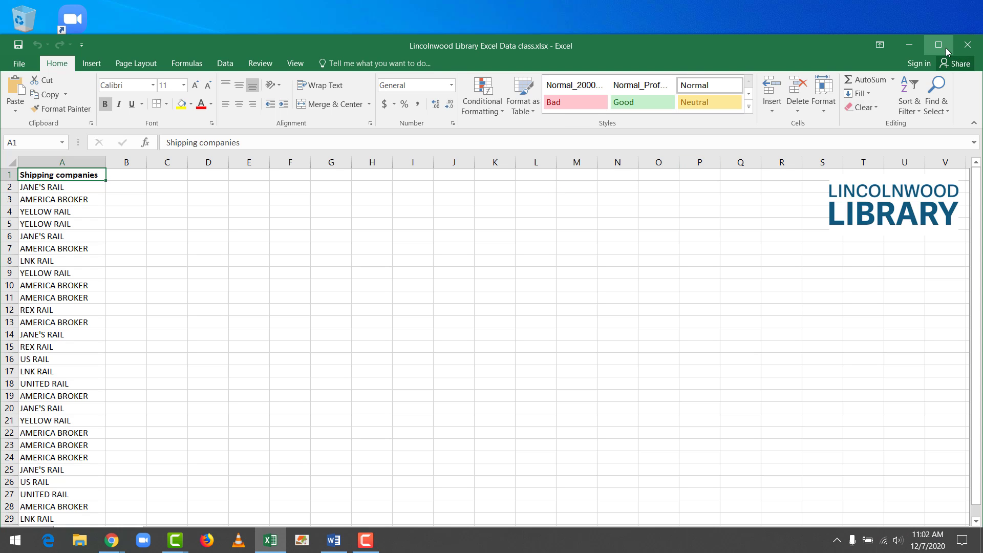
Step: Maximize the workbook window so the sheet names along the workbook are accessible
left_click(938, 44)
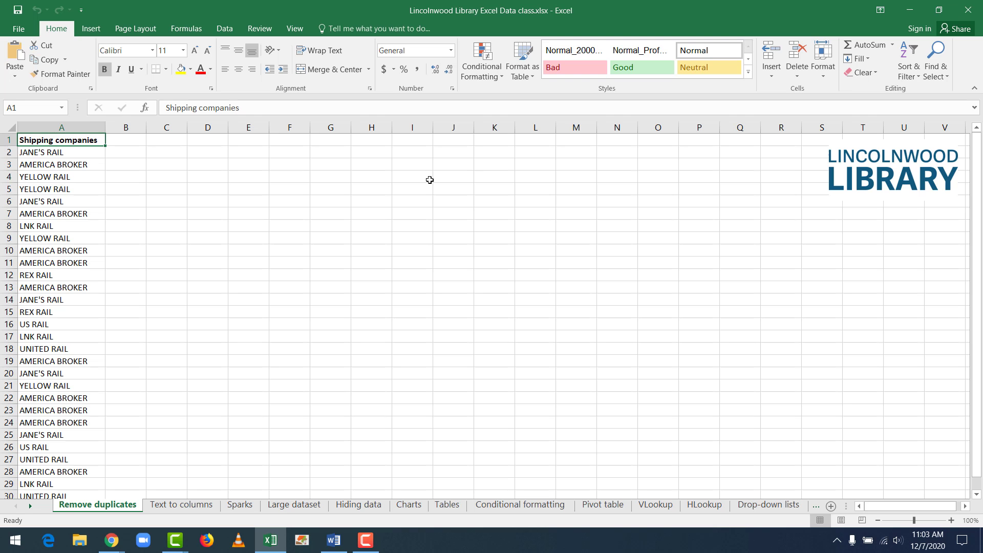
left_click(429, 179)
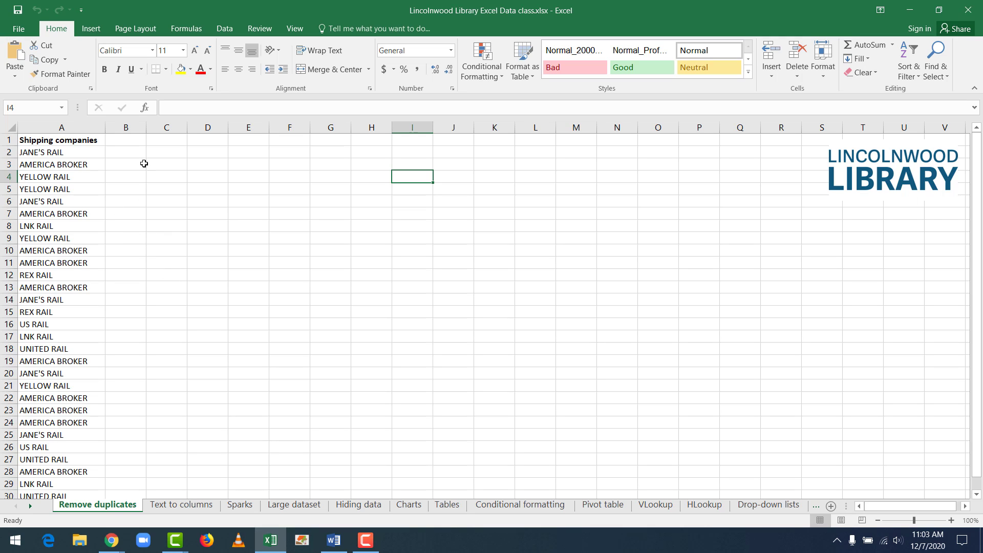
left_click(173, 173)
left_click(137, 153)
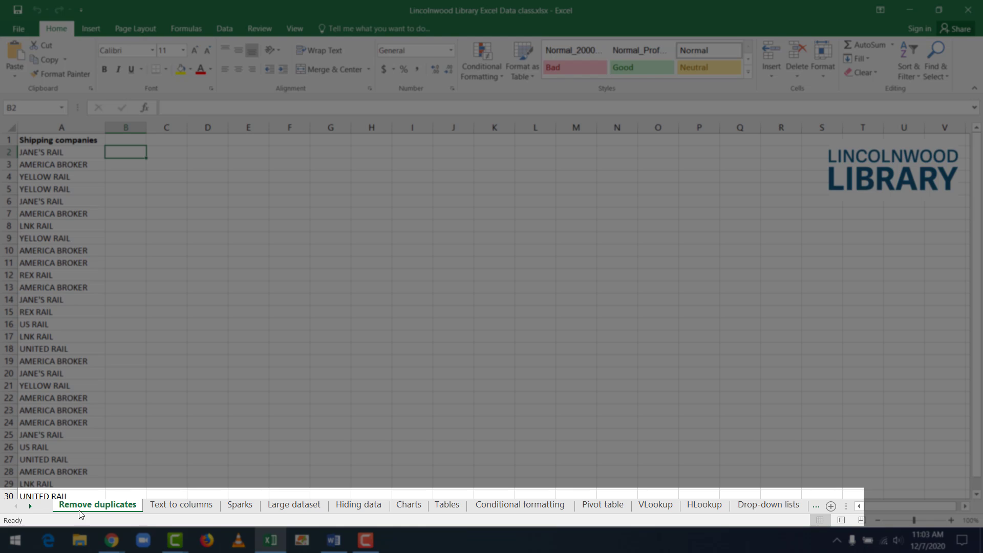
Step: Look through the practice sheets one by one, from Text to columns through Drop-down lists
left_click(207, 506)
left_click(240, 506)
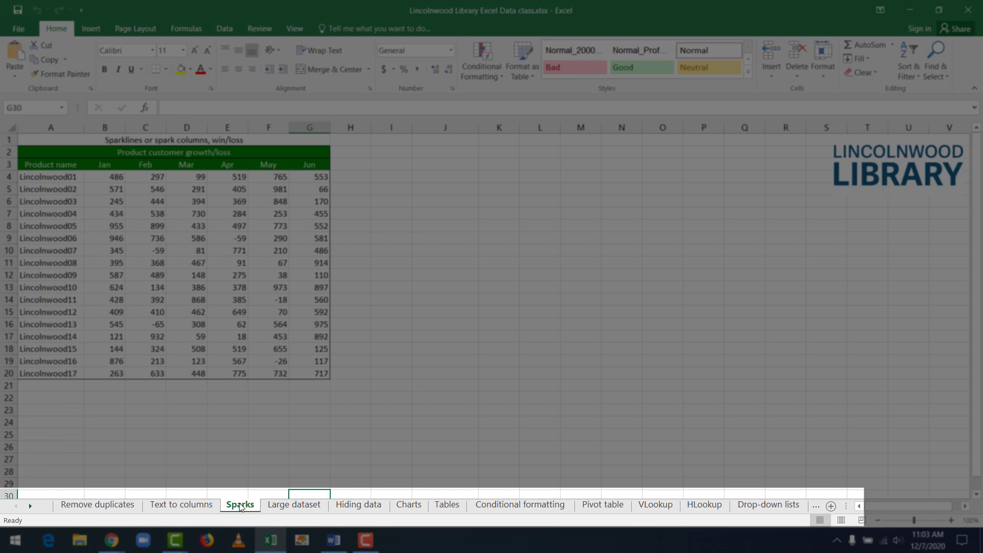
left_click(306, 508)
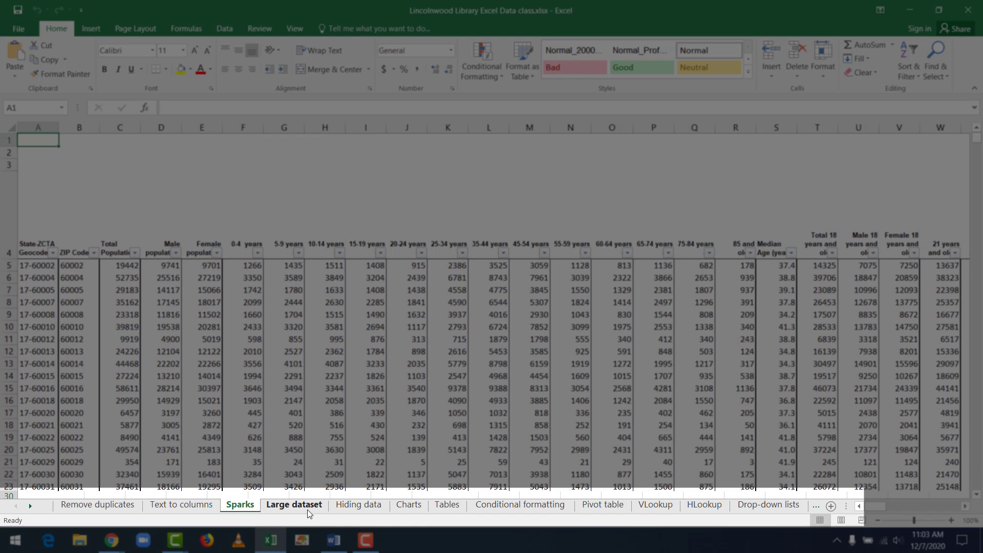
left_click(360, 507)
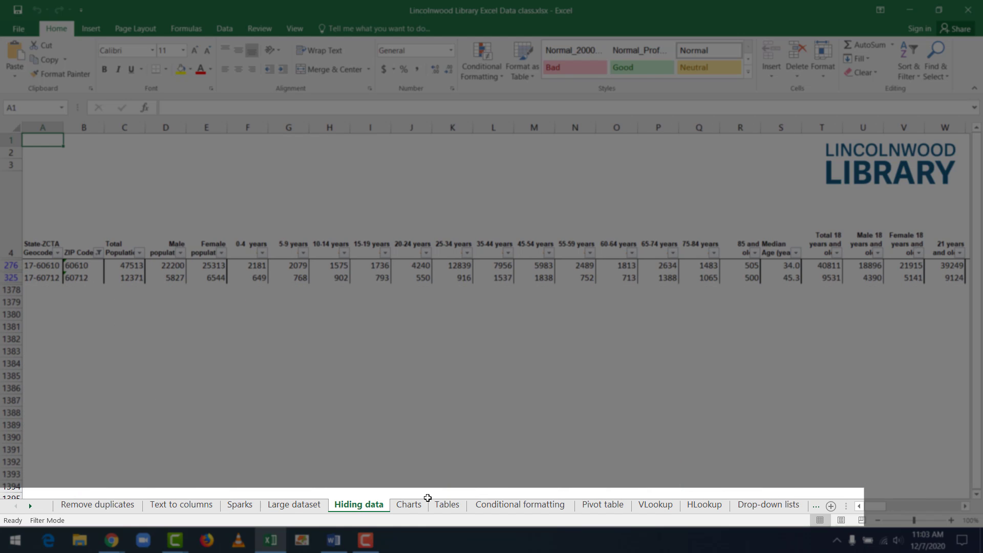
left_click(409, 505)
left_click(464, 507)
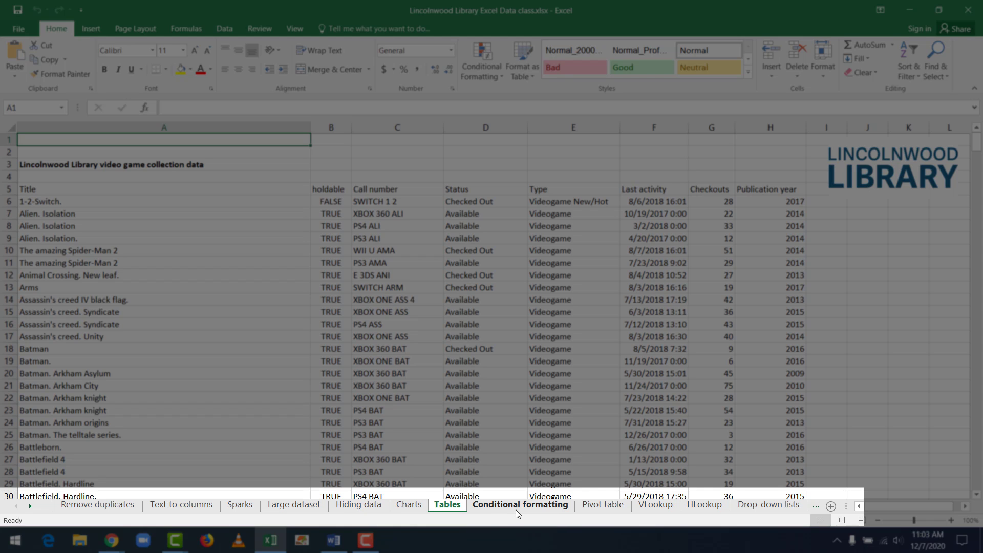
left_click(517, 508)
left_click(613, 509)
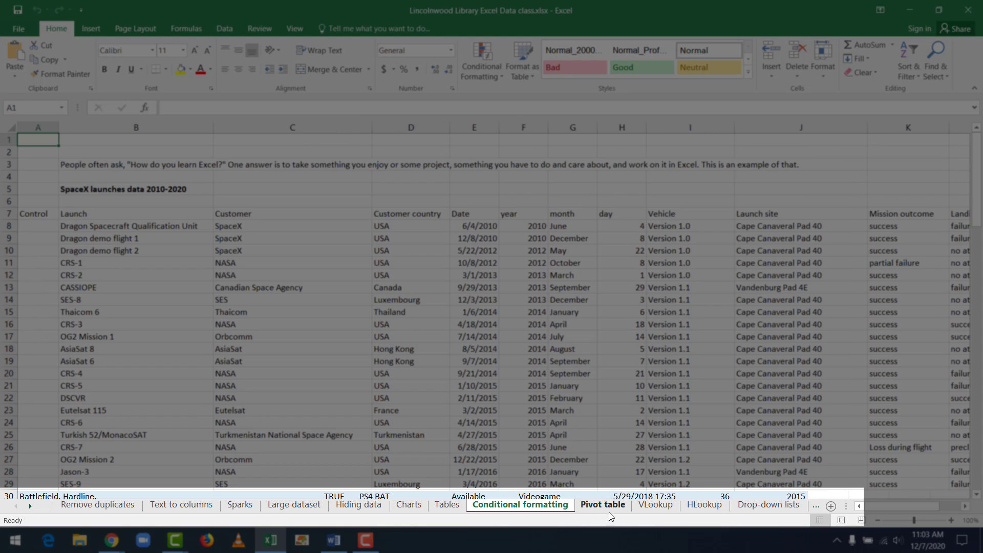
left_click(655, 509)
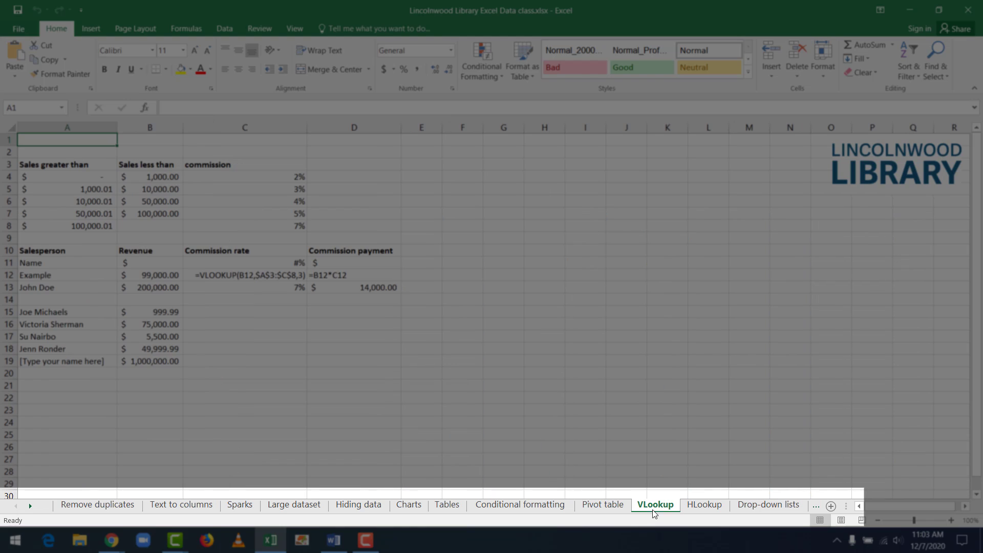
left_click(705, 508)
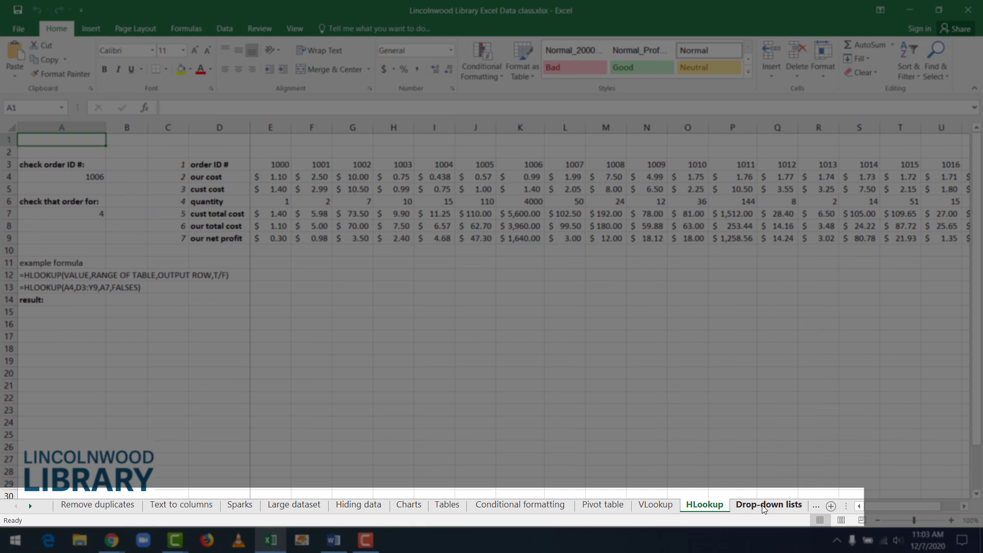
left_click(763, 507)
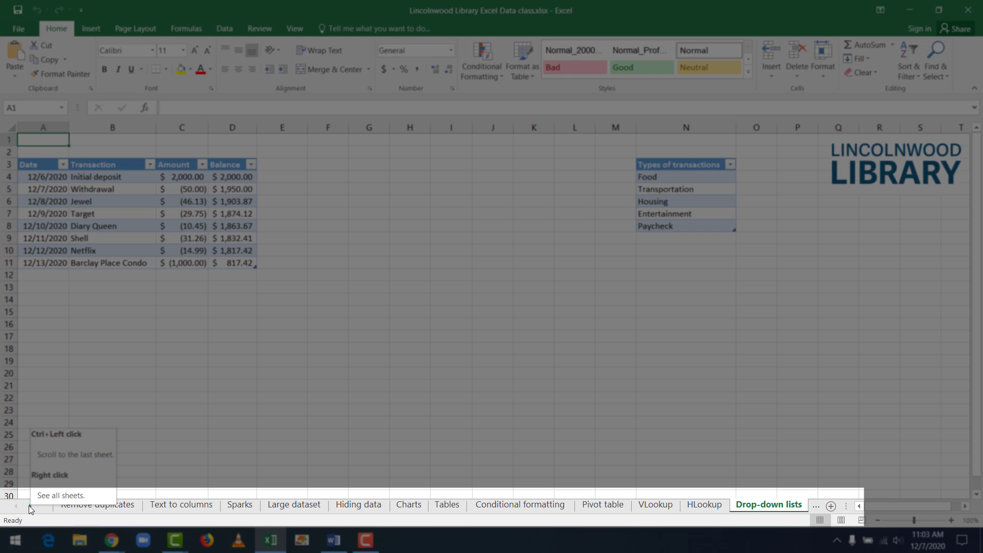
Step: View the Extra PivotTable practice sheet at the end of the workbook and return to the Remove duplicates sheet
left_click(28, 506)
left_click(740, 507)
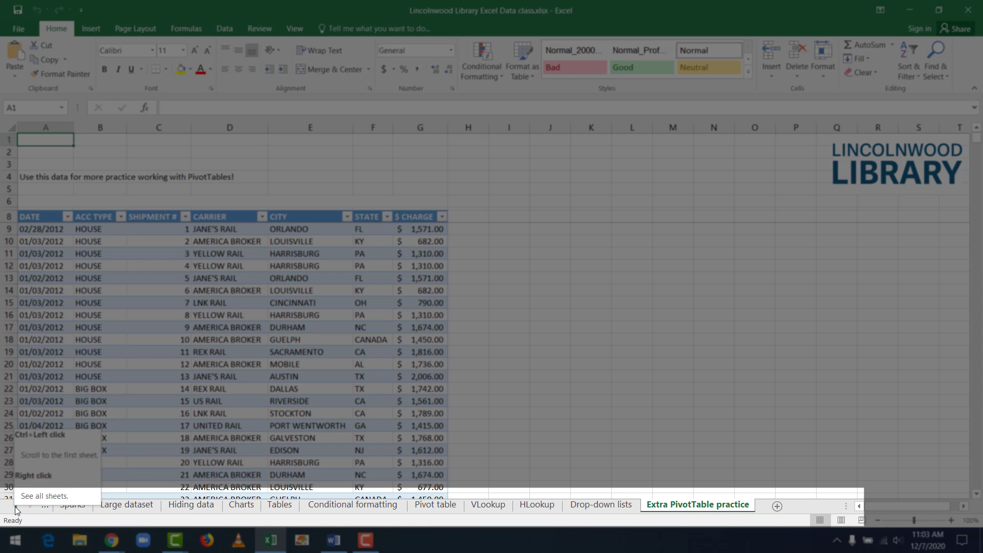
left_click(15, 508)
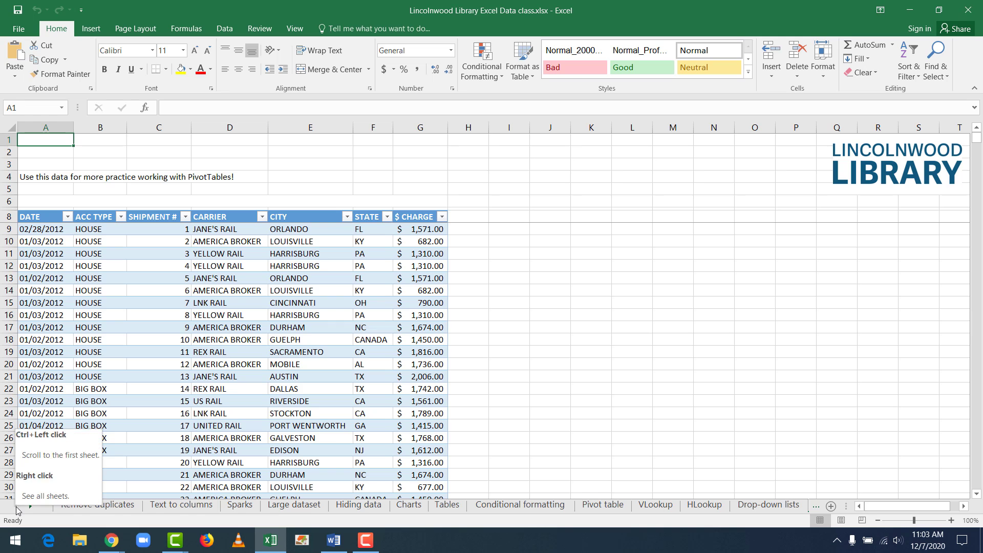
left_click(118, 506)
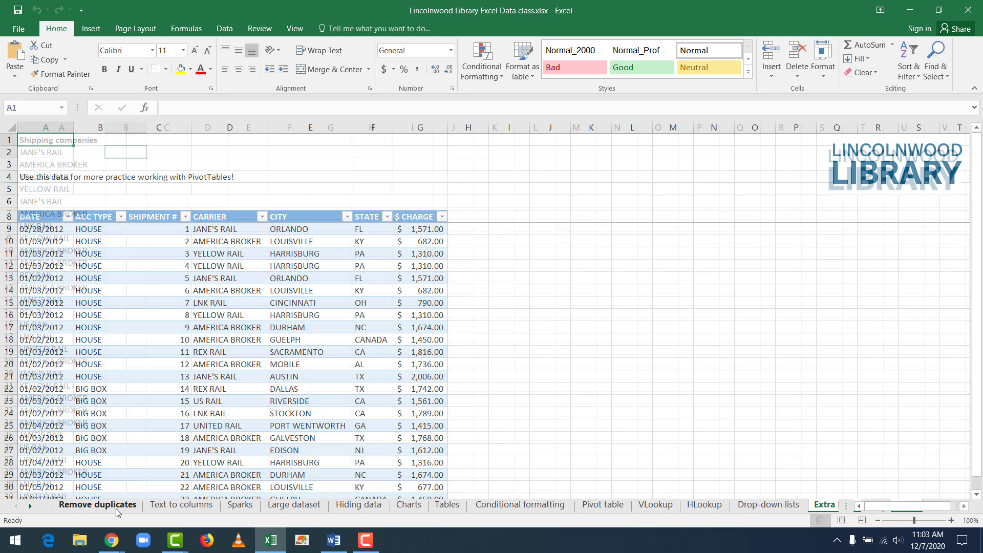
Step: Remove the duplicate values from the Shipping companies list in cells A2 to A30
left_click(421, 318)
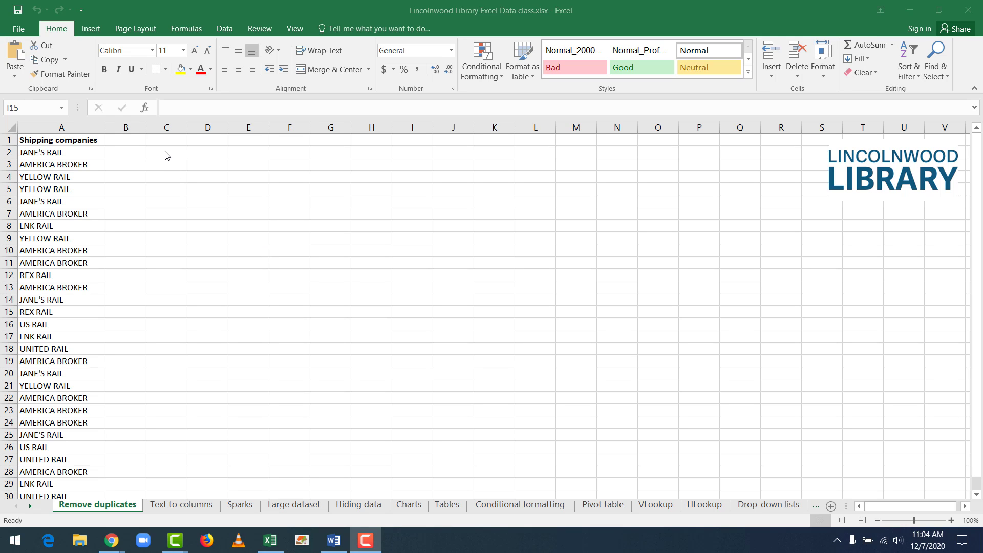
left_click(180, 154)
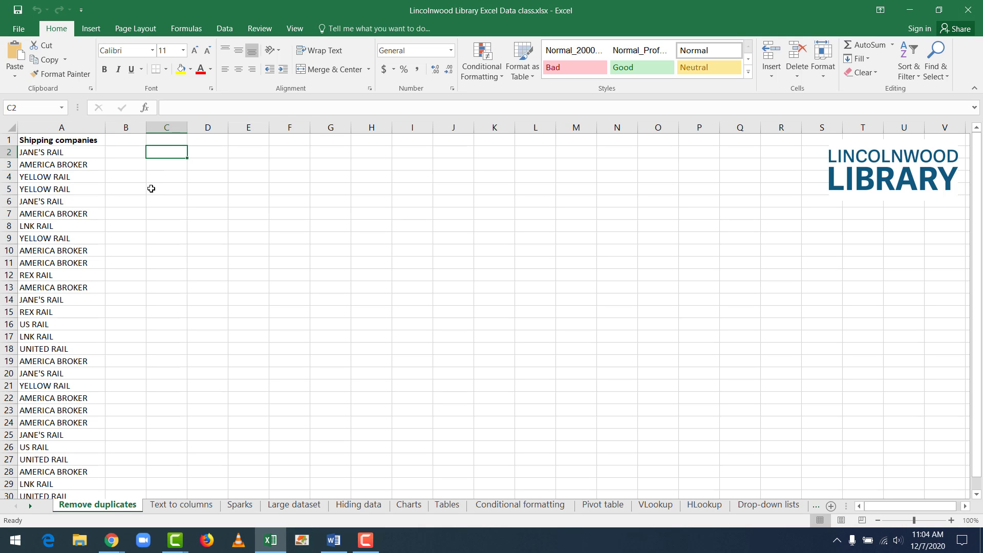
scroll(152, 189, "down", 5)
scroll(153, 190, "up", 5)
scroll(152, 190, "down", 3)
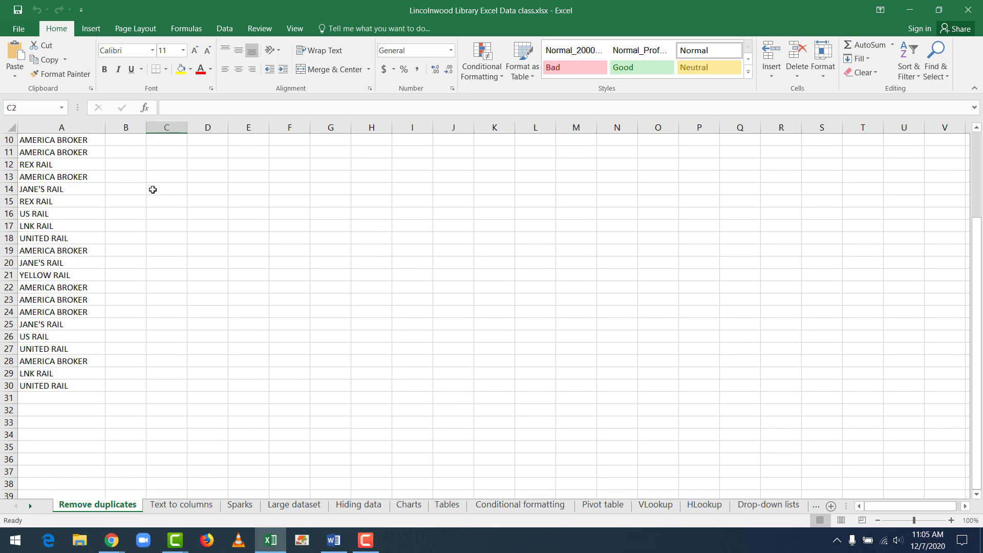
scroll(152, 190, "up", 3)
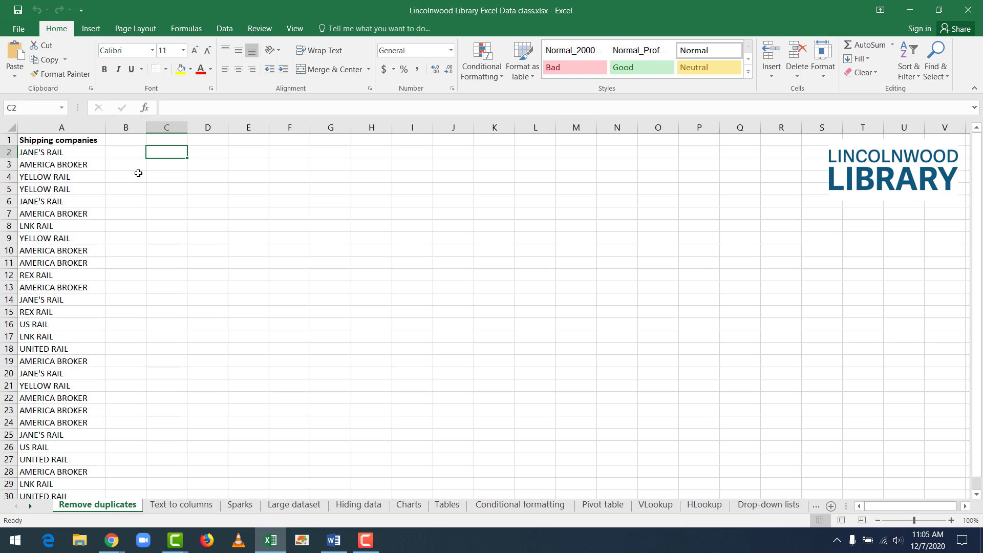
left_click_drag(68, 153, 56, 464)
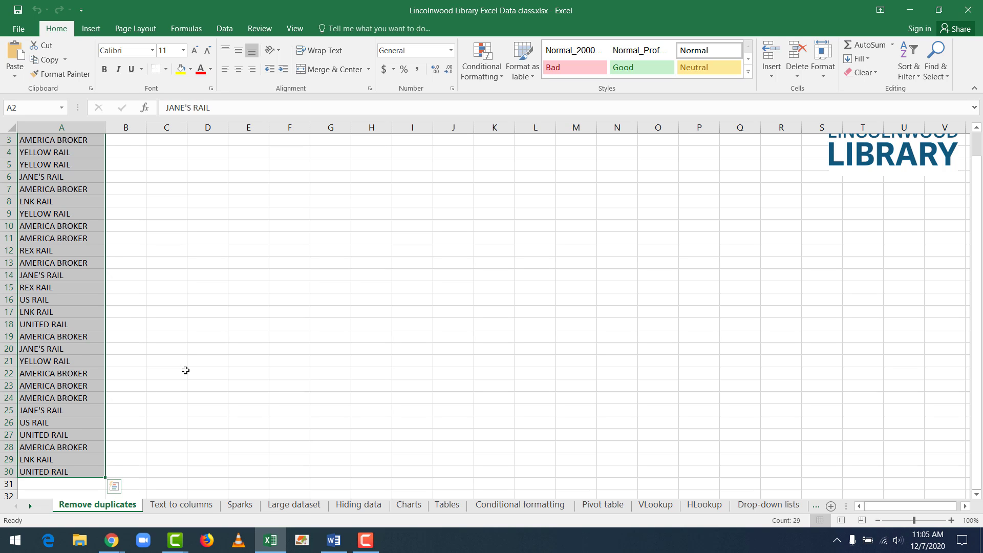
scroll(186, 370, "up", 1)
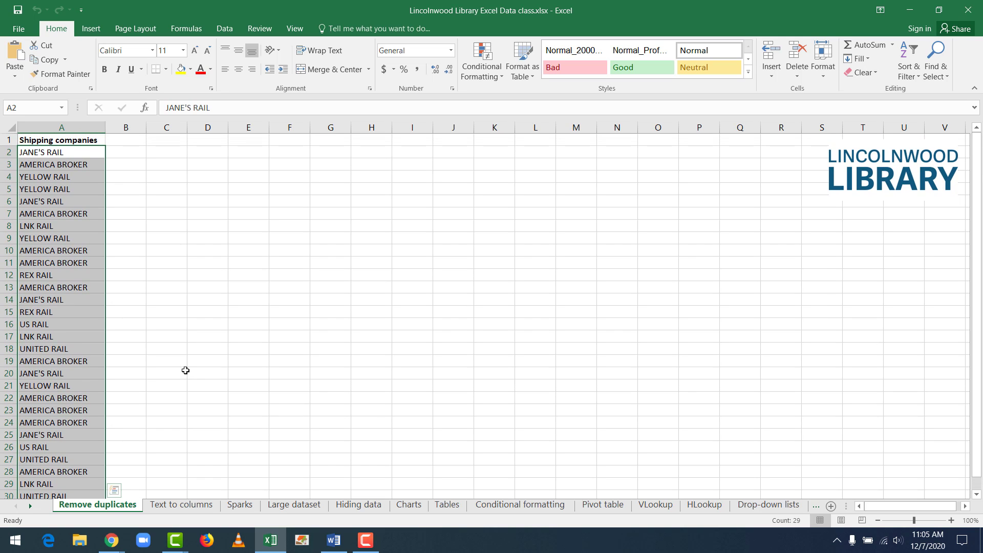
left_click(223, 30)
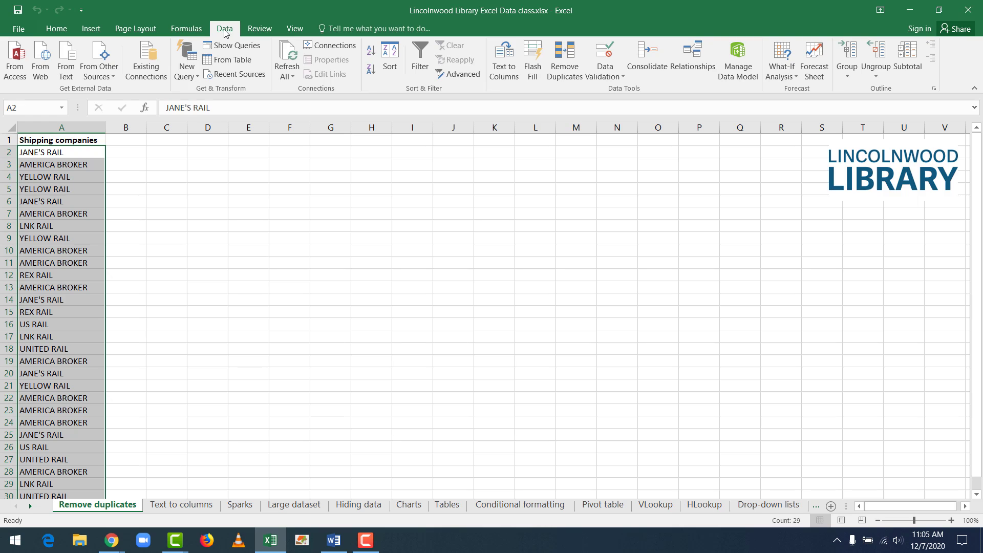
left_click(561, 72)
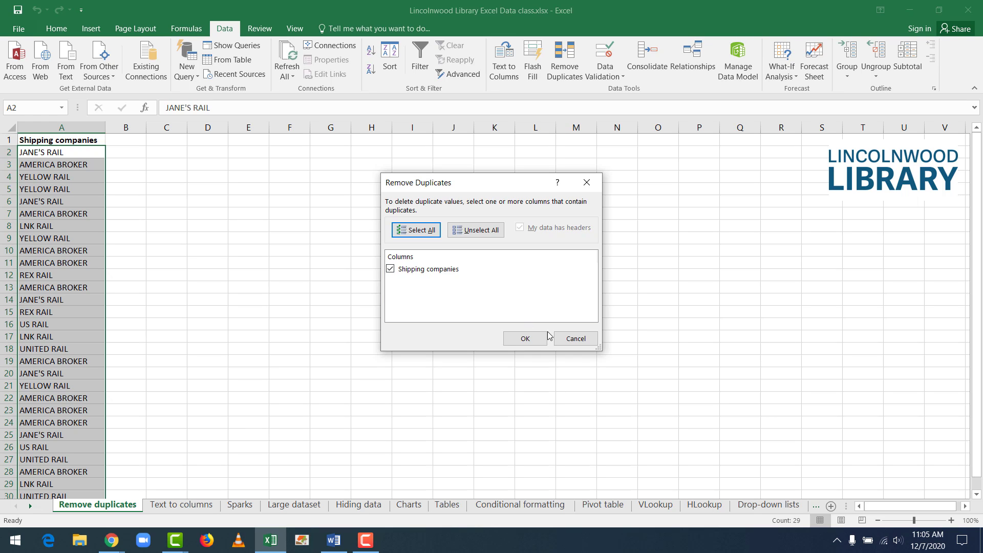
left_click(525, 338)
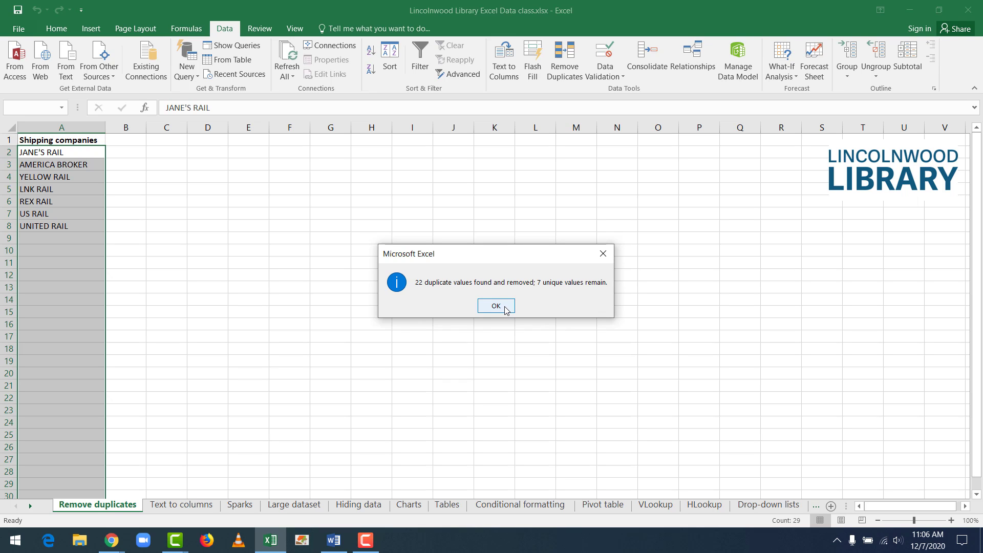
left_click(505, 310)
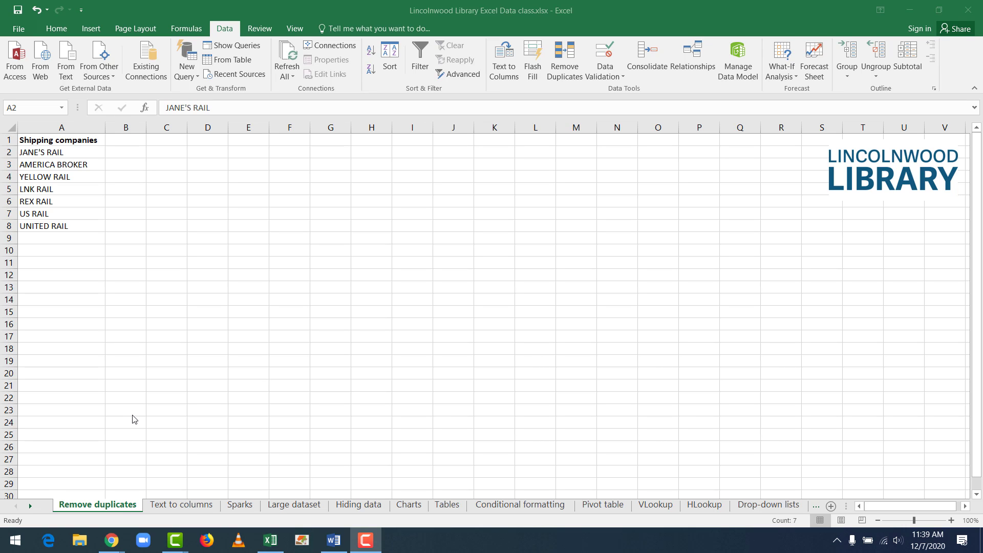
Step: Open the Text to columns sheet with the list of famous Chicago people
left_click(178, 507)
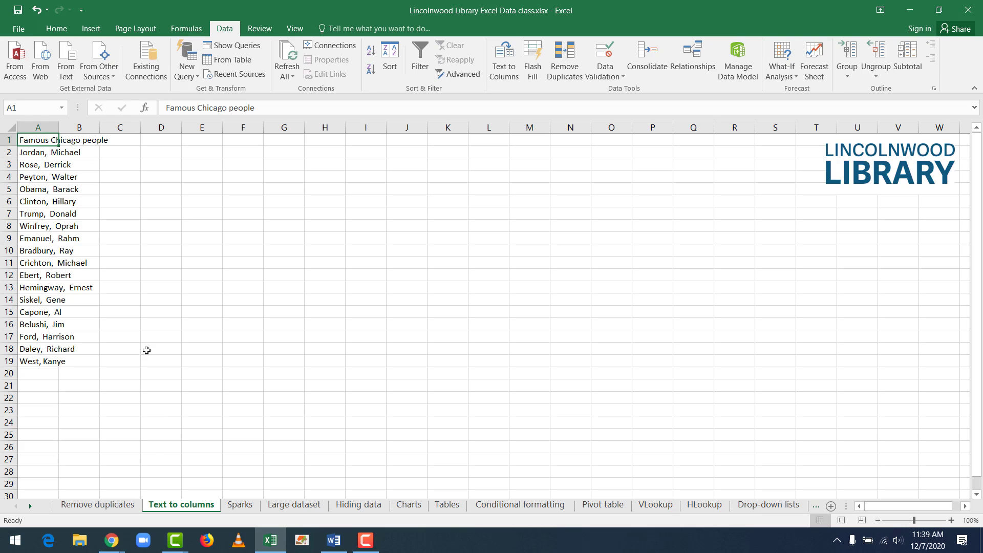
left_click(162, 323)
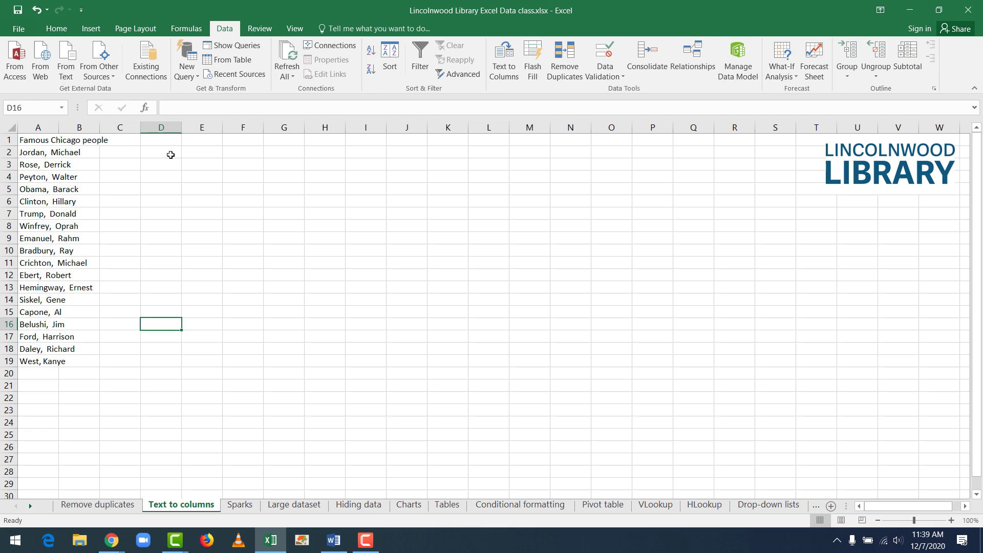
Step: Split the first listed name by hand, entering "jordan" in D2 and "michael" in E2
left_click(170, 155)
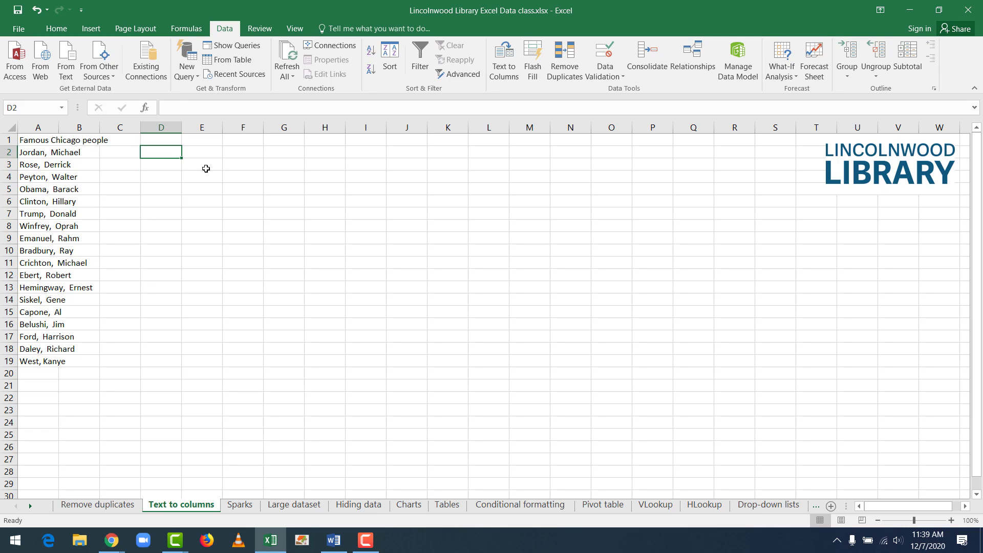
type("jordan")
key("Tab")
type("mi")
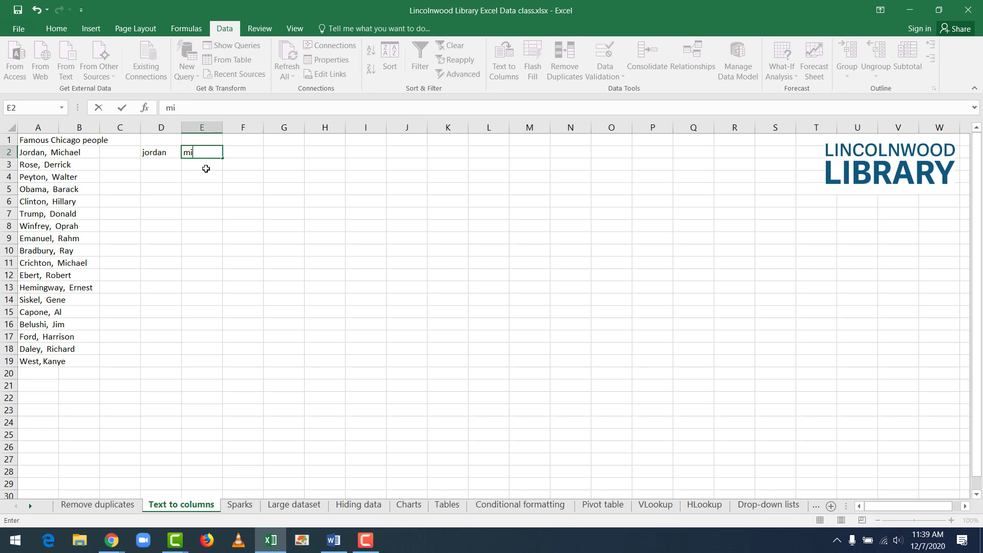
type("chael")
key("Return")
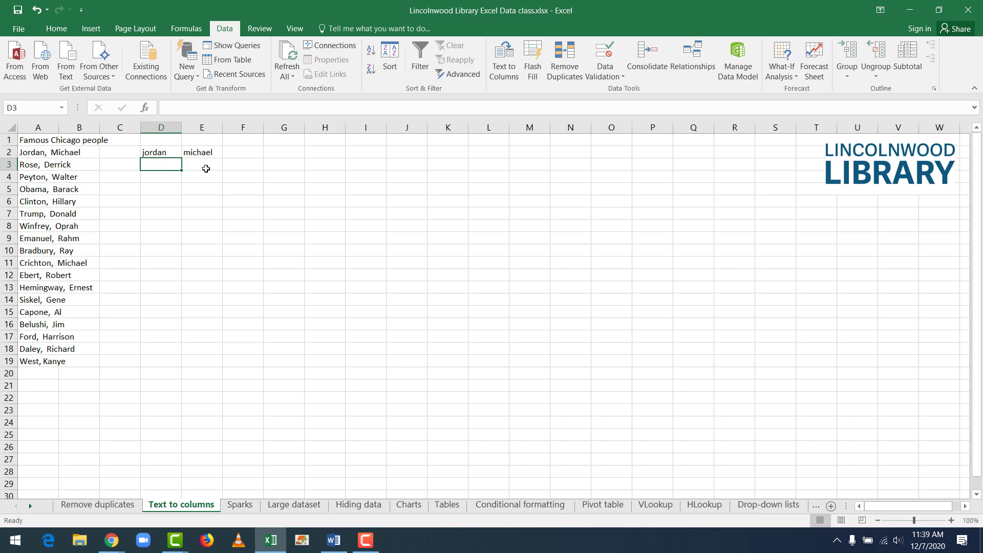
Step: Widen column A so the full names and the heading fit inside it
left_click(31, 155)
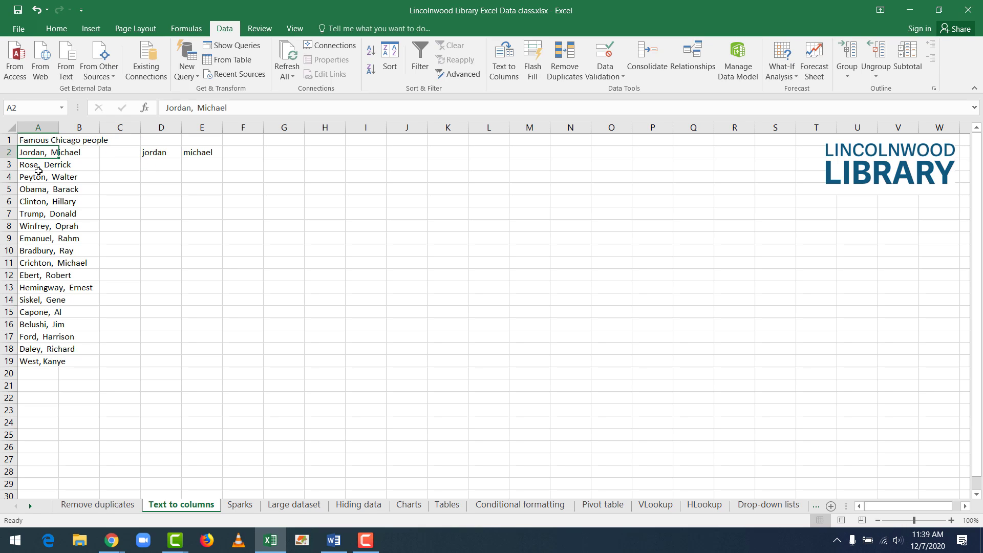
left_click_drag(56, 128, 111, 128)
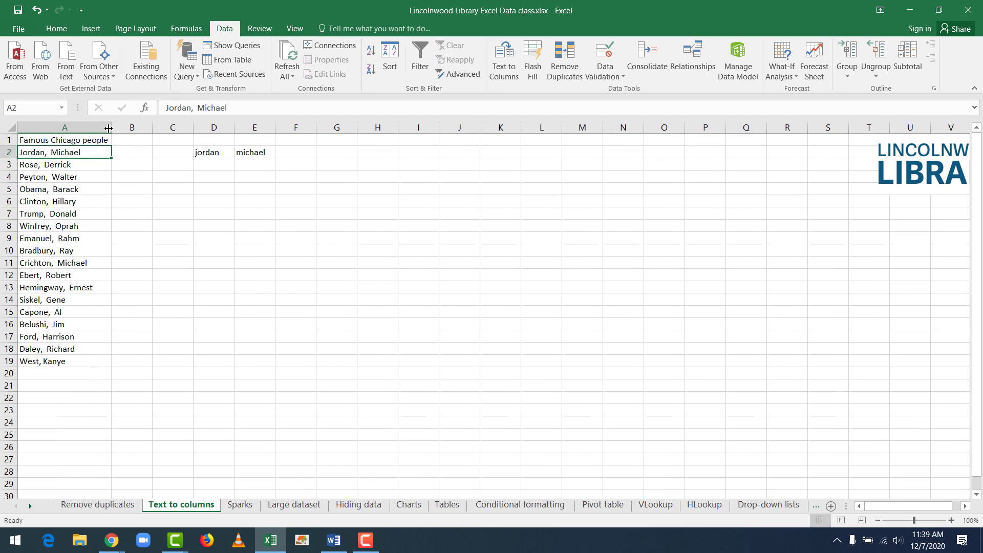
Step: Clear the hand-entered name parts from cells D2 and E2
left_click(215, 155)
key("Delete")
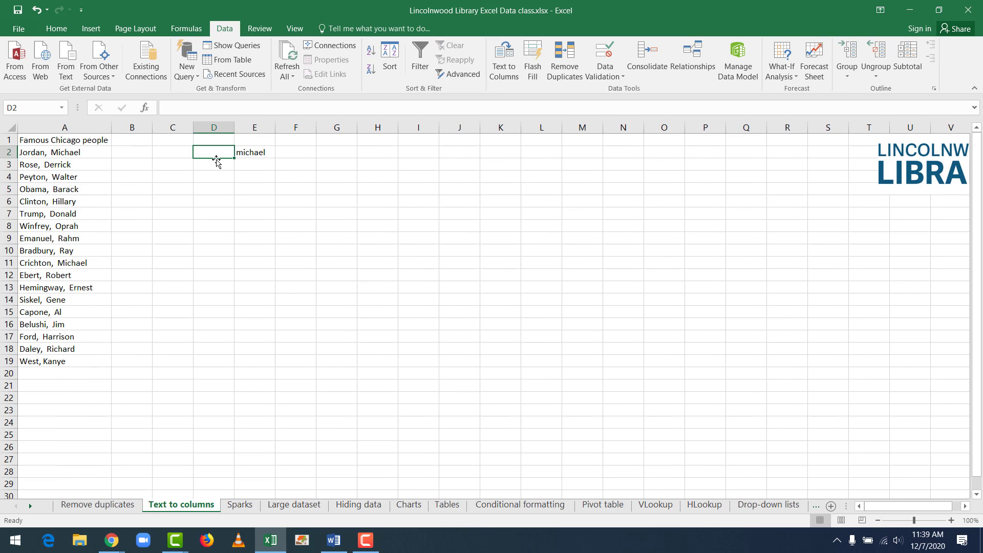
key("Right")
key("Delete")
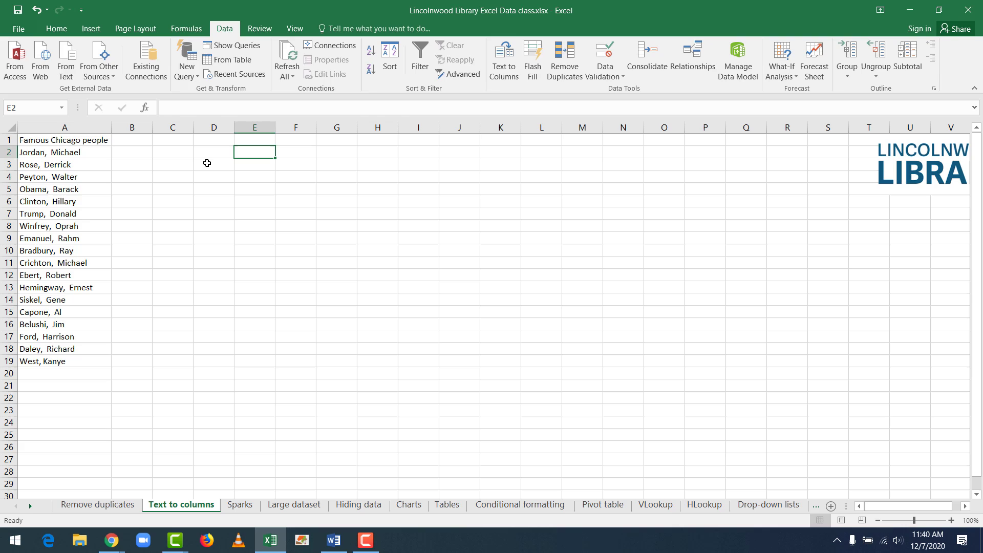
Step: Start a Text to Columns conversion of the names in A2:A19, treating the data as Delimited
left_click(169, 152)
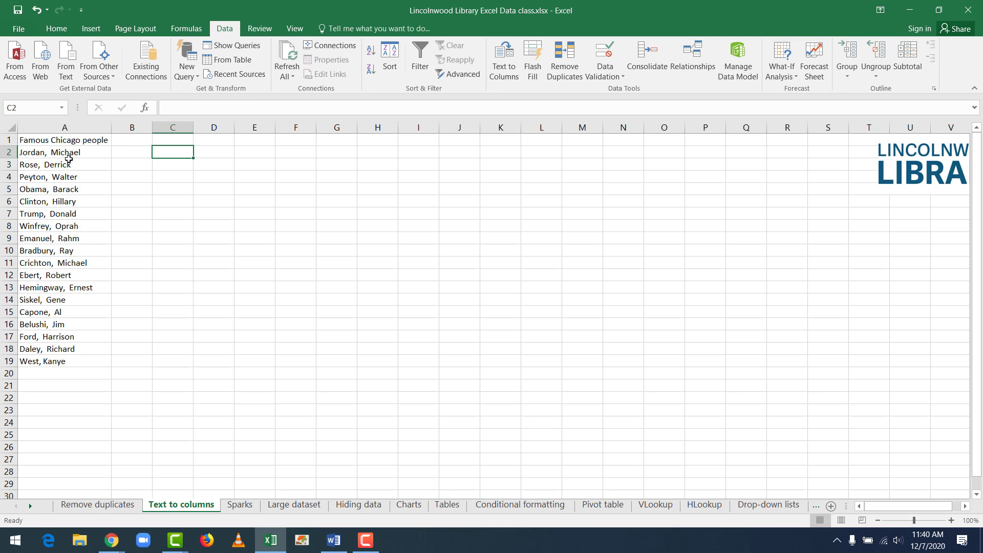
left_click_drag(66, 153, 68, 361)
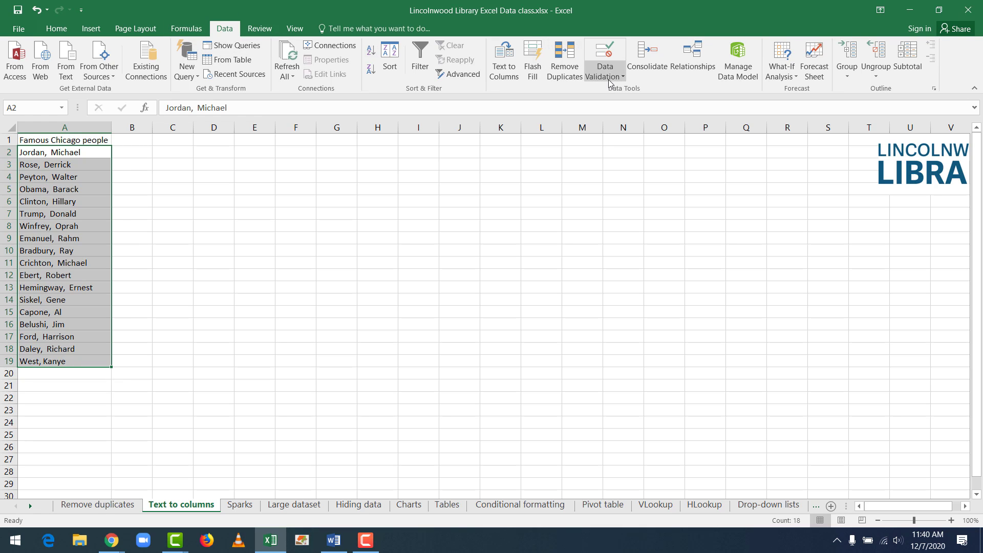
left_click(506, 77)
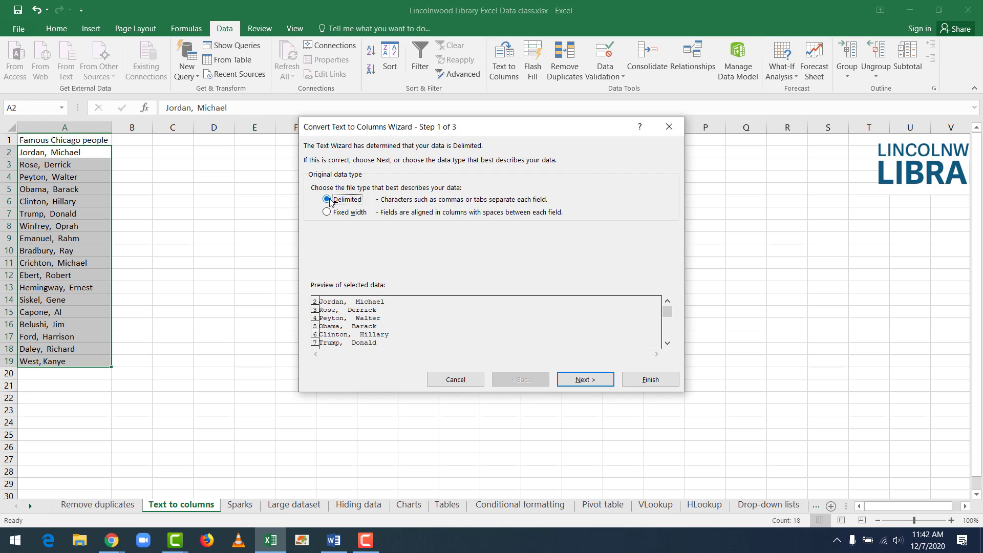
left_click(585, 380)
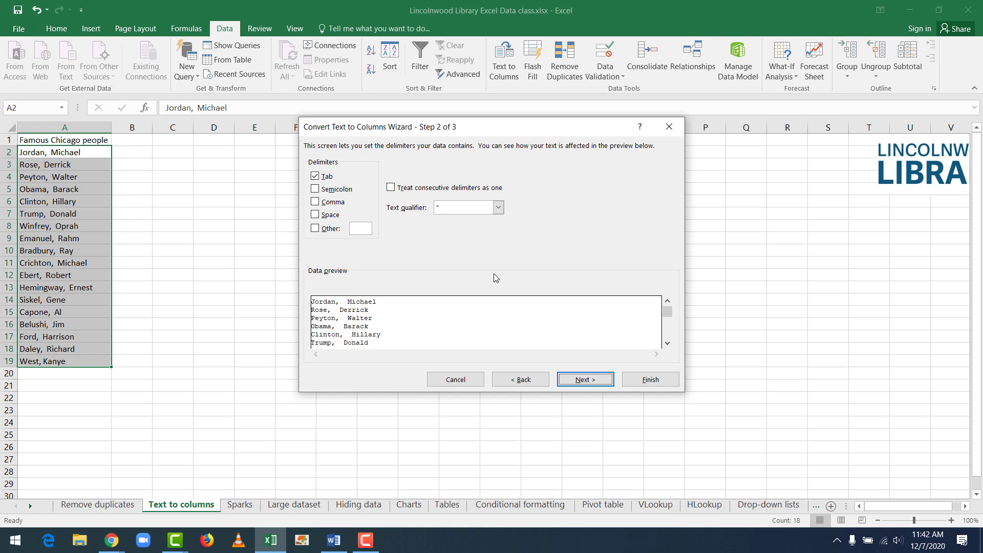
Step: Set the comma as the only delimiter for splitting the names, leaving Tab and Semicolon off
left_click(314, 177)
left_click(315, 202)
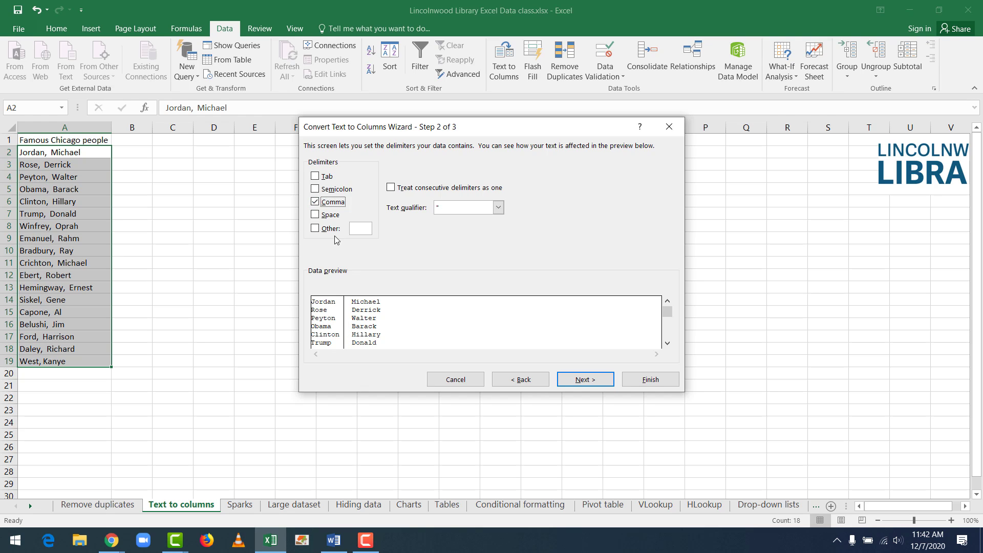
left_click(315, 202)
left_click(315, 176)
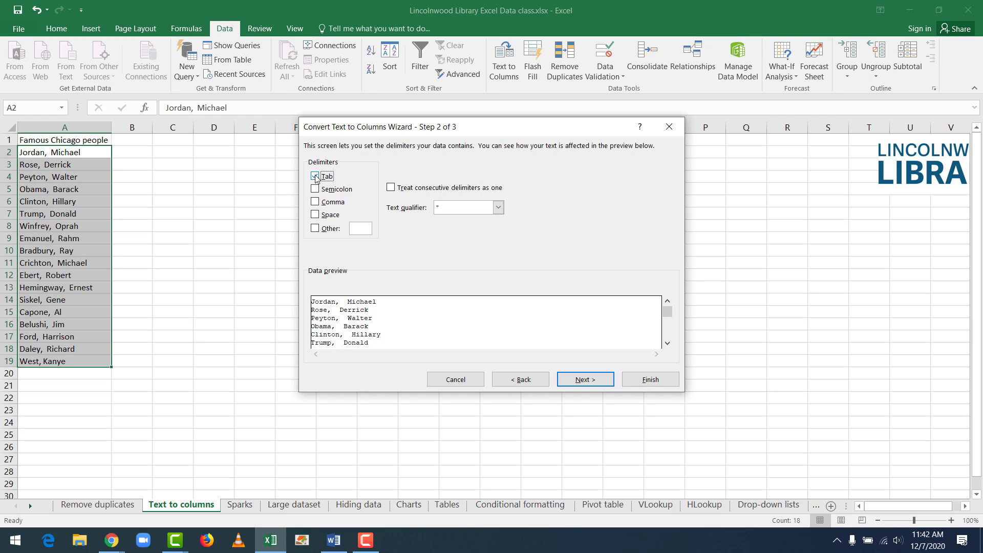
left_click(314, 189)
left_click(315, 189)
left_click(315, 202)
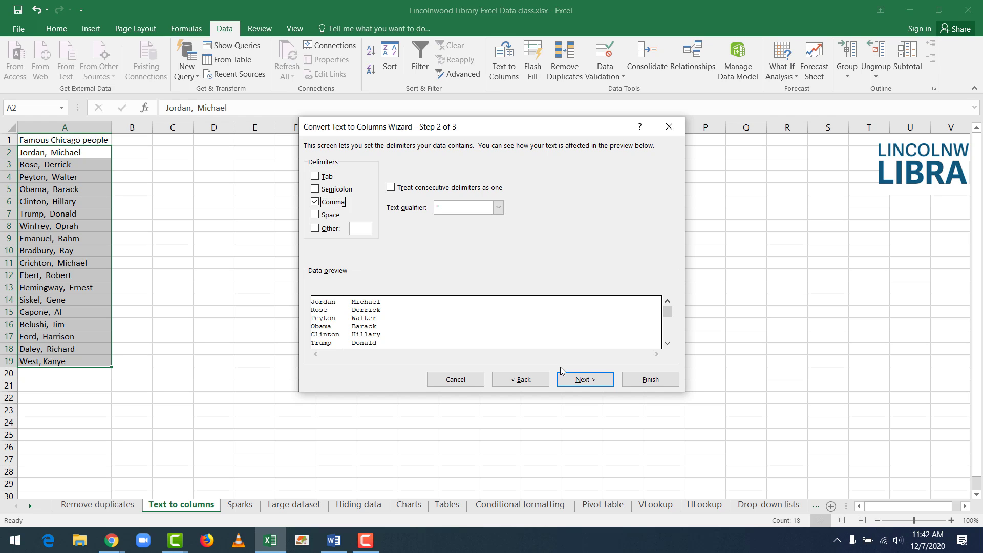
Step: Complete the split with General column format and destination $A$2, and check the separated last and first names
left_click(574, 379)
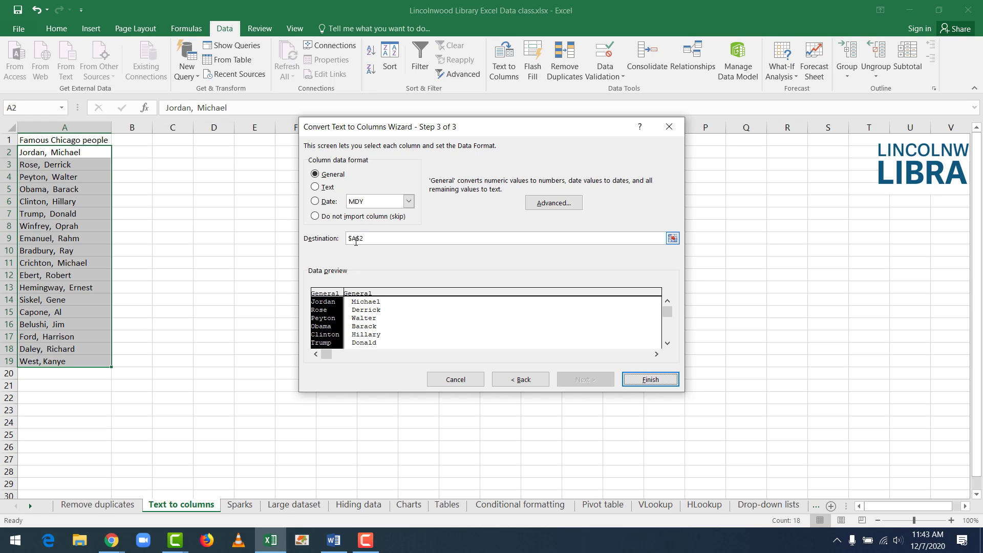
left_click(649, 379)
left_click(413, 276)
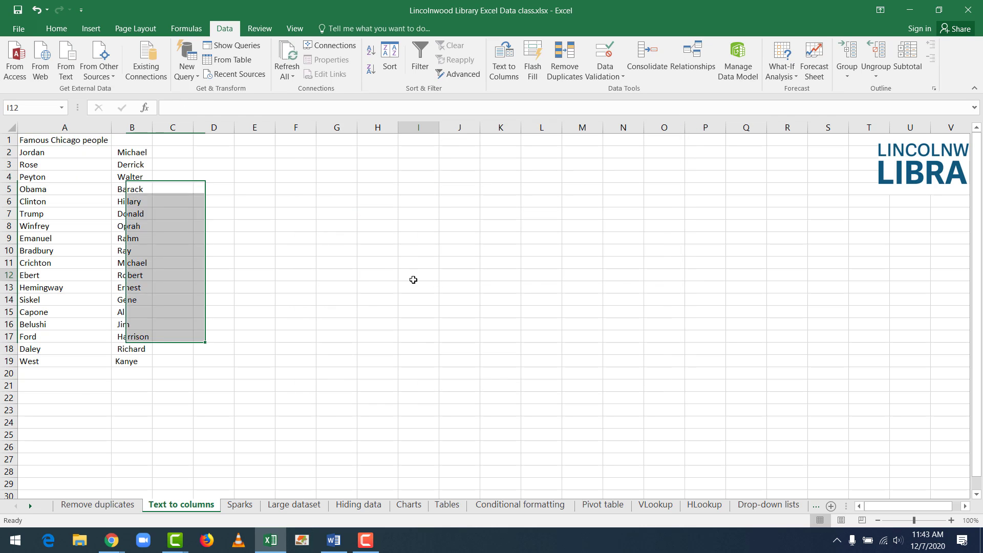
left_click(42, 154)
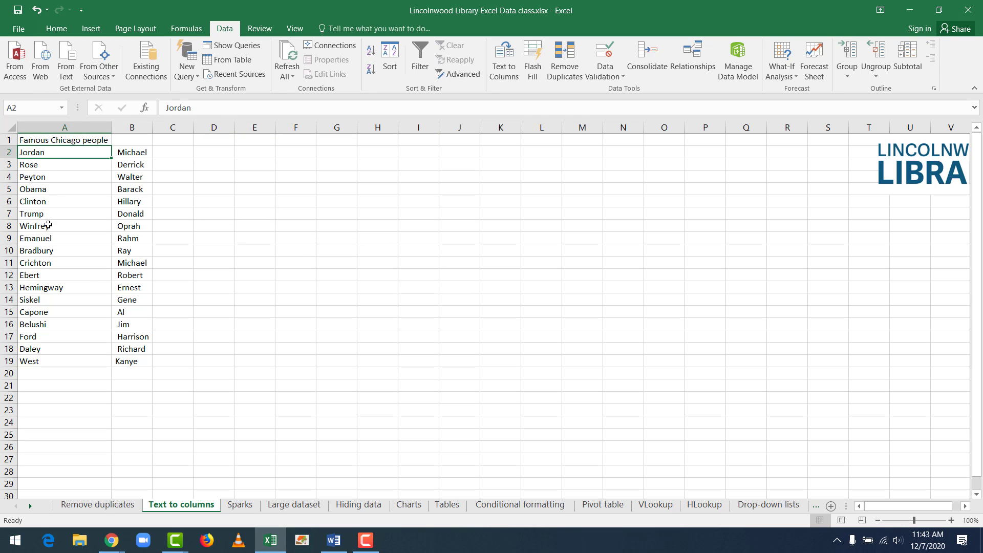
left_click(129, 153)
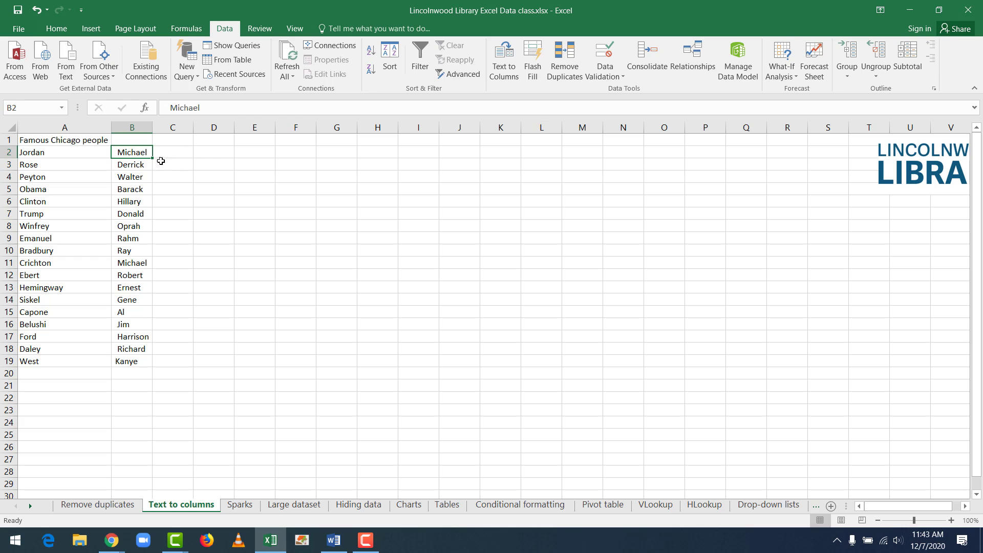
left_click(214, 154)
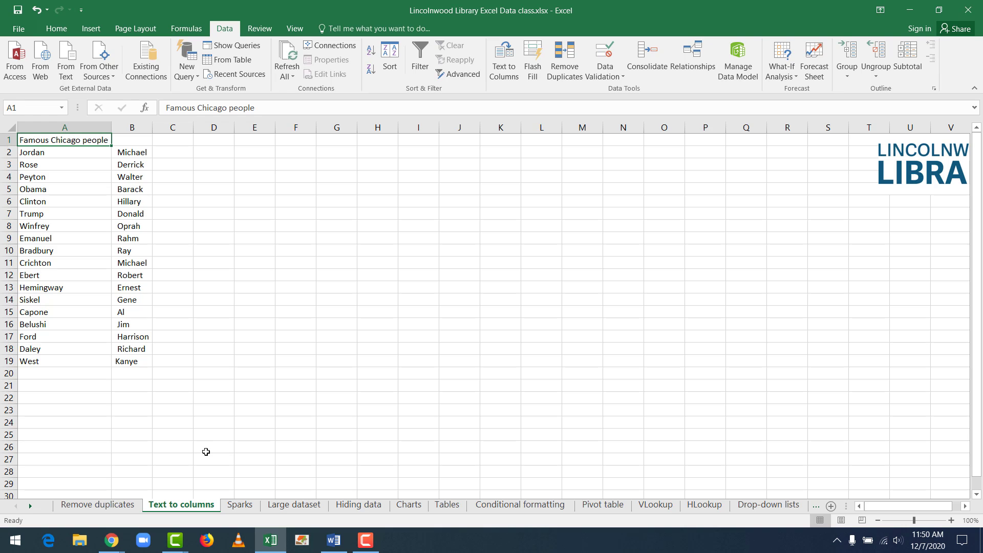
Step: Open the Sparks sheet and look over the January to June figures for Lincolnwood01 in B4:G4
left_click(236, 509)
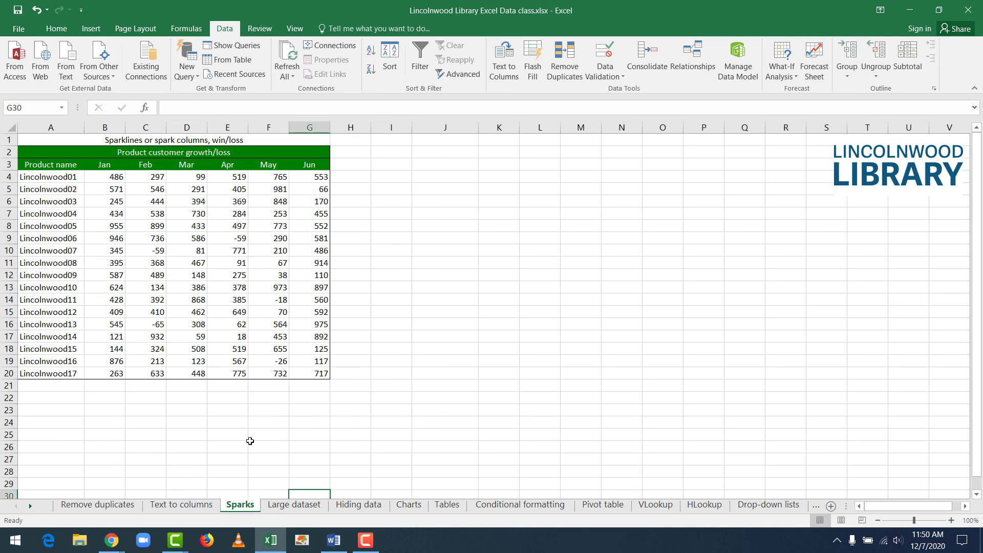
left_click(438, 397)
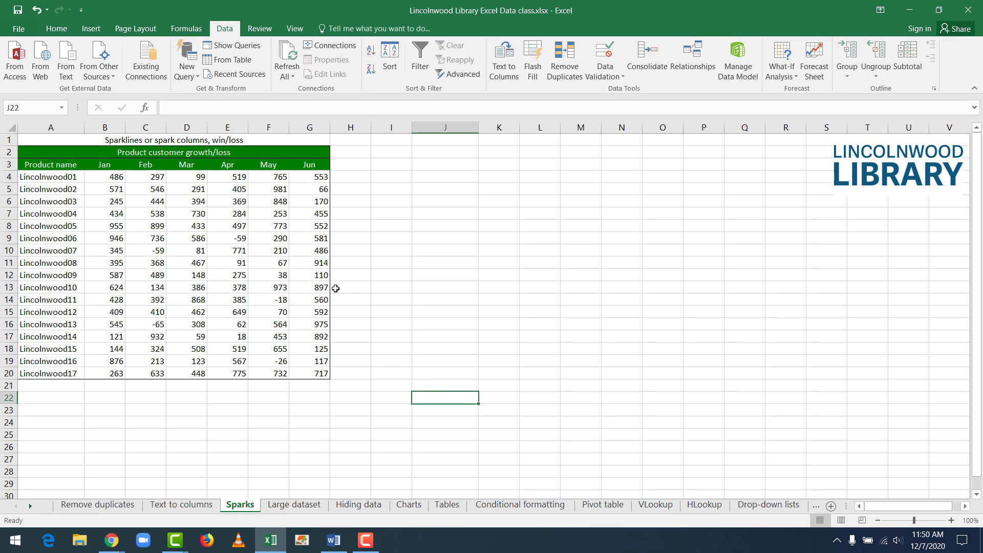
left_click(347, 178)
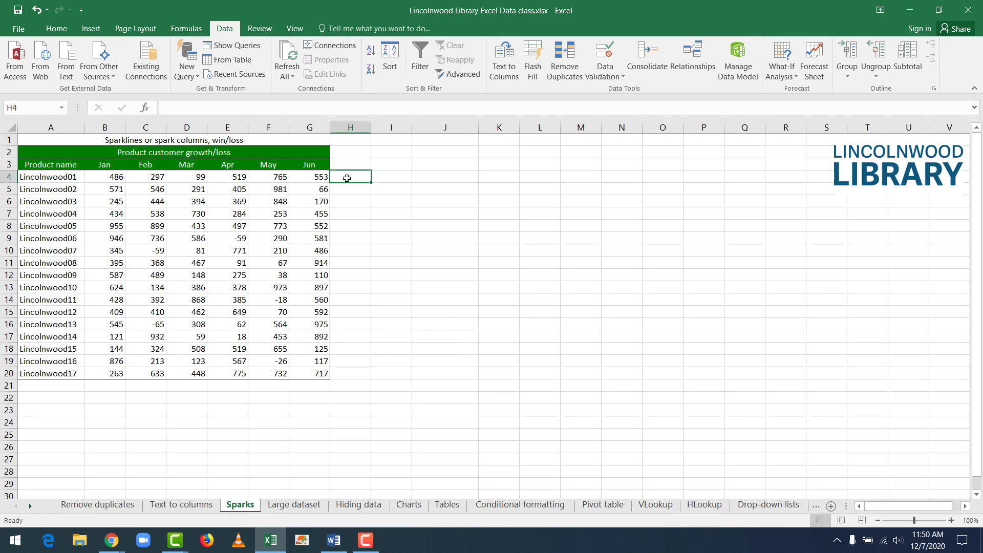
left_click_drag(108, 177, 312, 178)
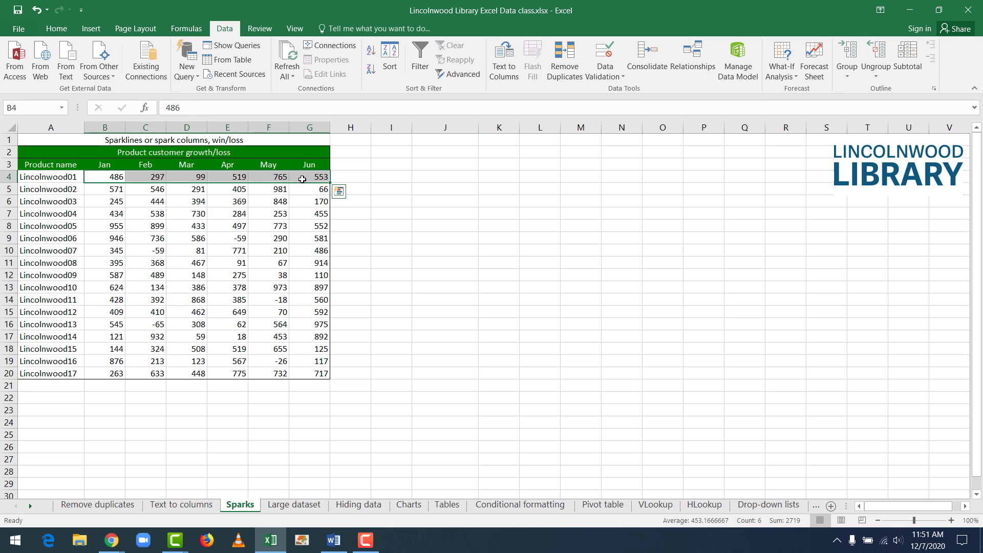
left_click(358, 178)
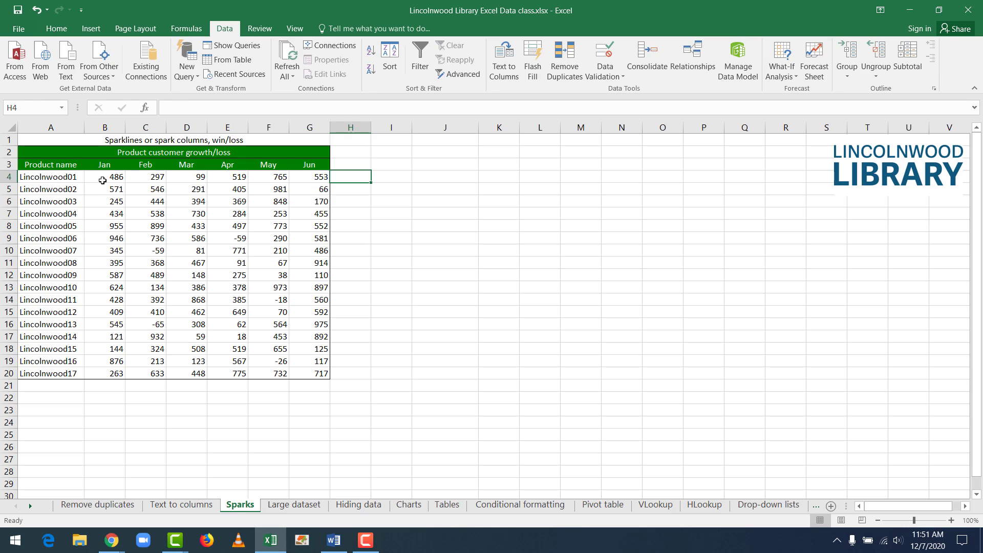
Step: Insert a Line sparkline in cell H4 based on the Lincolnwood01 data in B4:G4
left_click_drag(106, 174, 320, 177)
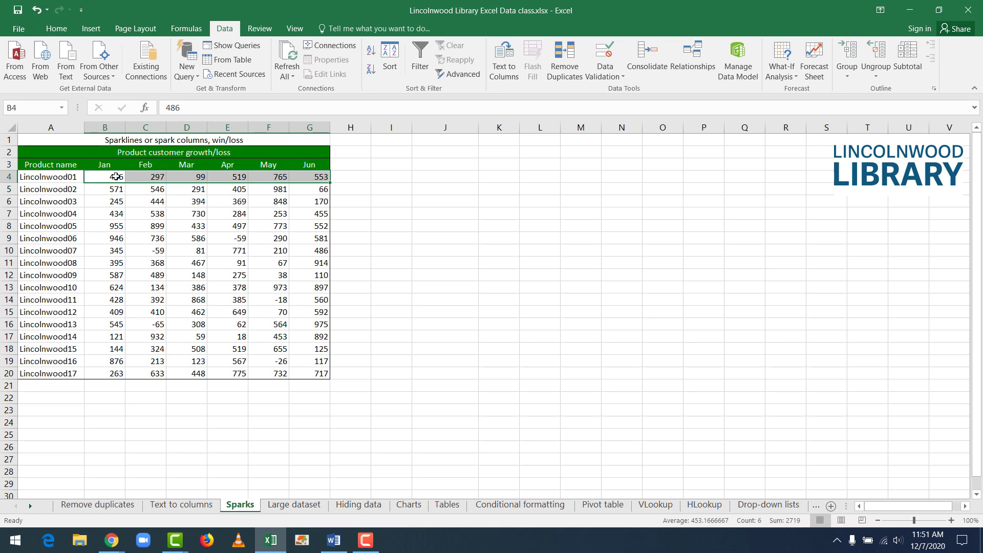
mouse_move(250, 186)
left_click(92, 29)
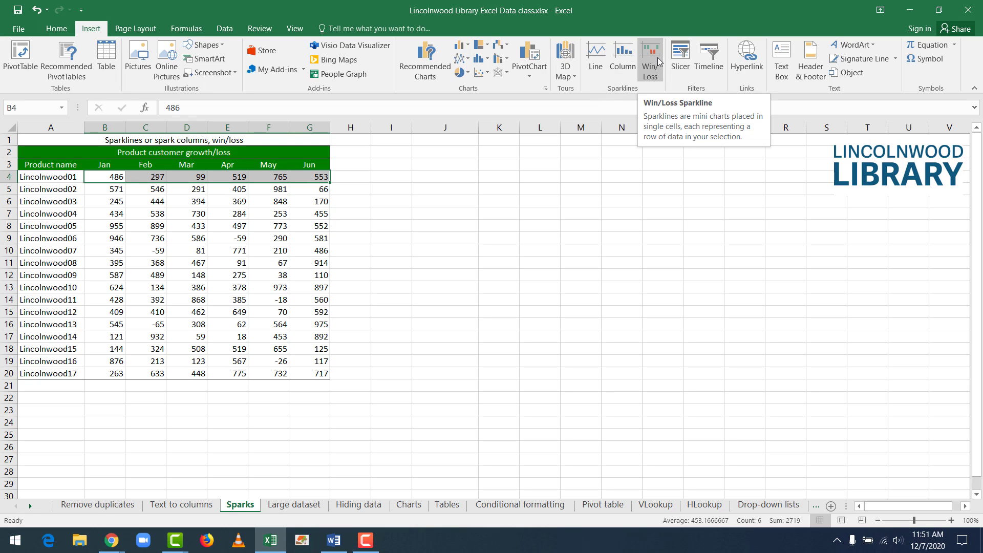
left_click(596, 59)
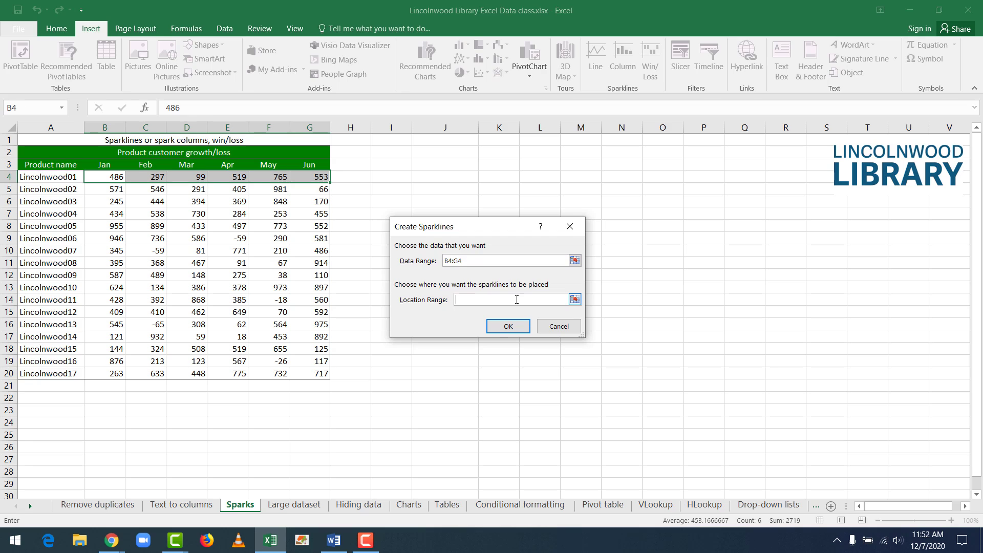
left_click(575, 301)
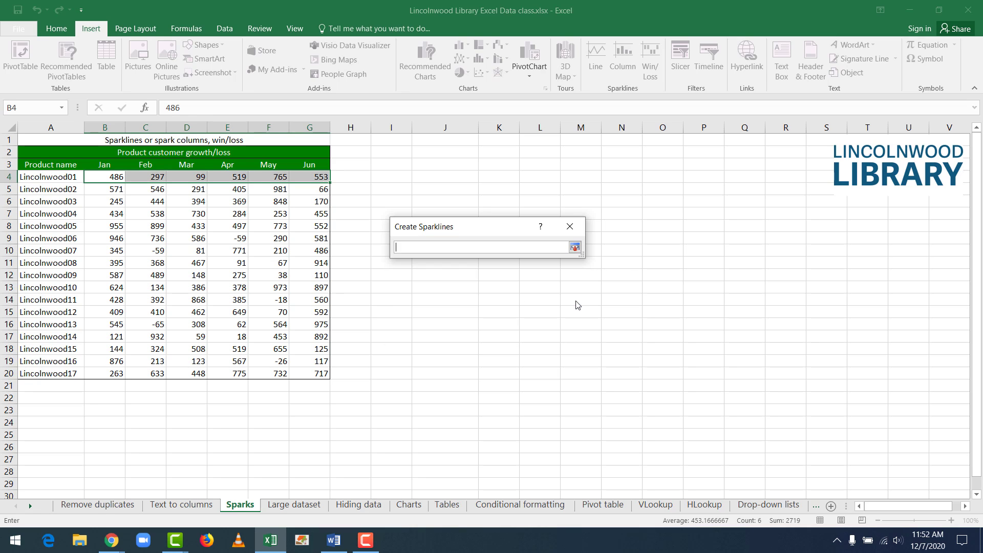
left_click(351, 178)
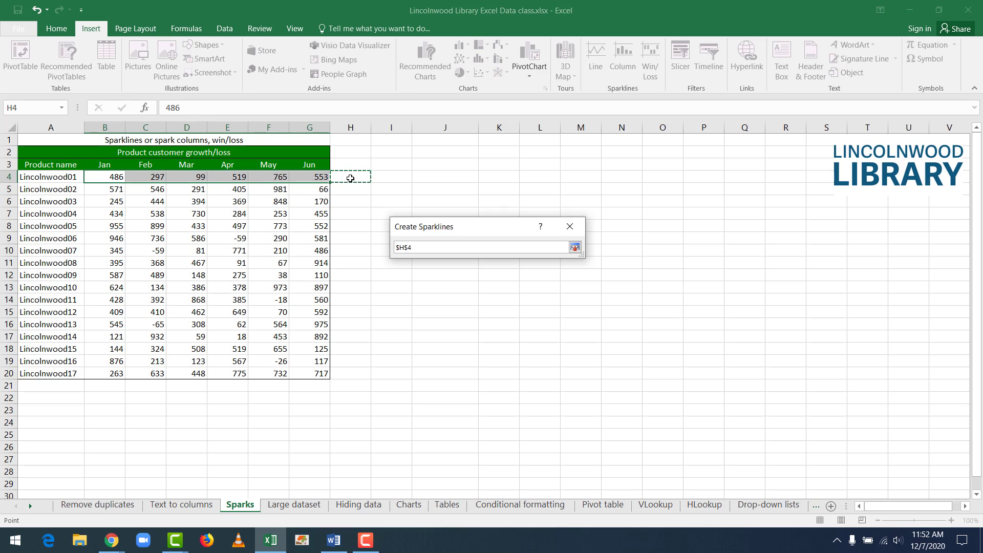
left_click(574, 248)
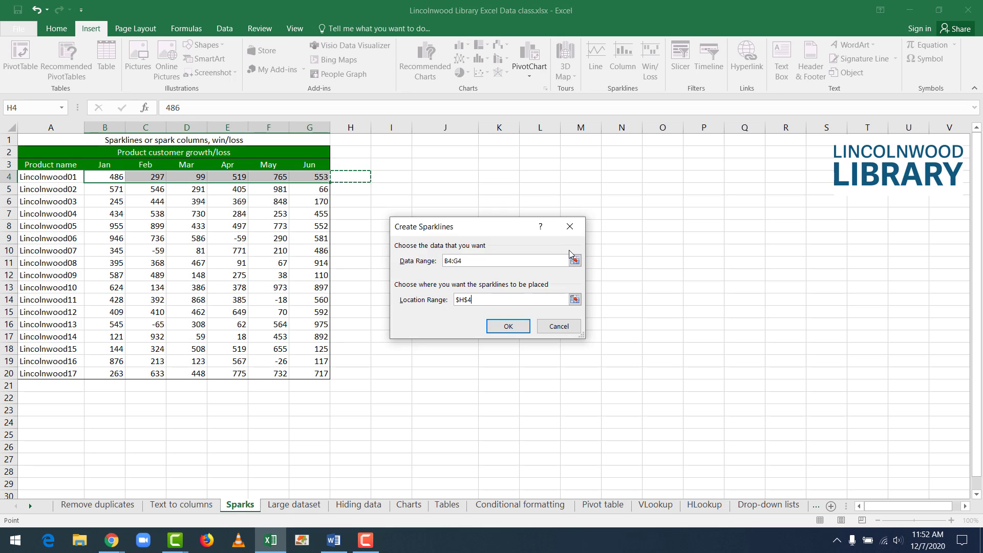
left_click(515, 328)
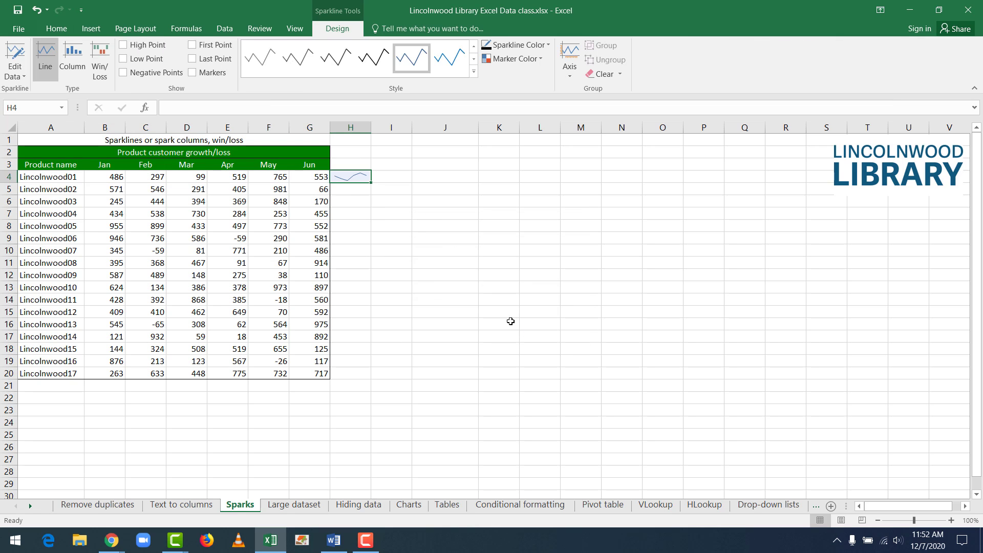
left_click(498, 298)
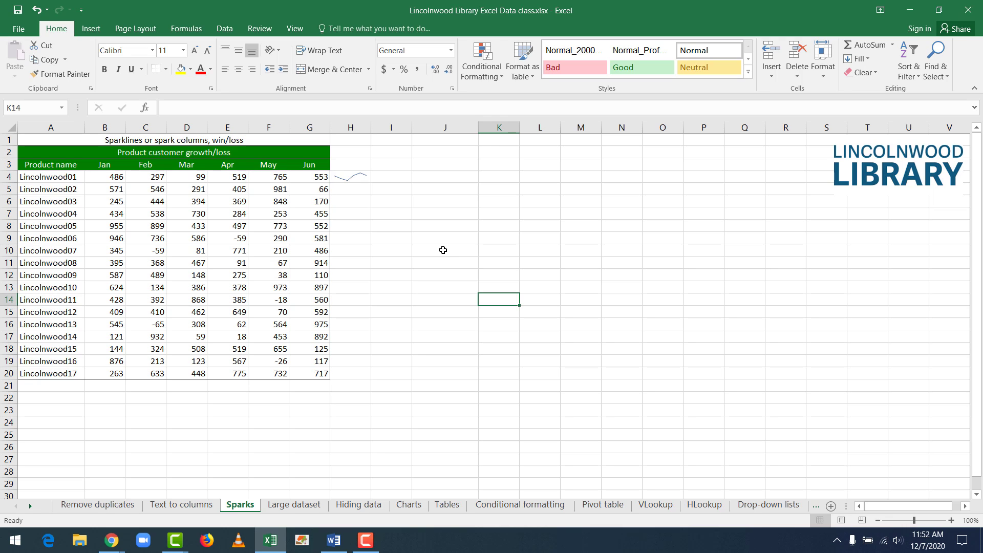
left_click(360, 182)
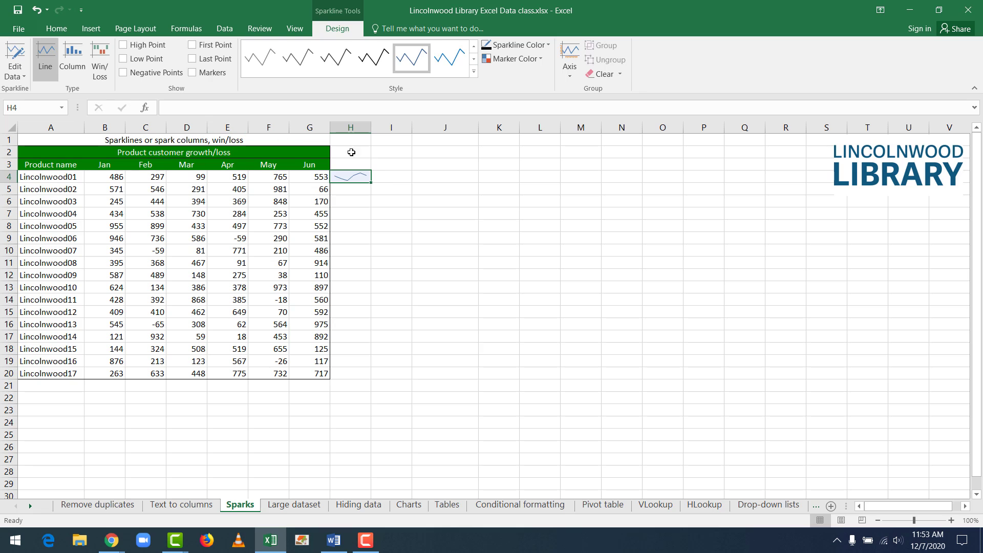
left_click(406, 176)
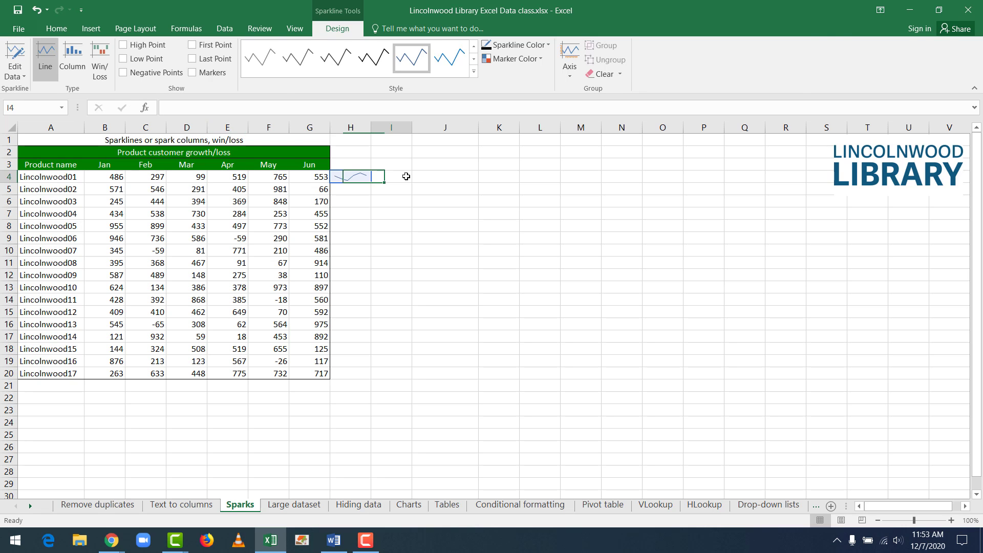
left_click(358, 176)
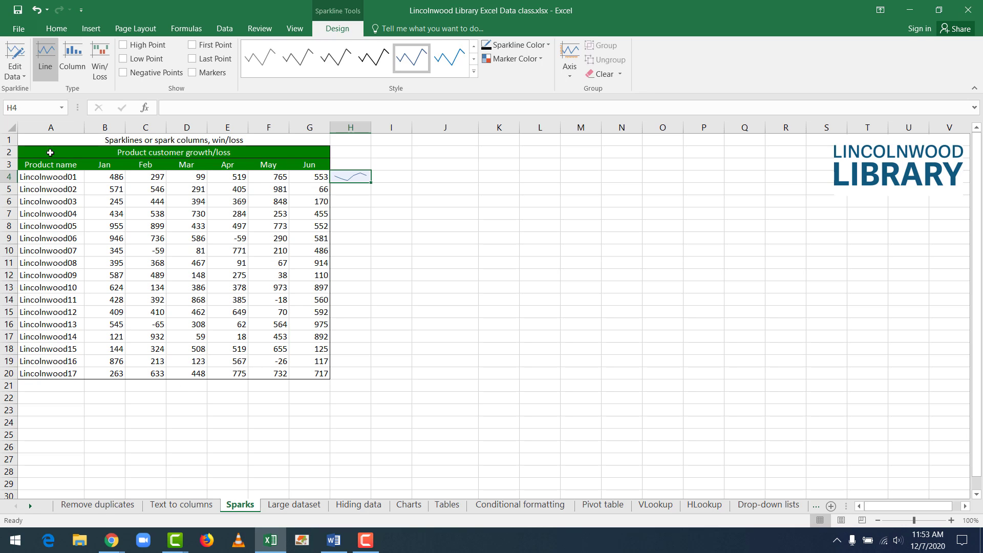
left_click(386, 250)
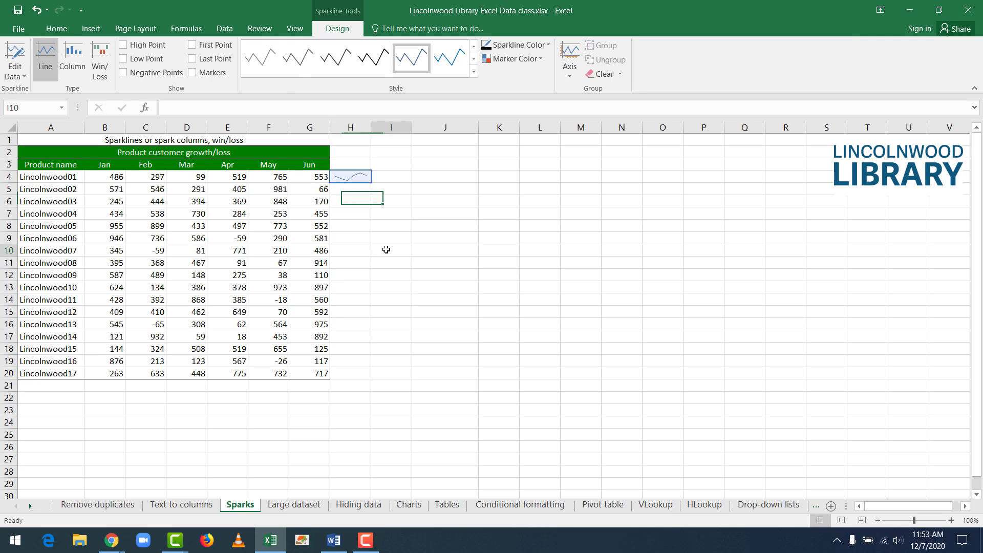
Step: Fill the line sparkline from H4 down through H20 for all products and check the resulting trend lines
left_click(346, 177)
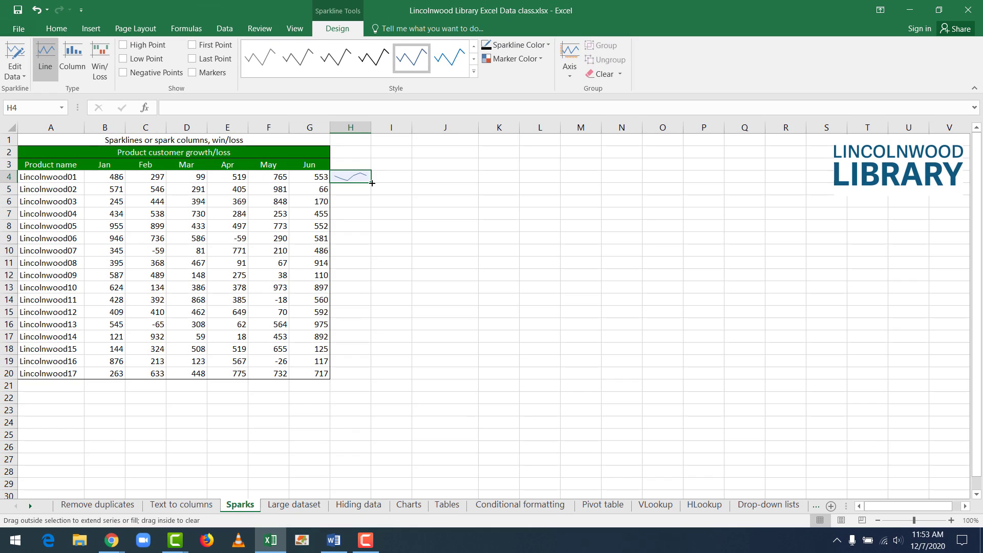
left_click_drag(371, 183, 351, 380)
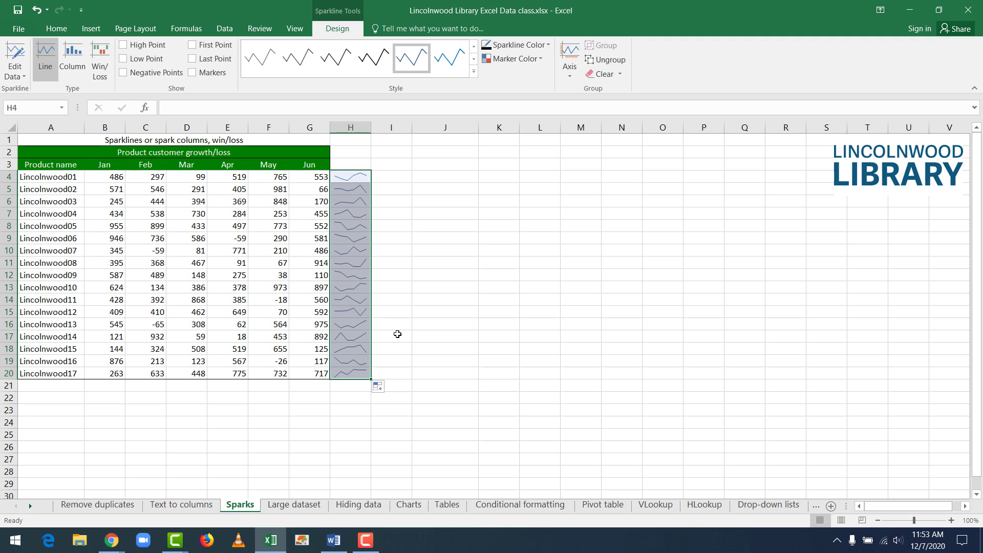
left_click(424, 302)
left_click(346, 325)
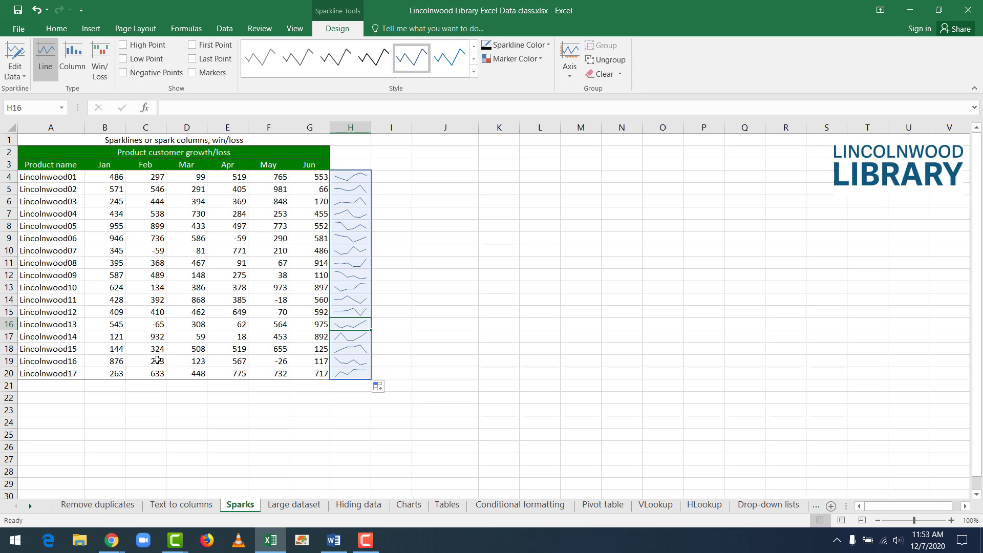
left_click(484, 262)
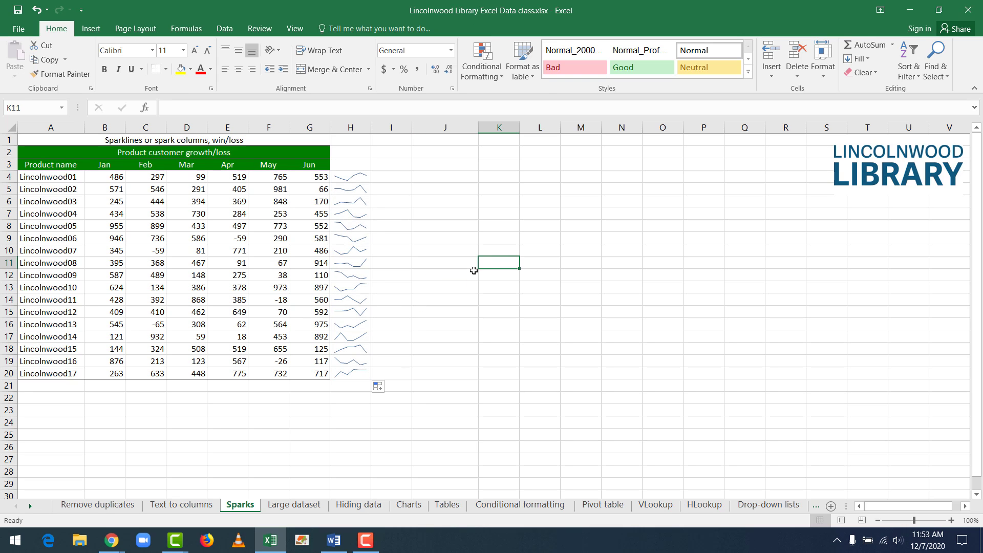
left_click(348, 237)
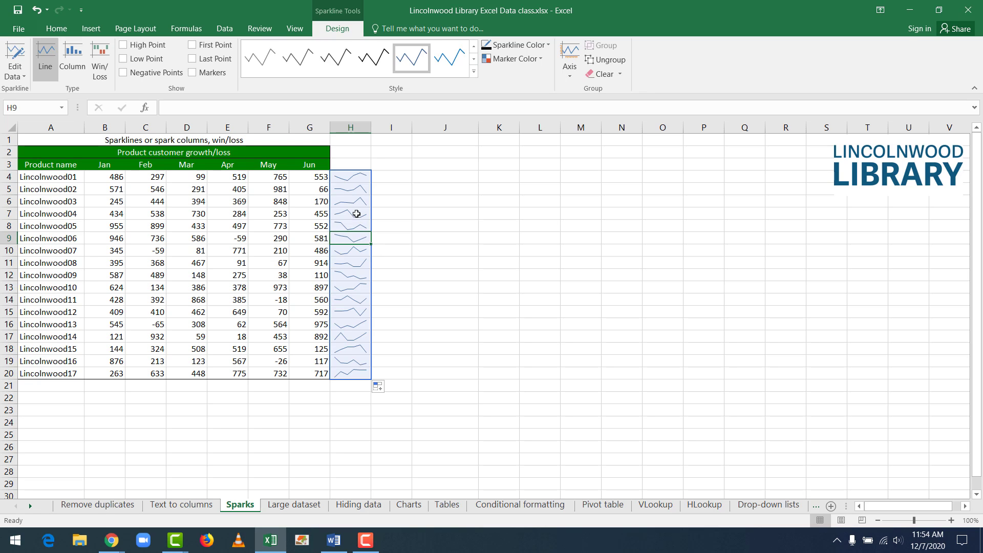
left_click(359, 181)
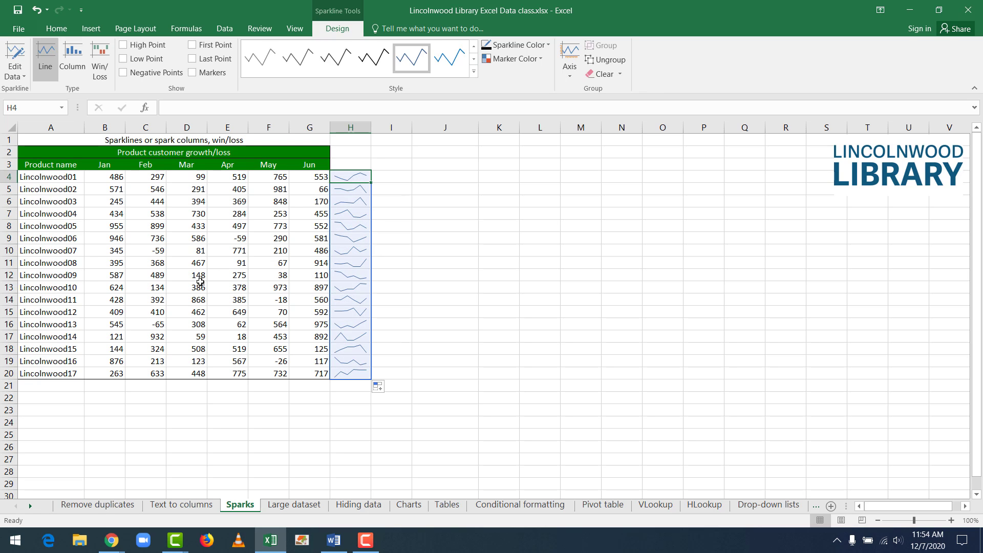
Step: Try the Column and Win/Loss types on the sparklines in H4:H20, and finish with the Column type
left_click(82, 62)
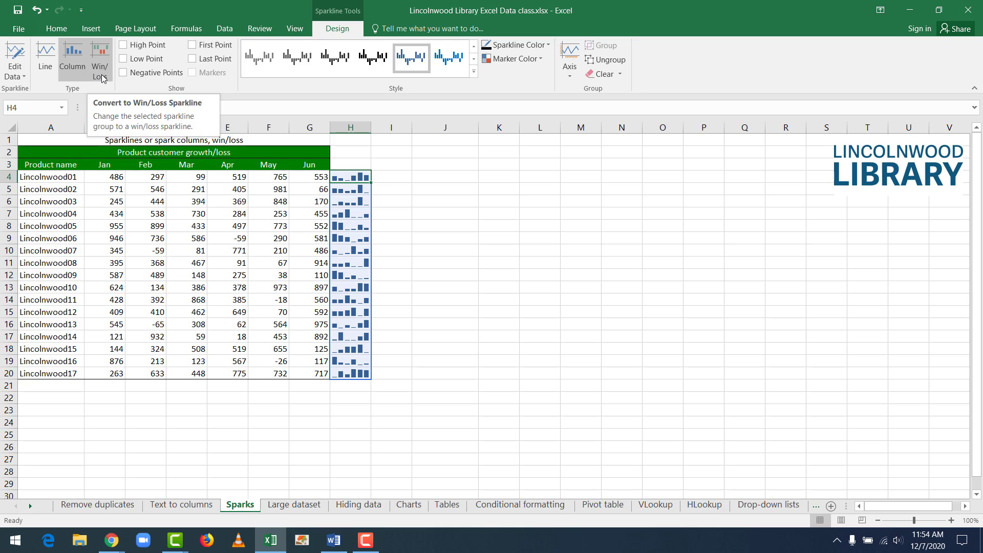
left_click(101, 78)
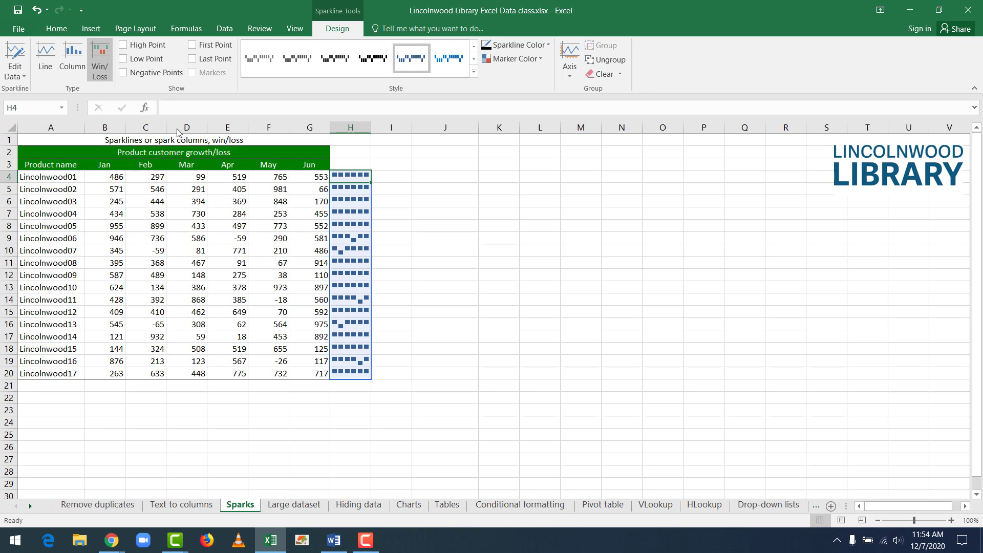
left_click_drag(502, 275, 521, 276)
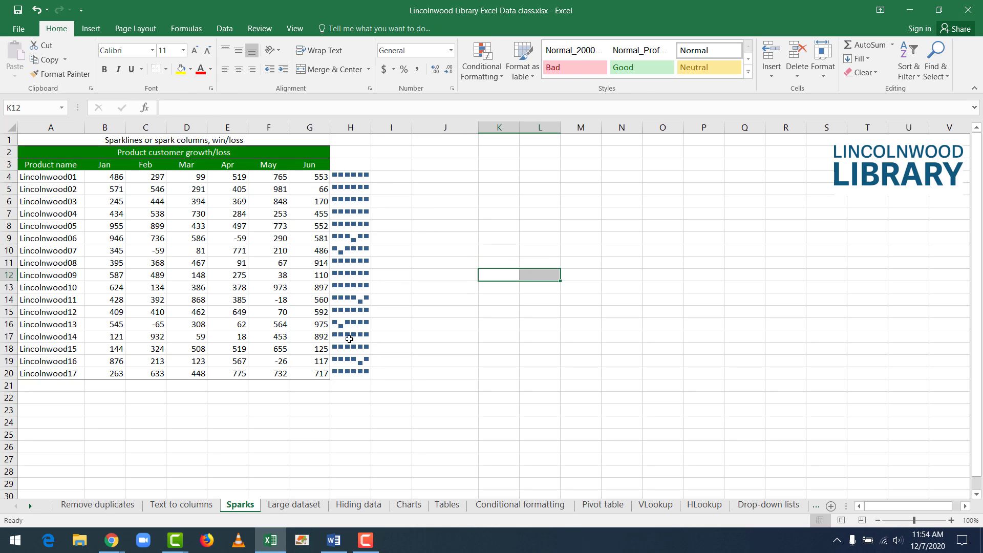
left_click(357, 241)
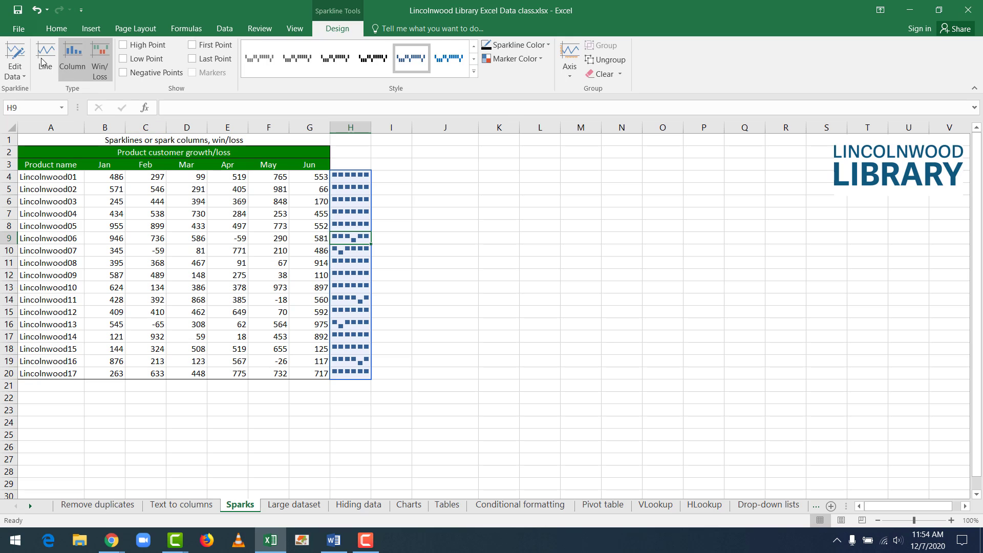
left_click(73, 58)
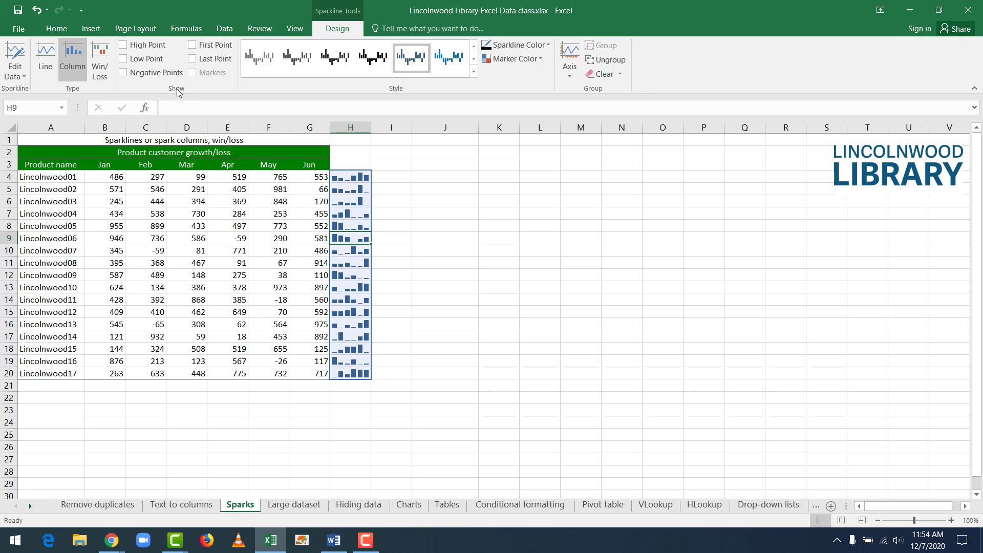
Step: Highlight the high, low, negative, first and last points in the column sparklines
left_click(149, 49)
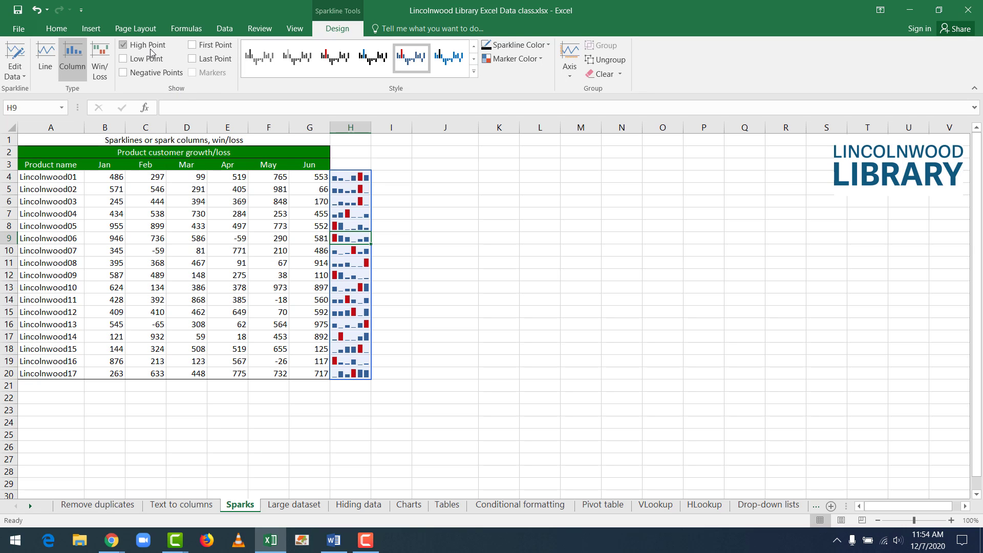
left_click(147, 60)
left_click(156, 74)
left_click(206, 49)
left_click(208, 60)
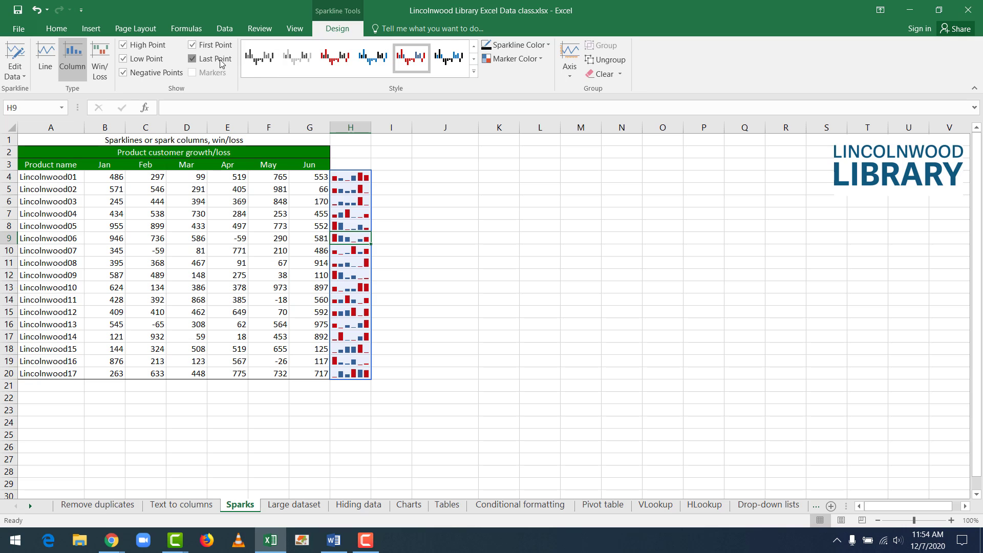
Step: Turn off the last, first, low and negative point highlights, keeping only the high point marked
left_click(220, 60)
left_click(194, 45)
left_click(137, 61)
left_click(135, 73)
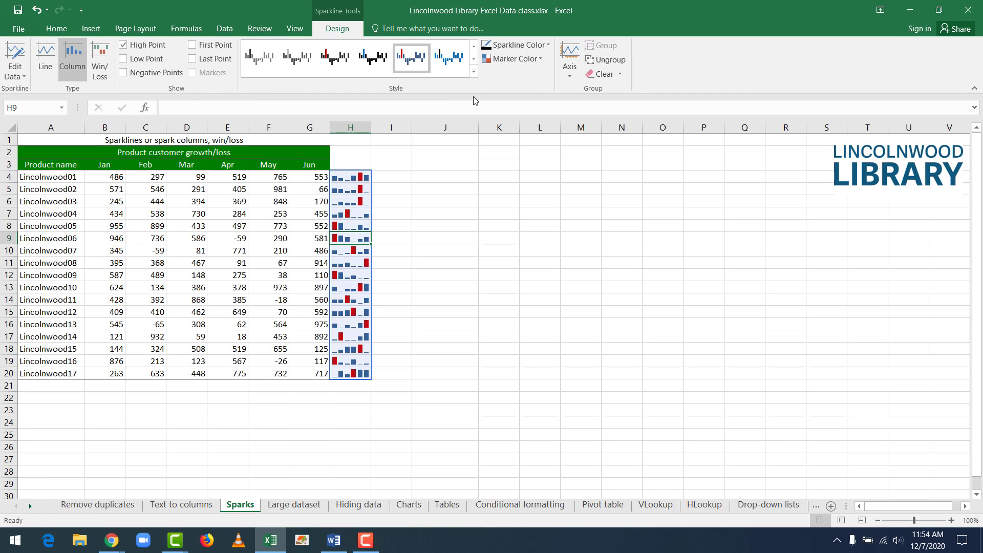
Step: Look through the available sparkline styles, sparkline colors and high point marker colors without applying any
left_click(473, 72)
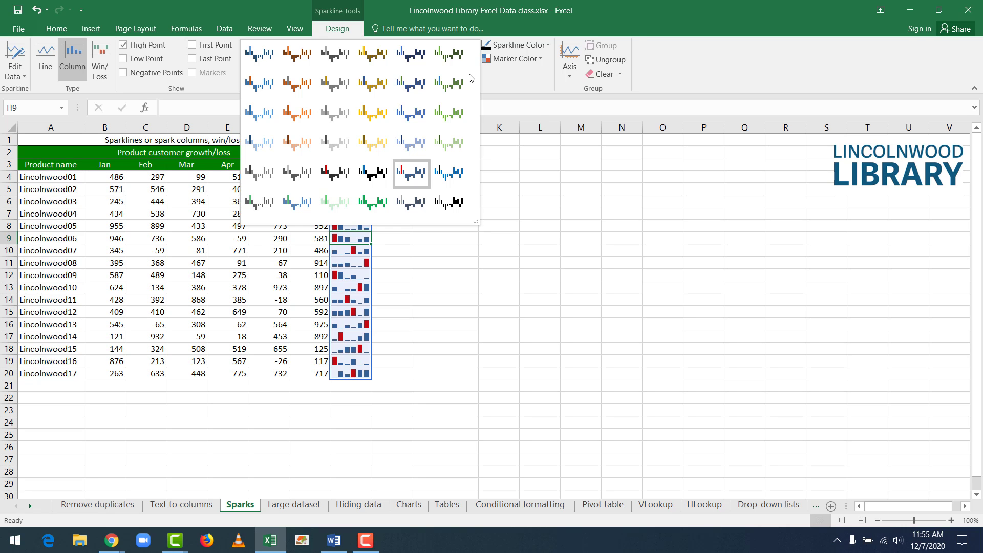
left_click(489, 86)
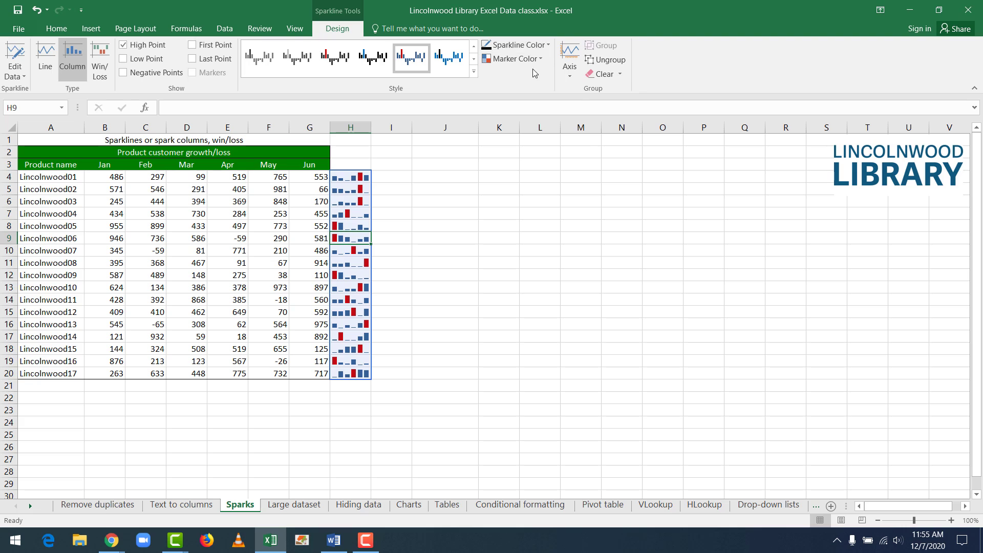
left_click(549, 48)
left_click(583, 25)
left_click(527, 59)
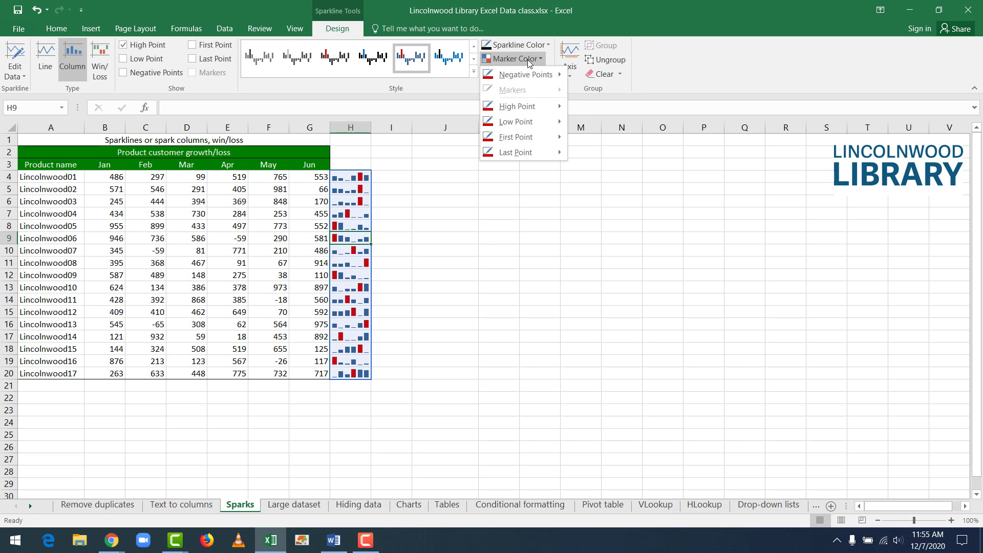
mouse_move(519, 106)
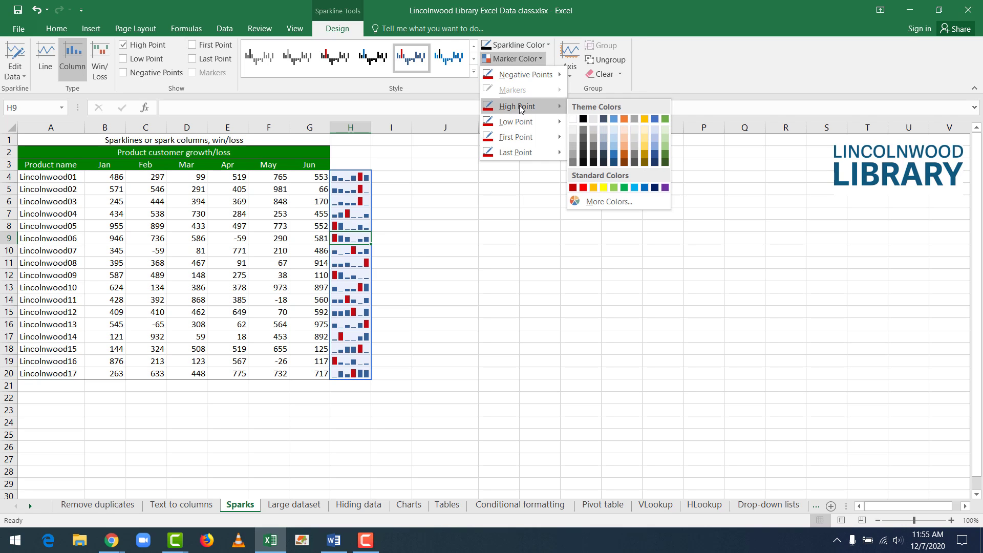
left_click(573, 23)
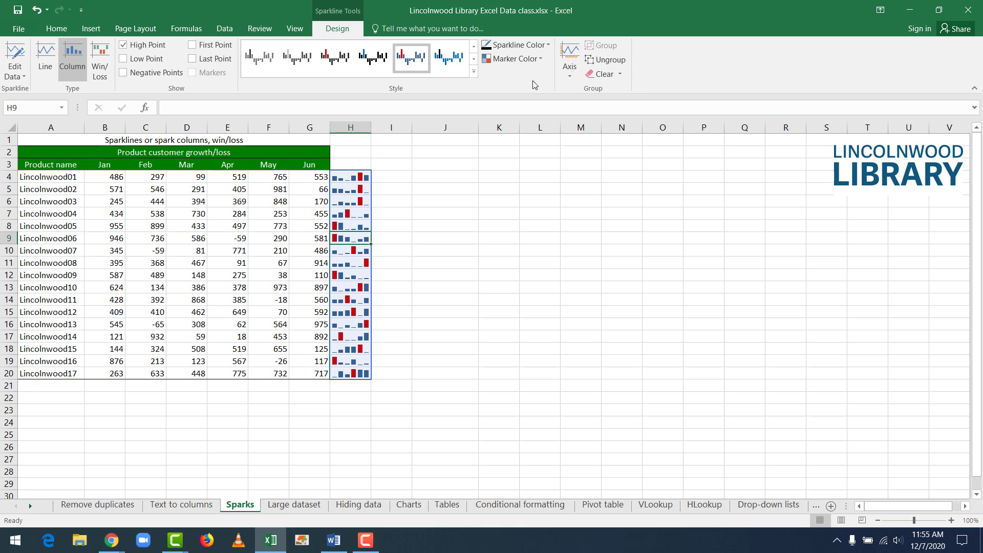
Step: Clear only the Lincolnwood01 sparkline in cell H4
left_click(436, 189)
left_click(360, 176)
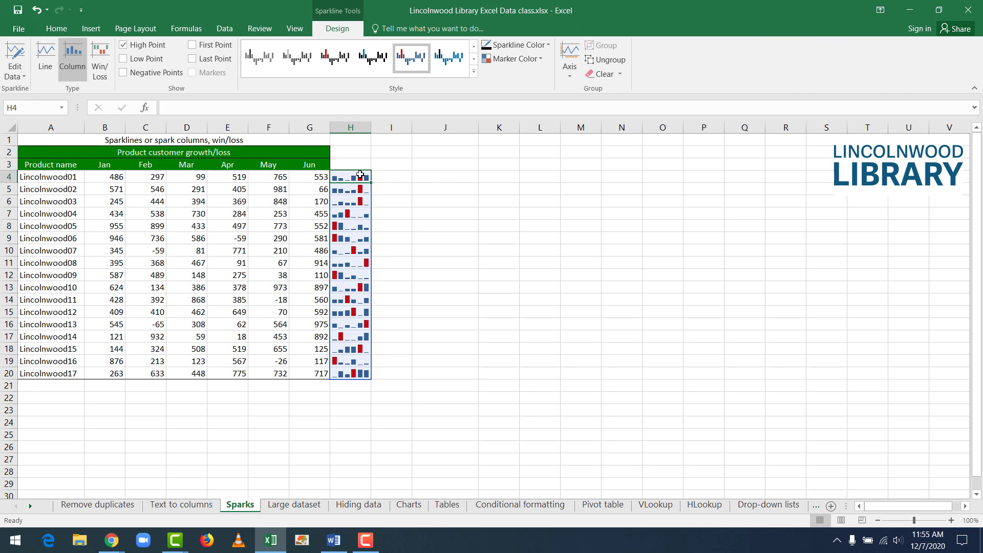
left_click(620, 74)
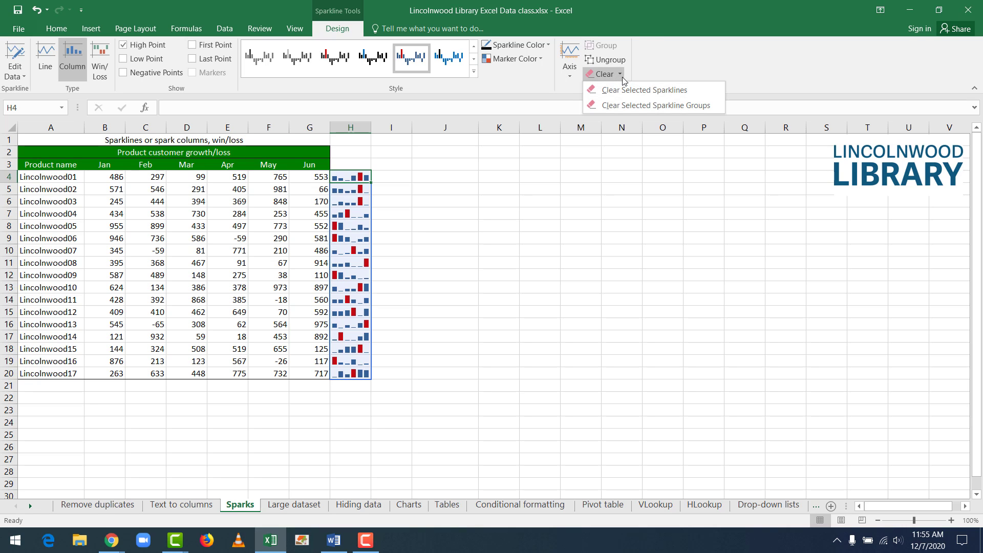
left_click(621, 91)
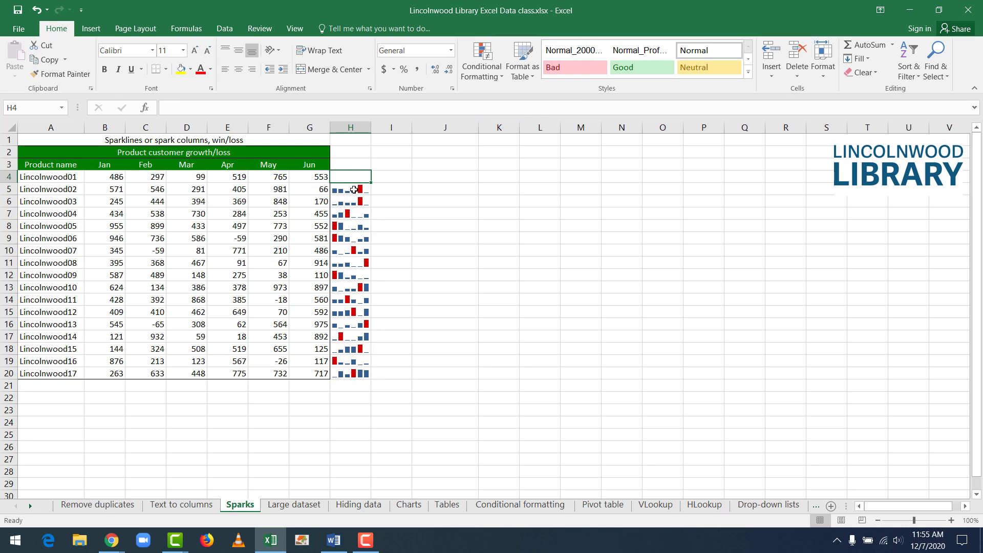
Step: Clear the whole remaining sparkline group in H5:H20, then select H4:H20
left_click(354, 190)
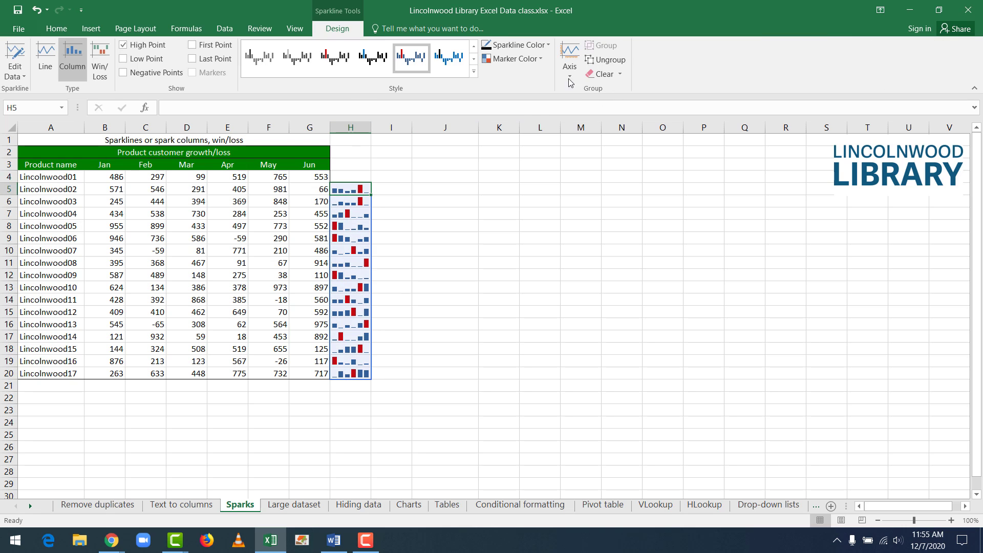
left_click(621, 74)
left_click(625, 105)
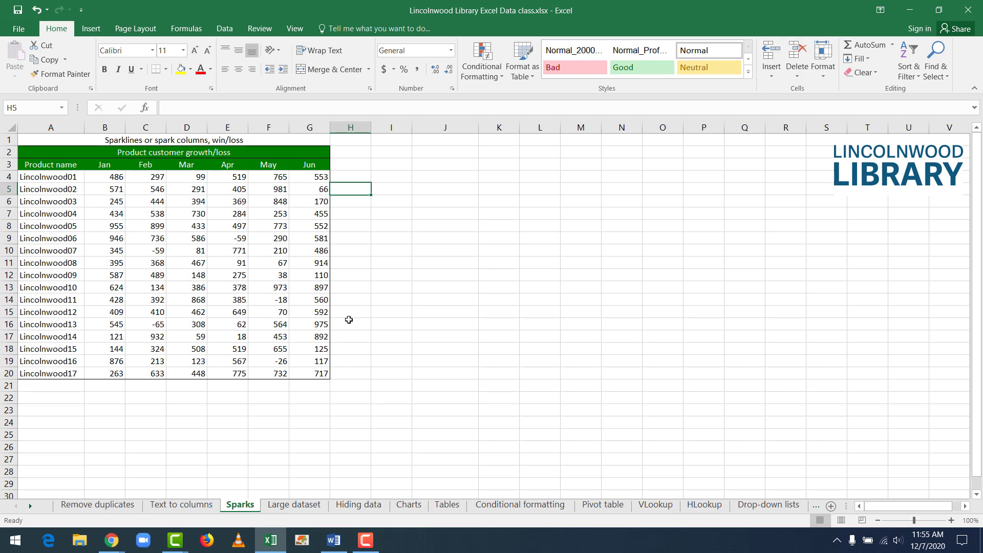
left_click_drag(352, 175, 364, 373)
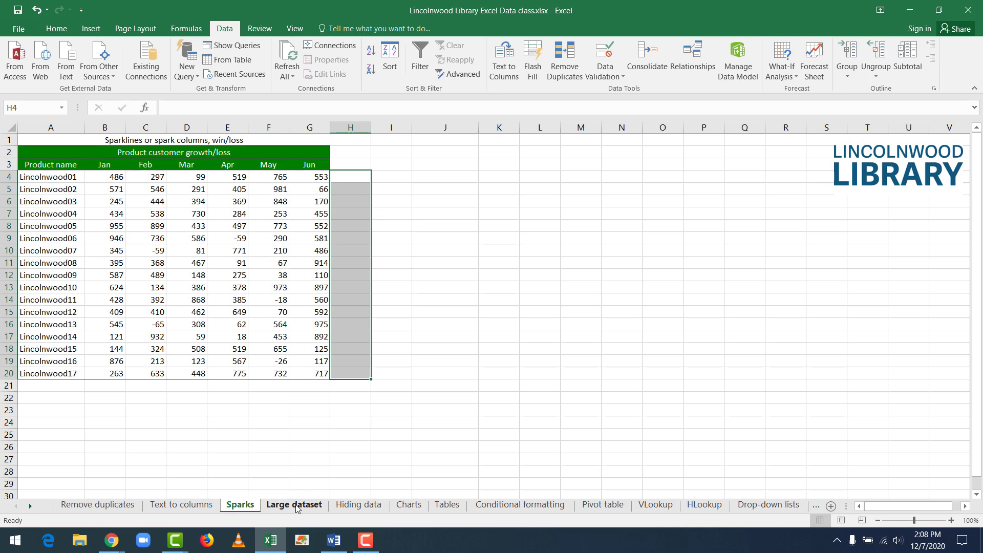
Step: Open the Large dataset sheet, look through its ZIP code population rows, and return to the header row
left_click(295, 505)
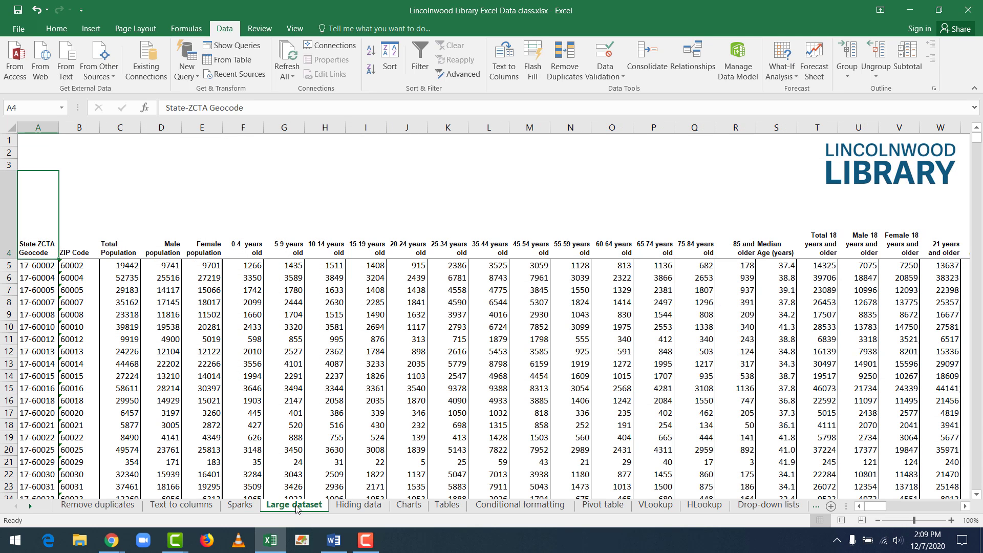
left_click(71, 152)
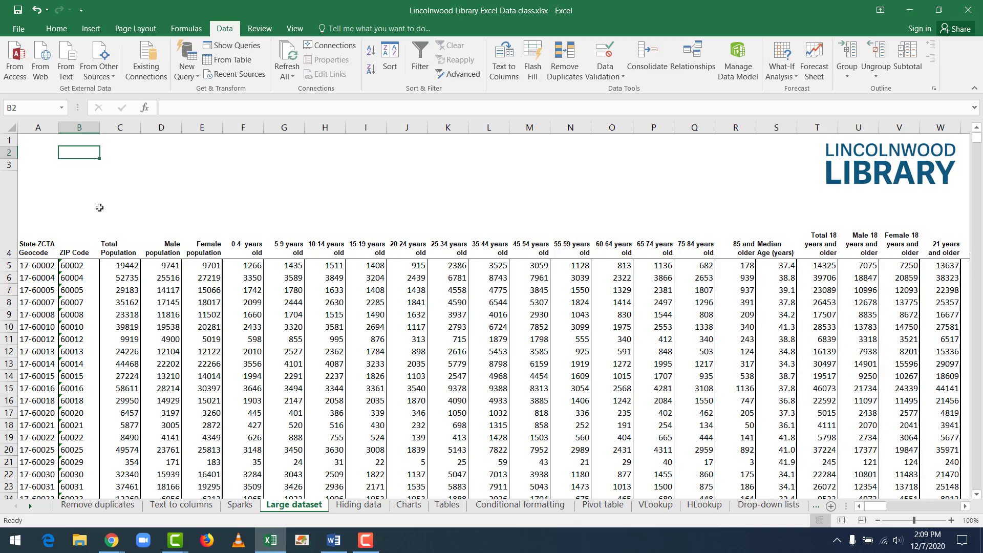
scroll(236, 312, "down", 20)
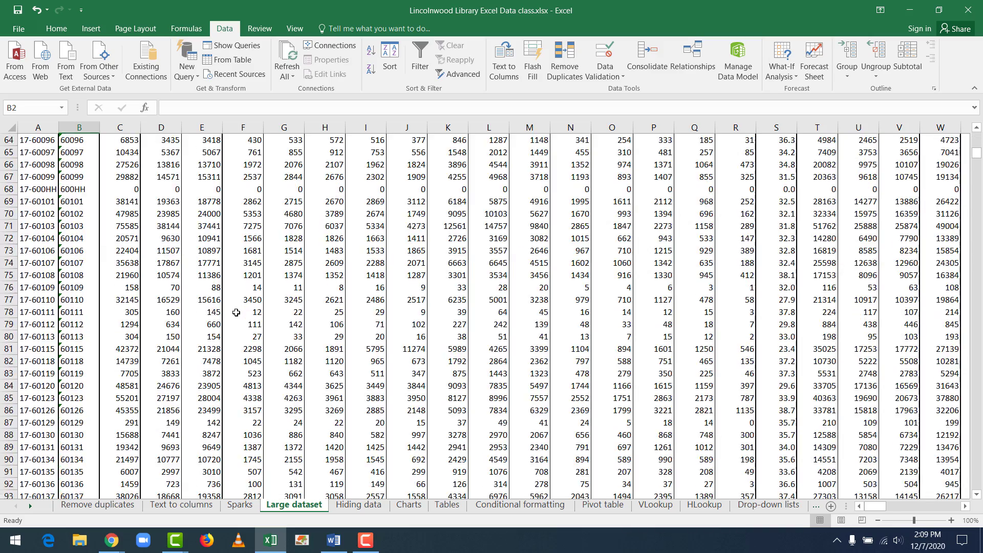
scroll(236, 312, "down", 13)
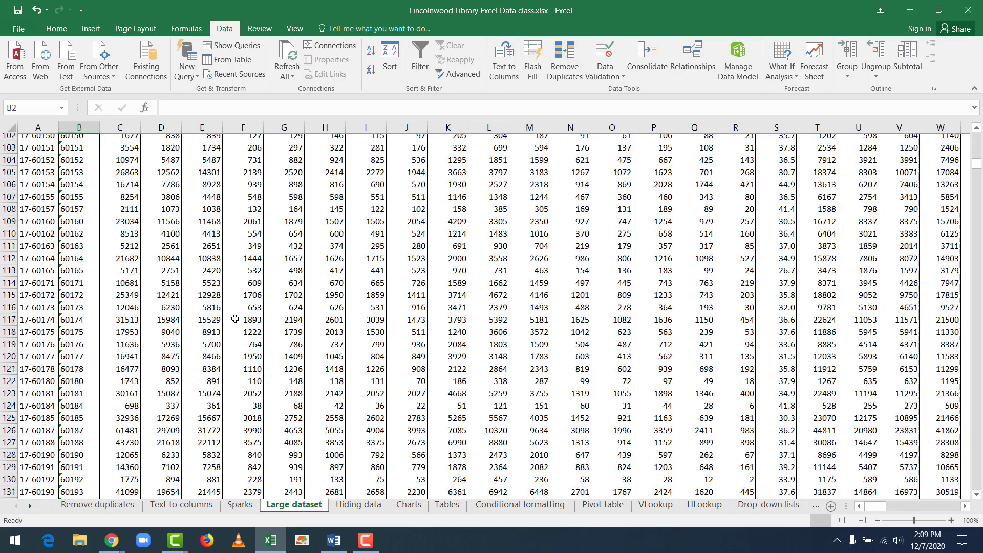
scroll(235, 319, "down", 12)
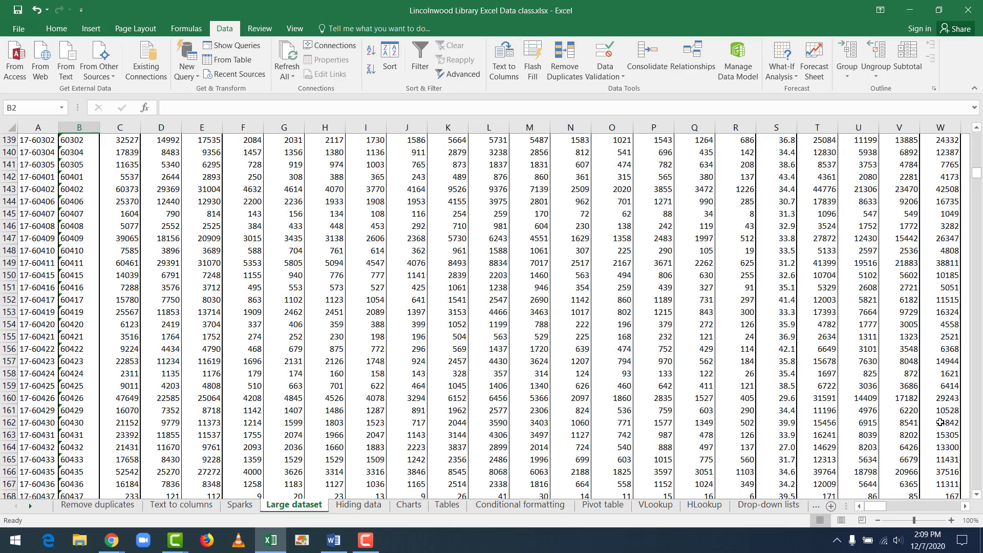
mouse_move(876, 509)
left_mouse_down()
mouse_move(946, 511)
mouse_move(876, 509)
left_mouse_up()
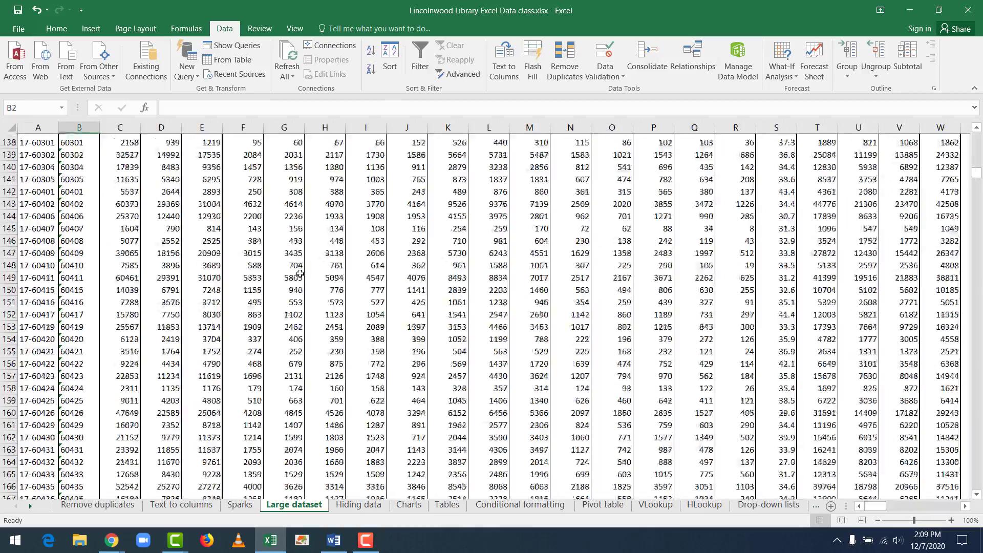
scroll(300, 273, "up", 20)
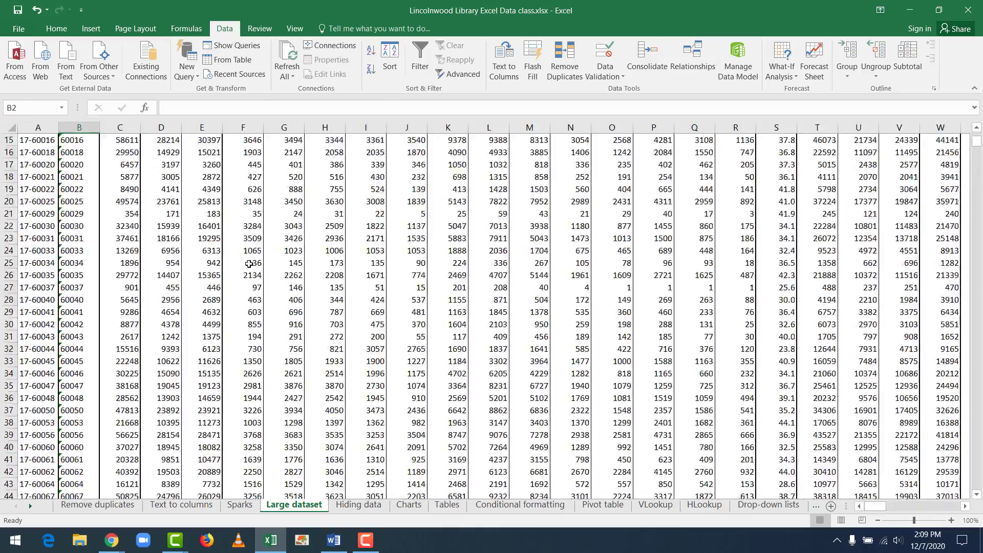
scroll(249, 264, "up", 5)
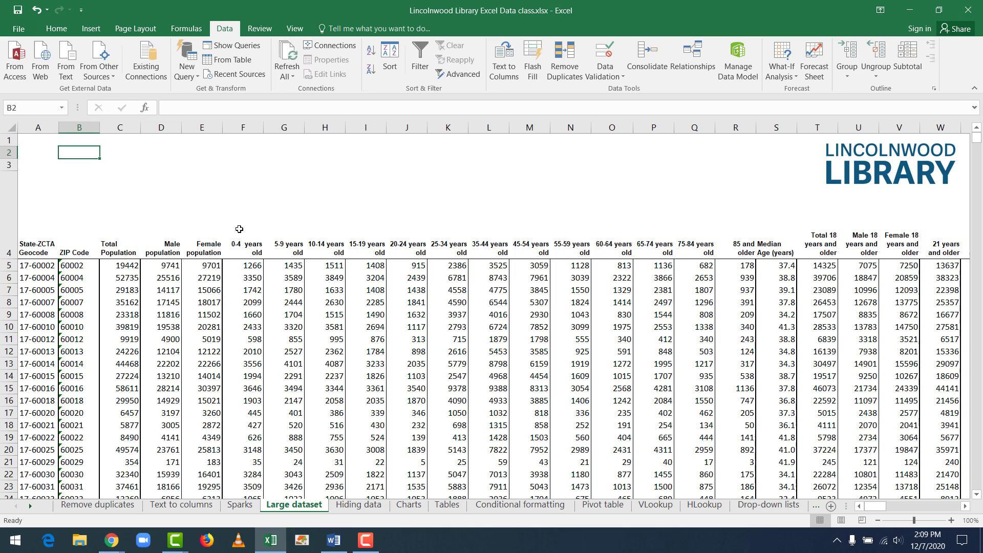
Step: Examine the age group headers in row 4 and the geocodes in the first column
left_click(239, 202)
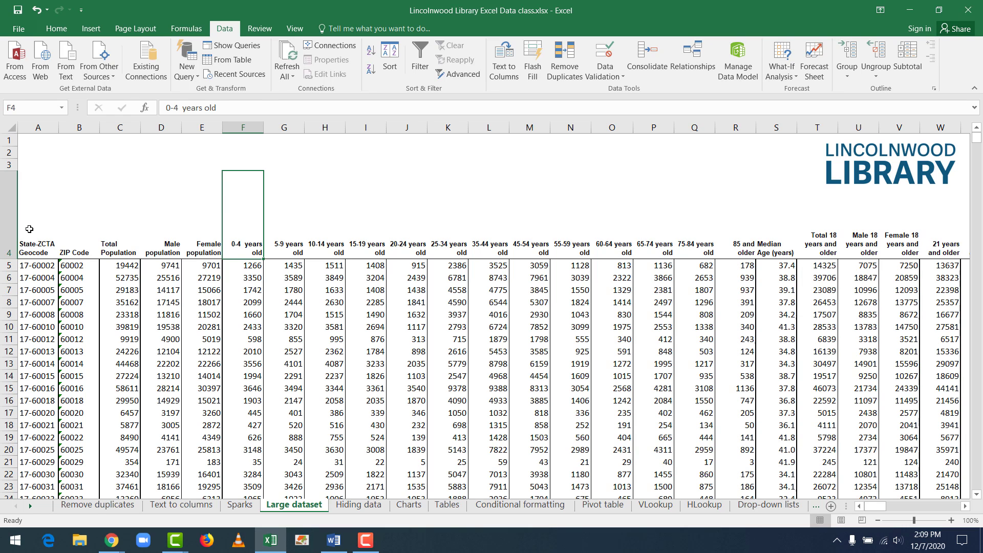
left_click_drag(28, 226, 839, 256)
left_click(612, 302)
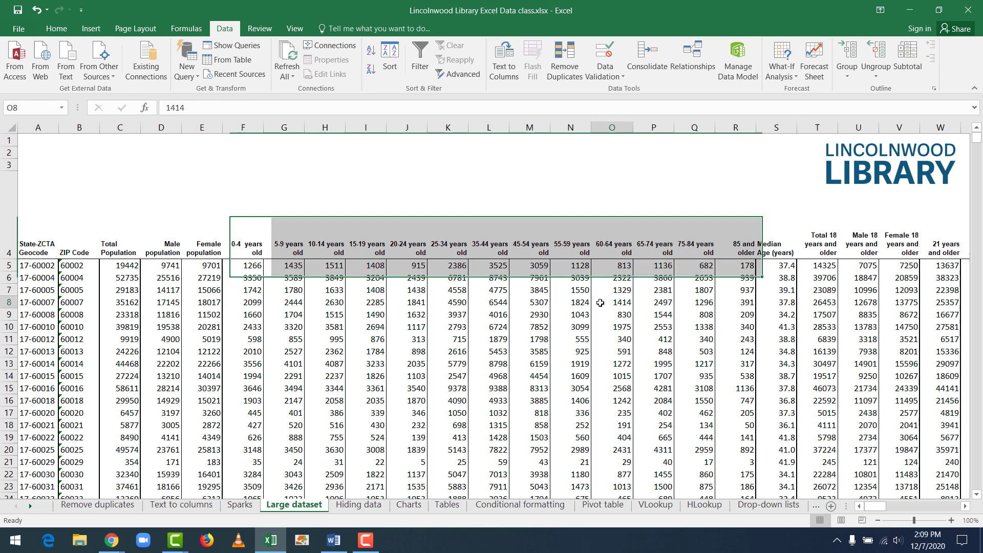
left_click_drag(33, 266, 34, 410)
left_click(252, 402)
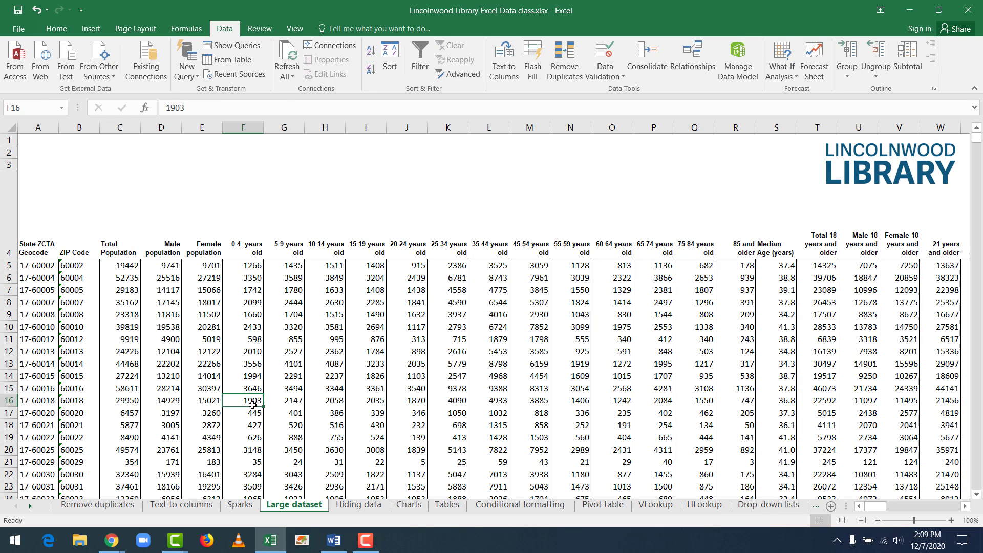
Step: Go through the row 4 header cells from State-ZCTA Geocode to 55-59 years old, then select the 5-9 years old header
left_click(48, 241)
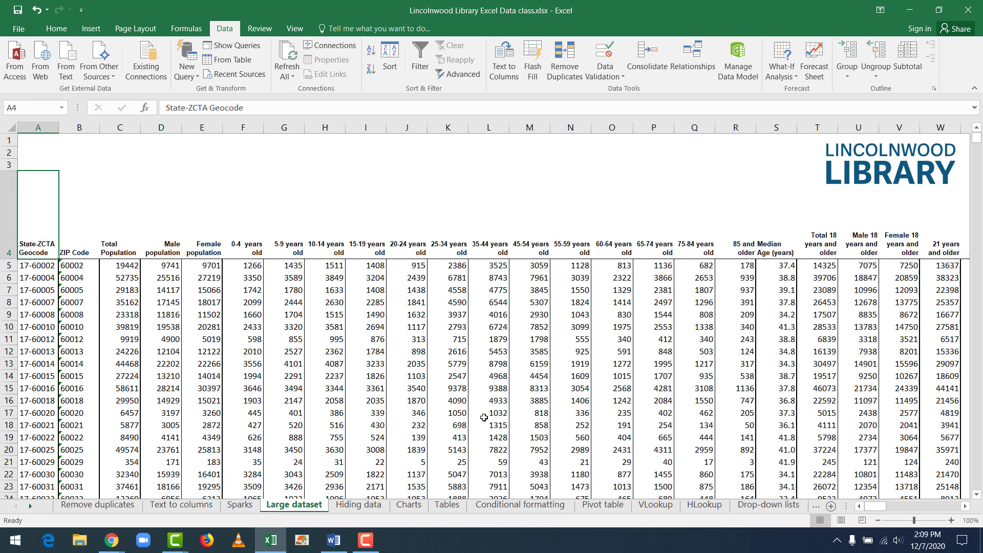
key("Right")
key("Right")
key("Right")
key("Right")
key("Right")
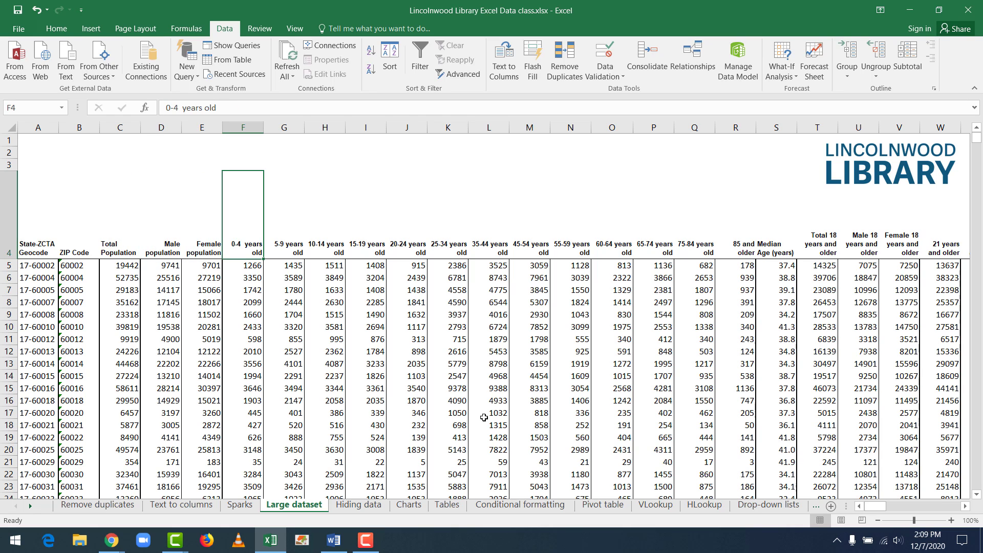
key("Right")
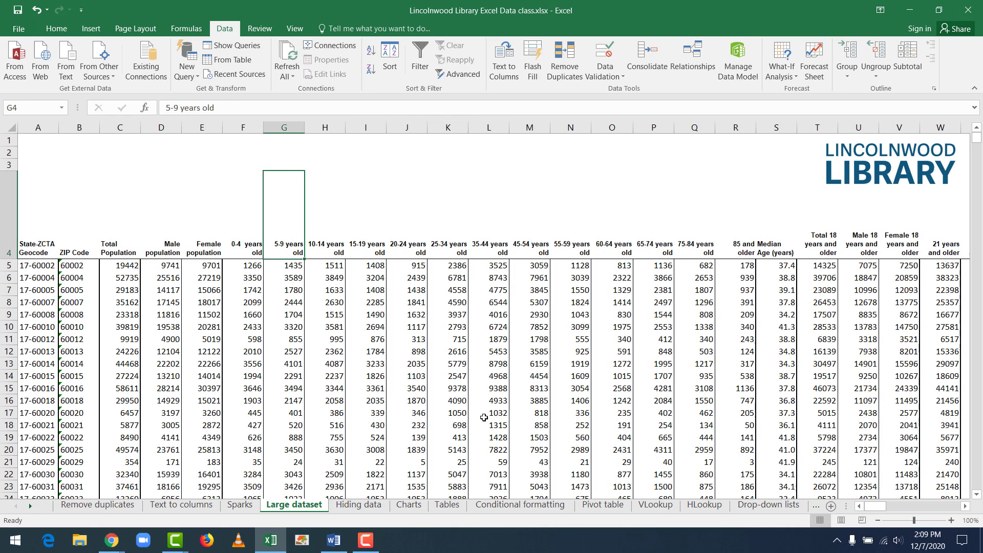
key("Right")
key("Right")
key("Right")
key("Right")
key("Right")
key("Right")
key("Right")
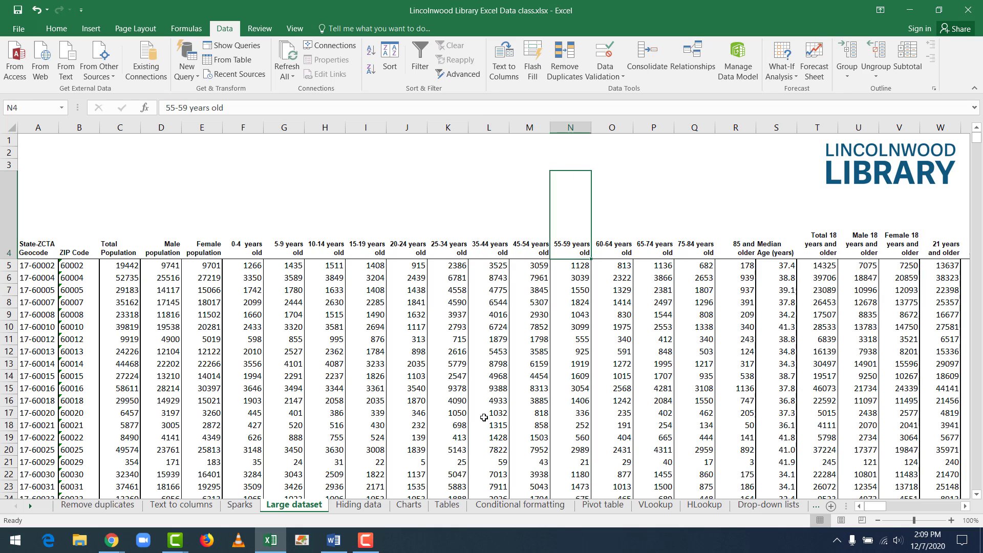
left_click(278, 178)
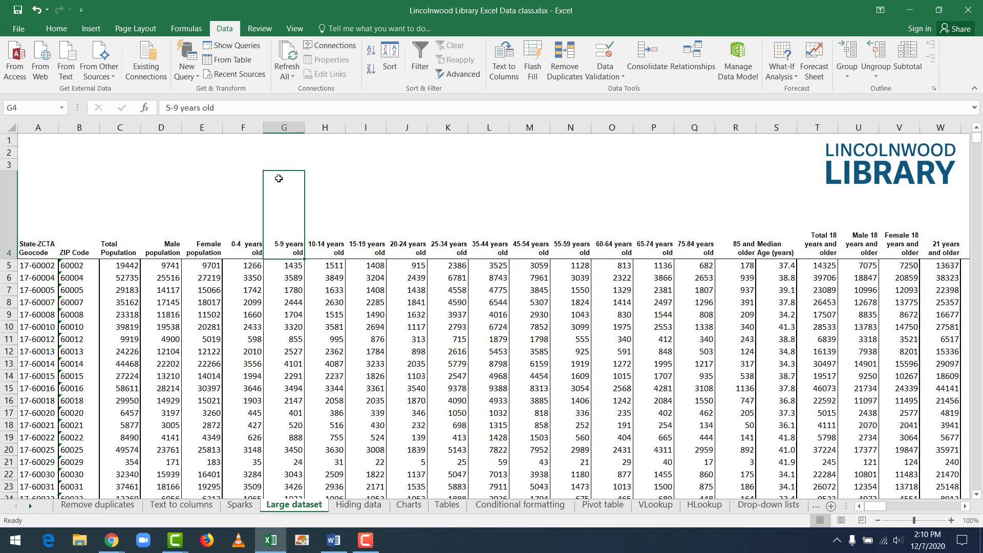
Step: Turn on filtering for the header cells in row 4 of the population data
left_click(187, 301)
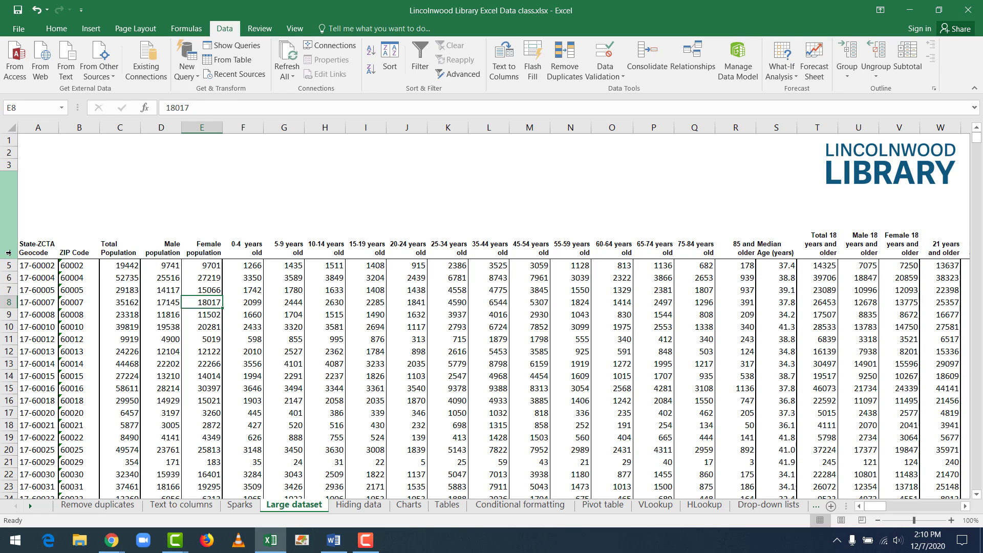
left_click(9, 253)
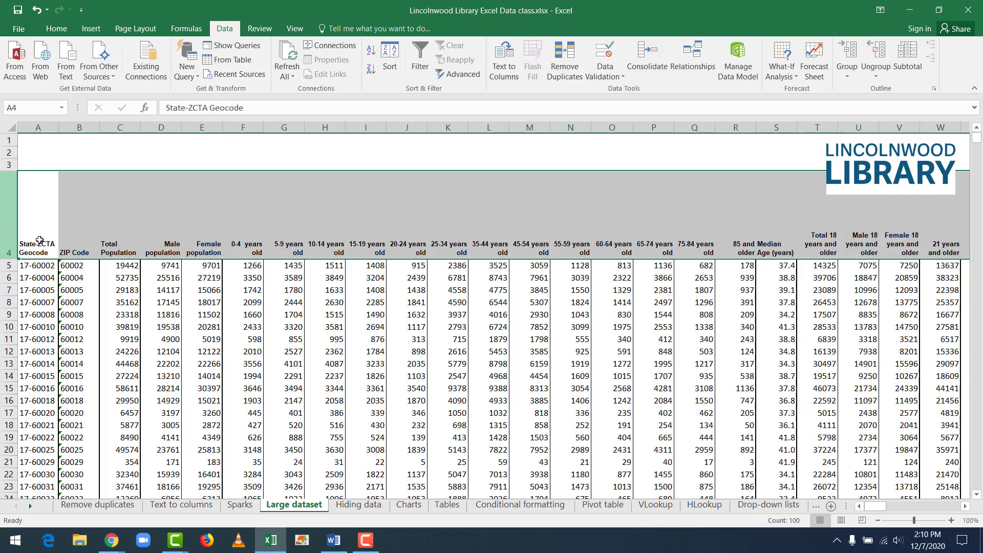
mouse_move(876, 504)
left_mouse_down()
mouse_move(962, 507)
mouse_move(870, 507)
left_mouse_up()
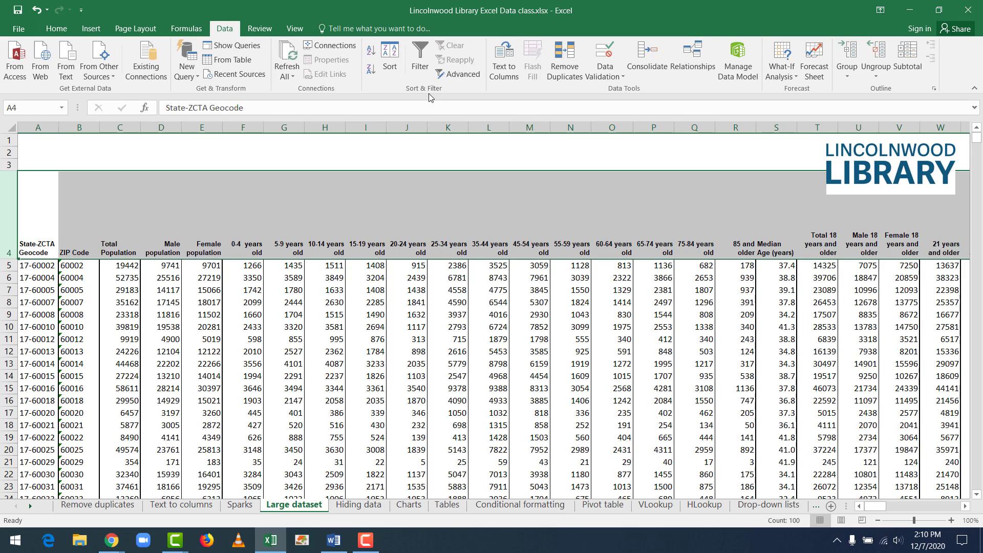
left_click(420, 65)
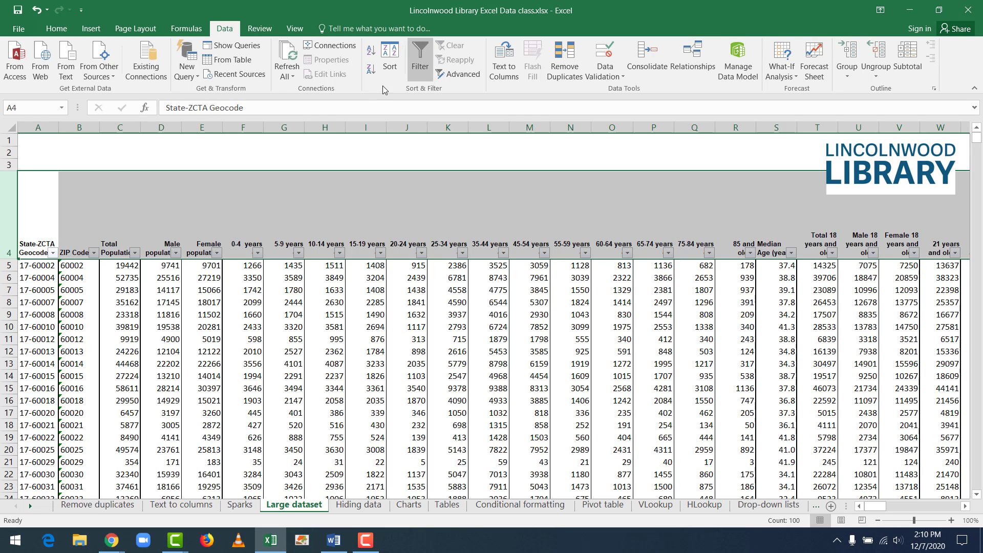
left_click(189, 301)
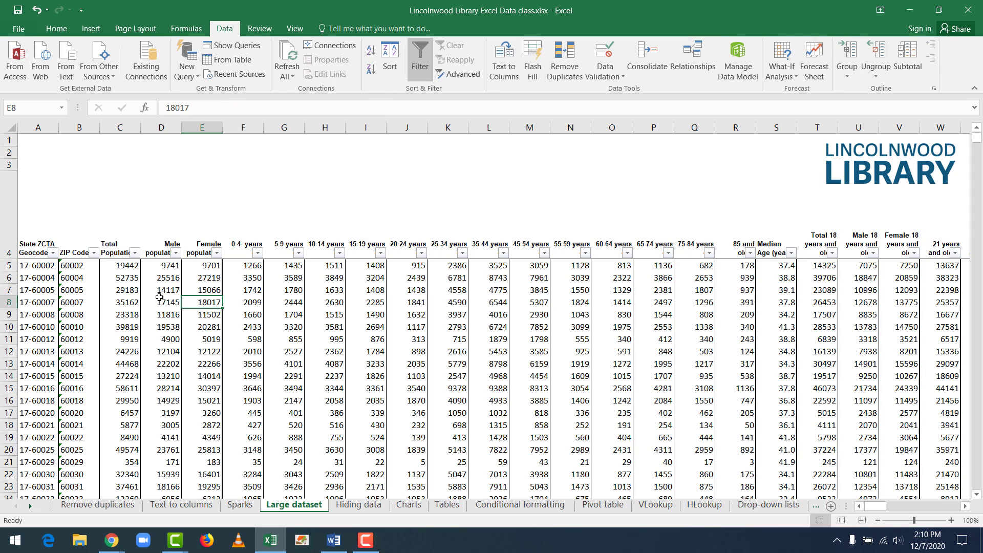
Step: Look through the filter options of the first five columns, from State-ZCTA Geocode to Female population
left_click(52, 253)
left_click(93, 255)
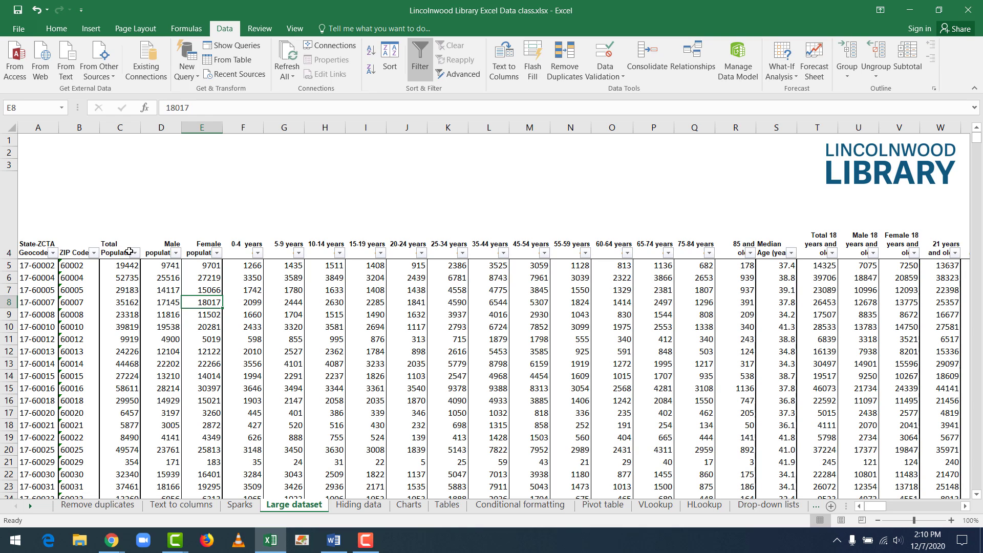
left_click(94, 253)
left_click(135, 254)
left_click(135, 254)
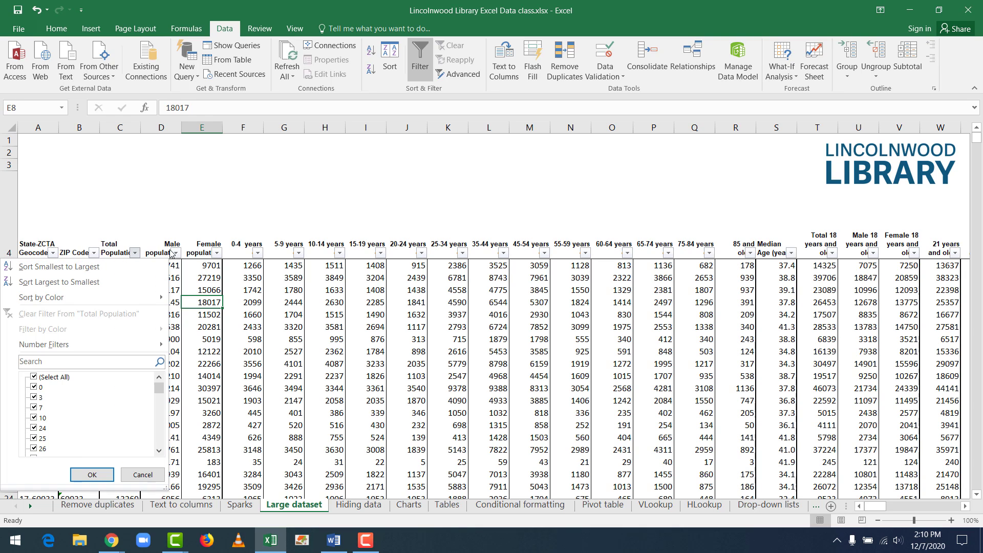
left_click(175, 253)
left_click(175, 253)
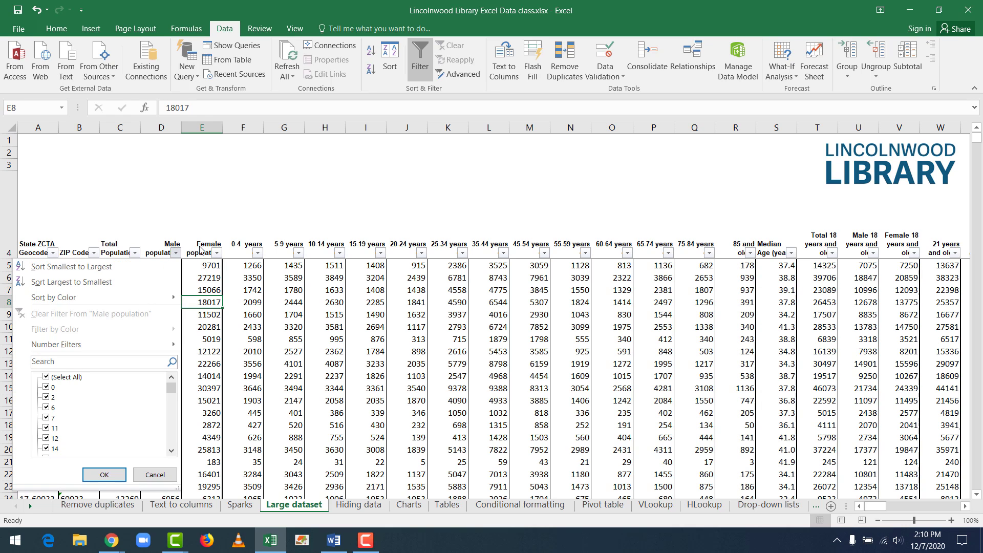
left_click(217, 253)
left_click(216, 253)
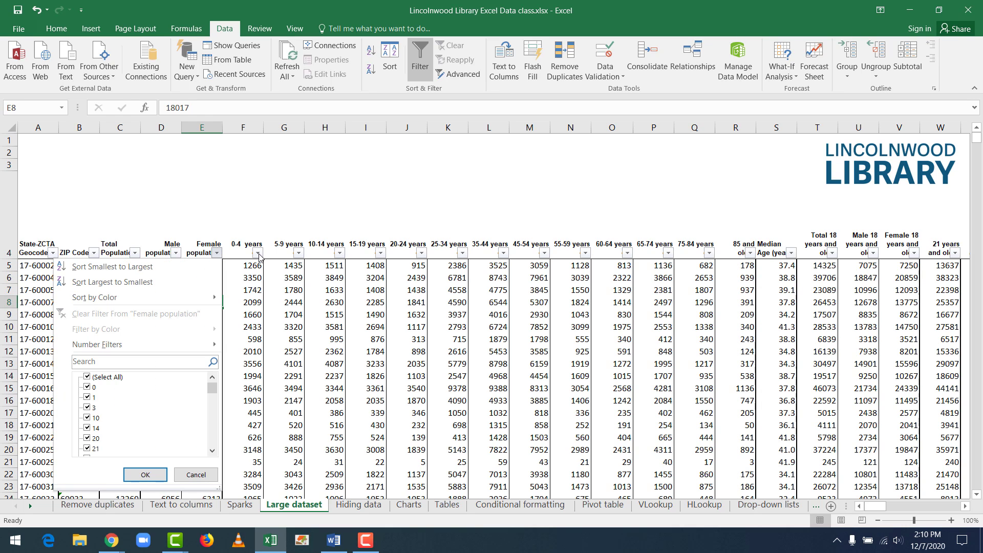
Step: Look through the filter options of the age group columns from 0-4 years to 35-44 years old
left_click(258, 253)
left_click(258, 254)
left_click(298, 253)
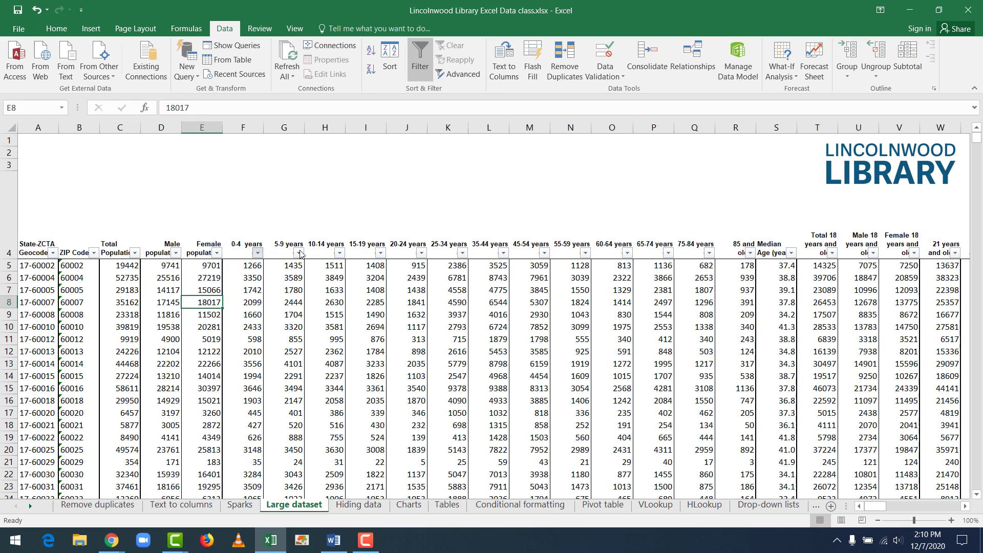
left_click(298, 253)
left_click(338, 254)
left_click(339, 254)
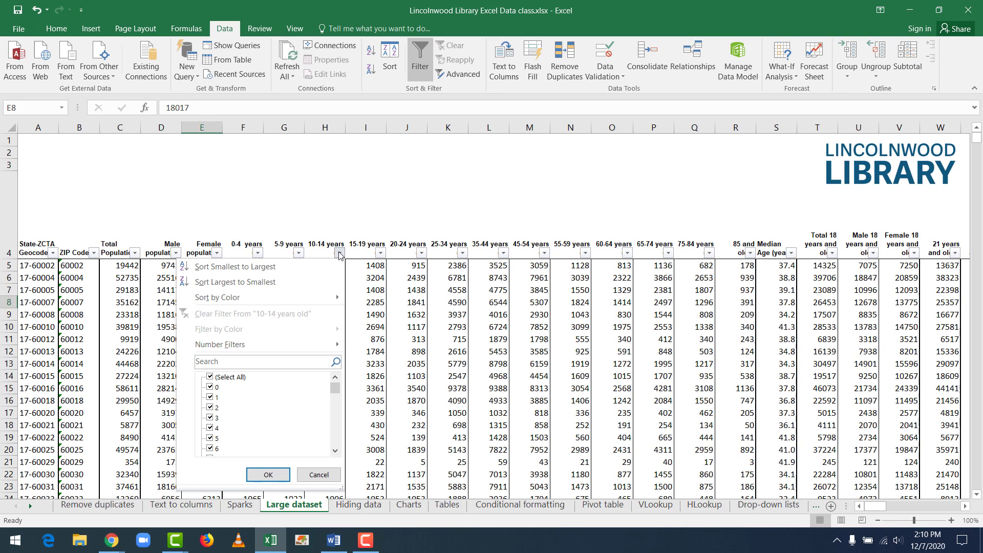
left_click(380, 253)
left_click(380, 253)
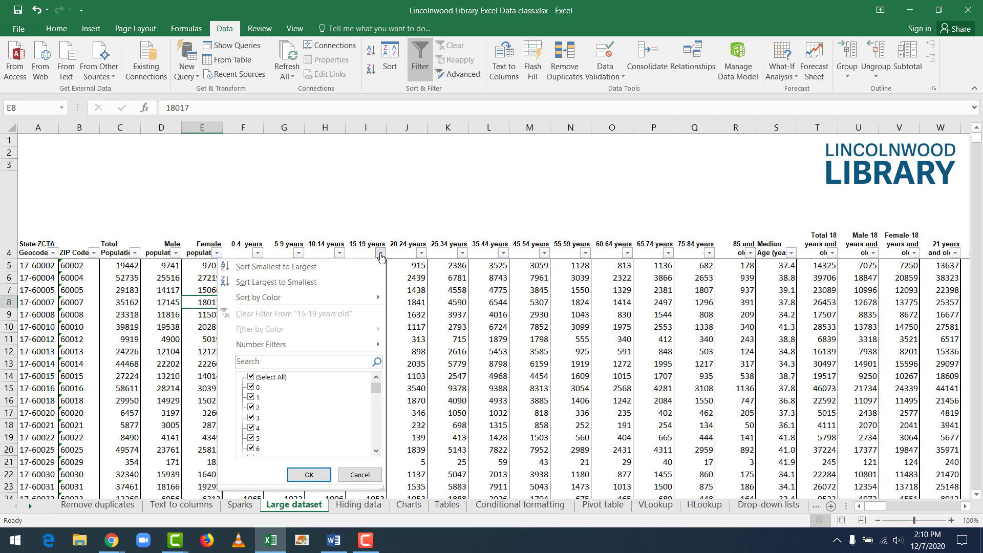
left_click(421, 254)
left_click(421, 254)
left_click(422, 254)
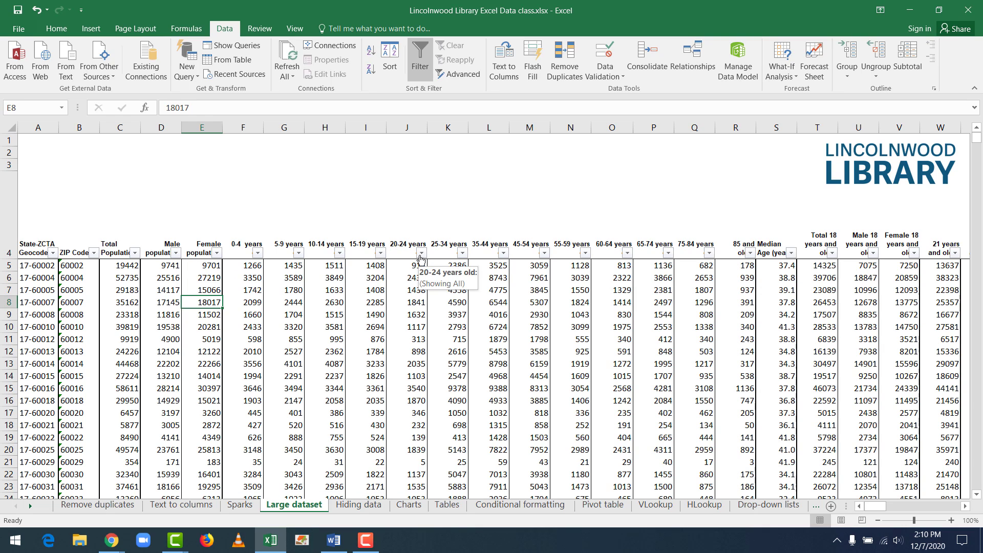
left_click(462, 254)
left_click(462, 254)
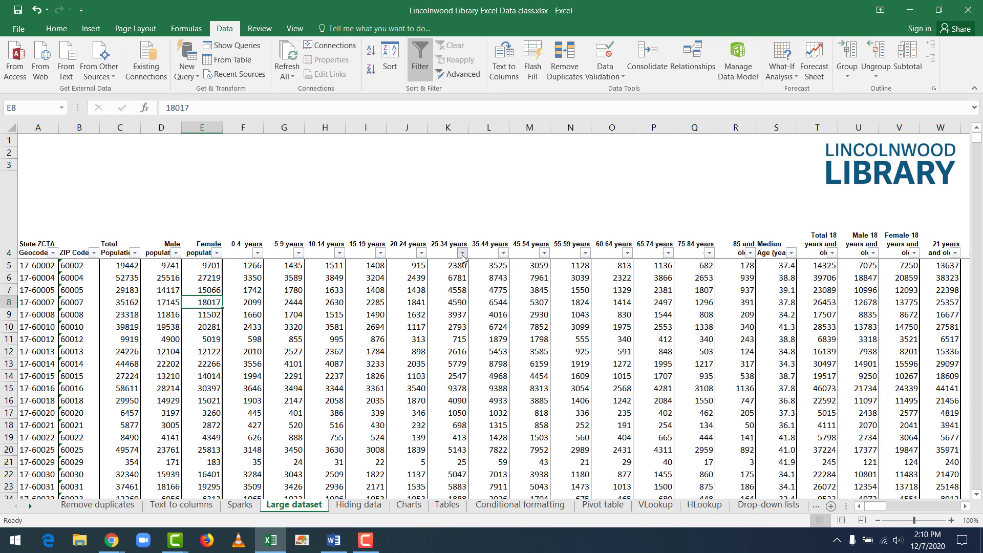
left_click(504, 253)
left_click(504, 254)
Step: Examine the sort choices and value lists in the 20-24 and 35-44 years old filters without applying any change
left_click(189, 362)
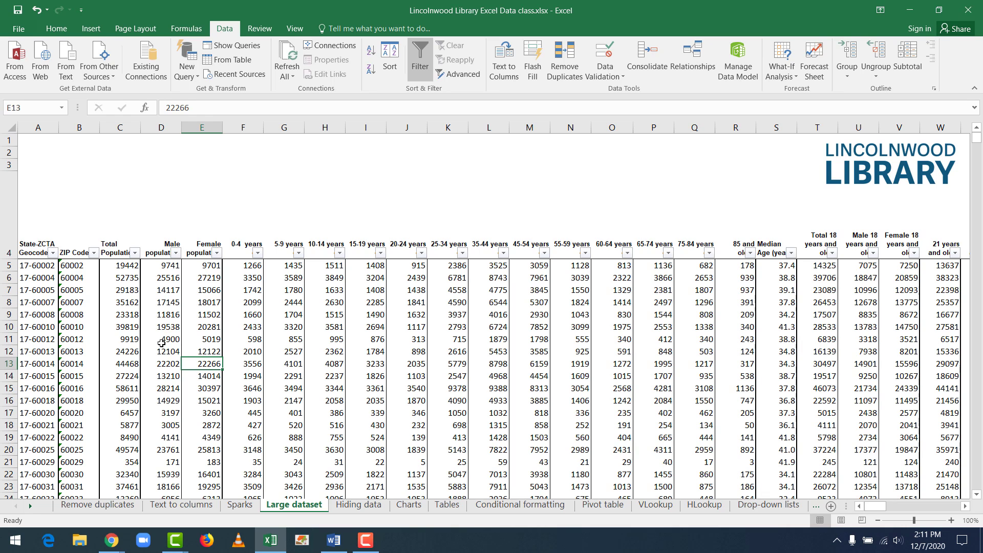
left_click(80, 253)
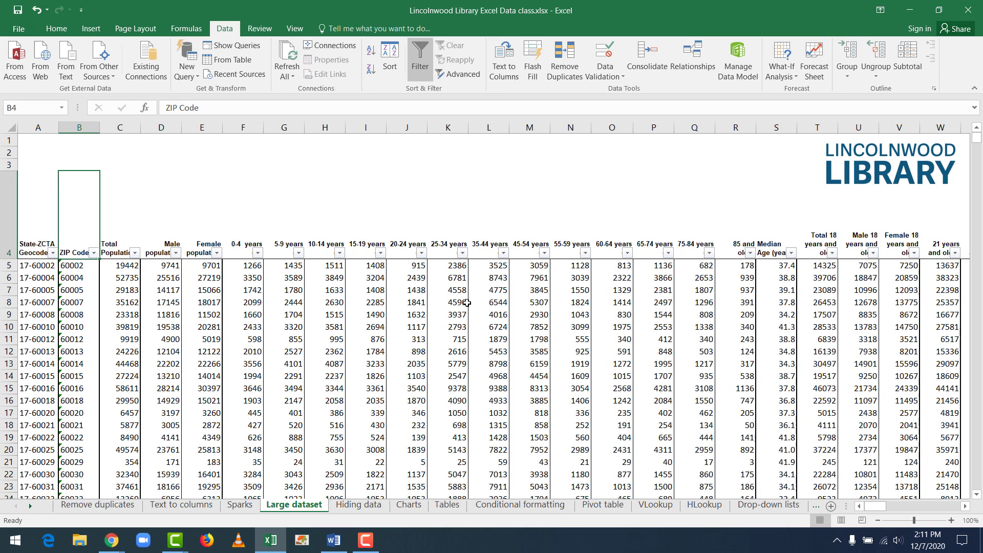
left_click(421, 253)
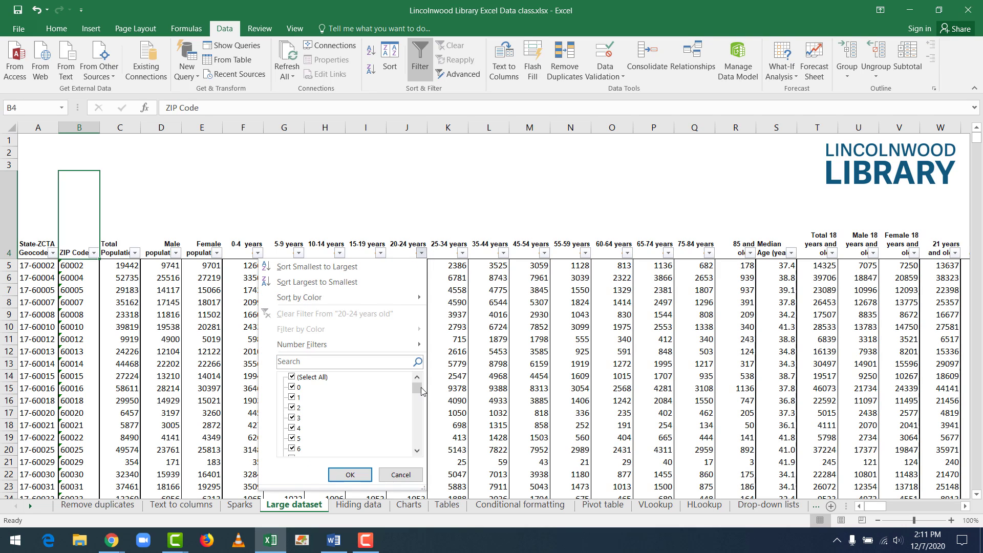
mouse_move(422, 389)
left_mouse_down()
mouse_move(421, 443)
mouse_move(421, 387)
left_mouse_up()
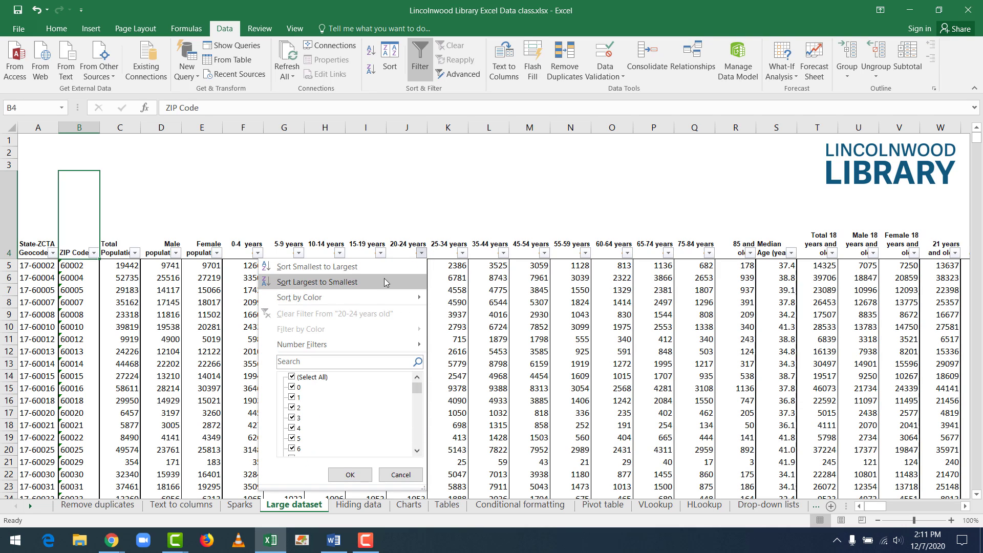
mouse_move(371, 343)
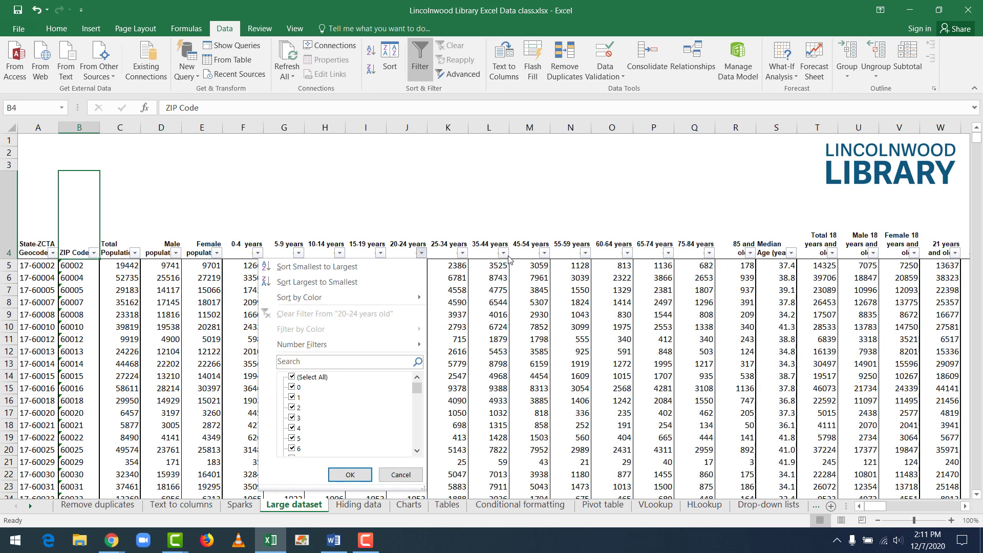
left_click(350, 475)
left_click(504, 253)
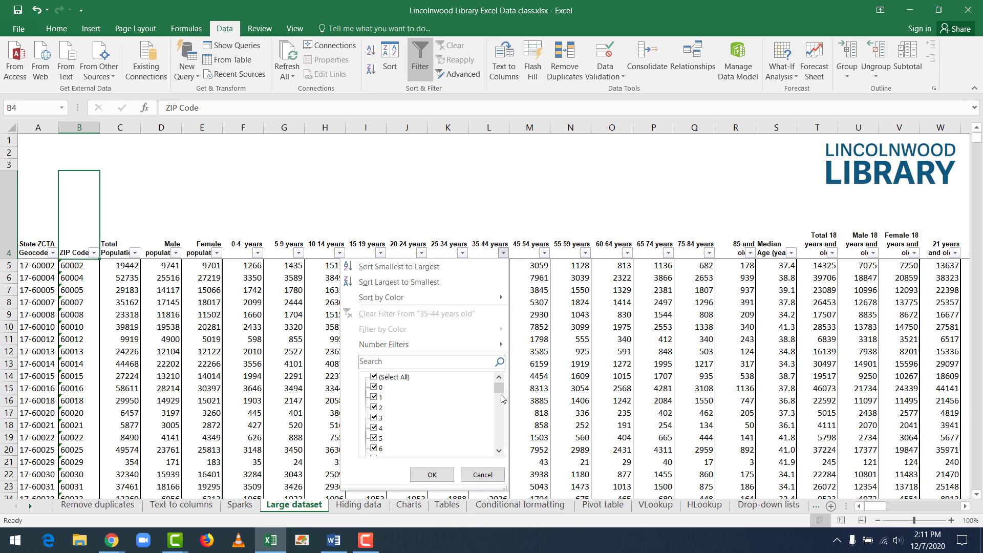
left_click_drag(500, 391, 498, 354)
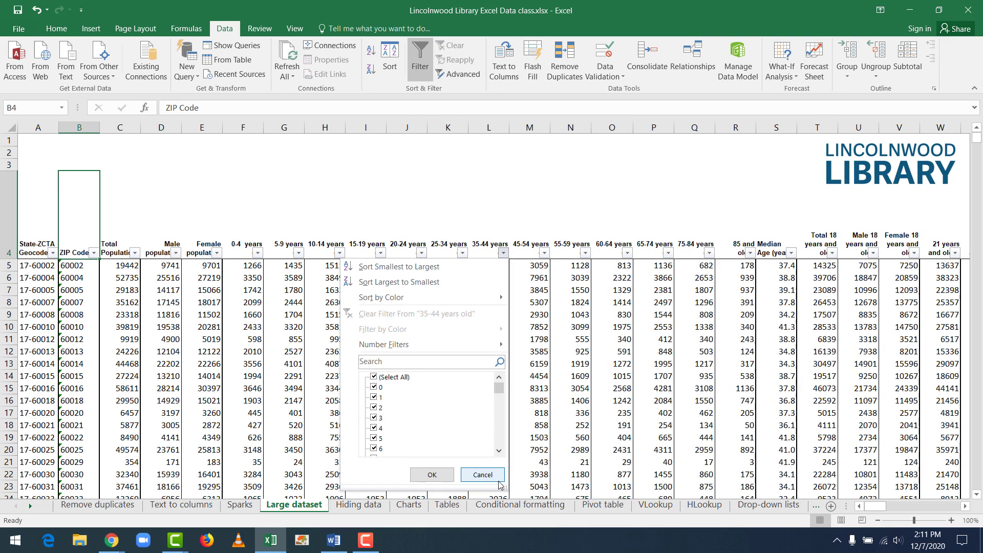
left_click(494, 475)
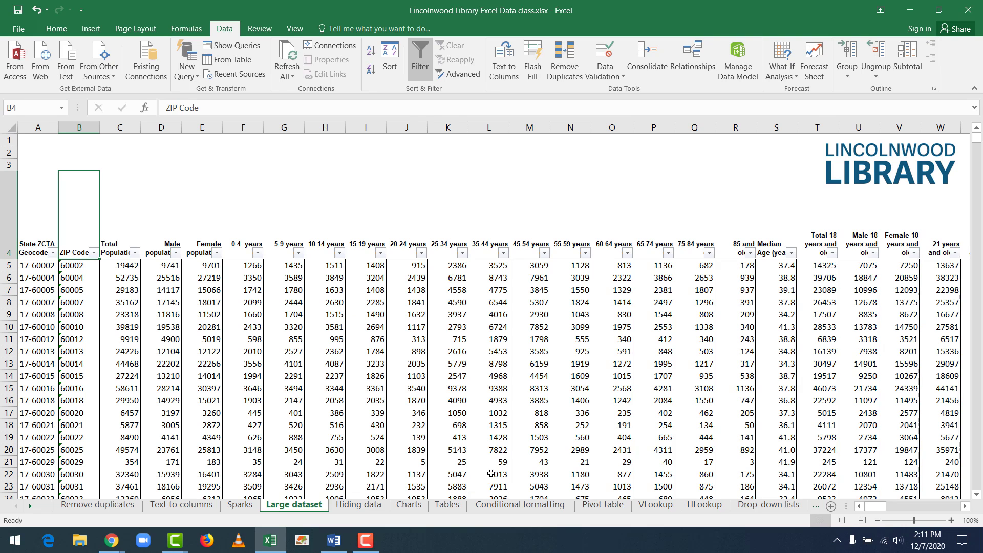
left_click(217, 330)
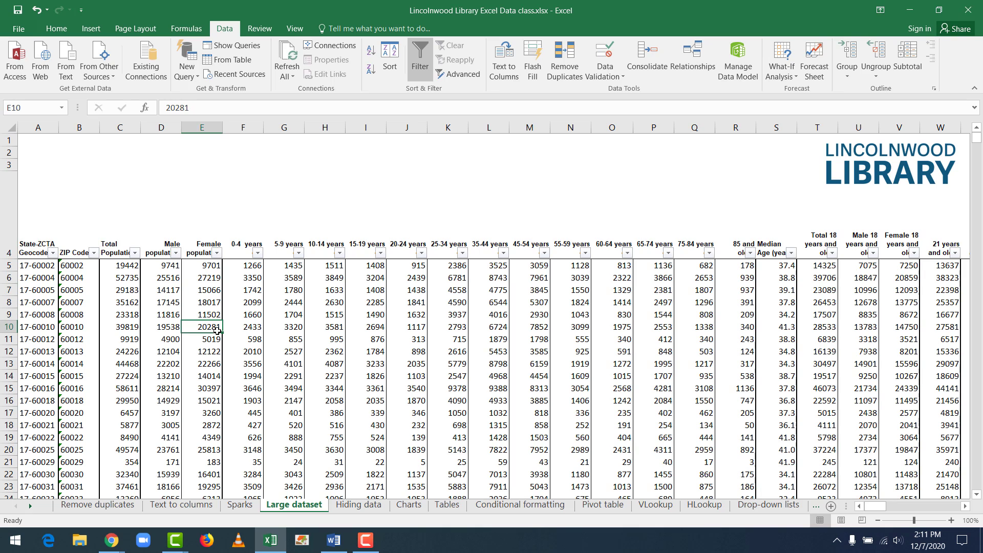
Step: Filter the ZIP Code column to show only 60712
left_click(133, 297)
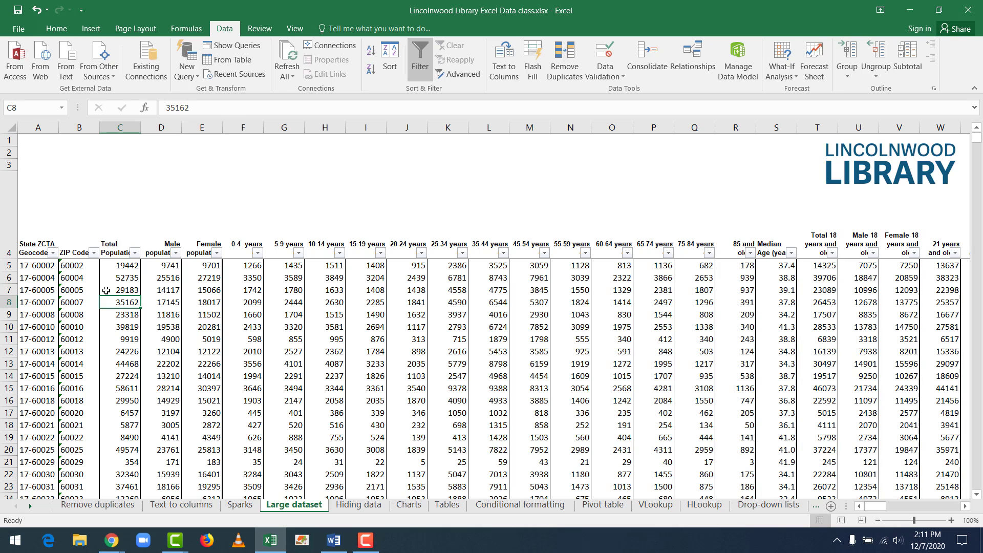
left_click(95, 252)
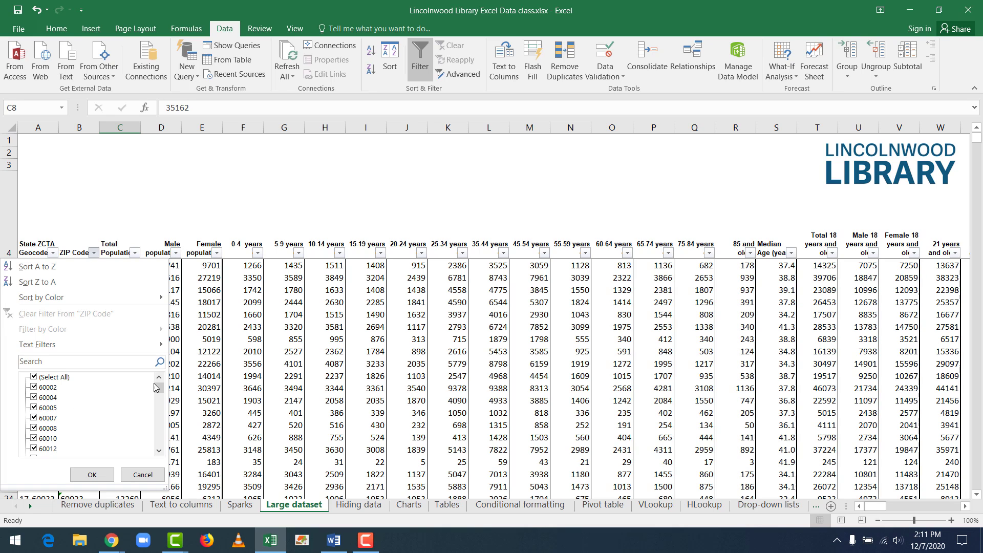
mouse_move(162, 393)
left_mouse_down()
mouse_move(161, 452)
mouse_move(155, 385)
left_mouse_up()
left_click(34, 378)
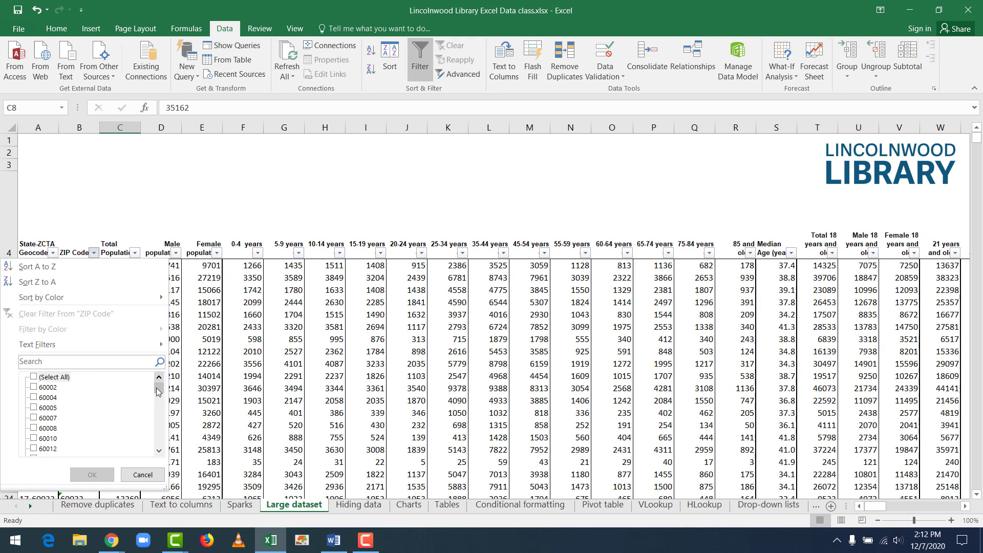
left_click_drag(158, 392, 51, 417)
left_click_drag(160, 390, 119, 379)
left_click(87, 366)
type("60712")
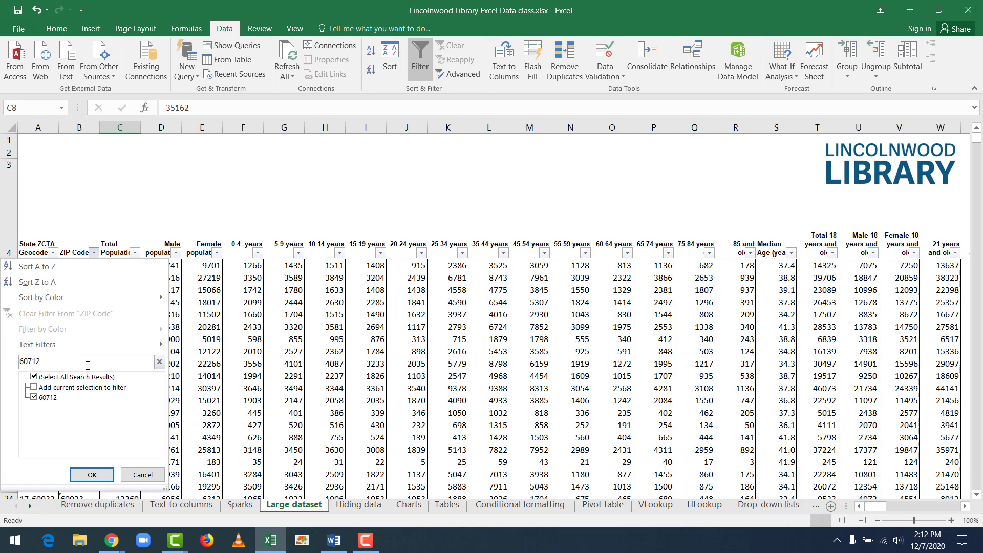
left_click(34, 398)
left_click(94, 477)
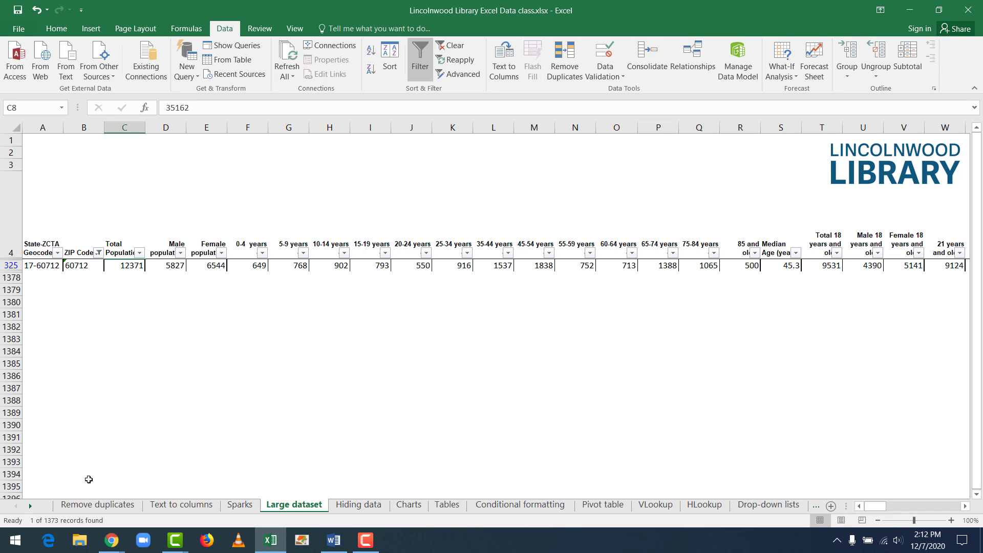
left_click(77, 266)
left_click(71, 309)
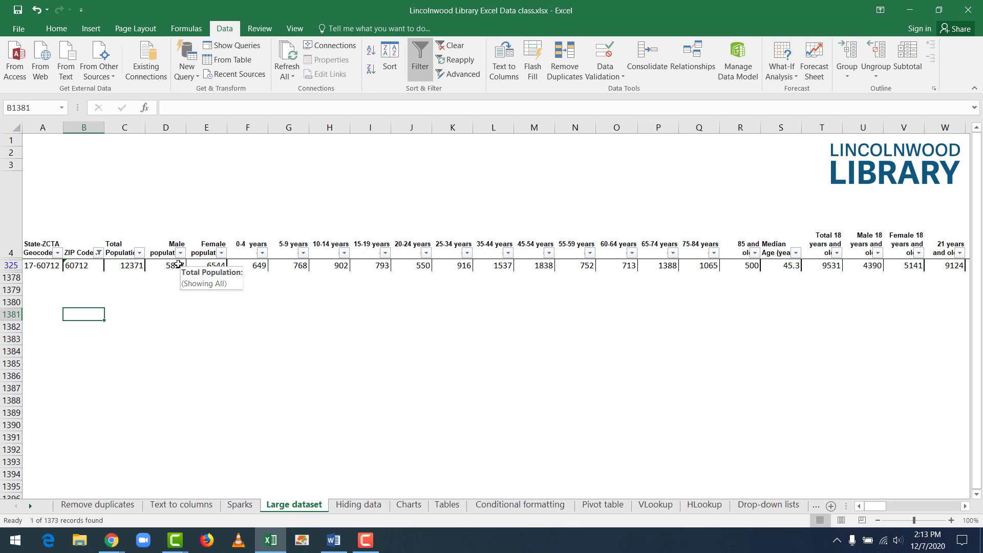
Step: Refilter the ZIP Code column to the values matching the search 6000, then look over the filtered rows
left_click(98, 253)
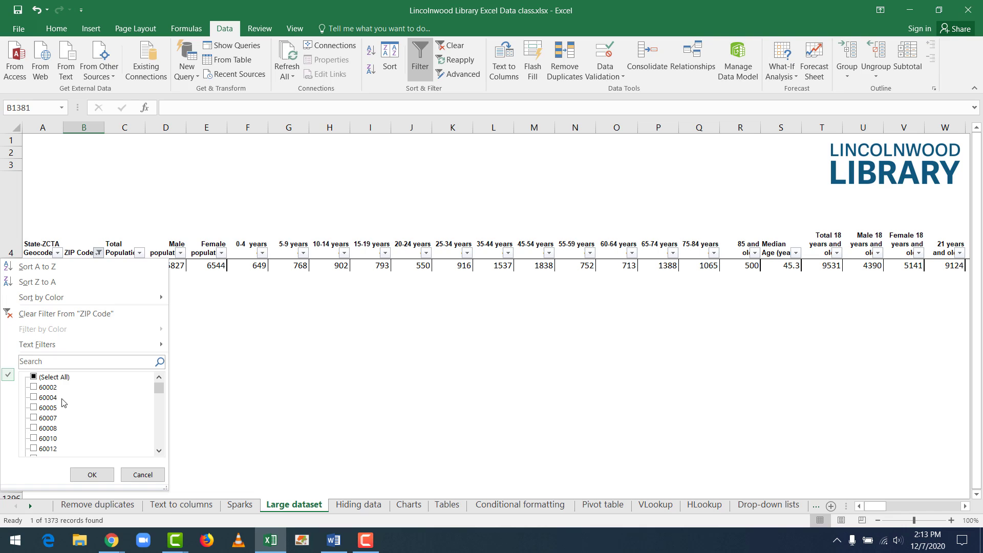
left_click(56, 362)
type("600")
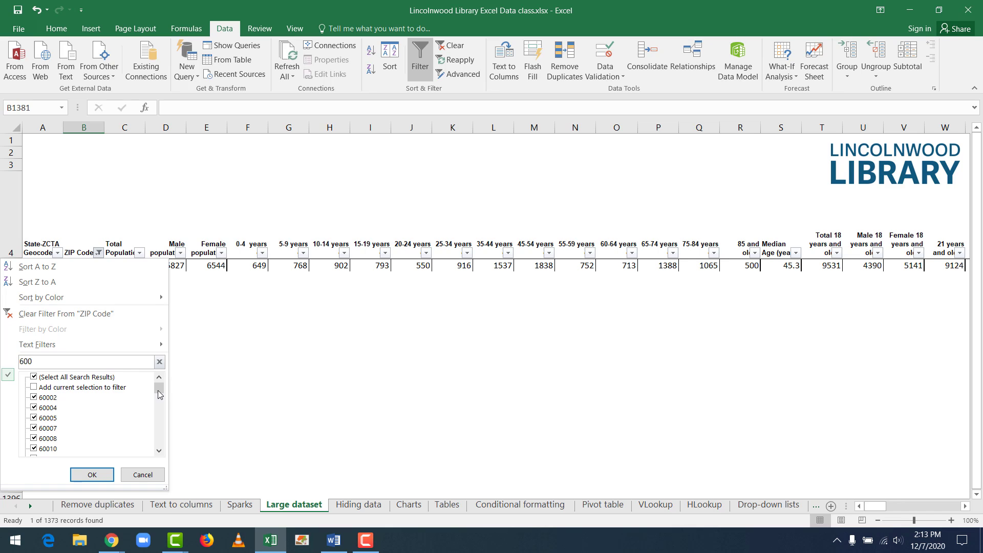
mouse_move(160, 389)
left_mouse_down()
mouse_move(160, 406)
mouse_move(161, 382)
left_mouse_up()
type("0")
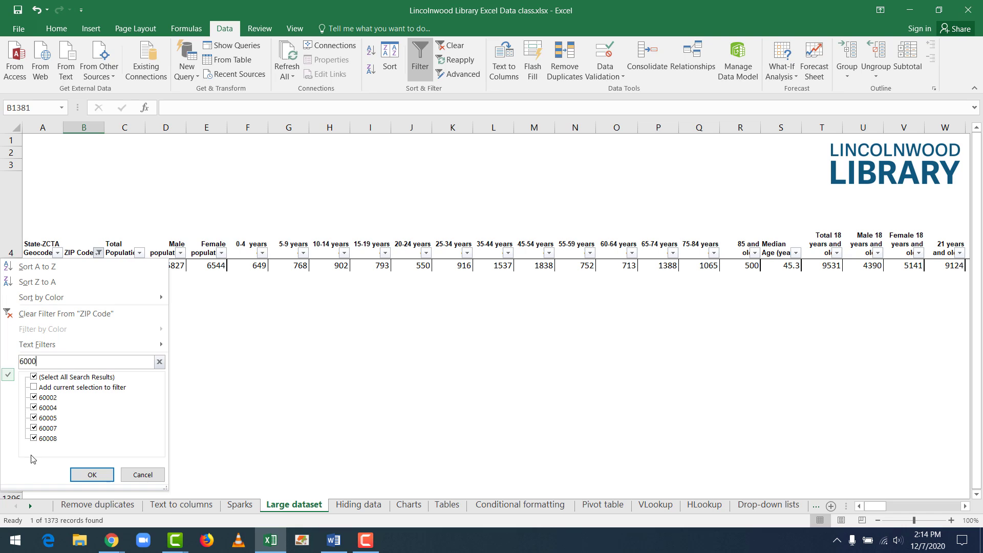
left_click(94, 474)
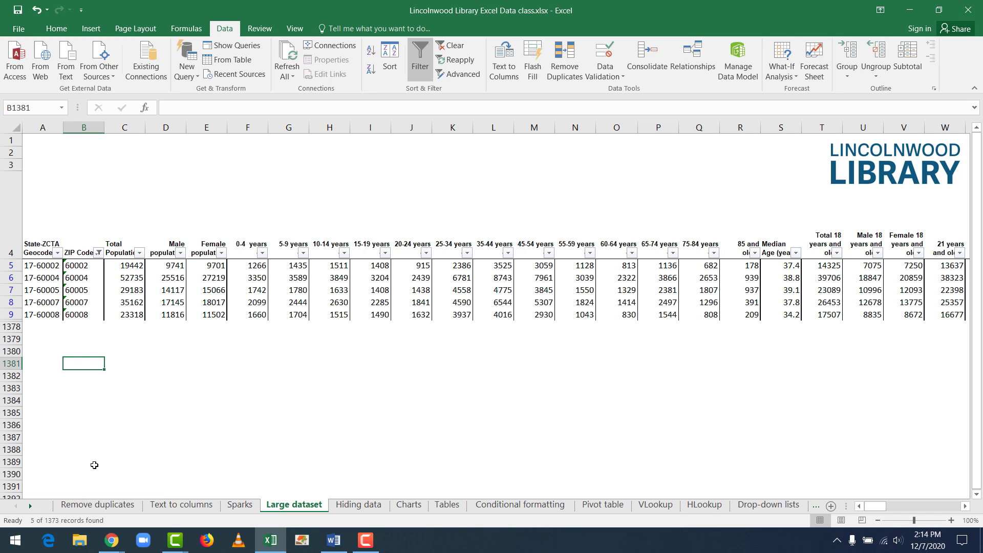
scroll(60, 358, "down", 7)
scroll(60, 362, "up", 7)
left_click_drag(79, 264, 78, 307)
left_click(94, 342)
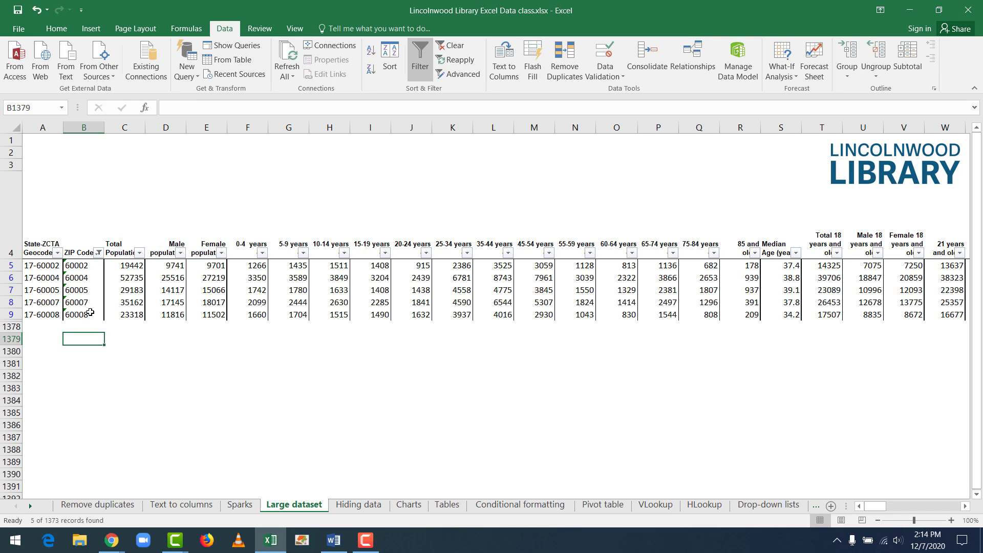
Step: Clear the filter from the ZIP Code column and look over the full dataset
left_click(98, 253)
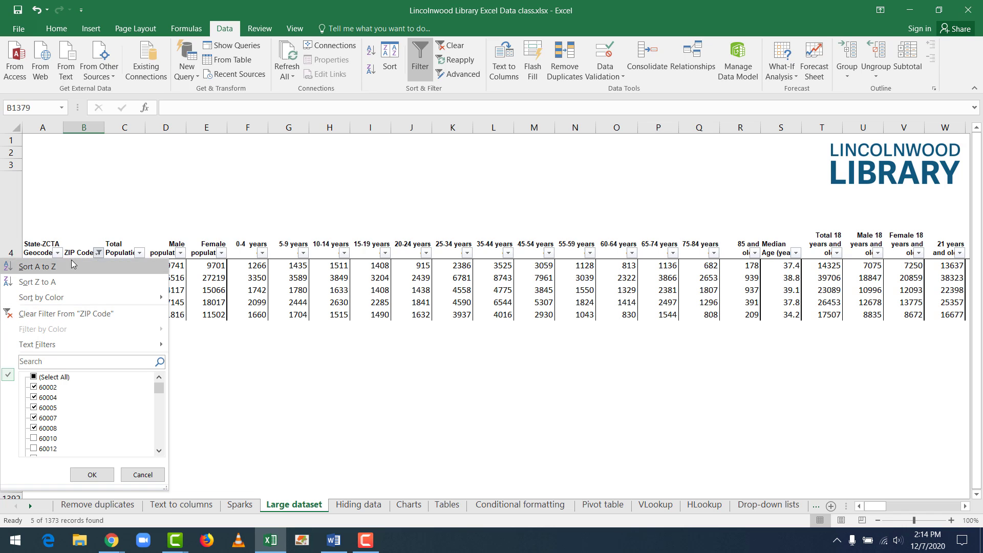
left_click(90, 313)
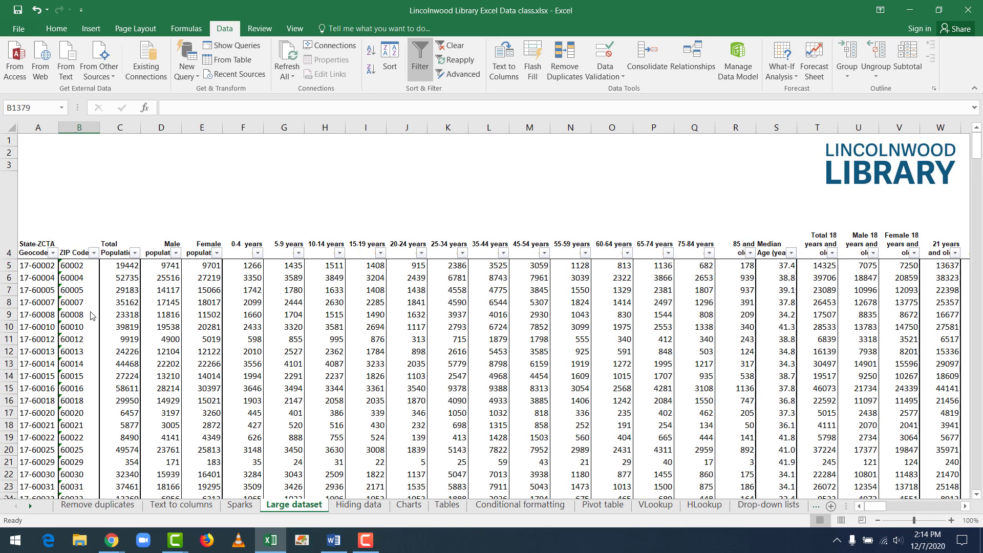
left_click(89, 313)
scroll(88, 312, "down", 14)
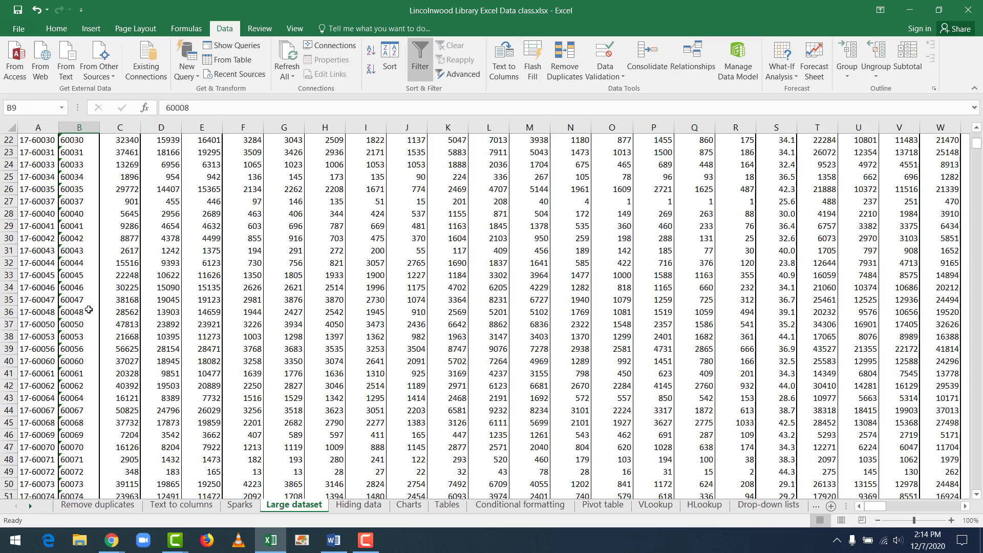
scroll(89, 309, "up", 14)
scroll(88, 308, "up", 1)
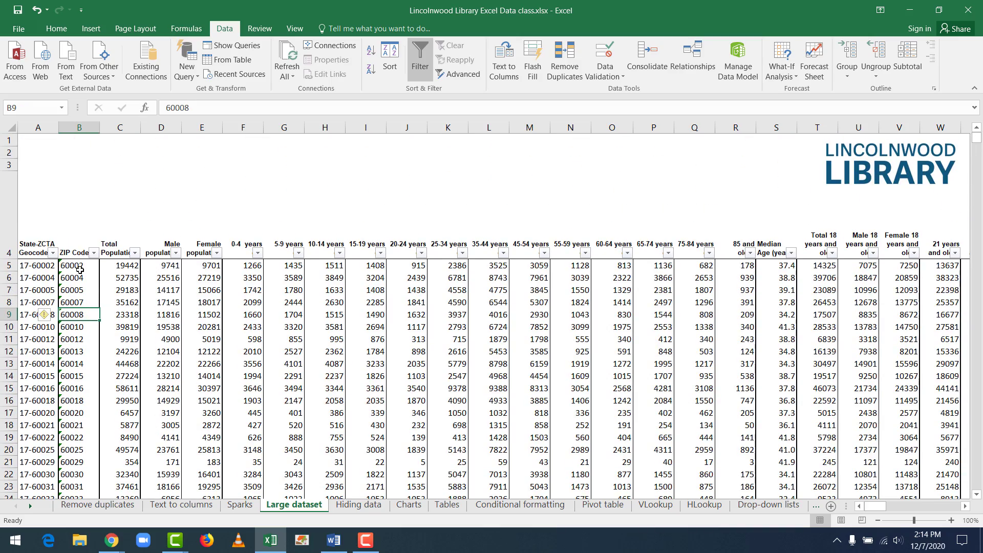
Step: Filter the ZIP Code column so that only 60712 is shown
left_click(94, 253)
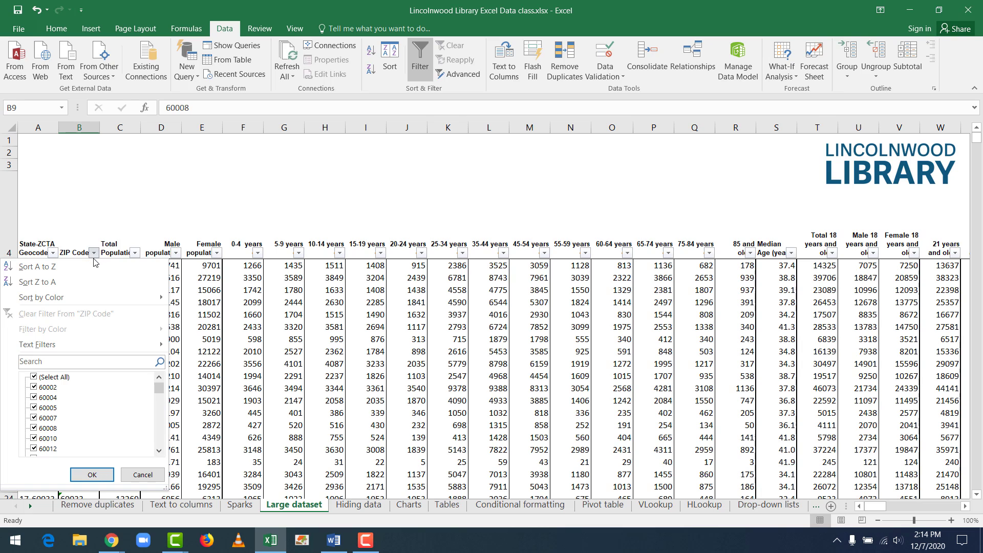
left_click(65, 363)
left_click(34, 377)
left_click(36, 363)
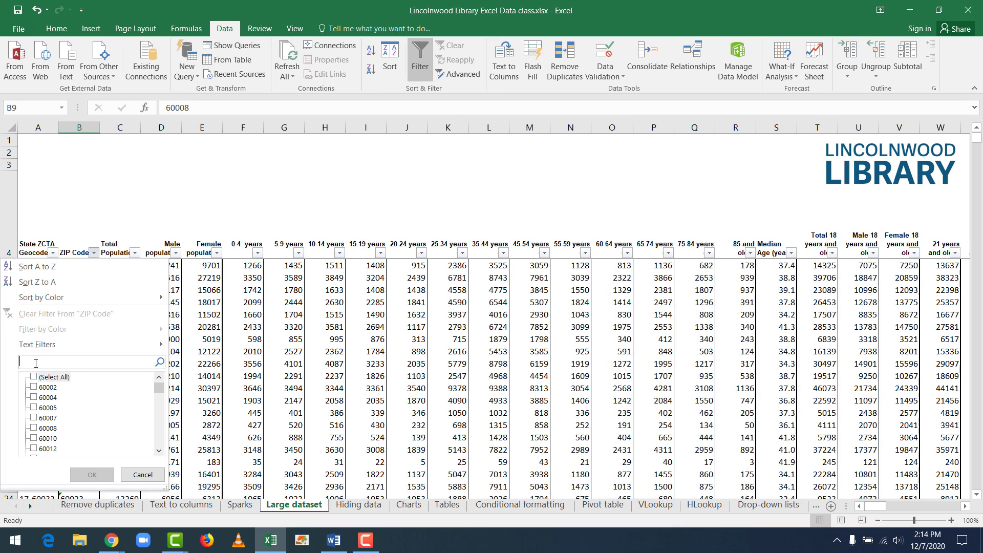
type("60712")
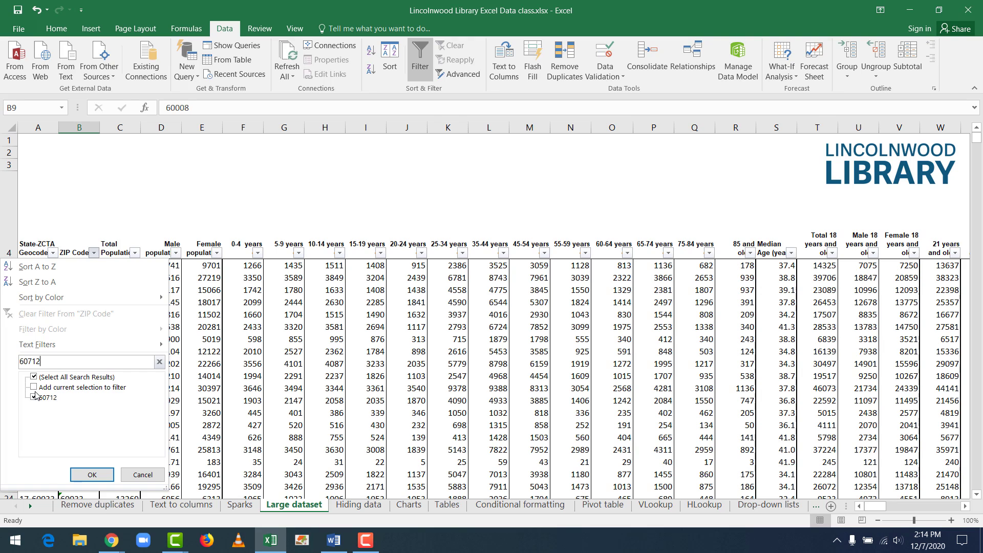
left_click(34, 398)
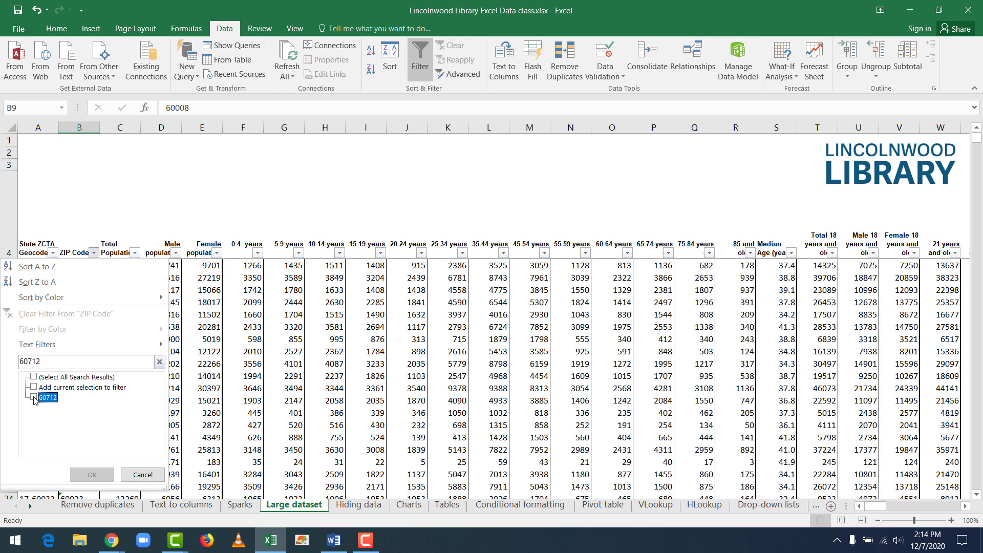
left_click(34, 397)
left_click(100, 473)
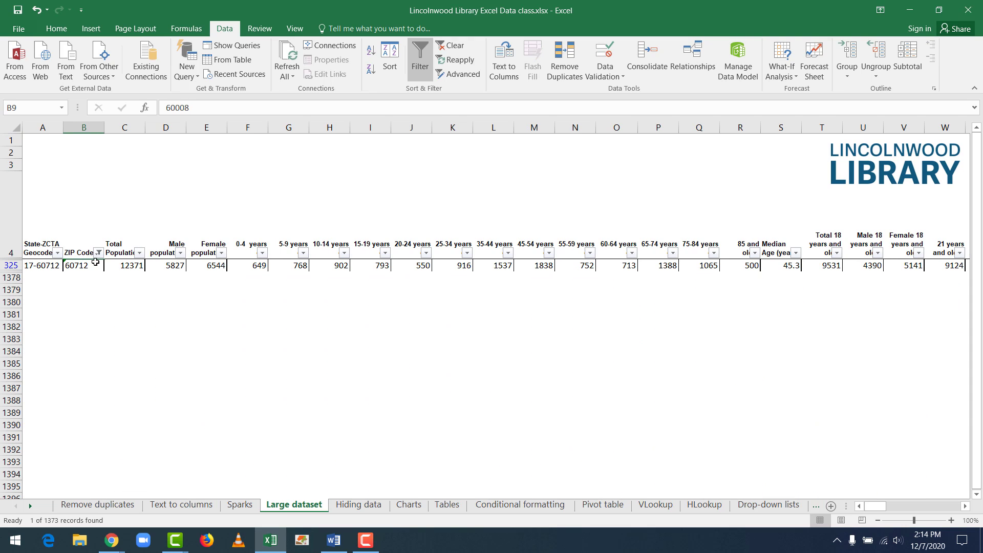
Step: Add the ZIP codes matching the search 6000 to the current filter, keeping 60712 selected
left_click(98, 252)
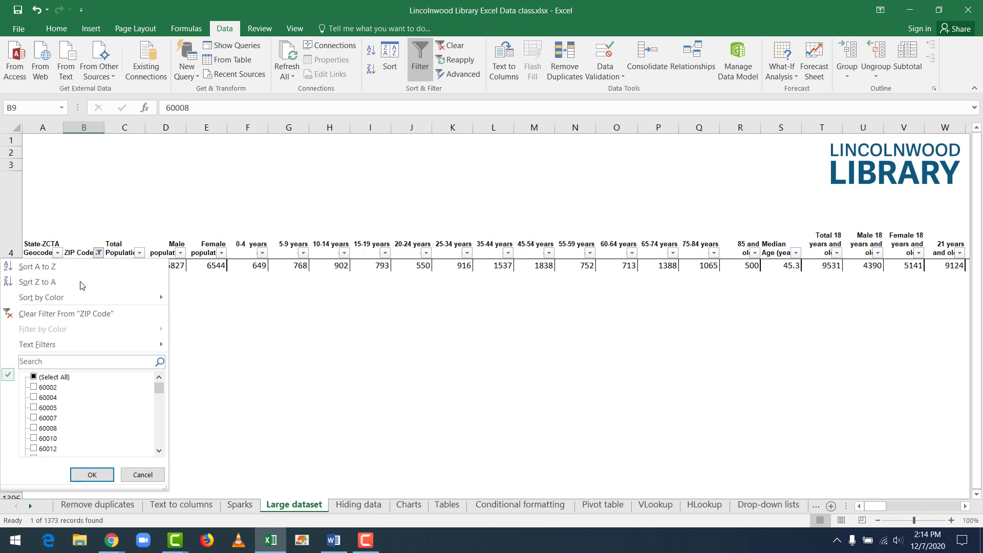
left_click(48, 362)
type("6000")
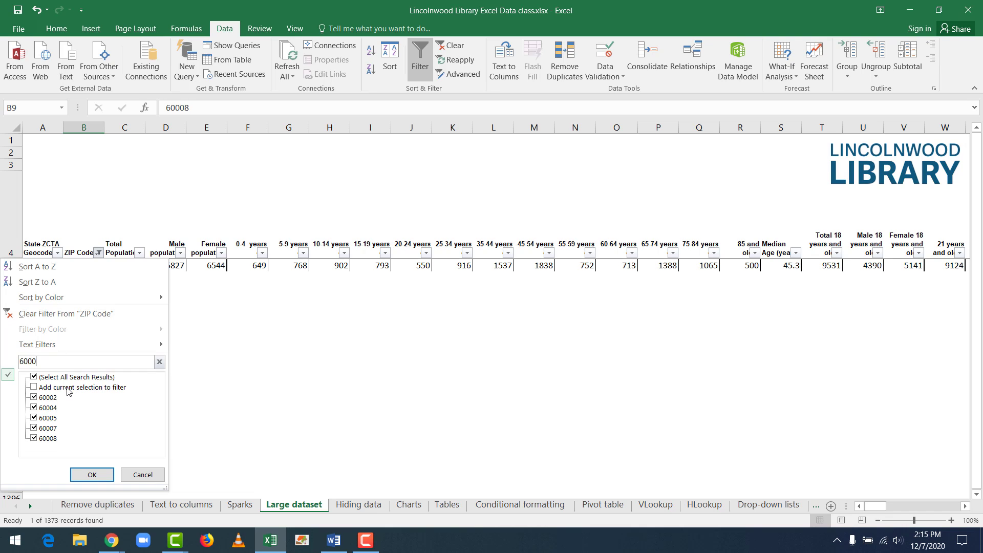
left_click(34, 388)
left_click(33, 388)
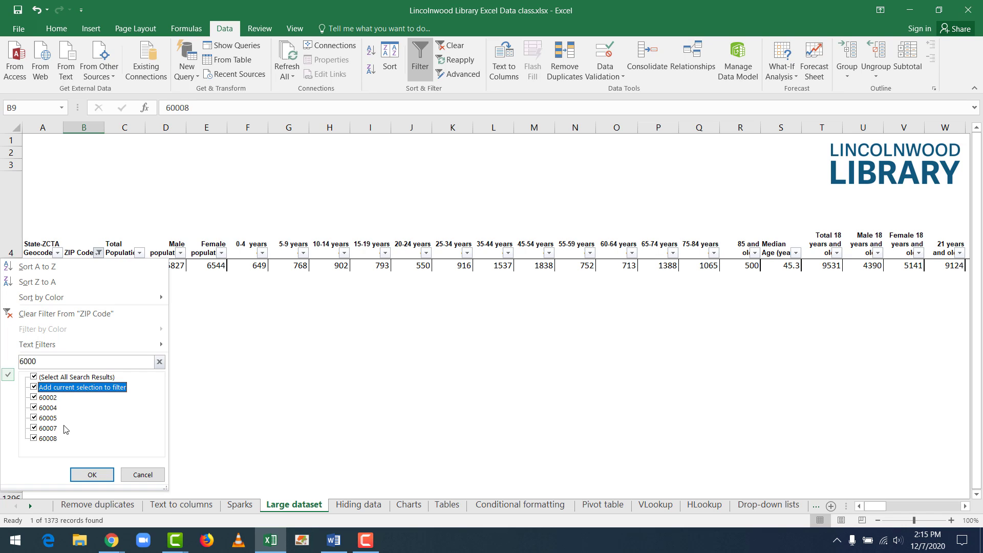
left_click(91, 475)
left_click(80, 328)
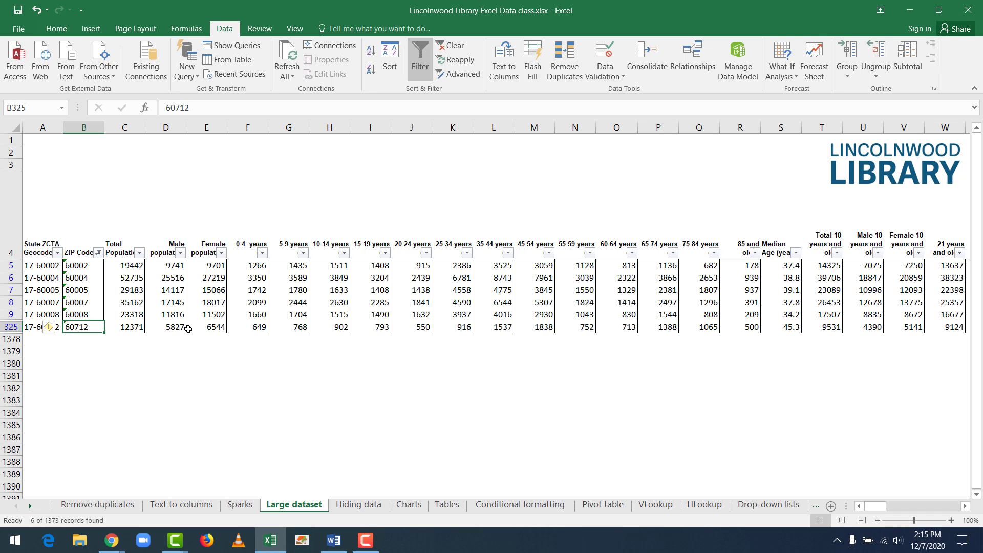
mouse_move(874, 507)
left_mouse_down()
mouse_move(956, 507)
mouse_move(864, 509)
left_mouse_up()
left_click(149, 387)
left_click(84, 376)
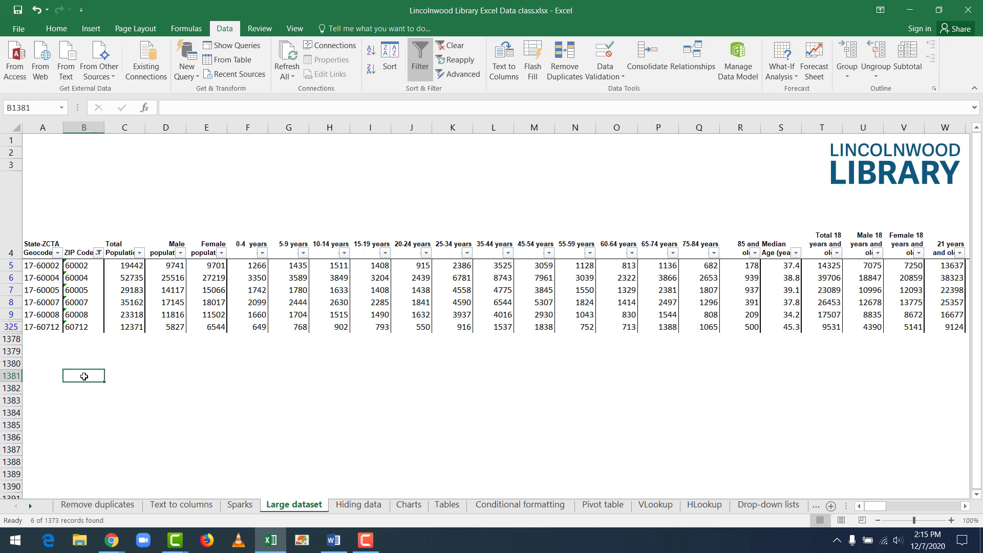
scroll(84, 376, "down", 10)
scroll(84, 377, "up", 10)
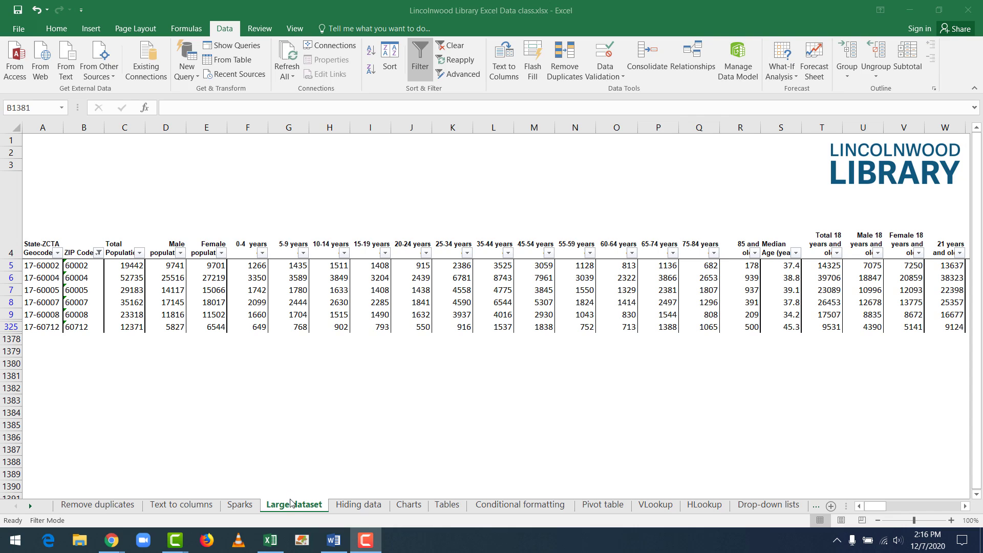
Step: Switch to the Hiding data sheet
left_click(356, 507)
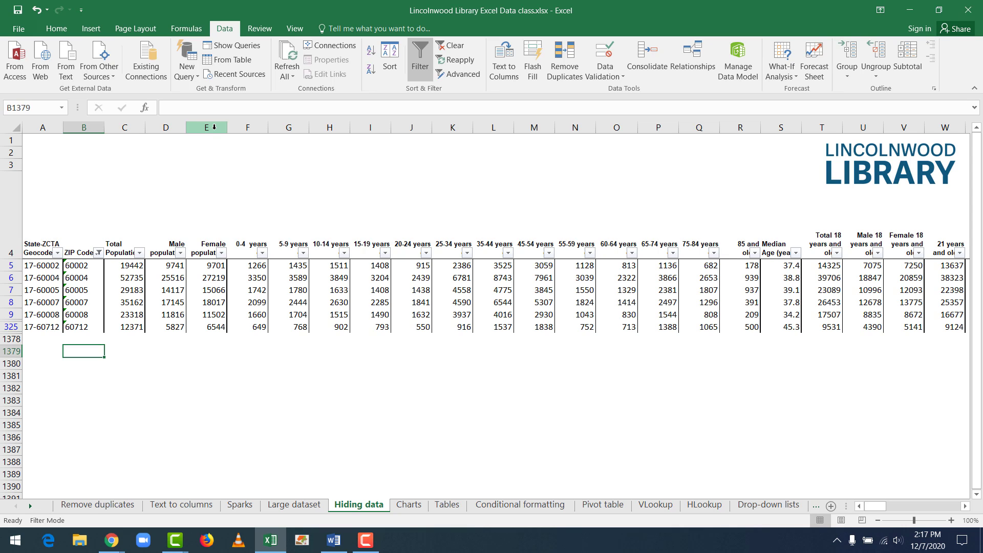
left_click_drag(90, 127, 251, 127)
left_click(346, 347)
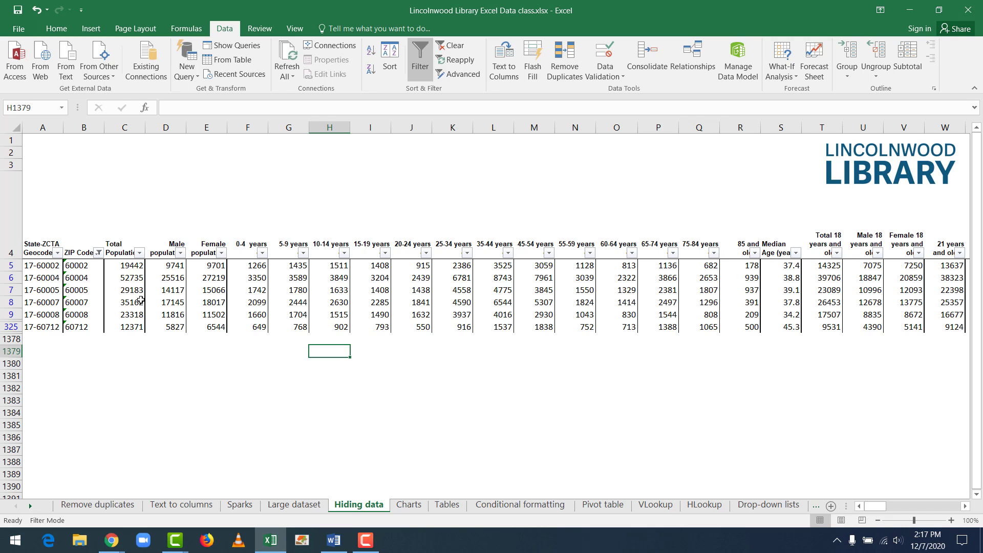
left_click_drag(11, 140, 16, 165)
left_click_drag(125, 127, 227, 127)
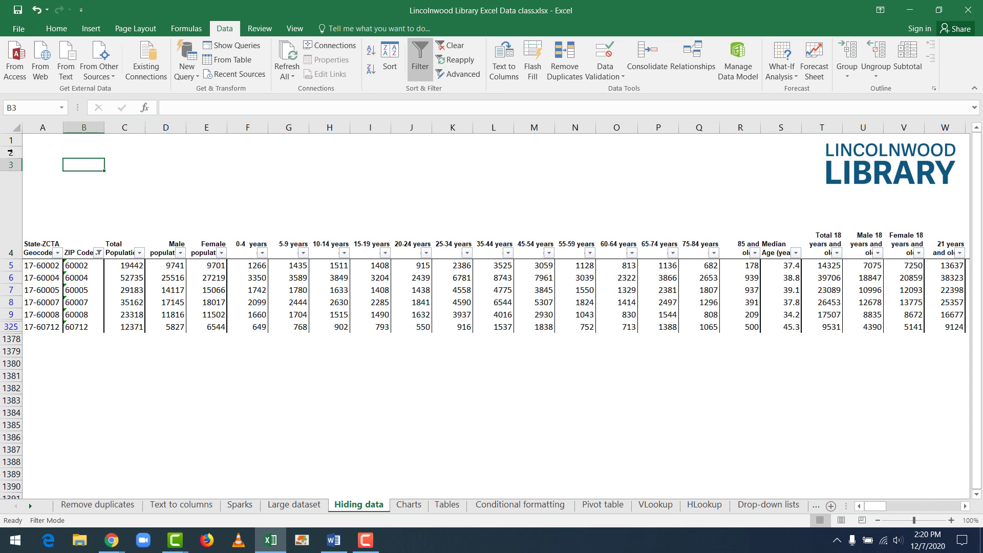
Step: Hide row 2 on the Hiding data sheet
left_click(10, 152)
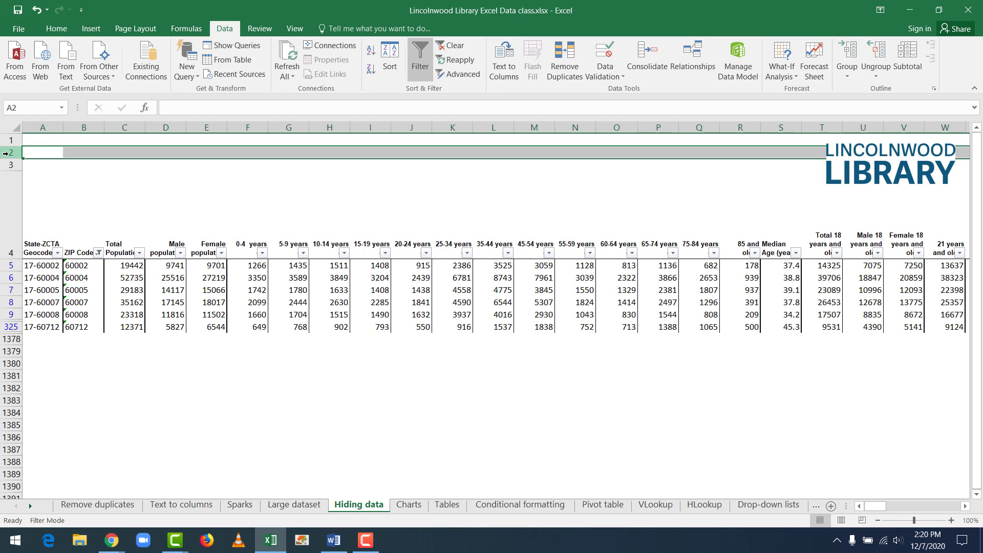
right_click(10, 154)
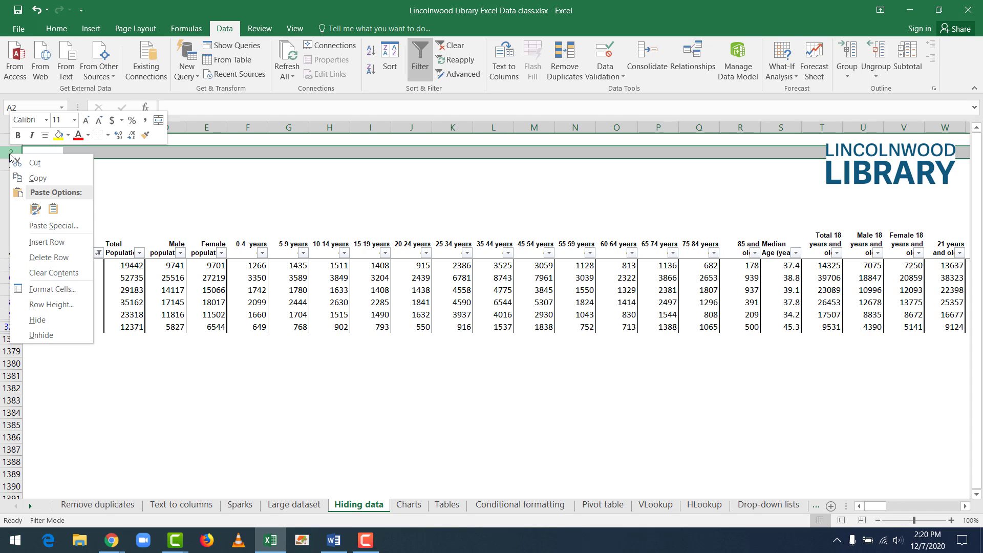
left_click(37, 320)
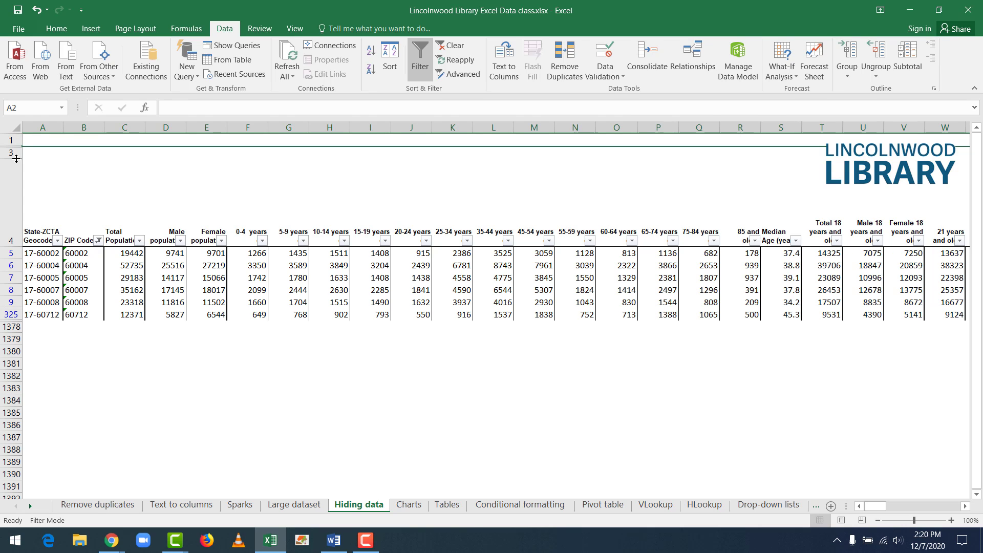
left_click(82, 187)
left_click(180, 195)
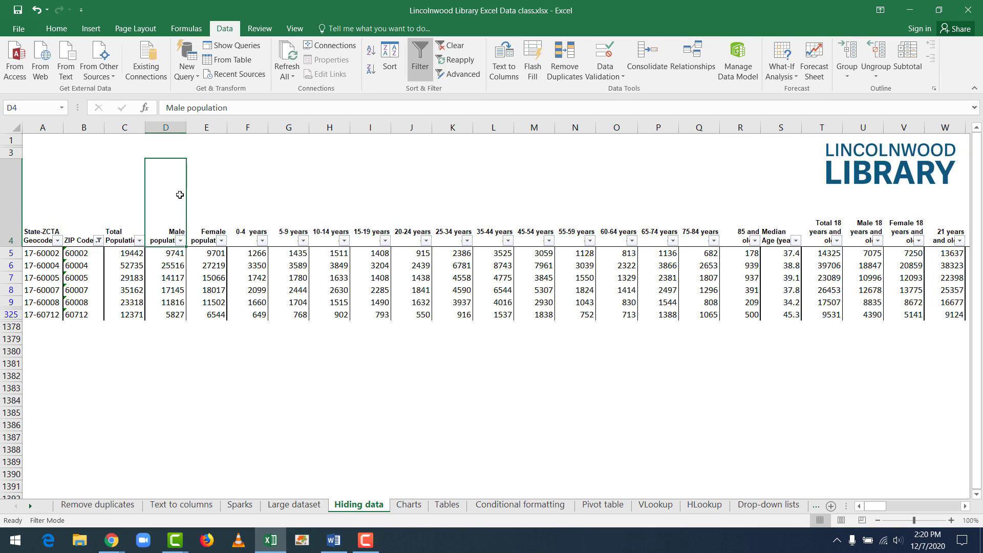
Step: Unhide row 2 between rows 1 and 3
left_click(16, 145)
right_click(17, 145)
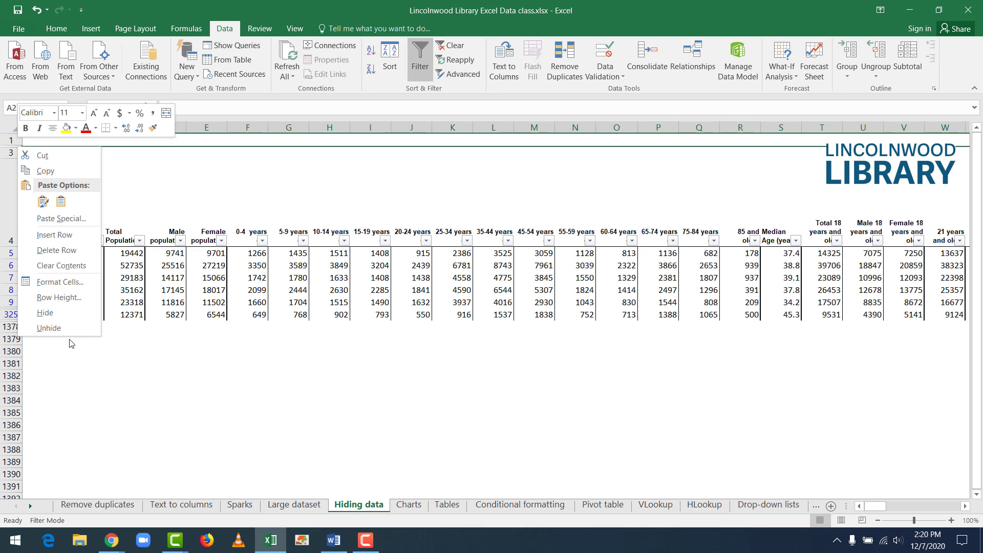
left_click(60, 323)
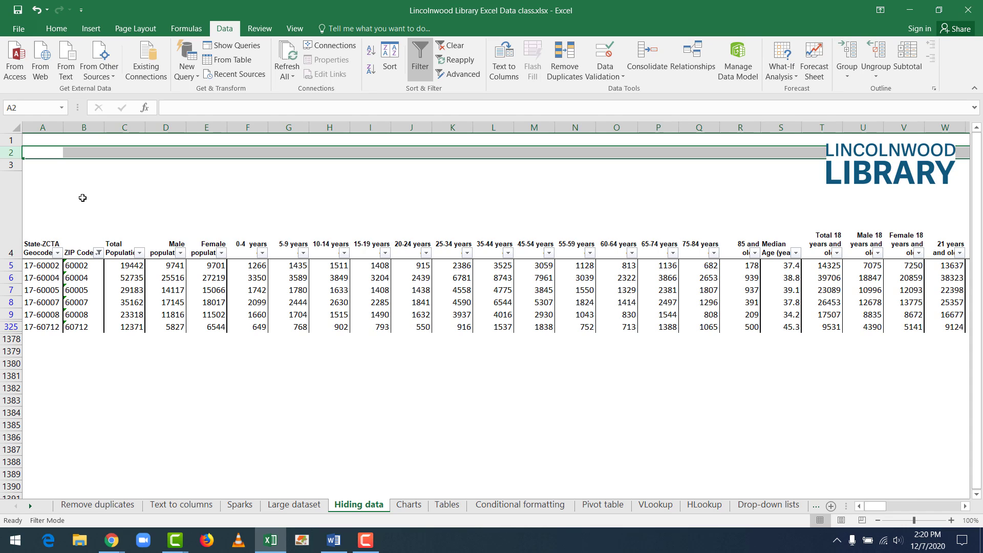
left_click(65, 201)
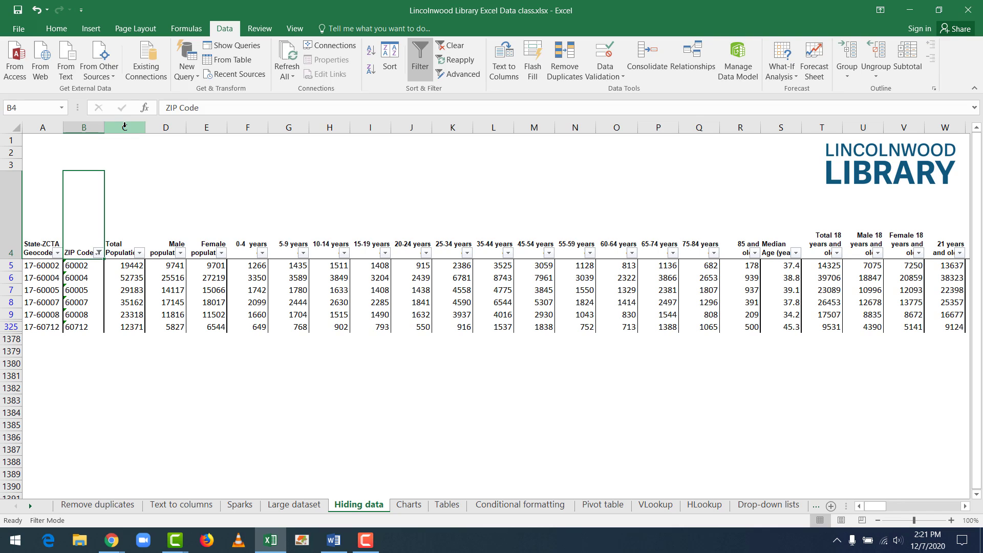
Step: Hide columns C through E, which hold the total, male and female population
left_click_drag(124, 126, 215, 126)
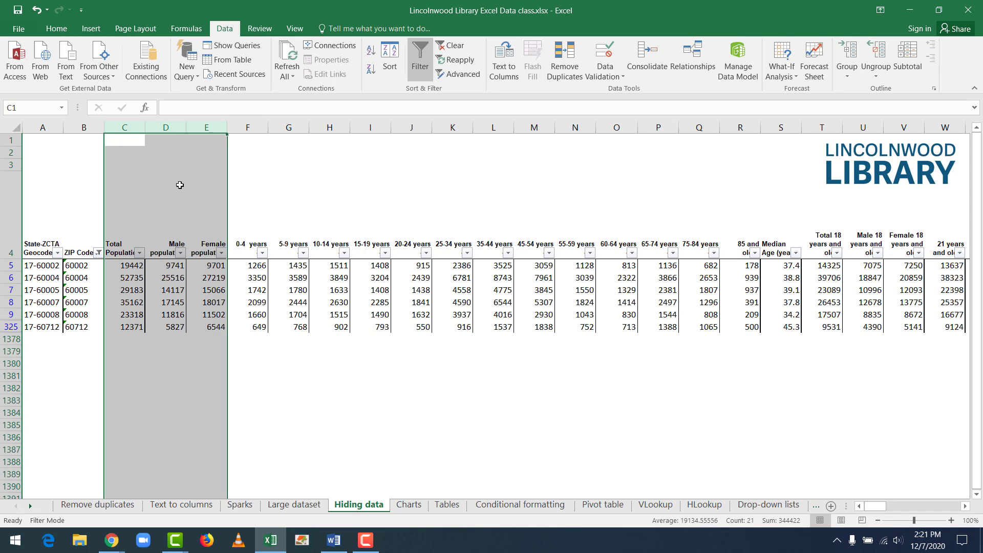
right_click(169, 126)
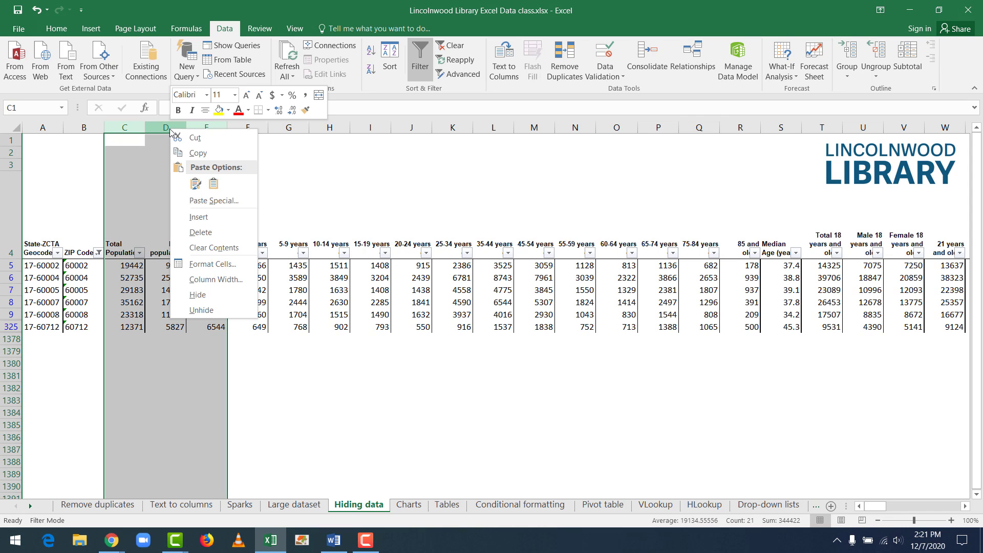
left_click(205, 296)
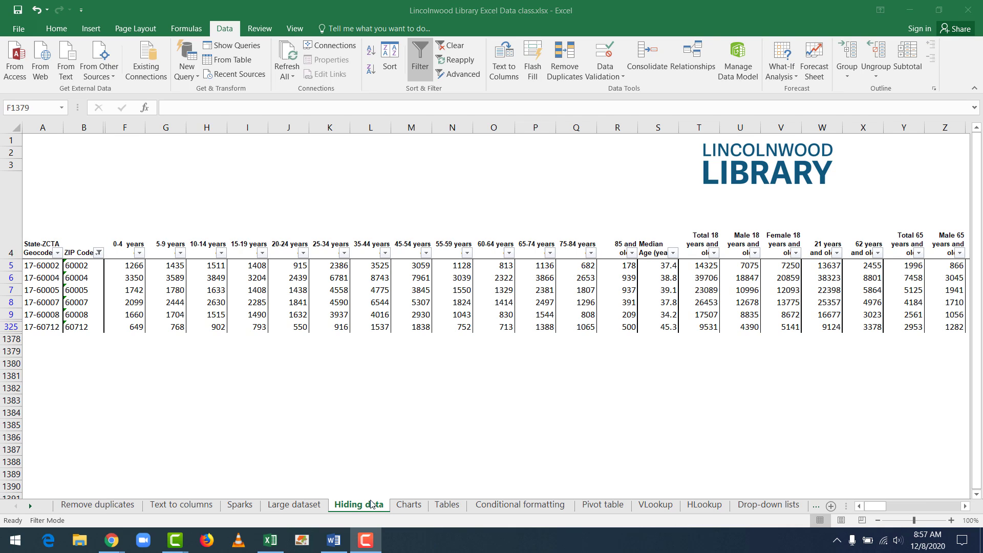
Step: On the Charts sheet, insert a 2-D clustered column chart from B4:R325 and move it clear of the charted data
left_click(412, 506)
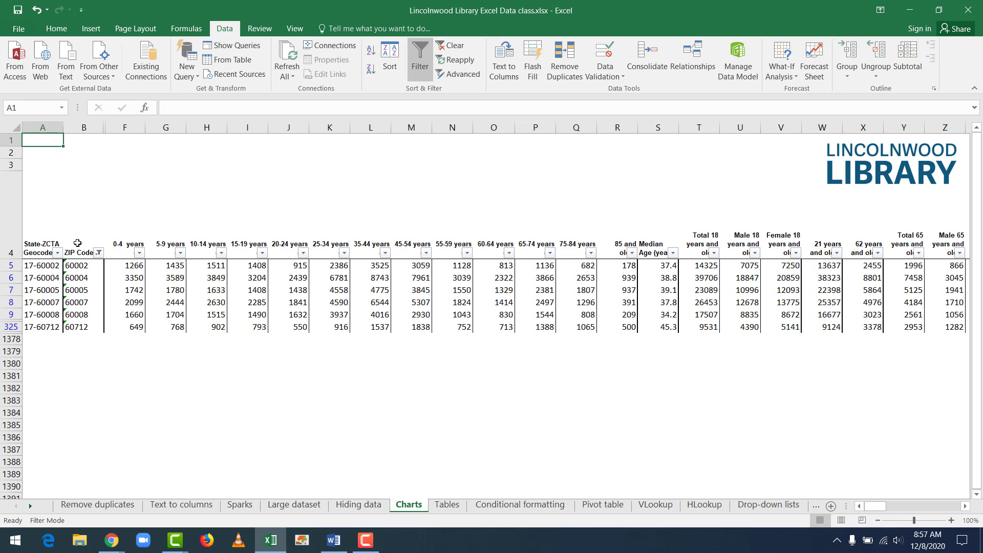
left_click_drag(78, 243, 615, 324)
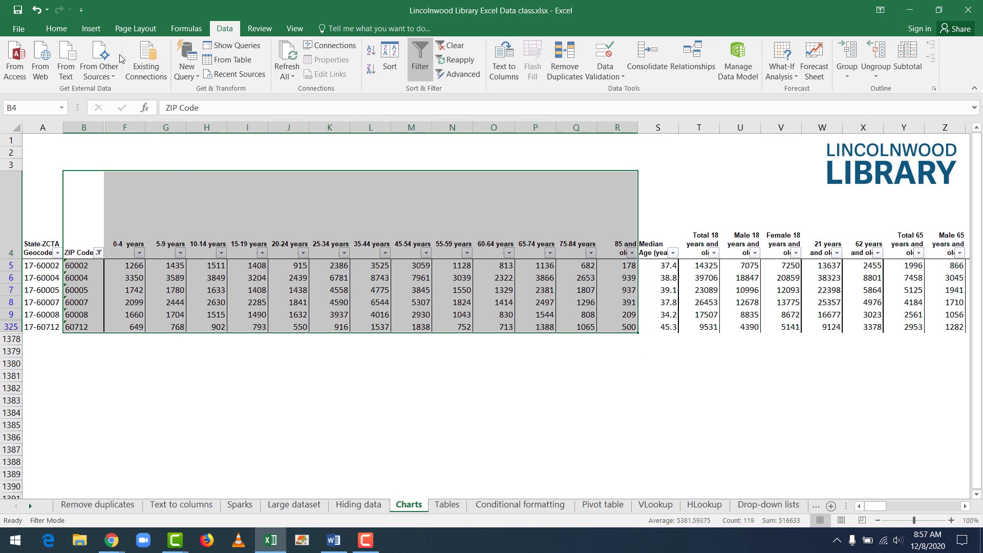
left_click(100, 33)
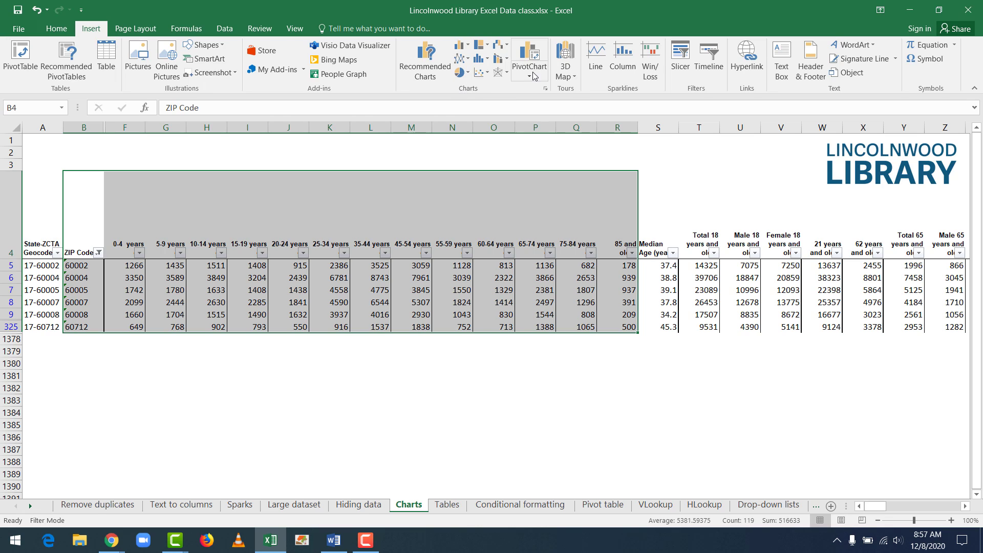
left_click(467, 47)
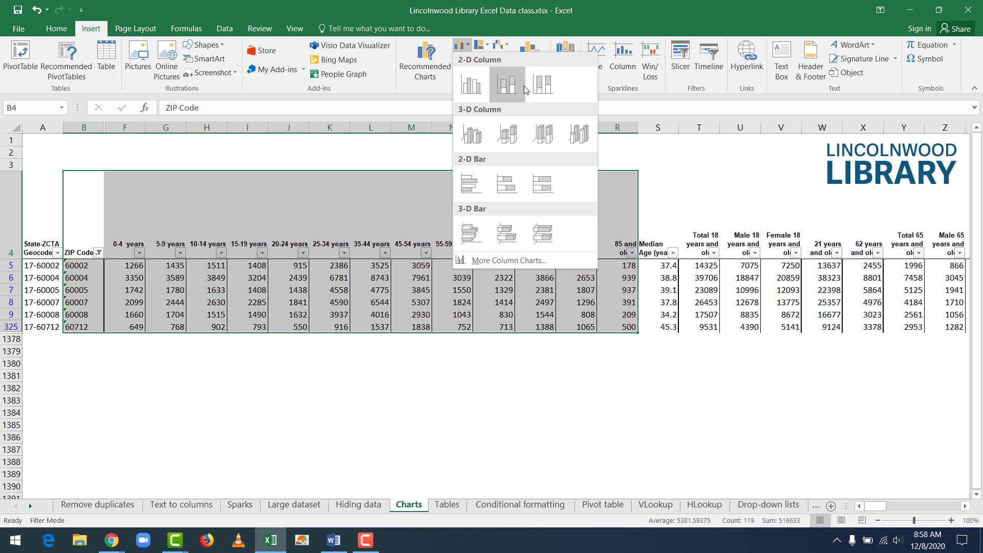
left_click(472, 85)
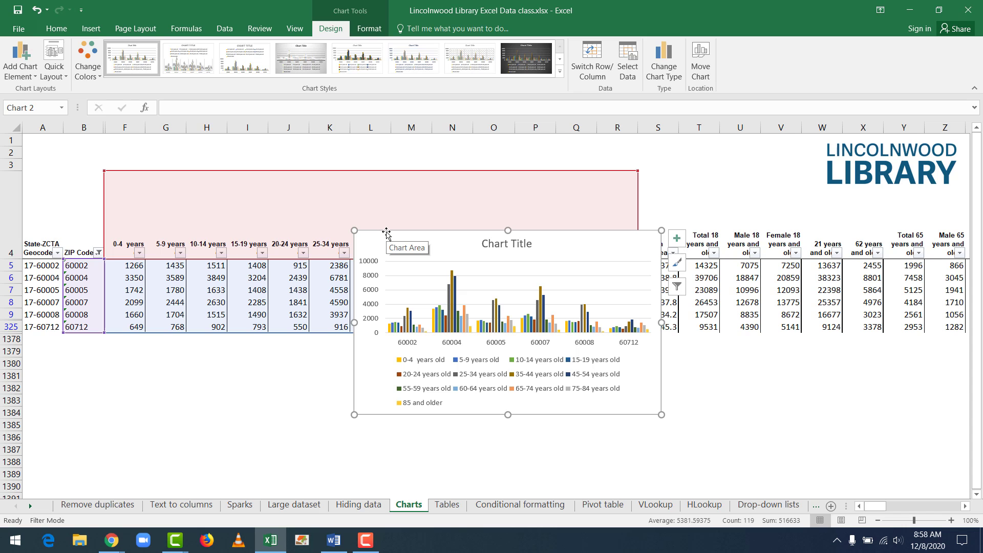
left_click_drag(386, 233, 678, 238)
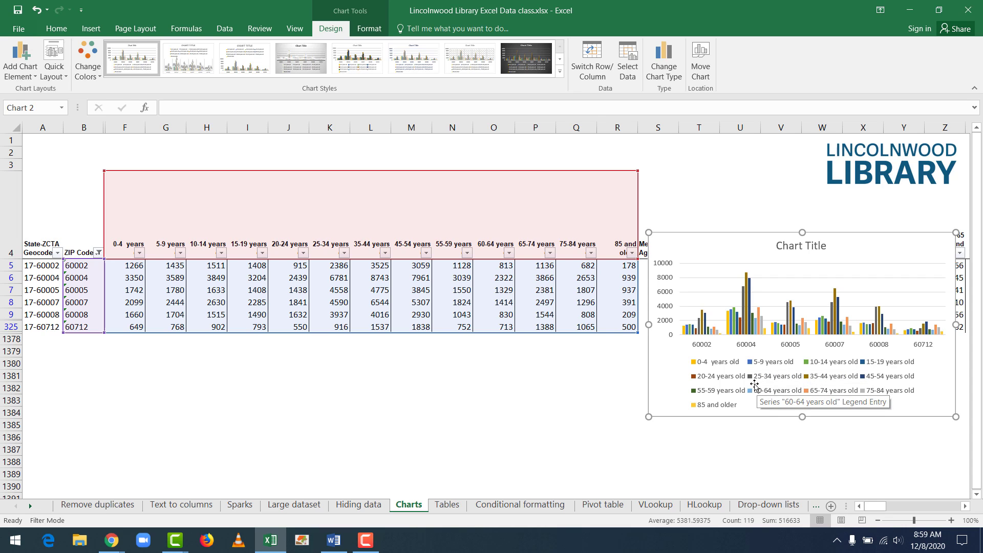
left_click(741, 227)
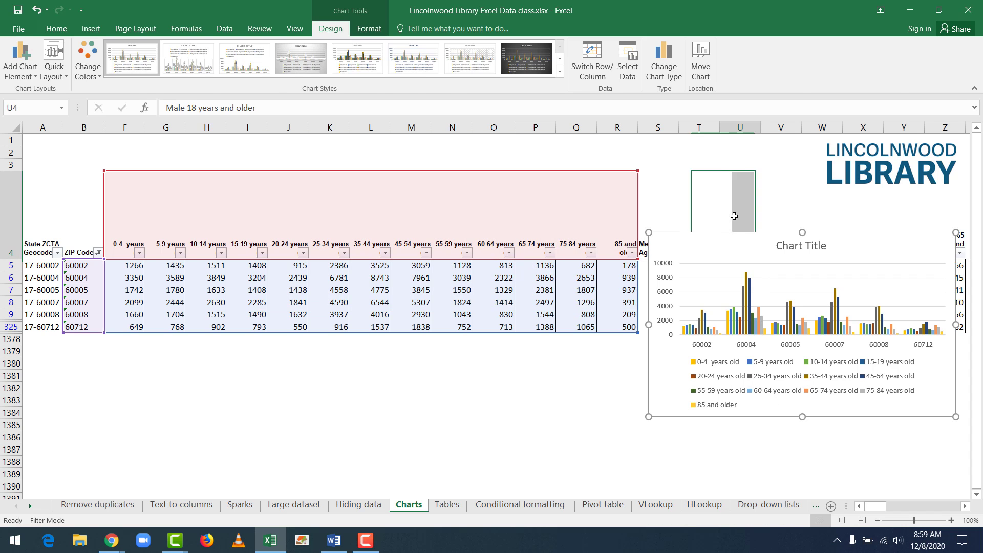
Step: Examine the formatting options, list of chart elements and full gallery of chart styles available for the clustered column chart
left_click(740, 254)
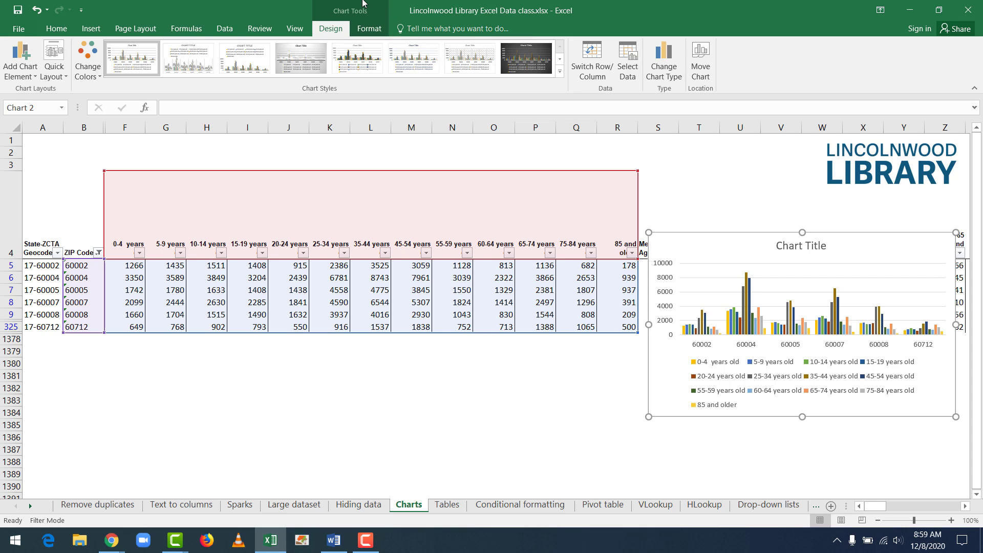
left_click(367, 30)
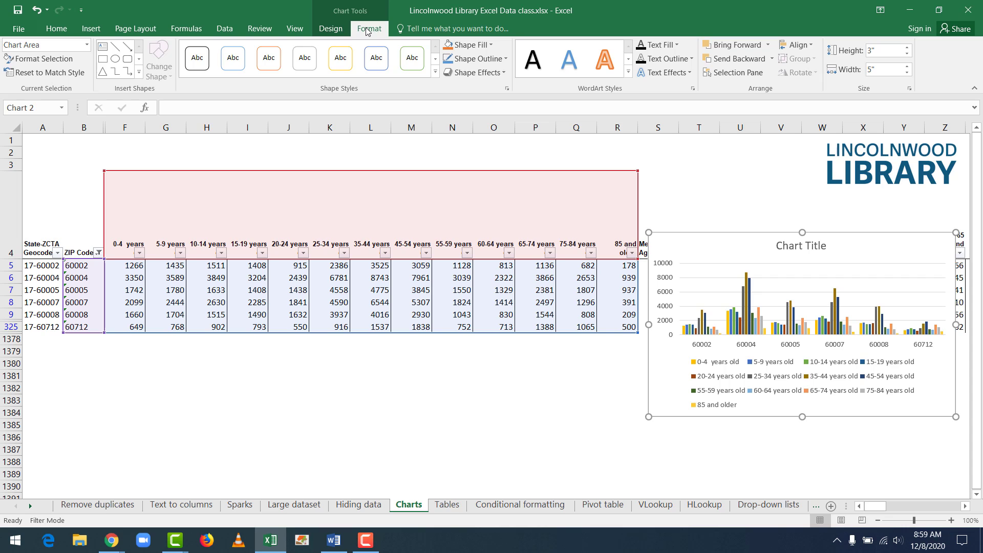
left_click(87, 45)
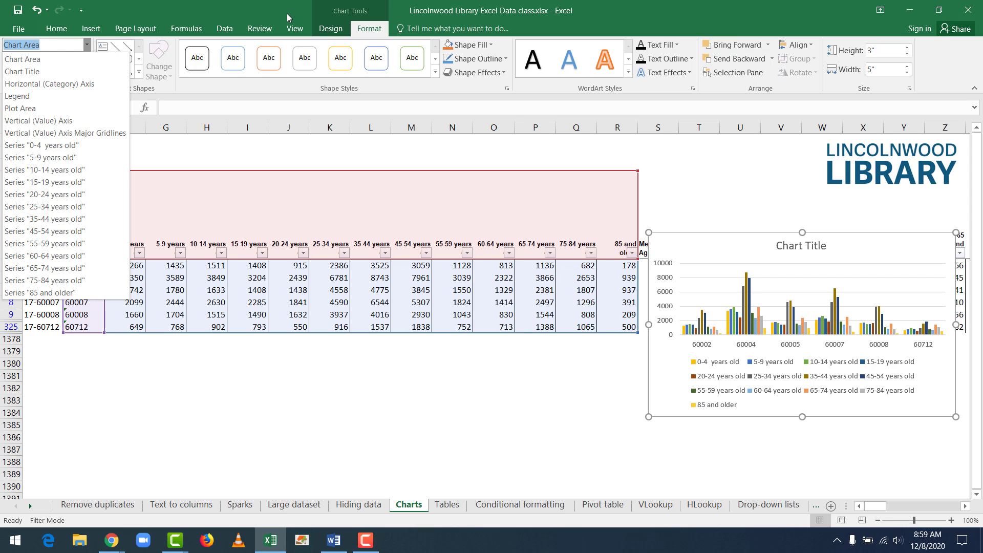
left_click(331, 31)
left_click(331, 31)
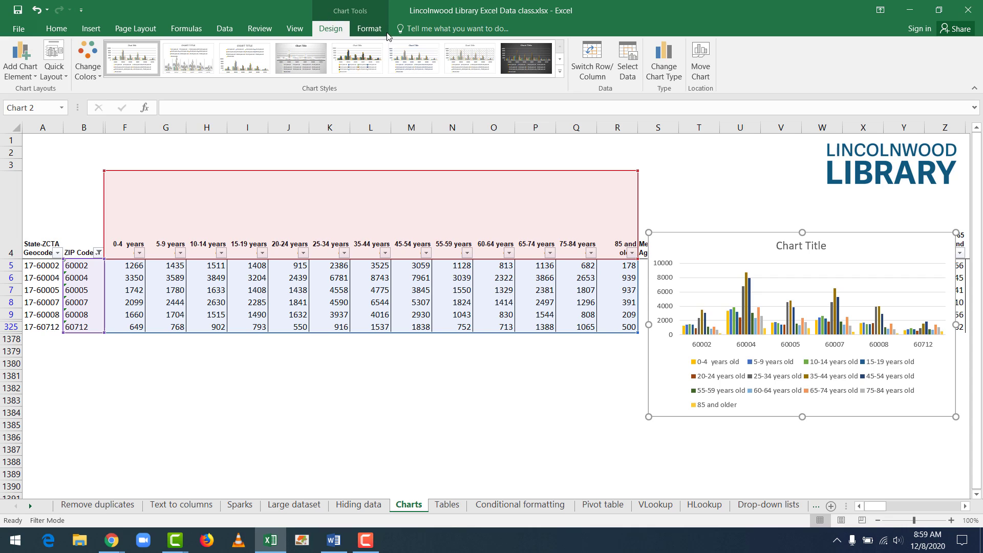
left_click(560, 71)
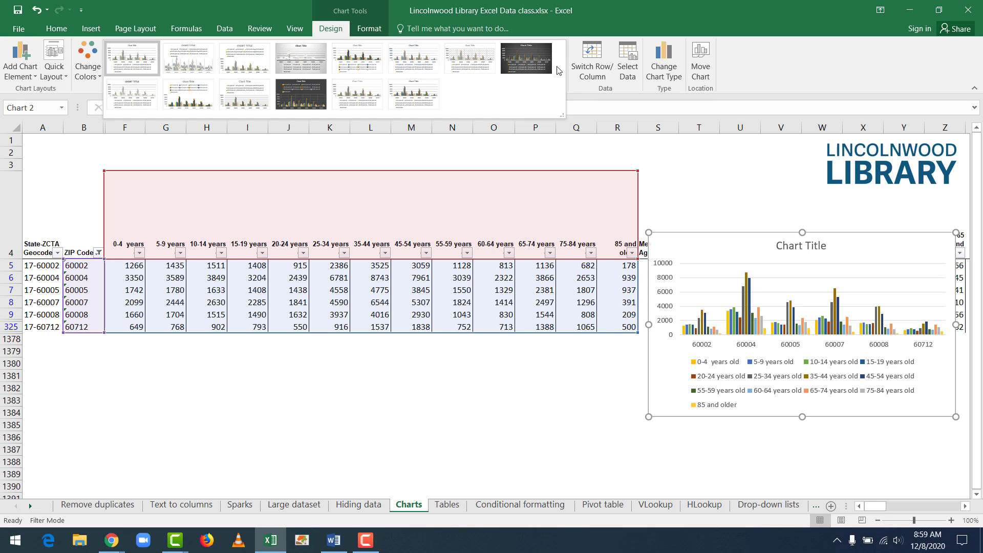
left_click(586, 18)
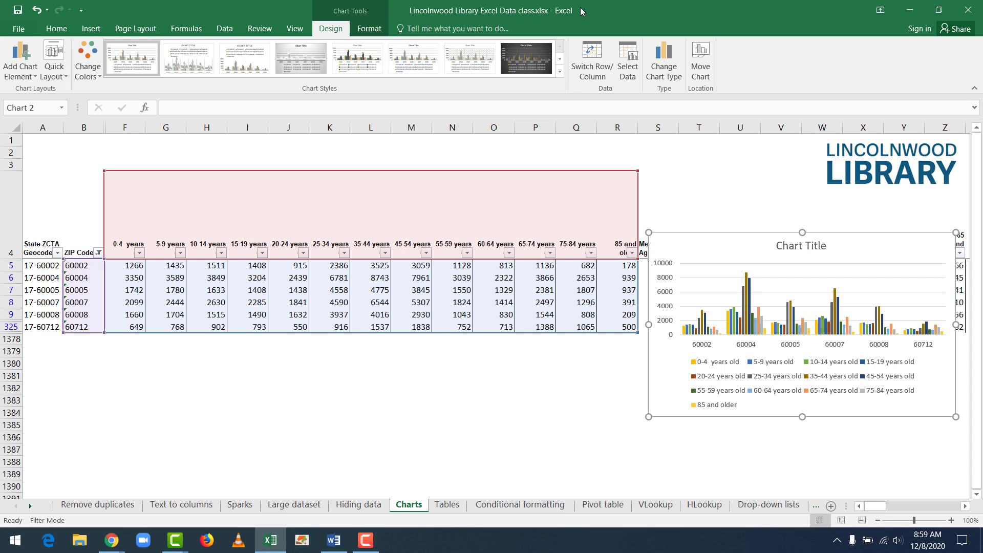
Step: Preview the alternative chart types for the chart, from Combo, Waterfall and Histogram through Scatter, Bar, Pie and Line
left_click(665, 62)
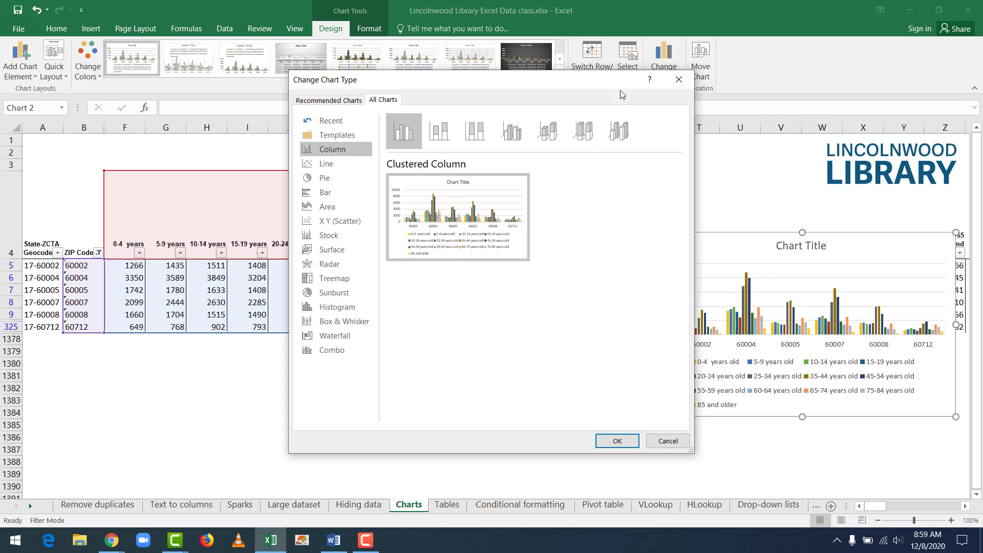
left_click(328, 350)
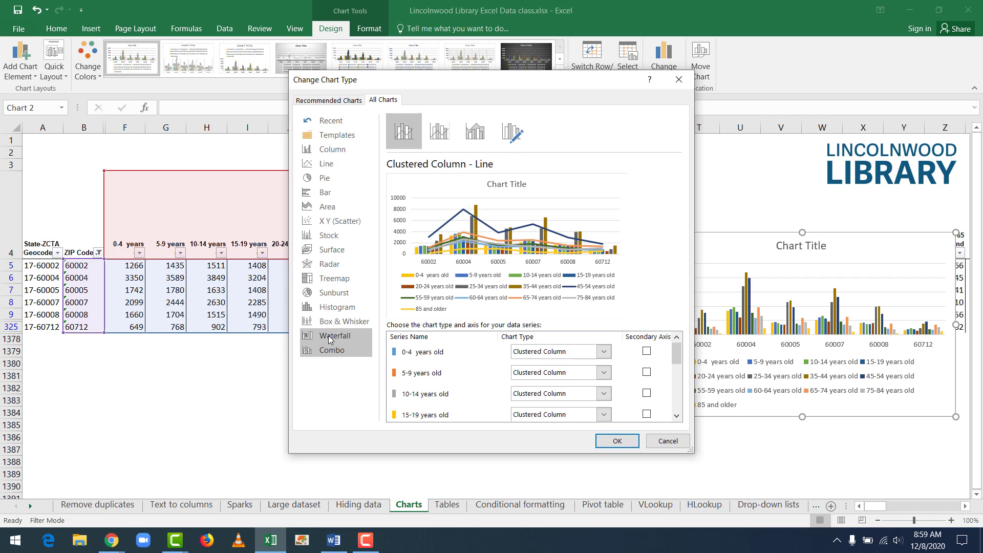
left_click(328, 337)
left_click(330, 323)
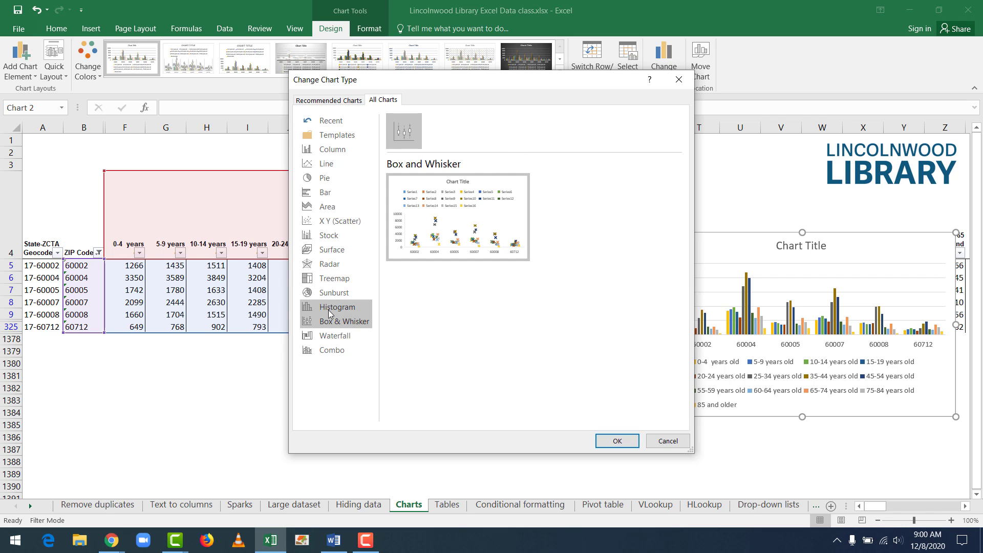
left_click(328, 307)
left_click(330, 292)
left_click(333, 277)
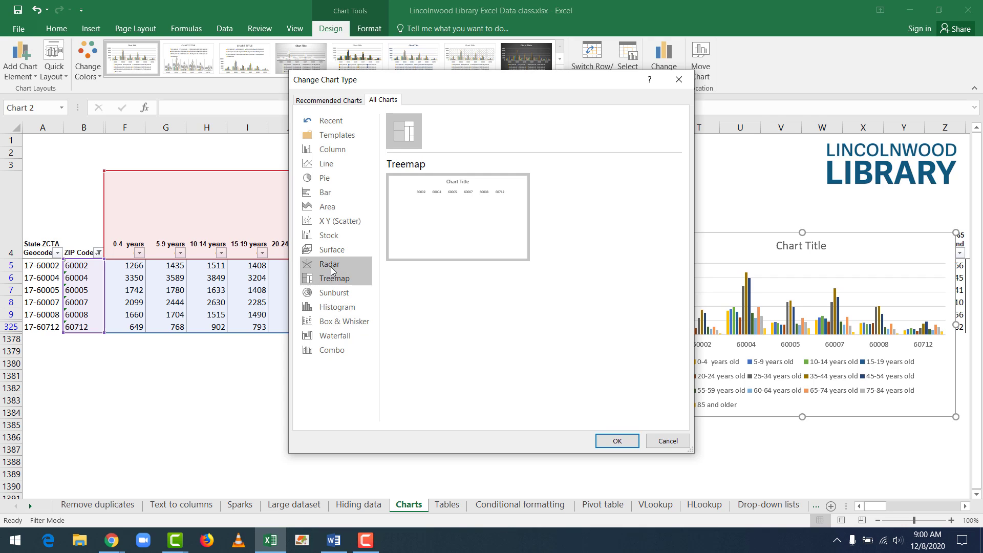
left_click(330, 264)
left_click(330, 250)
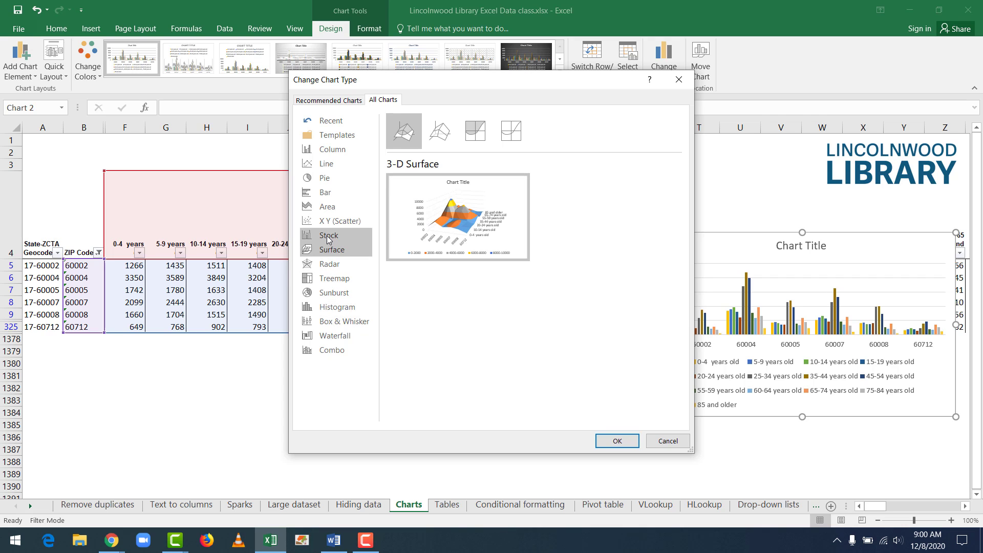
left_click(326, 235)
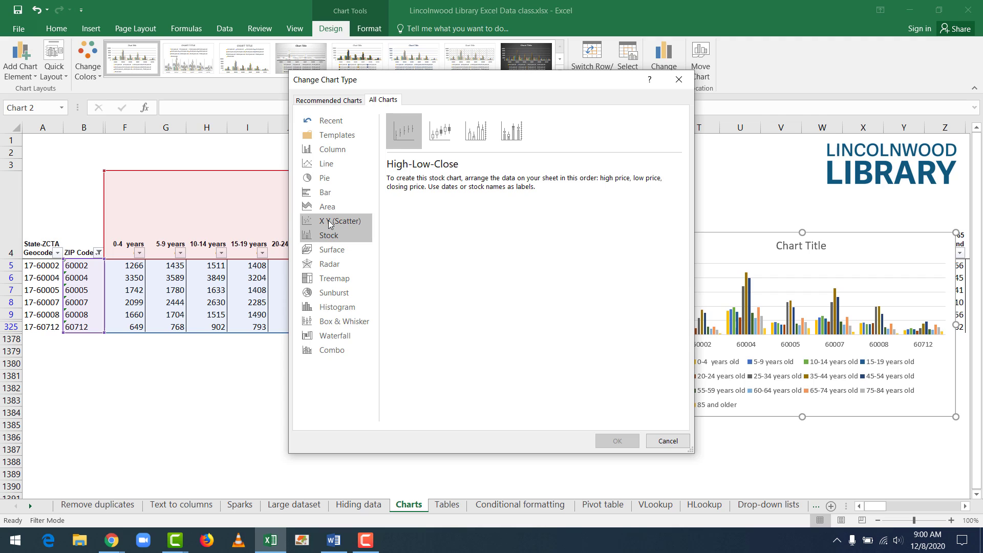
left_click(338, 221)
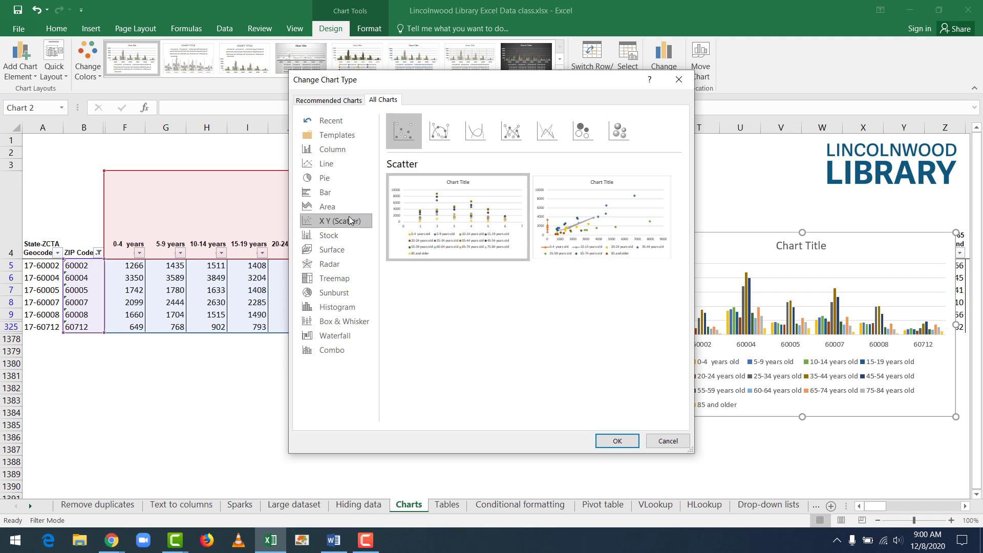
left_click(342, 206)
left_click(348, 188)
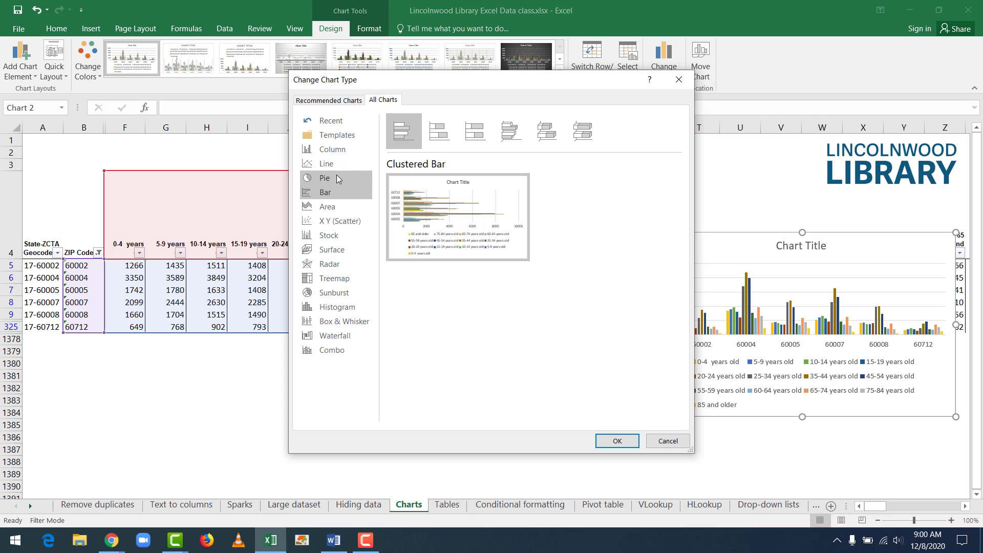
left_click(336, 176)
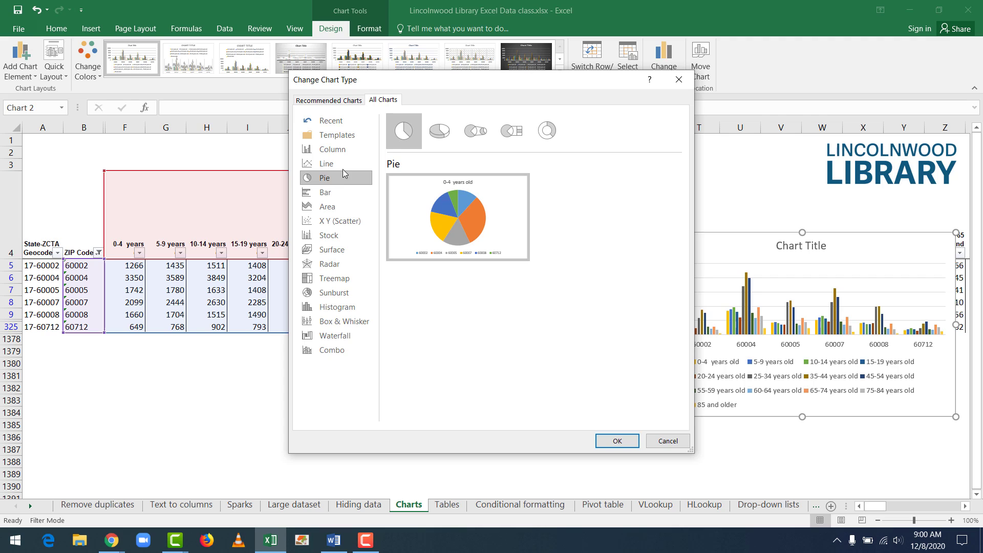
left_click(344, 159)
Step: Change the chart to the Stacked Column type
left_click(346, 145)
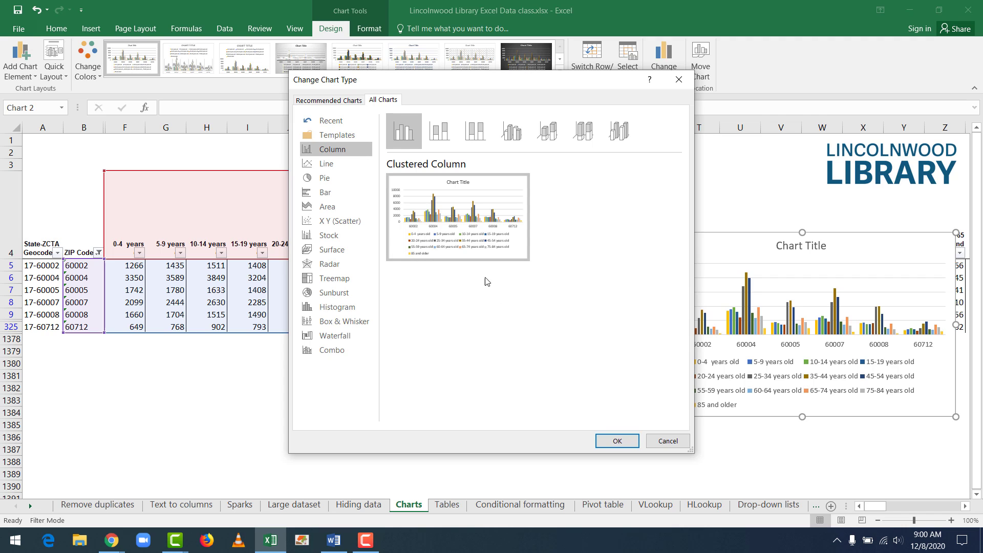
left_click(444, 135)
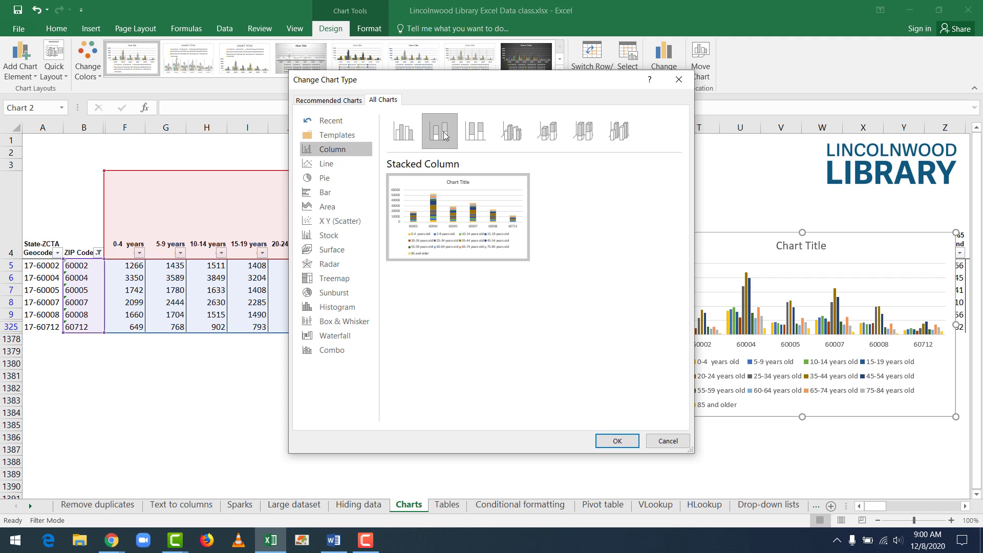
left_click(617, 441)
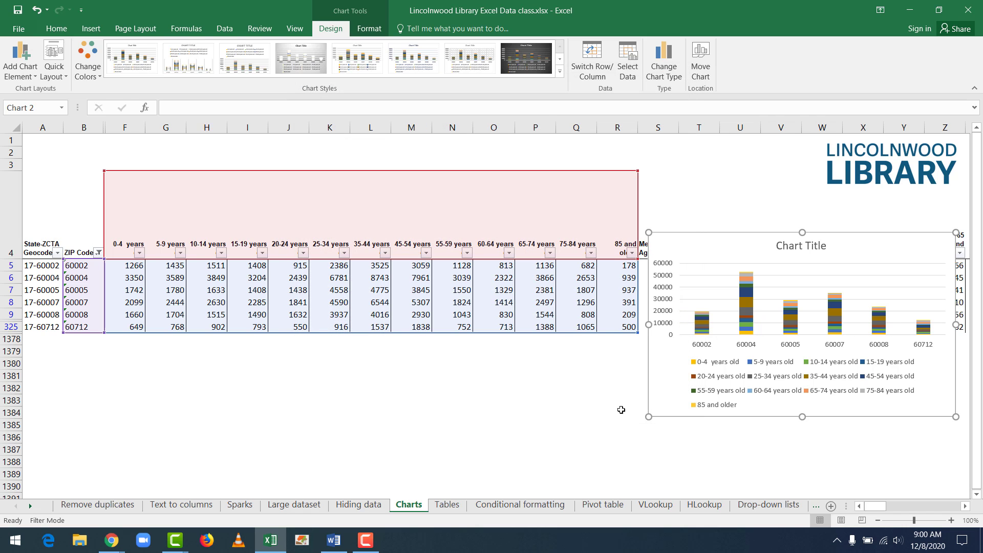
Step: Make the stacked column chart taller and move it into the empty area below the ZIP code data
left_click_drag(649, 417, 646, 480)
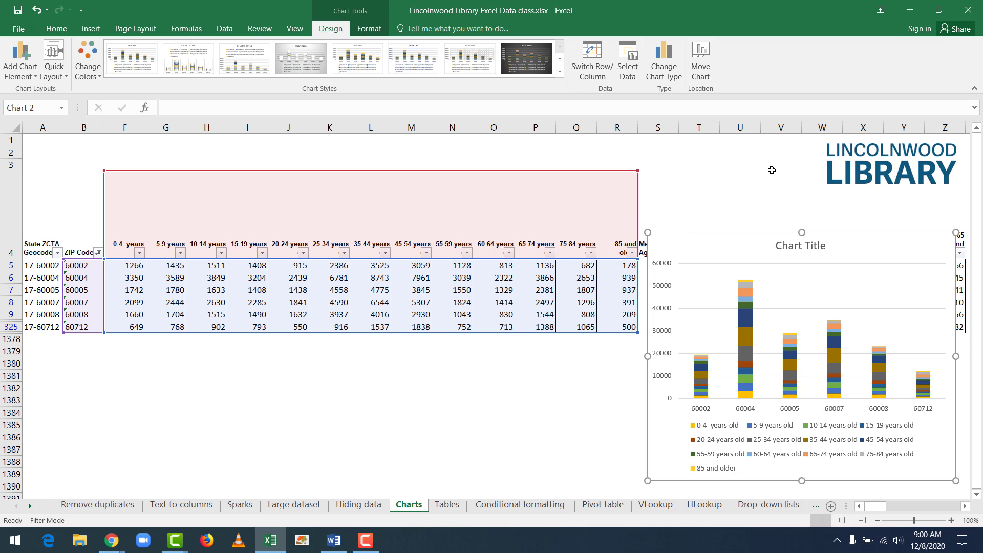
left_click_drag(648, 232, 649, 175)
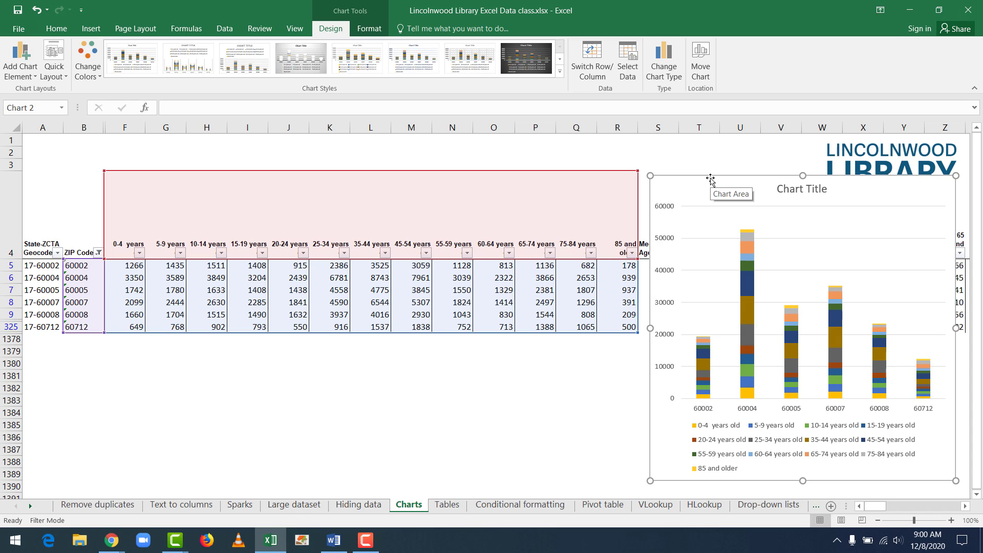
left_click_drag(710, 178, 234, 354)
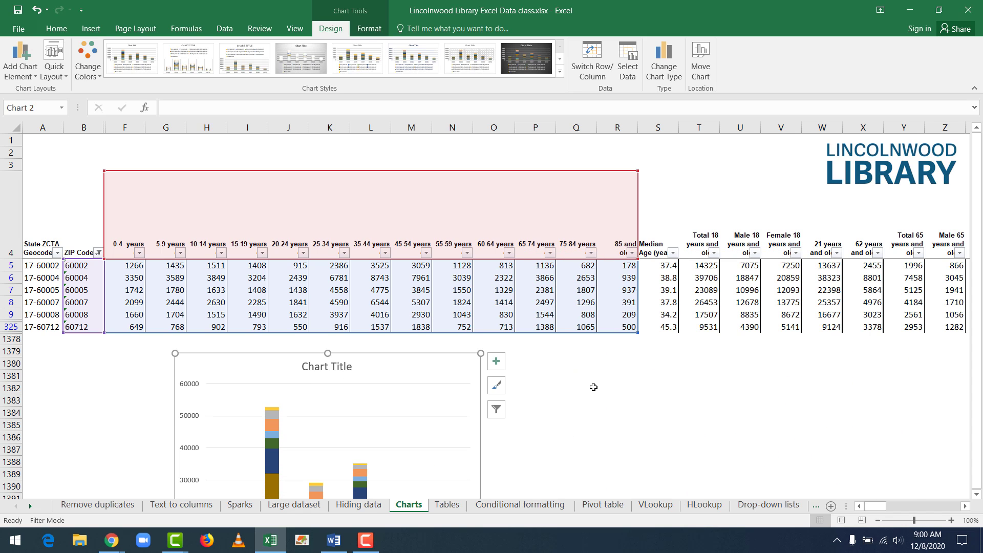
scroll(589, 386, "down", 3)
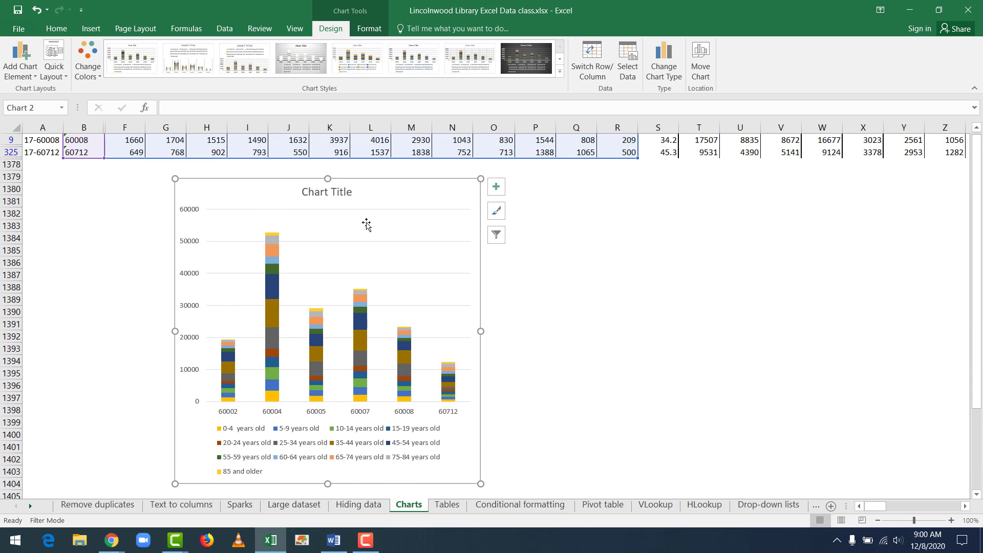
Step: Replace the chart's placeholder title with "Zip code vs. Age group"
left_click(325, 193)
double_click(332, 192)
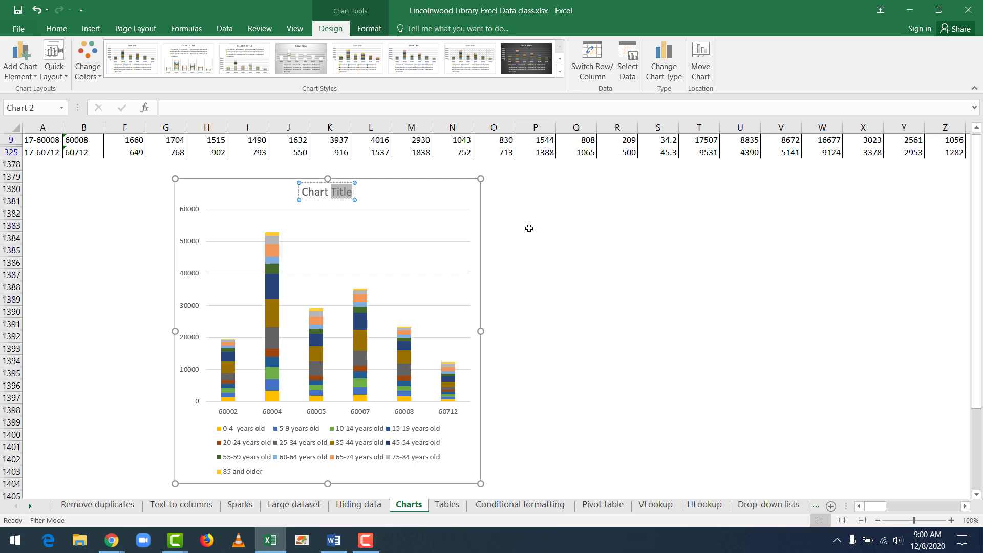
key("BackSpace")
key("BackSpace")
key("BackSpace")
key("BackSpace")
key("BackSpace")
key("BackSpace")
key("BackSpace")
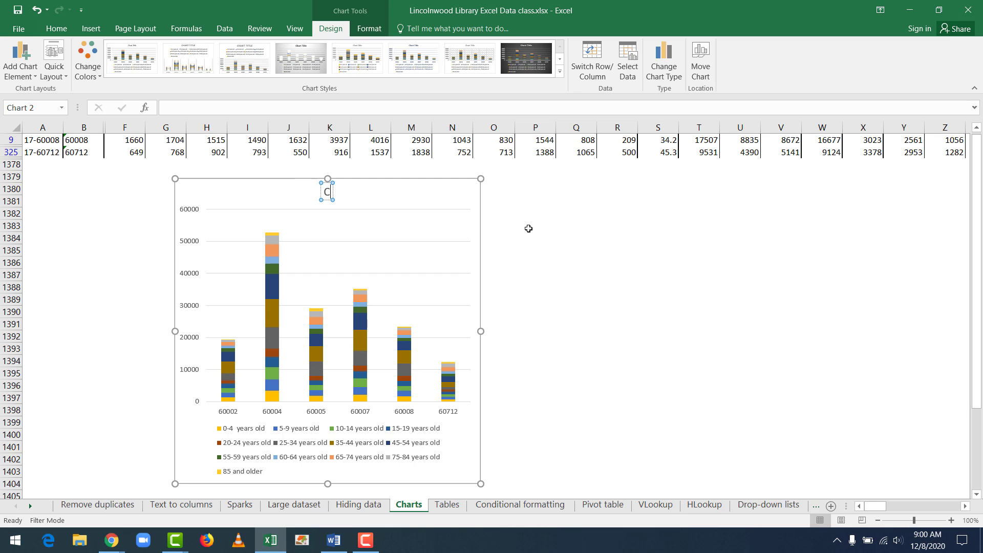
type("Zip code vs.")
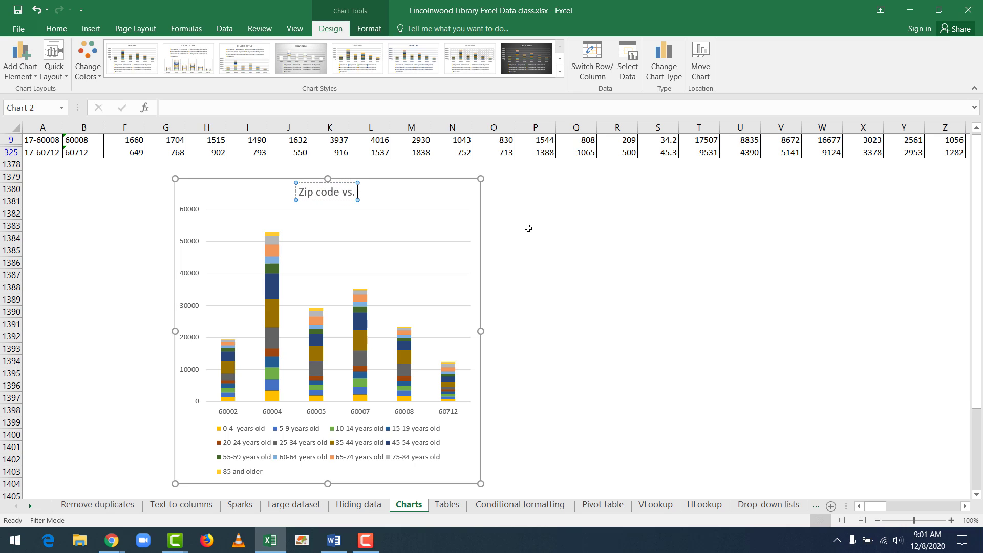
type(" Age")
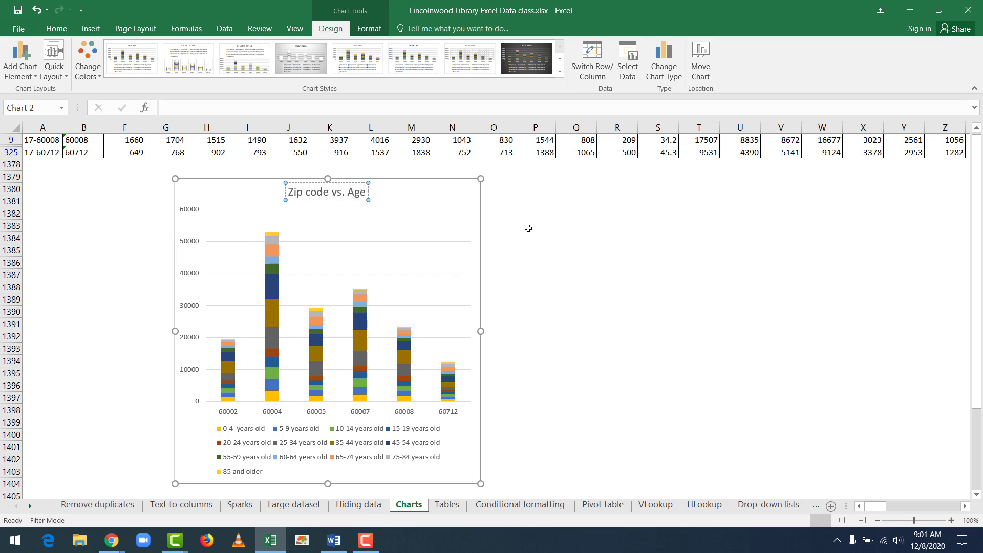
type(" groip")
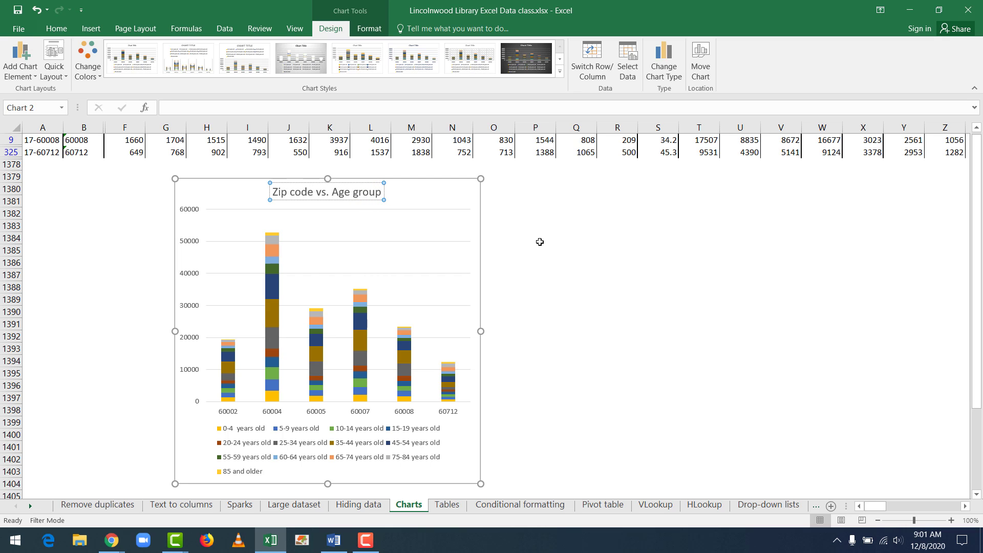
left_click(540, 239)
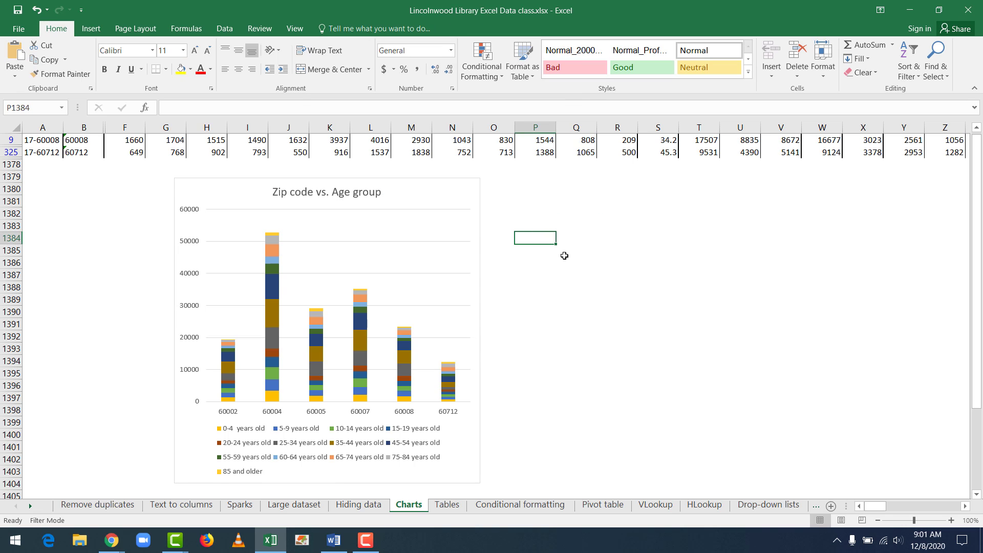
Step: Delete the "Zip code vs. Age group" chart from the Charts sheet
scroll(564, 253, "up", 3)
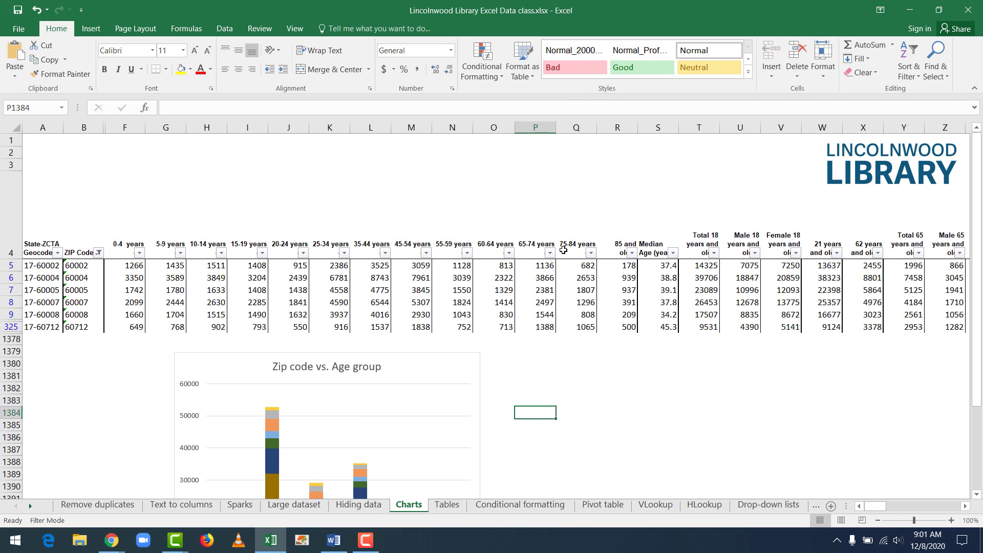
left_click(451, 355)
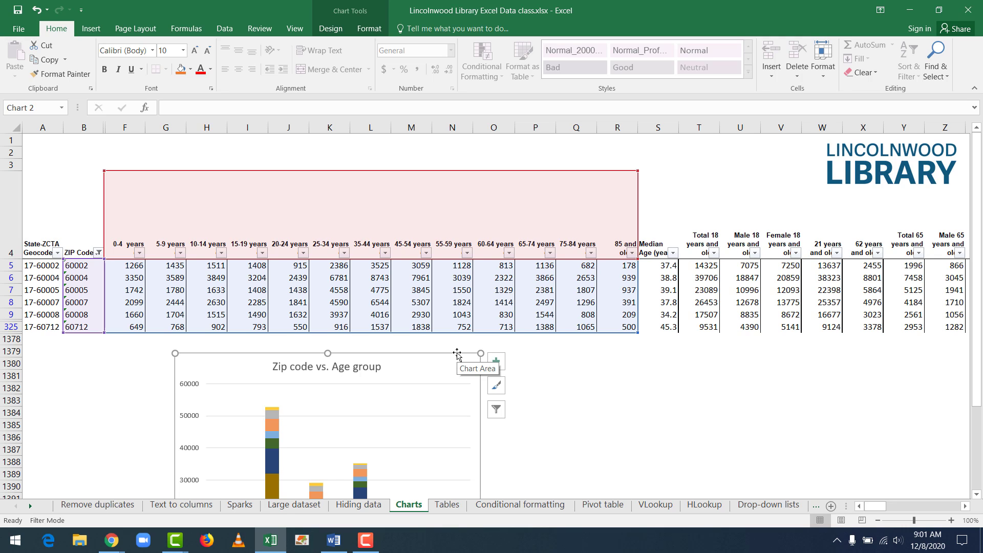
key("Delete")
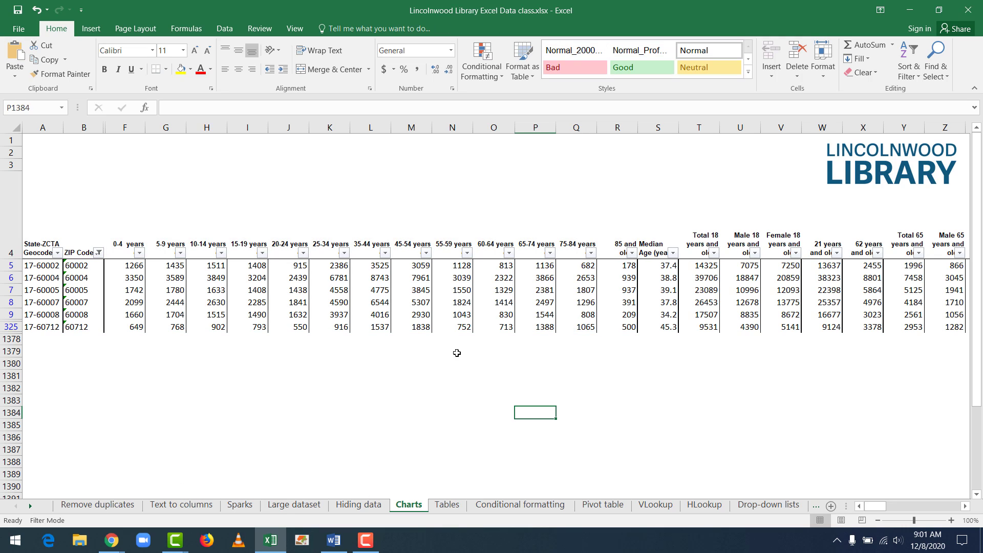
left_click(438, 353)
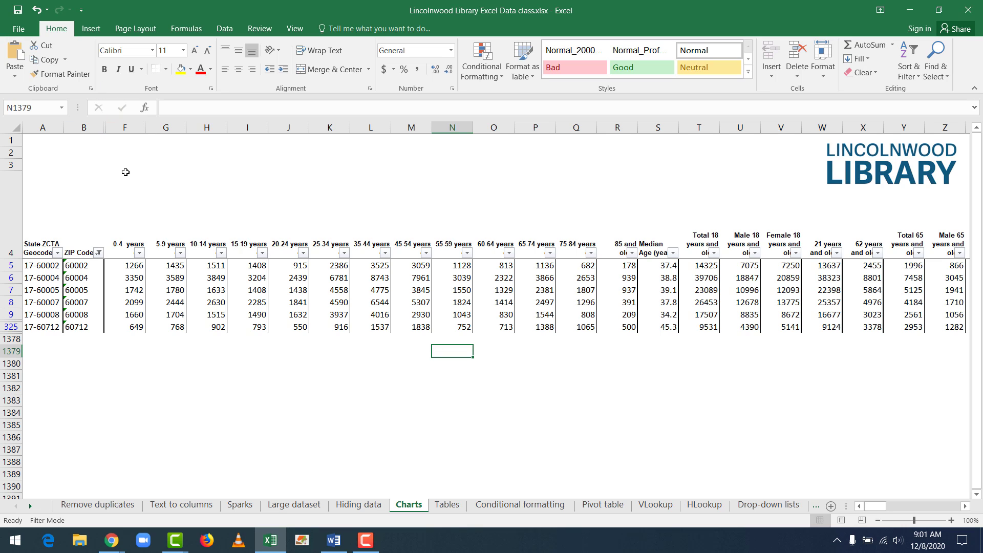
left_click_drag(83, 249, 594, 328)
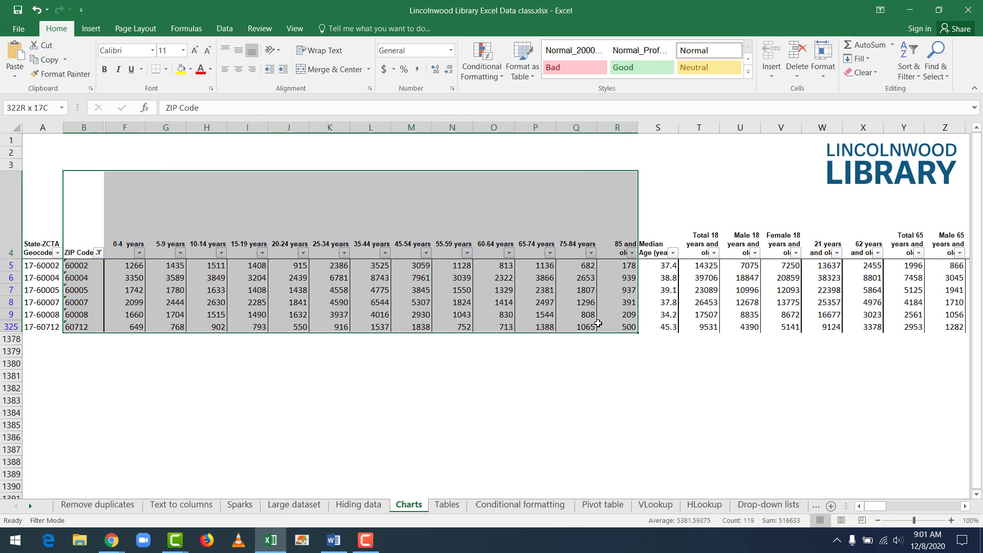
left_click(536, 365)
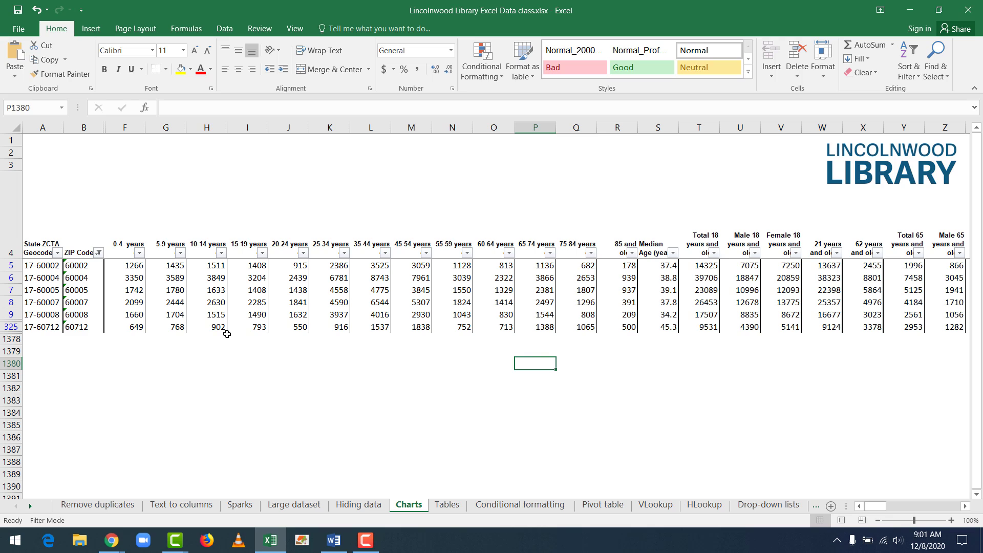
left_click_drag(78, 243, 78, 339)
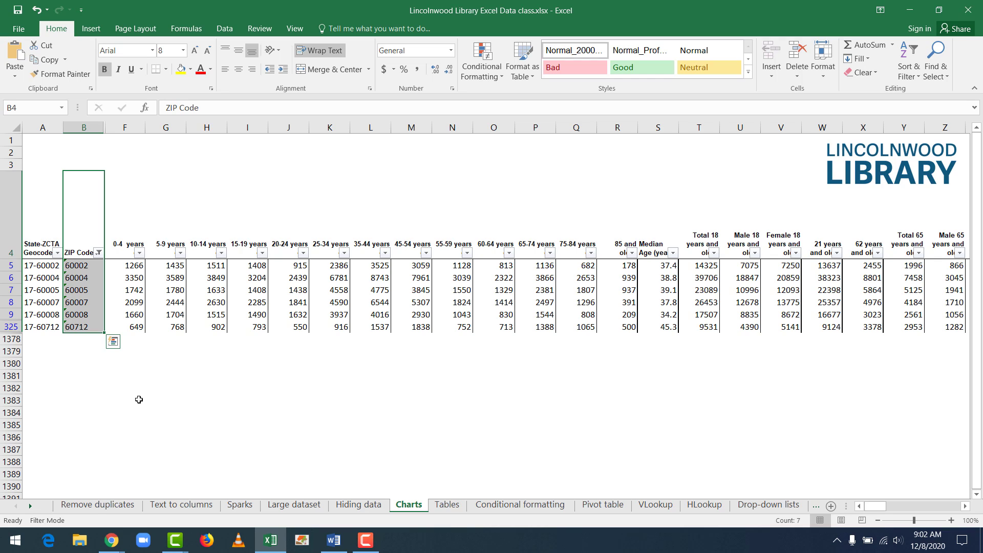
left_click(138, 399)
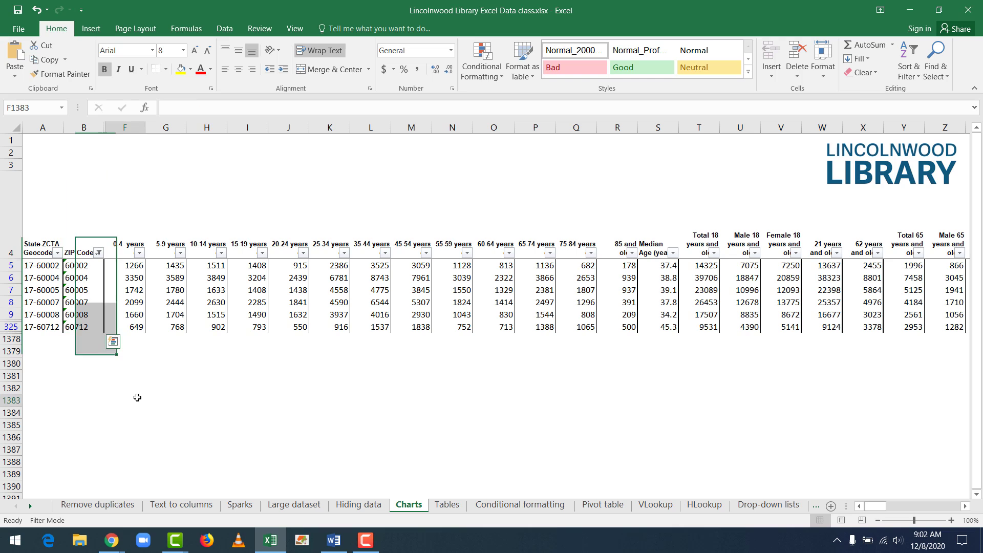
Step: Insert a clustered column chart of median age by ZIP code from the ZIP Code and Median Age columns, including their headers
left_click_drag(73, 245, 82, 327)
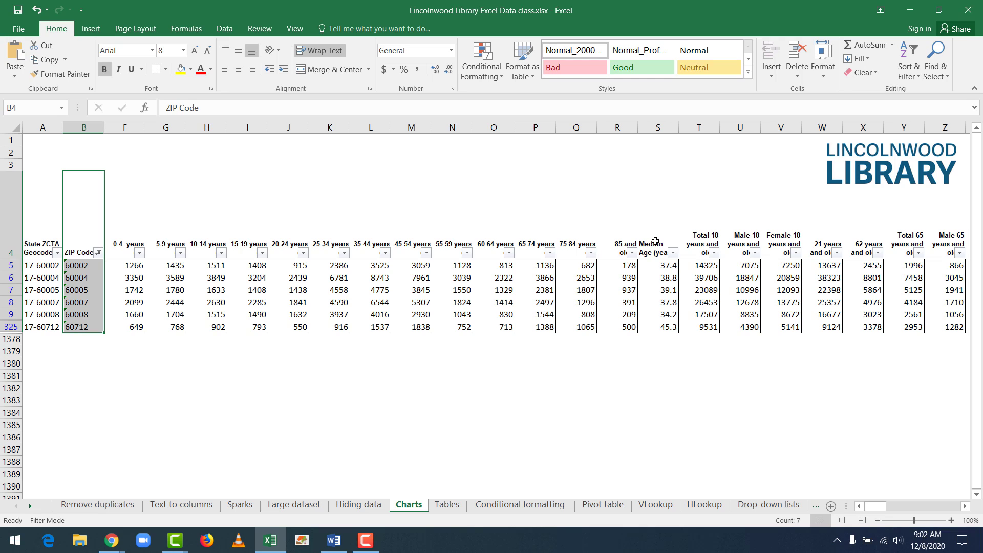
left_click_drag(655, 240, 659, 328, "ctrl")
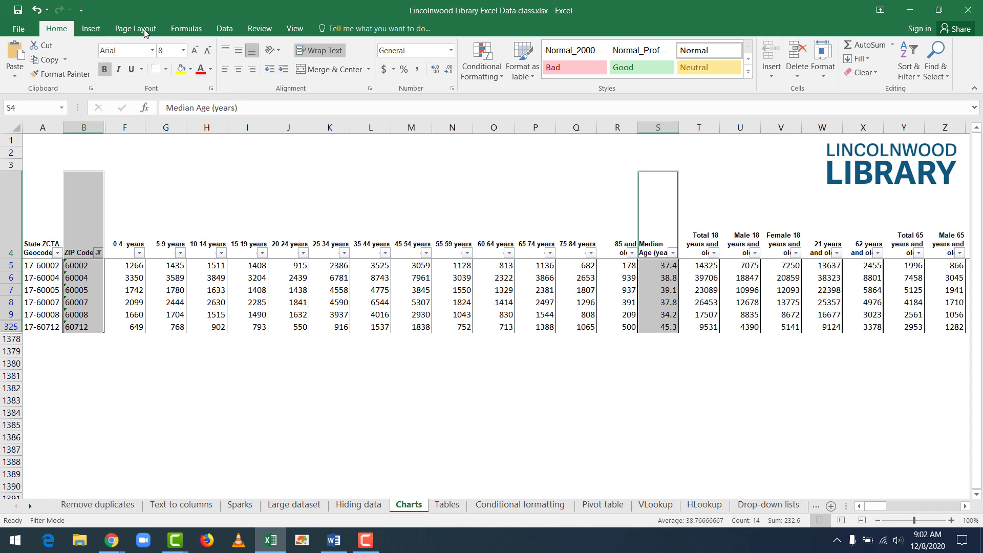
left_click(90, 30)
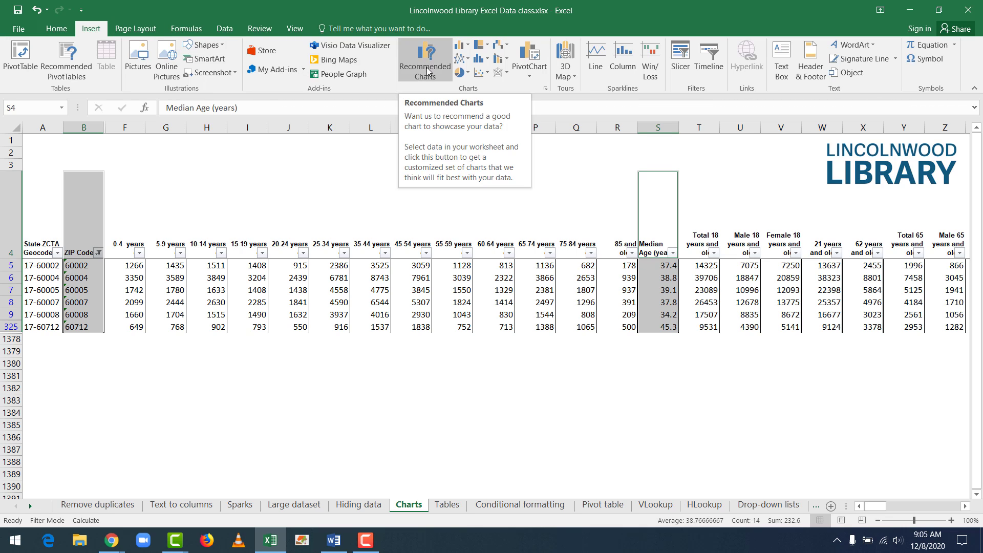
left_click(427, 64)
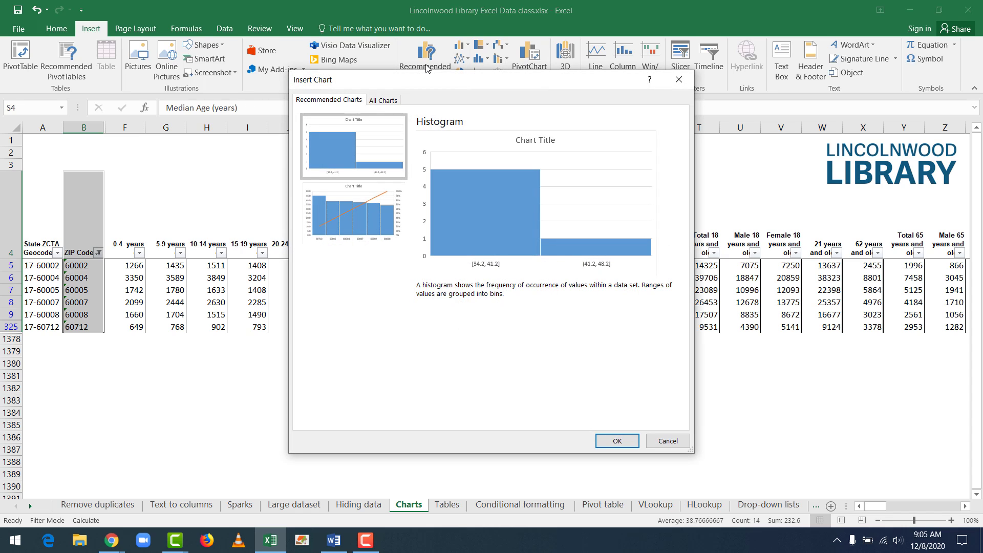
left_click(388, 100)
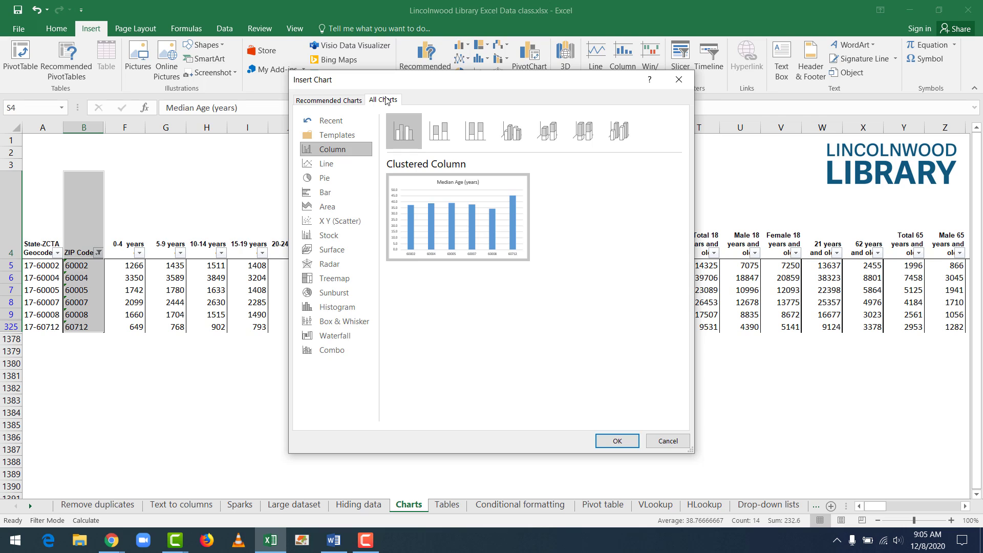
left_click(328, 99)
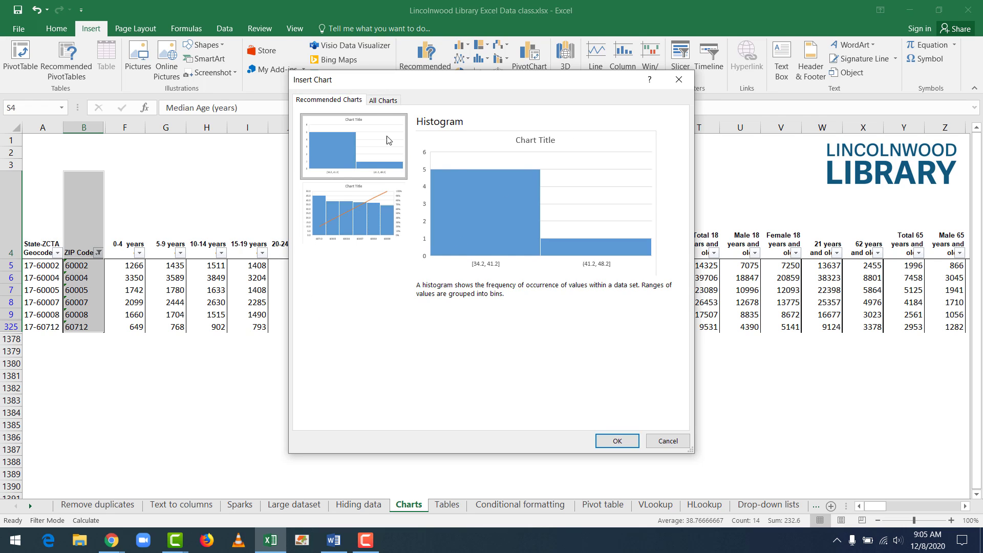
left_click(393, 101)
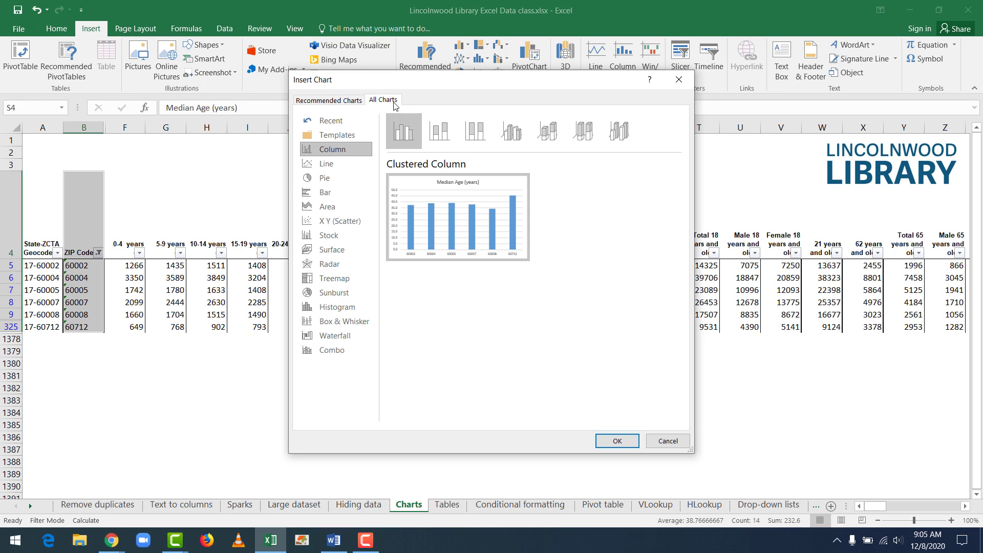
mouse_move(419, 215)
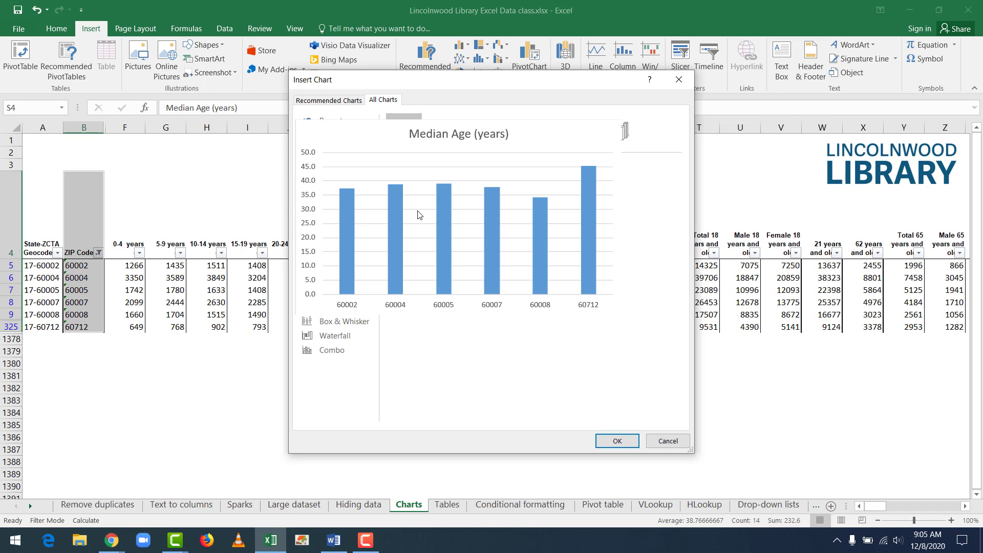
left_click(617, 442)
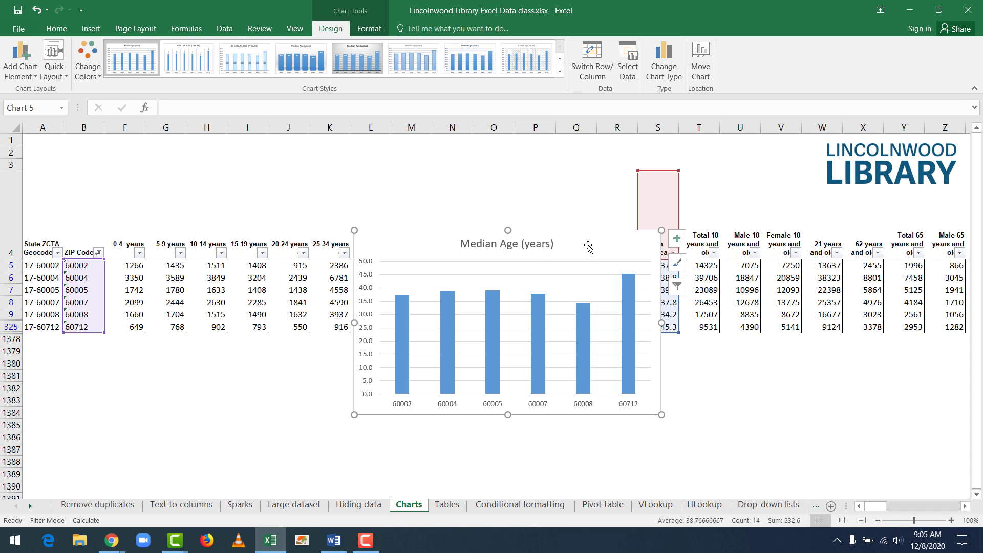
Step: Move the Median Age chart well below the data, under the columns for adults 18 and older, and deselect it
left_click_drag(588, 247, 523, 353)
scroll(658, 186, "down", 1)
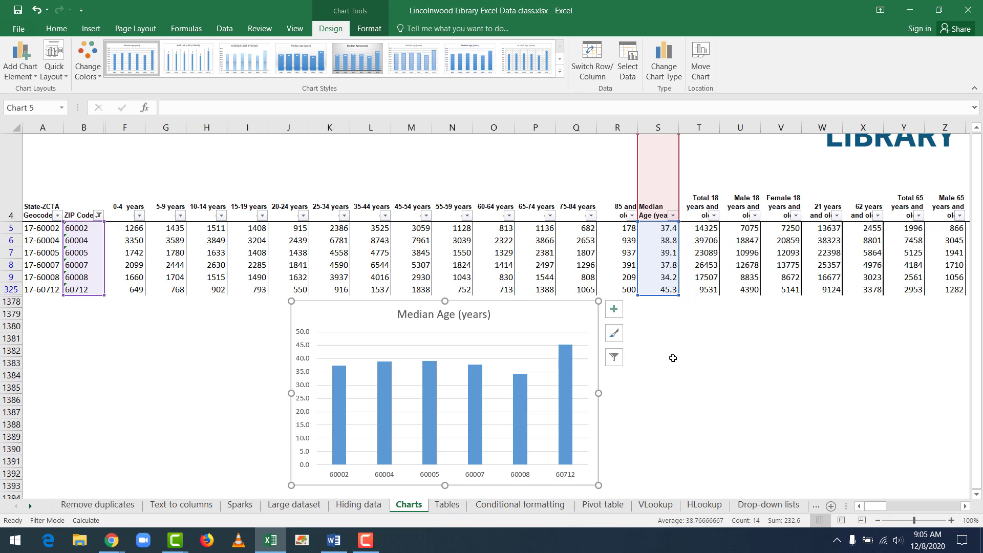
left_click_drag(513, 311, 907, 490)
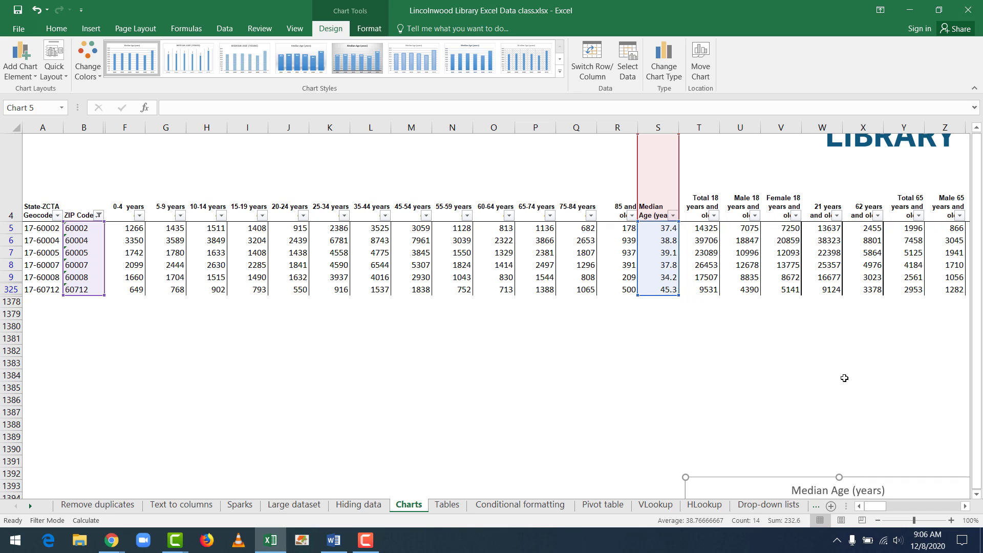
left_click(617, 375)
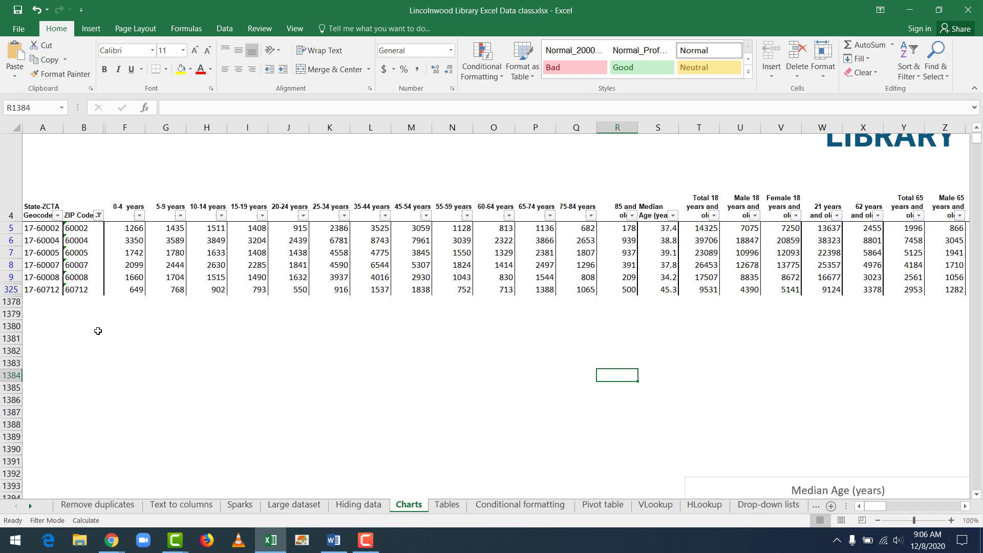
Step: Insert a clustered column chart of Female 18 years and older by ZIP code and move it down beside the Median Age chart
left_click(81, 210)
key("ctrl+shift+Down")
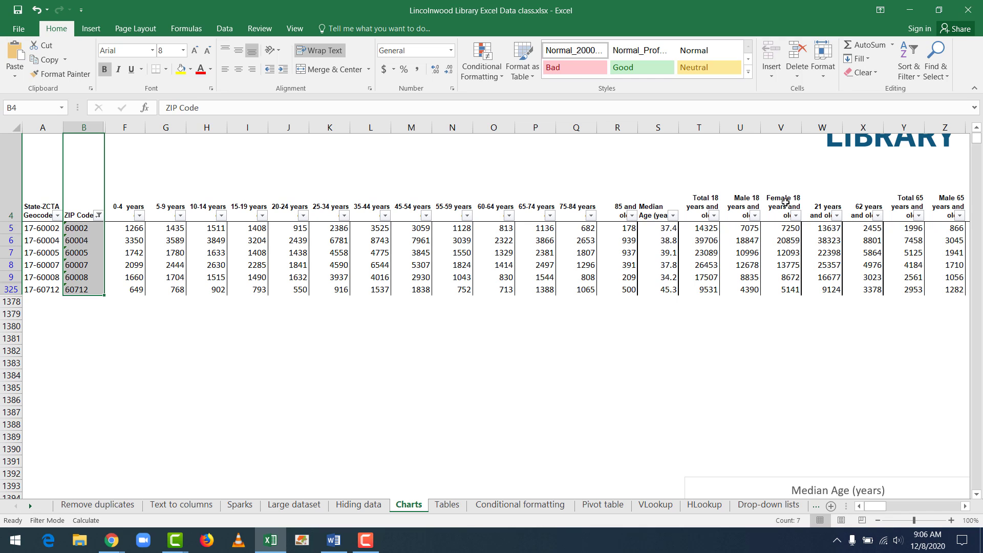
left_click_drag(785, 202, 789, 289)
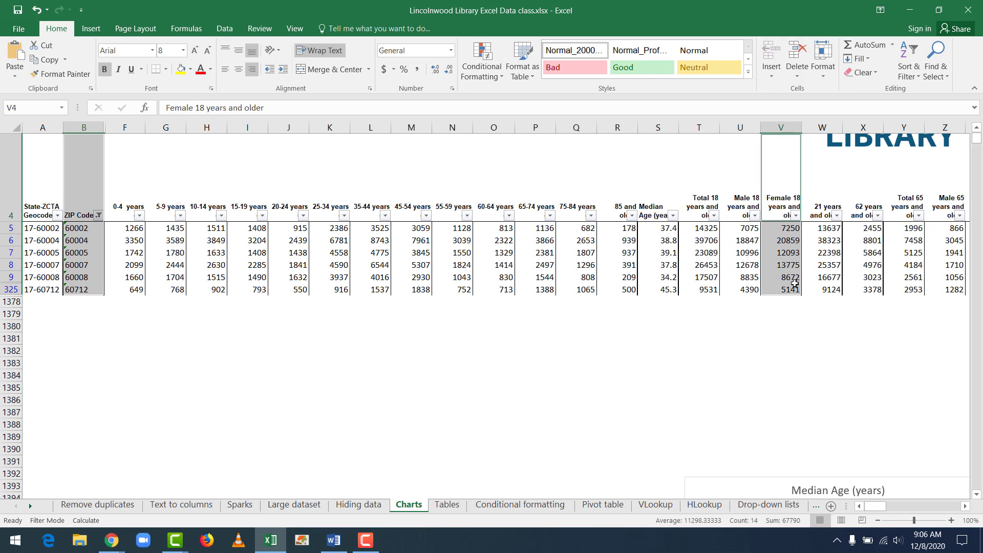
left_click(91, 30)
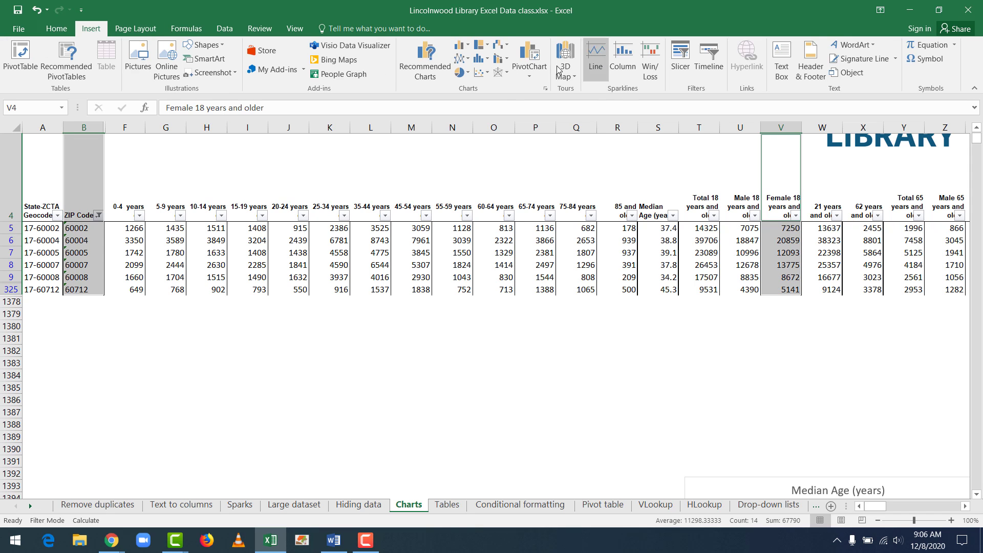
left_click(458, 45)
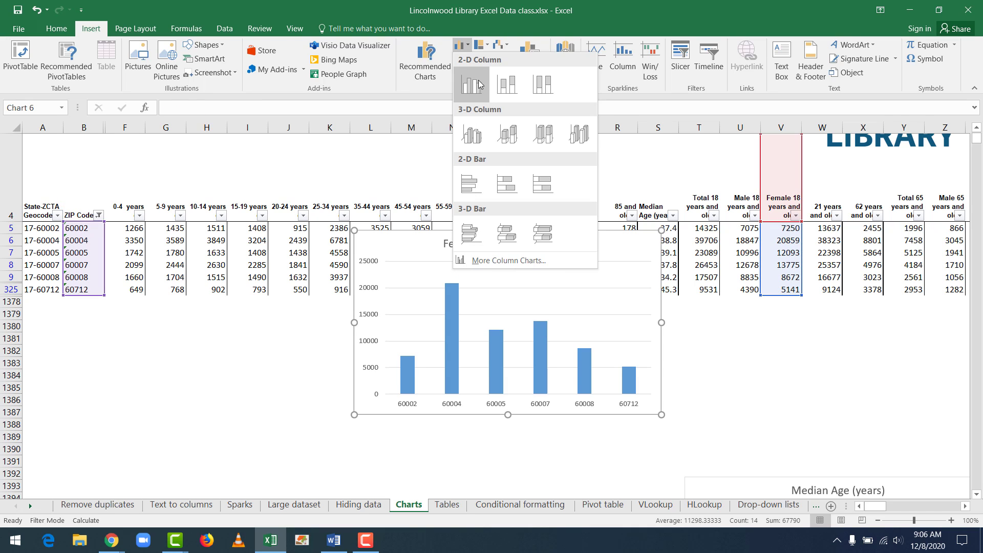
left_click(466, 46)
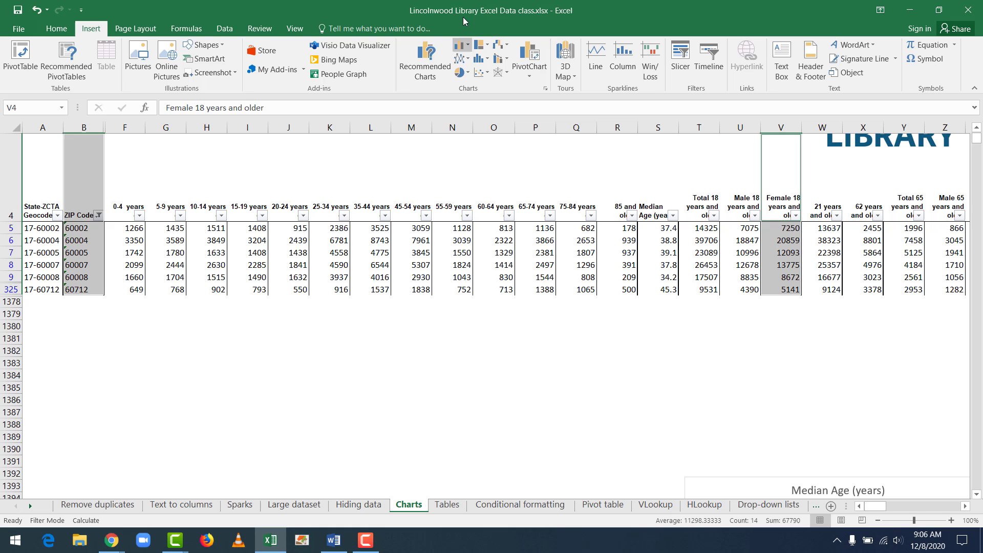
left_click(466, 46)
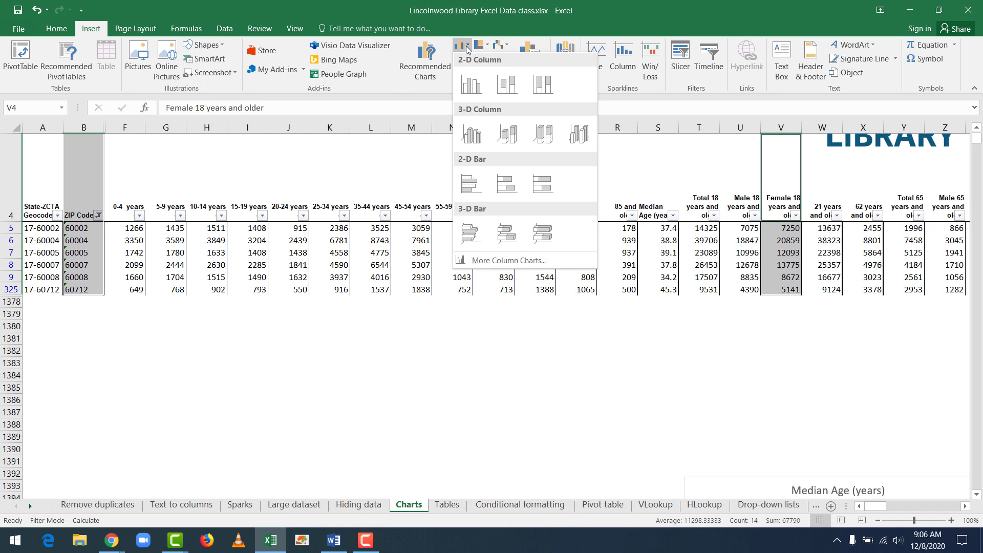
left_click(474, 96)
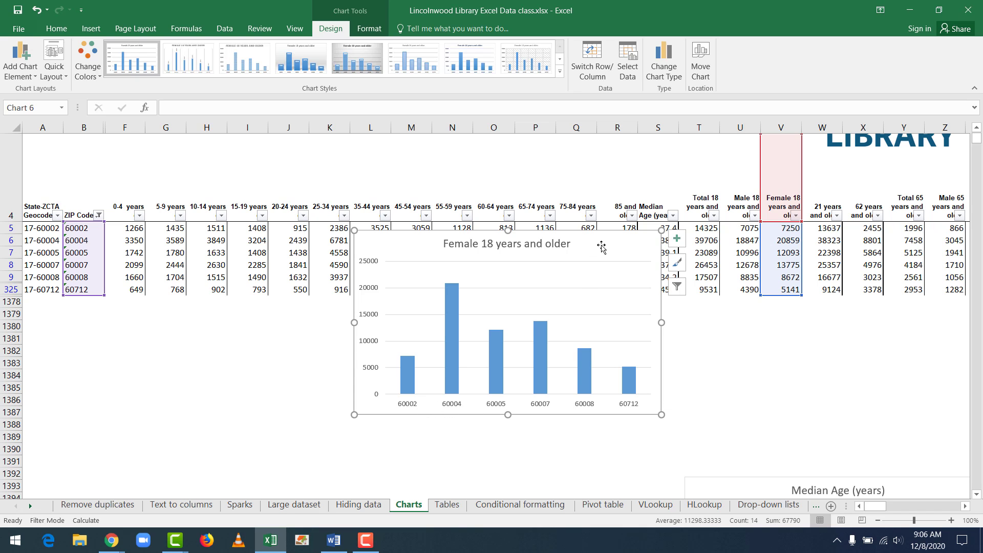
left_click_drag(601, 247, 601, 493)
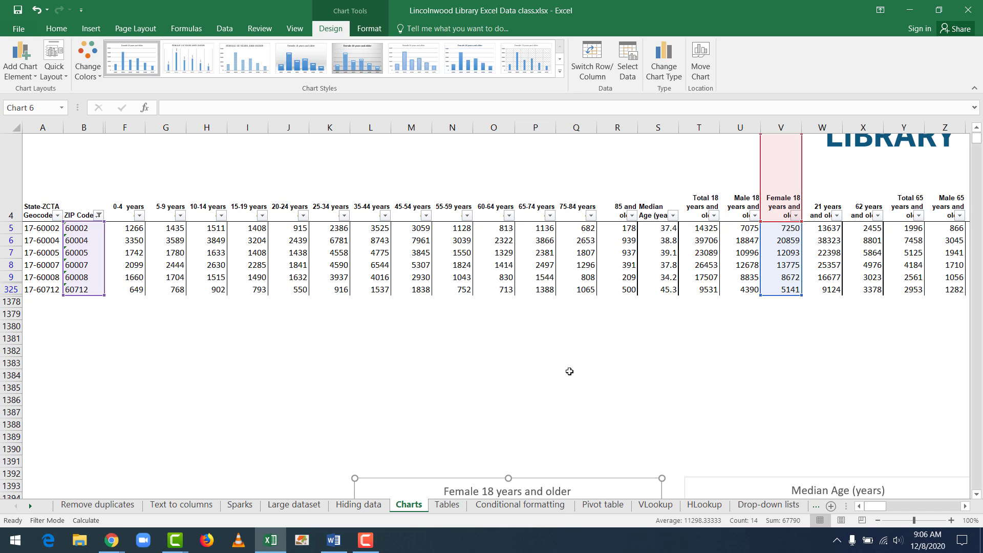
left_click(490, 337)
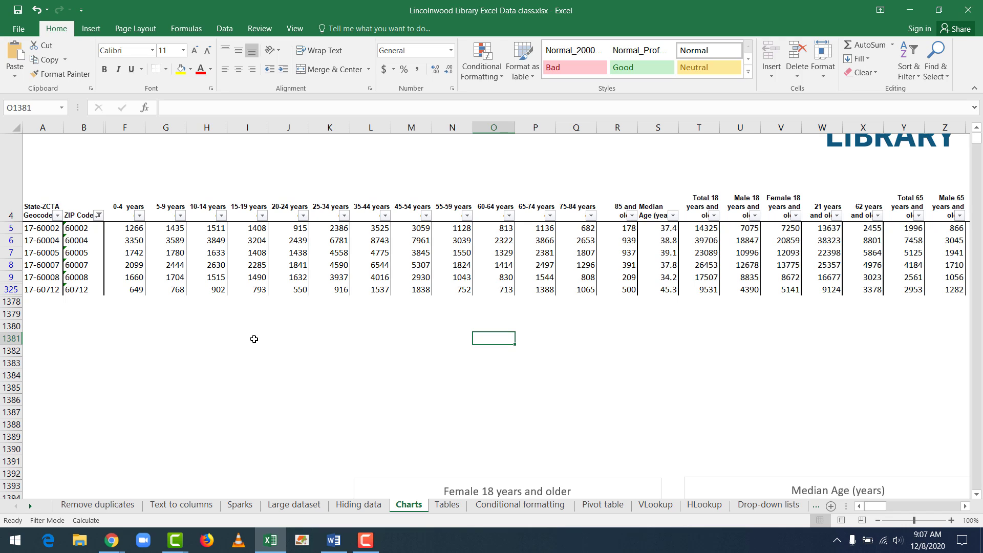
Step: Clear the filter from the ZIP Code column
left_click(100, 244)
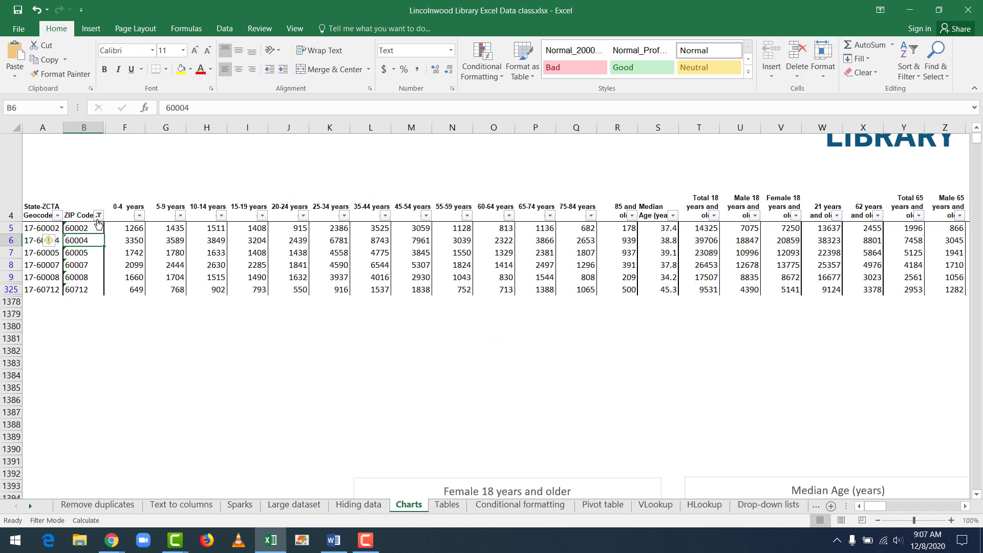
left_click(98, 215)
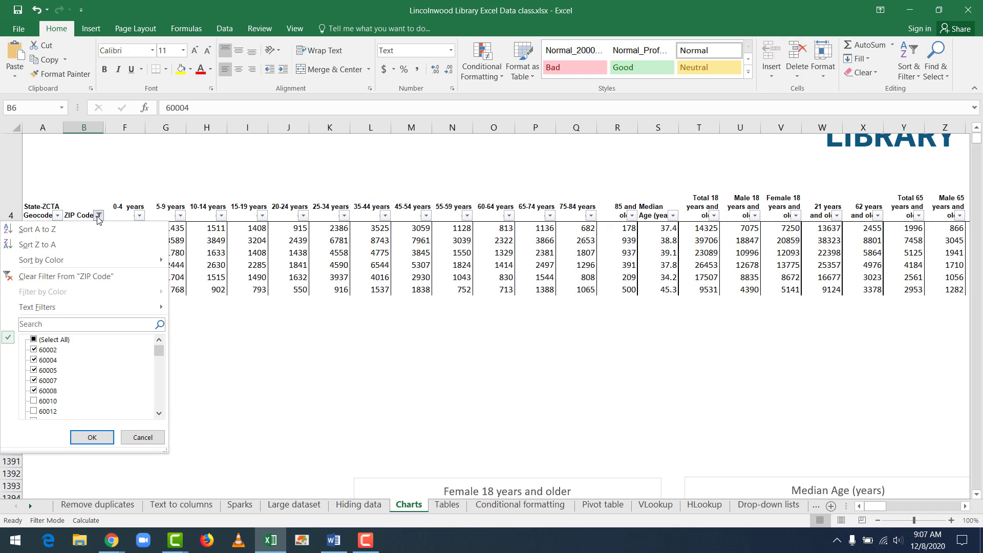
left_click(66, 279)
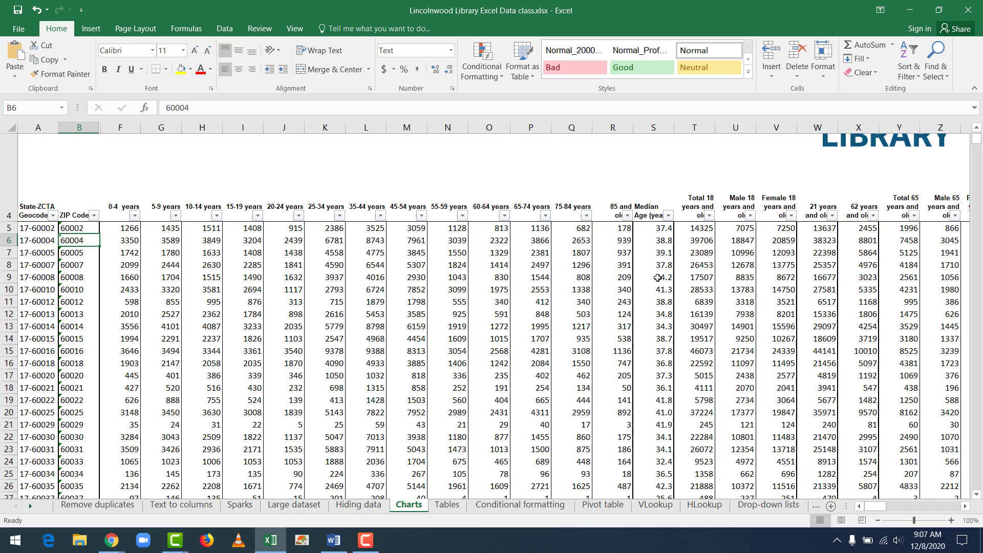
Step: Insert a basic markers-only scatter chart from the entire Median Age column S
scroll(658, 276, "down", 13)
scroll(659, 277, "up", 14)
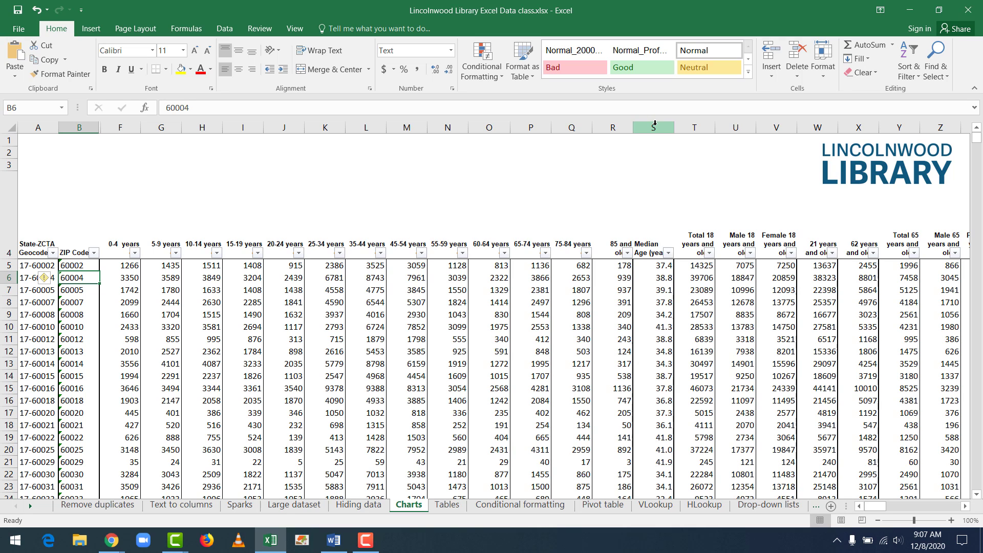
left_click(655, 125)
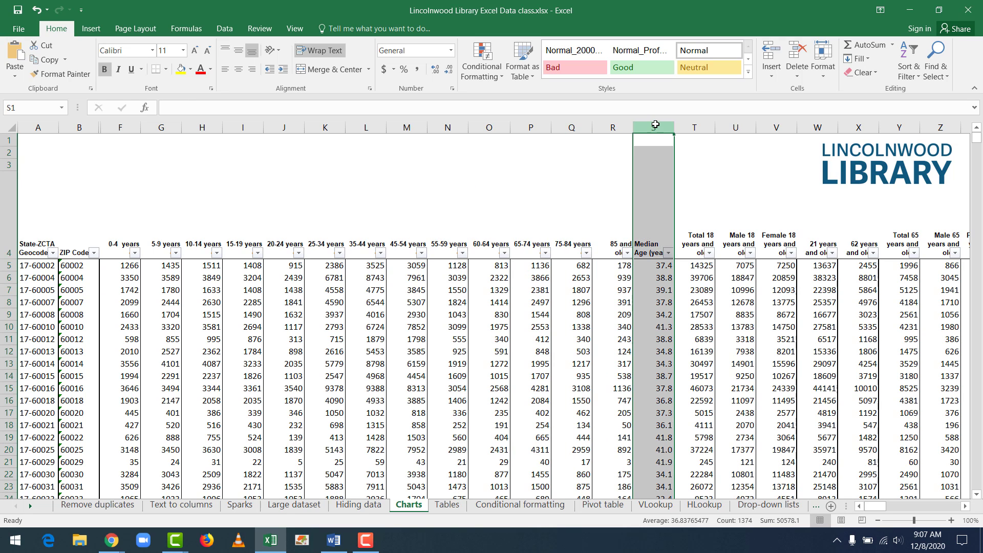
left_click(92, 30)
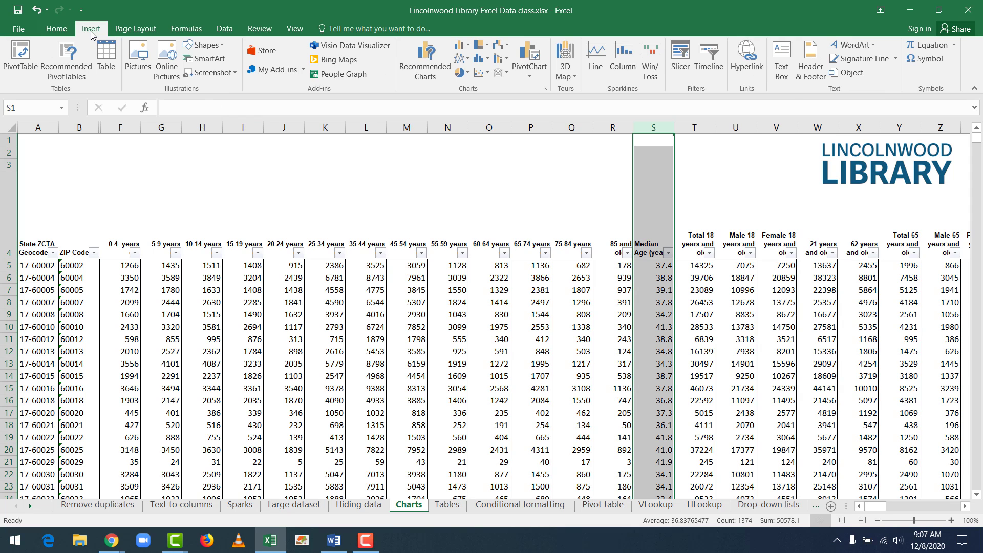
left_click(487, 73)
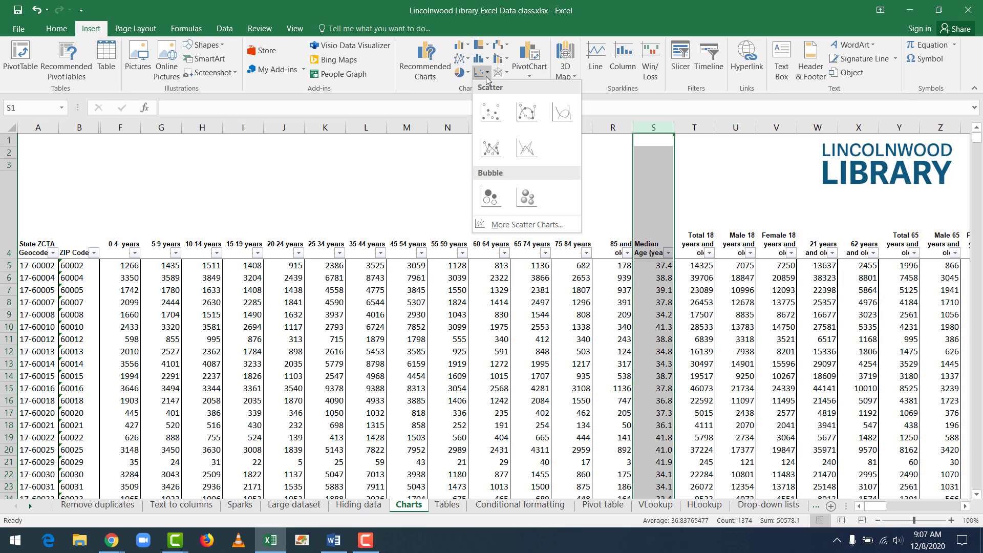
left_click(490, 112)
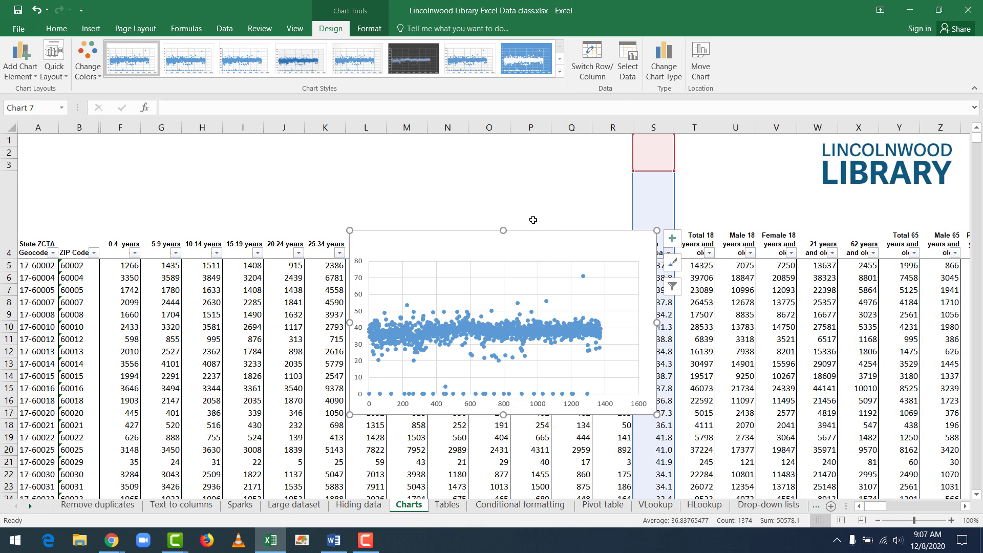
Step: Examine the scatter chart's data source settings and close them without changes
left_click(632, 77)
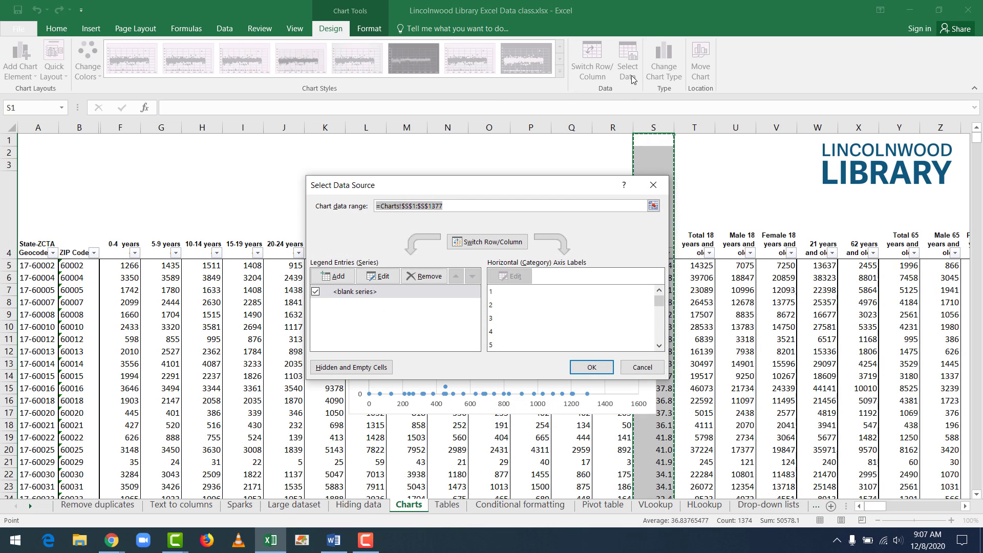
left_click_drag(659, 301, 644, 232)
left_click(652, 189)
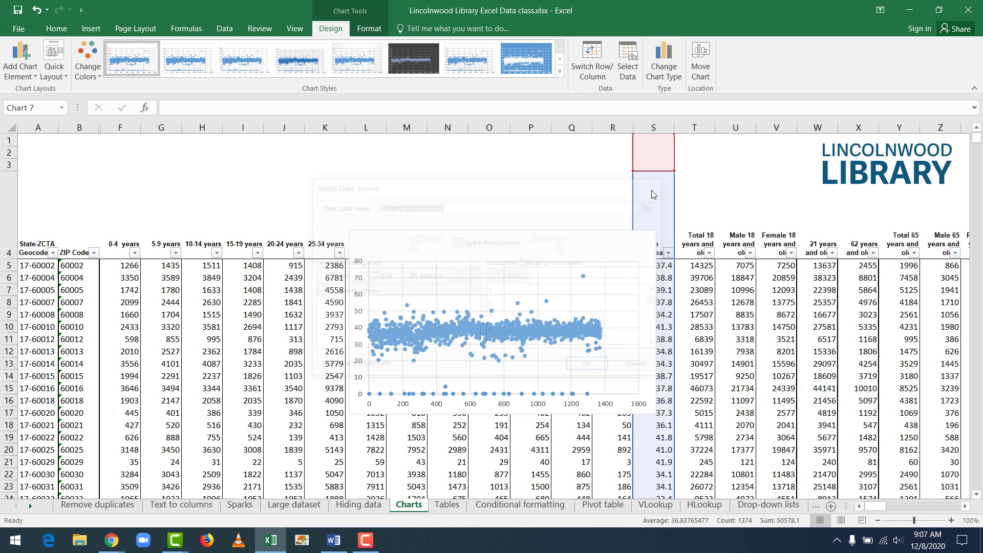
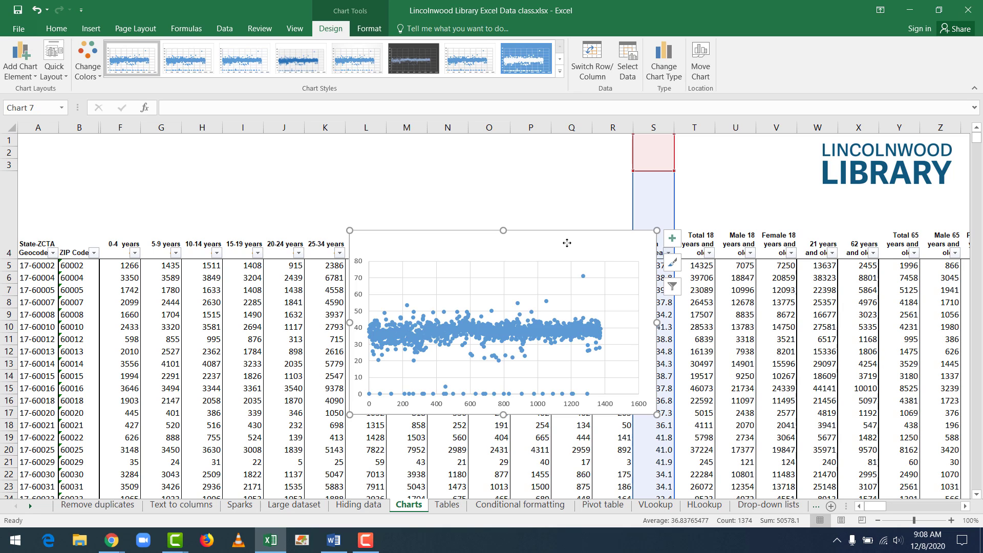
Step: Delete the Median Age scatter chart and go to the Tables sheet
key("Delete")
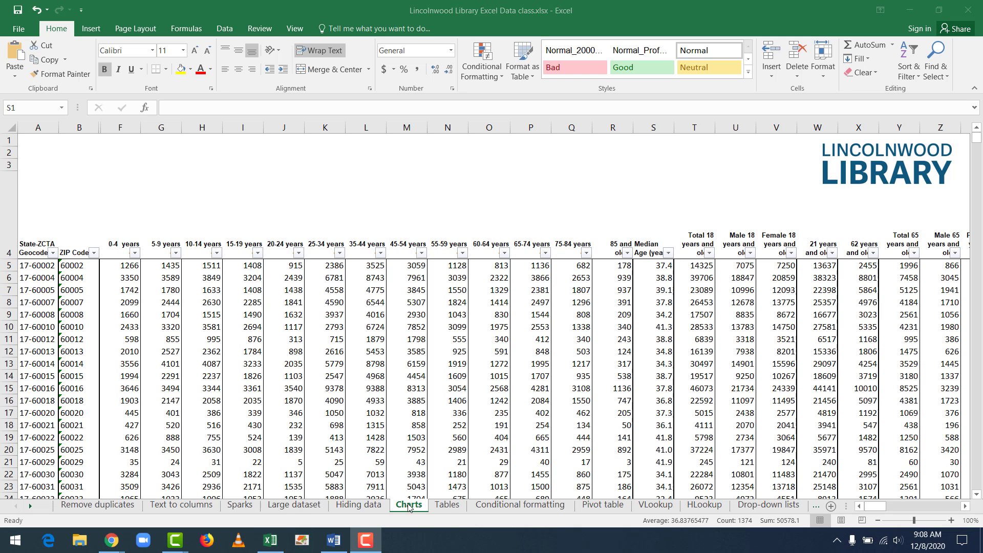
left_click(447, 505)
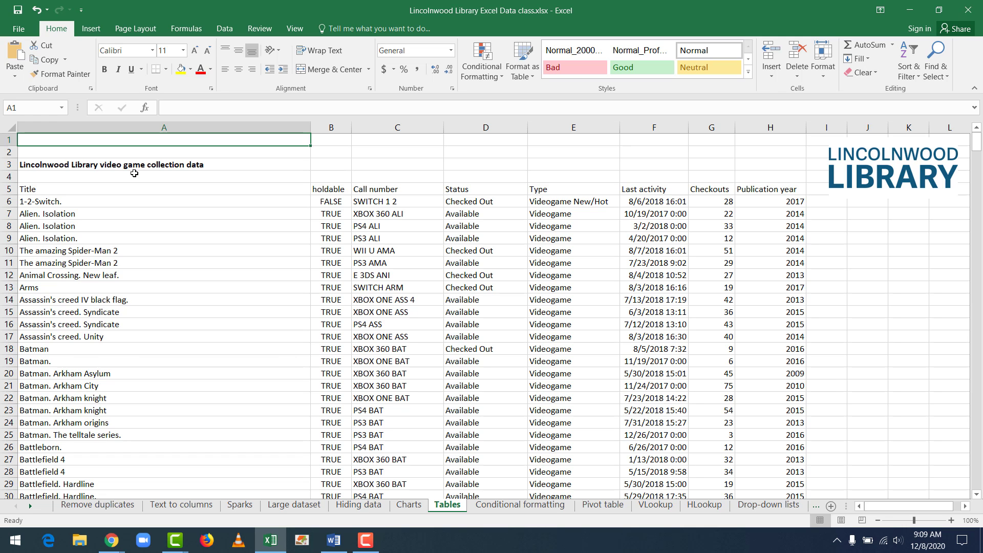
Step: Examine the video game collection data and its columns on the Tables sheet
left_click(177, 258)
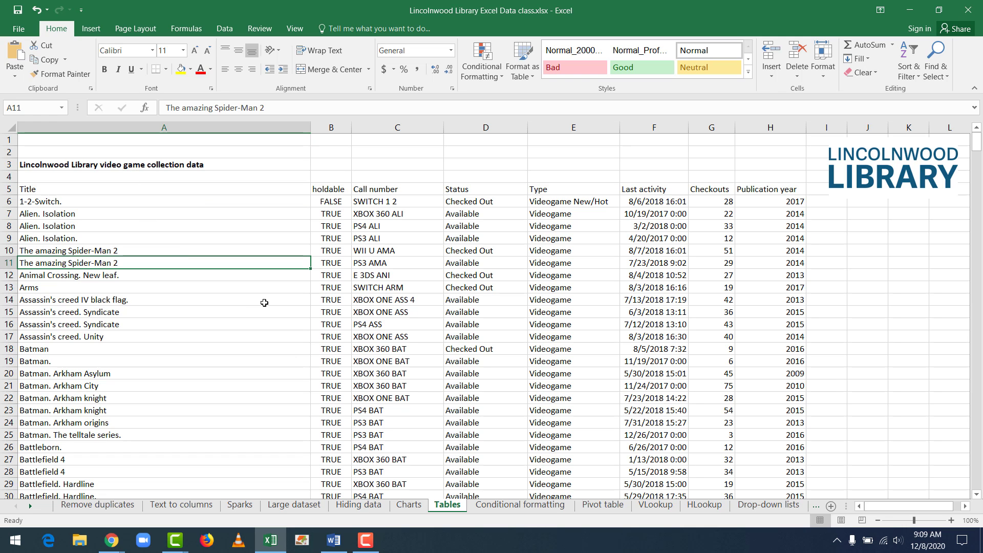
scroll(264, 303, "down", 6)
scroll(267, 301, "up", 6)
left_click(350, 153)
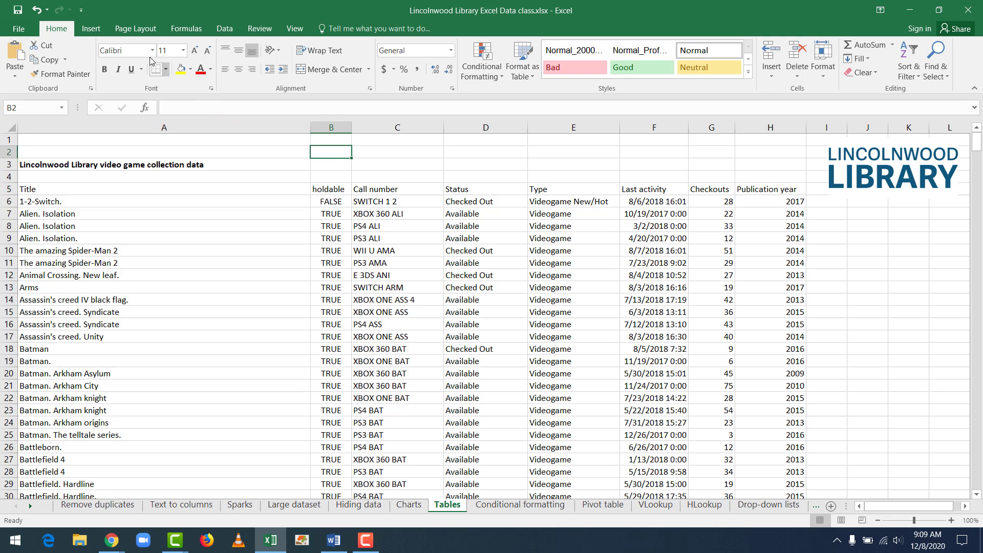
left_click(89, 32)
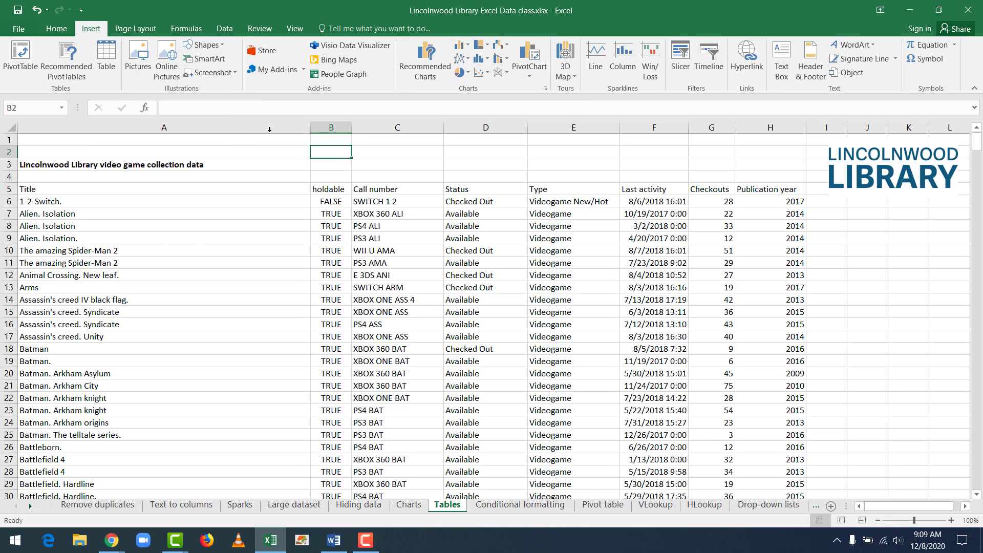
left_click(384, 312)
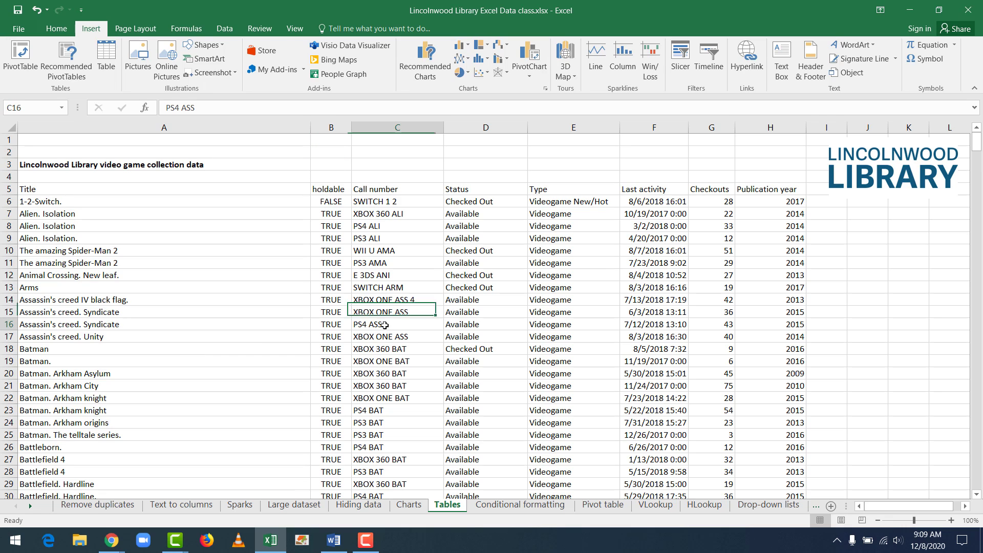
left_click(381, 324)
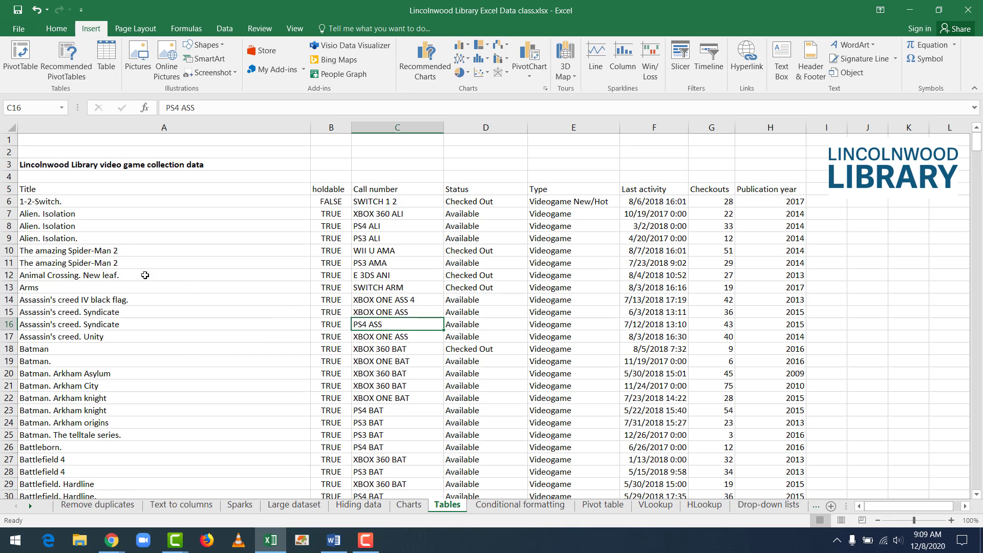
left_click(90, 203)
left_click(118, 281)
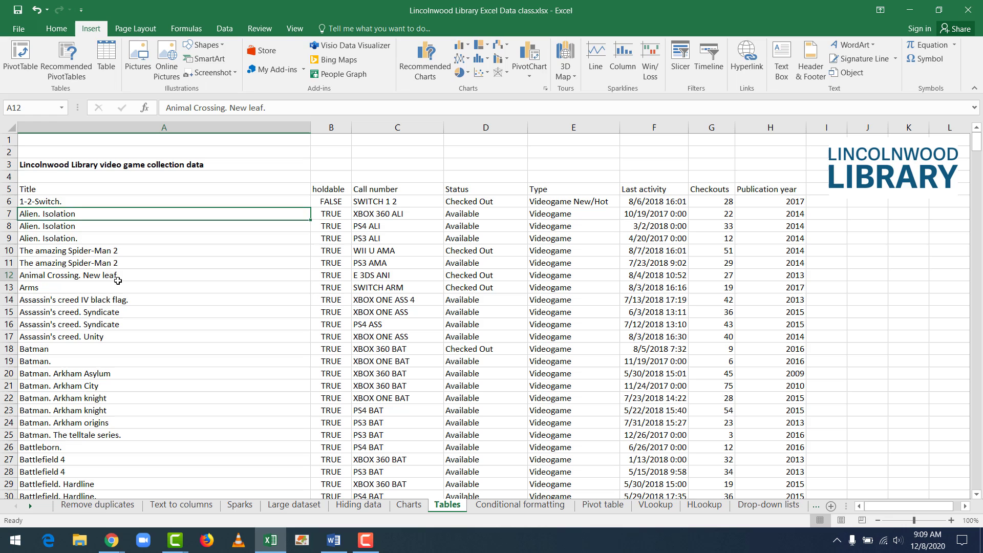
left_click(359, 288)
left_click(562, 304)
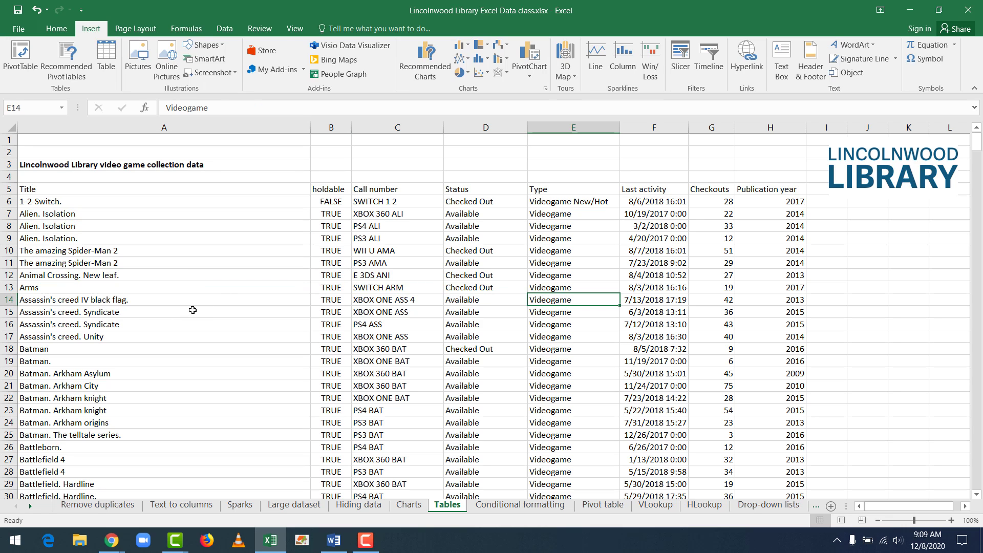
left_click(333, 300)
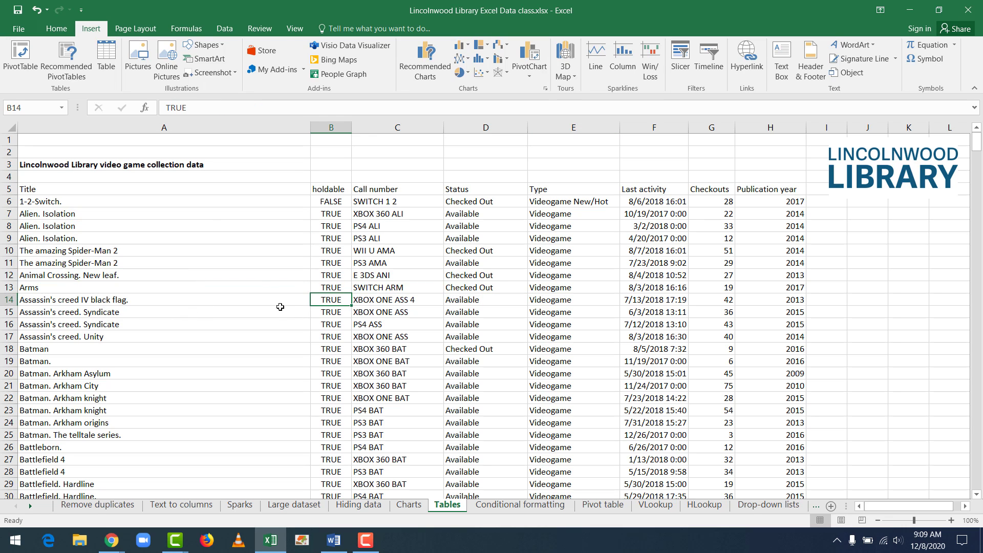
Step: Convert the video game data in A5:H547 into a table with headers
left_click(57, 28)
left_click(92, 29)
left_click(114, 61)
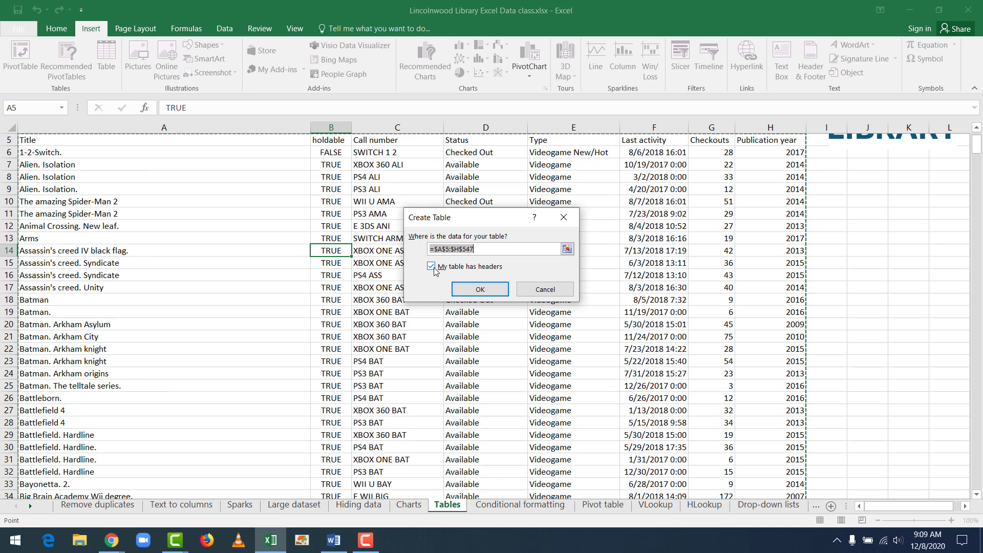
scroll(322, 279, "up", 2)
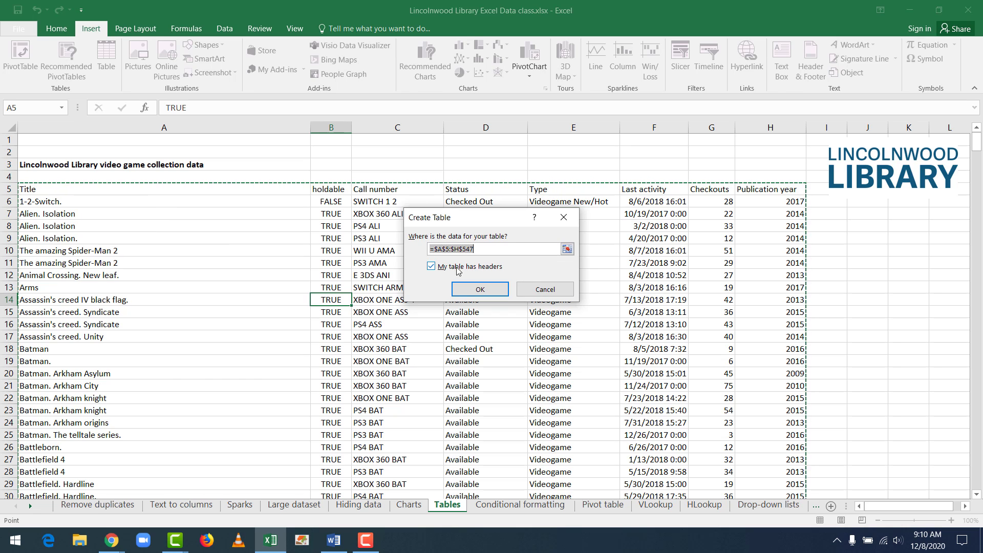
double_click(433, 266)
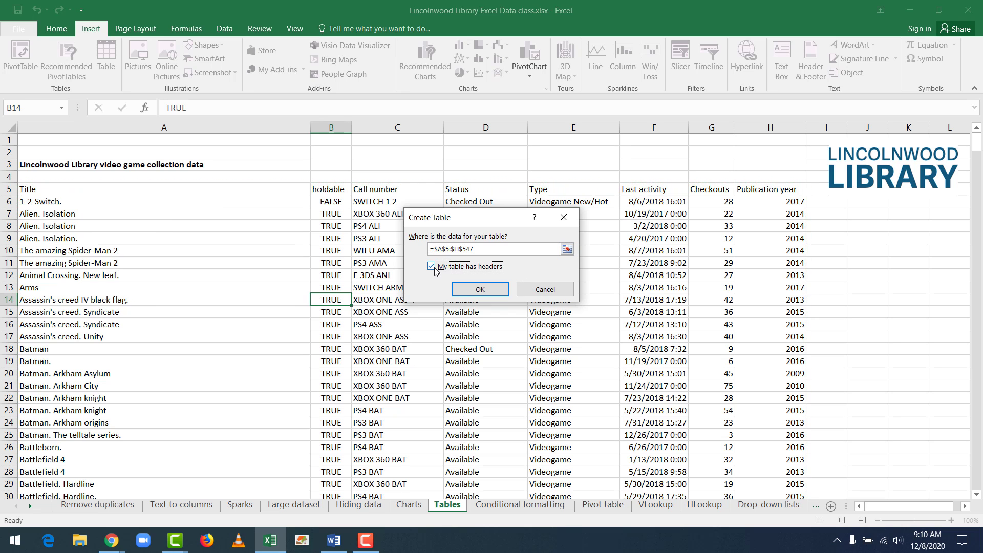
left_click(480, 290)
left_click(480, 290)
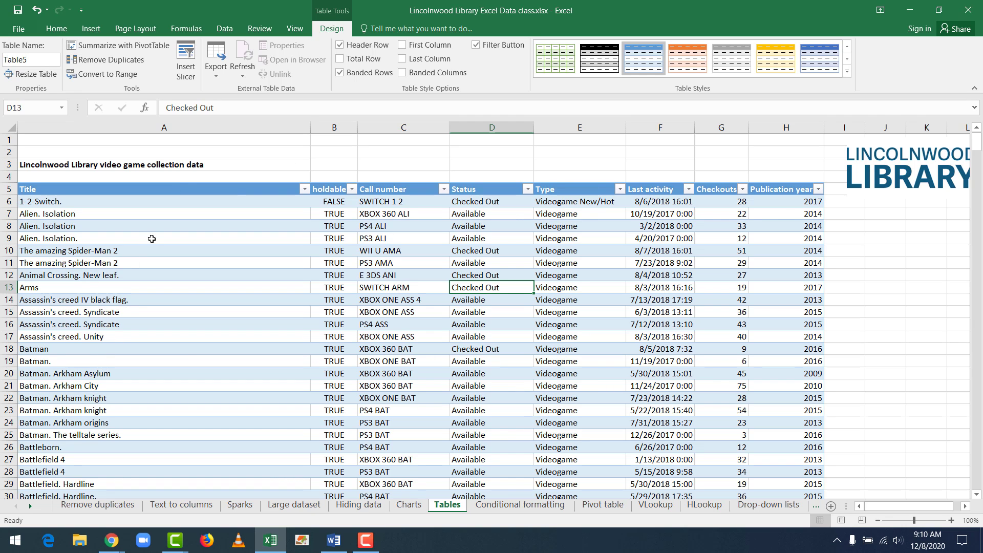
Step: Examine the banded rows of the new table and the sort and filter options of its Title column
scroll(330, 250, "down", 2)
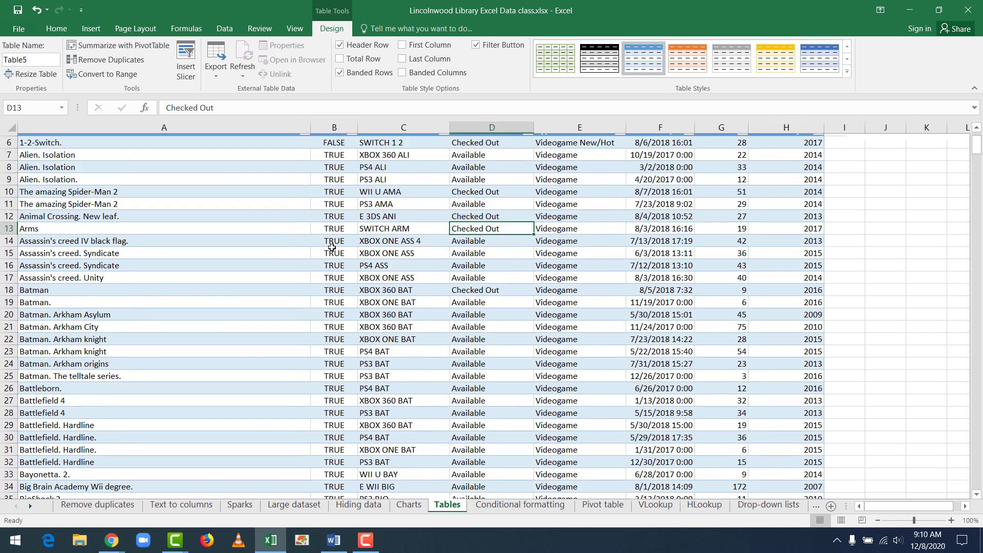
scroll(332, 248, "up", 2)
left_click(304, 188)
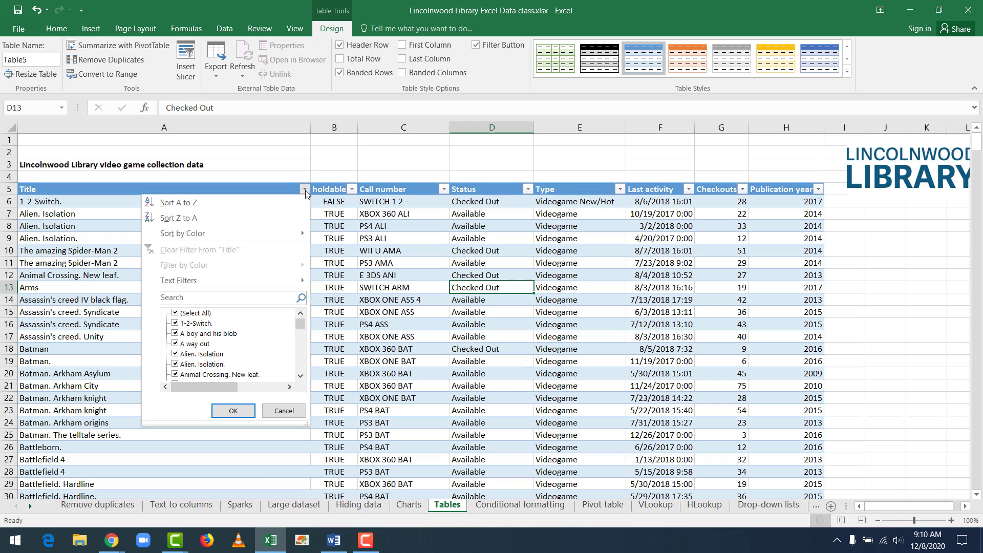
left_click(363, 224)
left_click(381, 238)
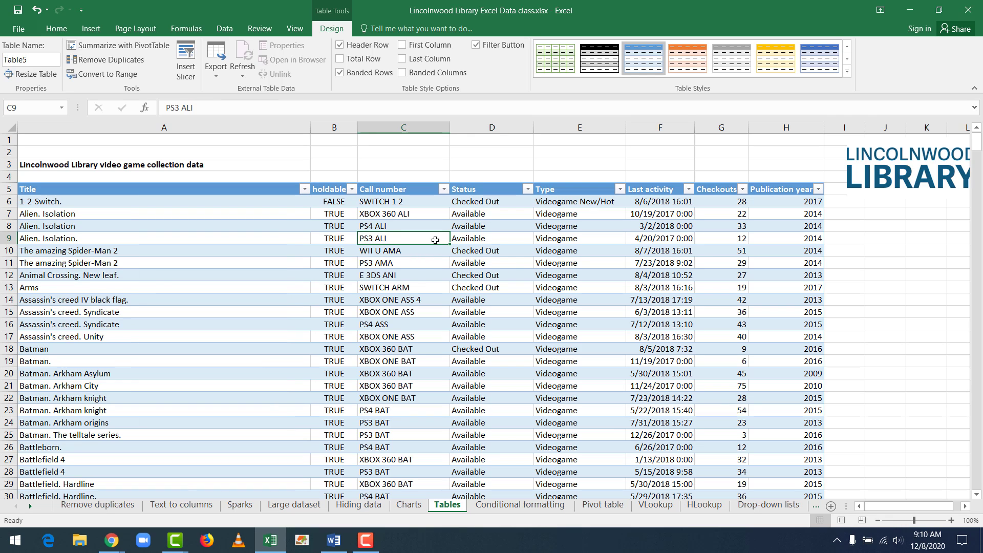
left_click(381, 263)
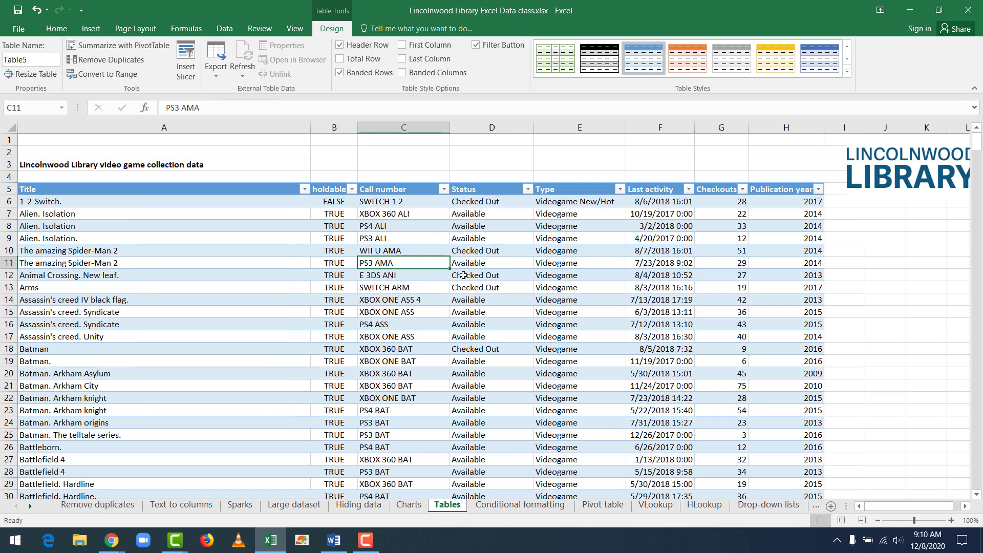
left_click(493, 276)
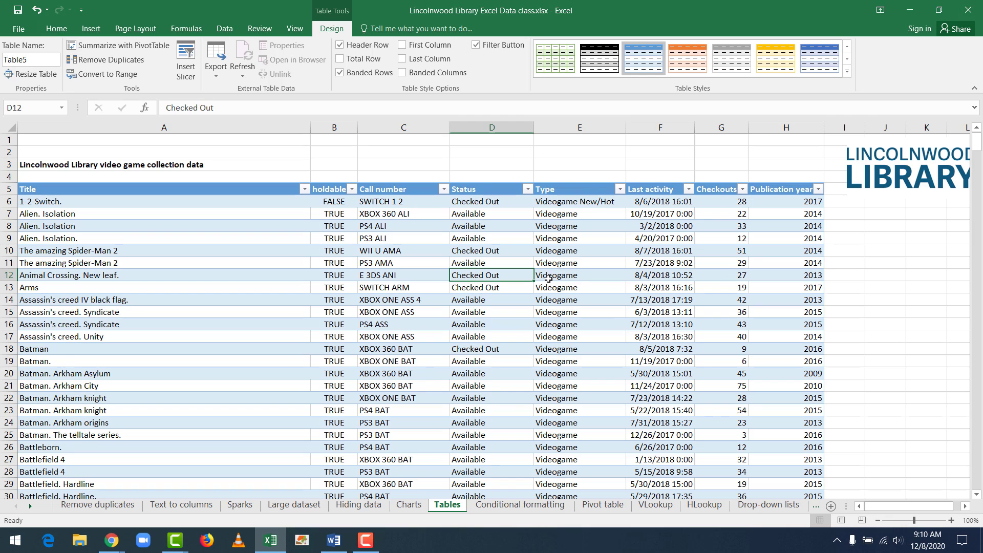
left_click(305, 190)
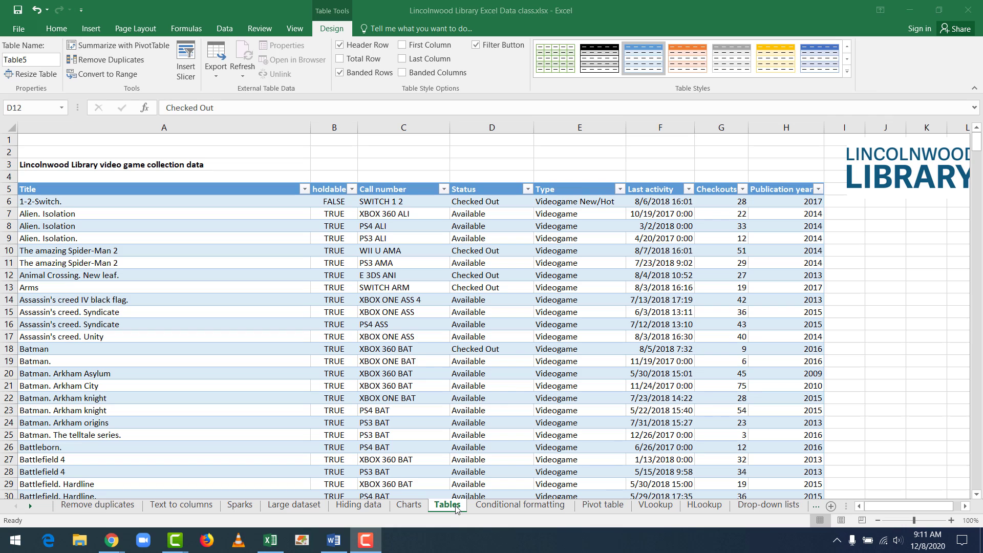
Step: On the Conditional formatting sheet, sort the video game table by Title from Z to A
left_click(497, 507)
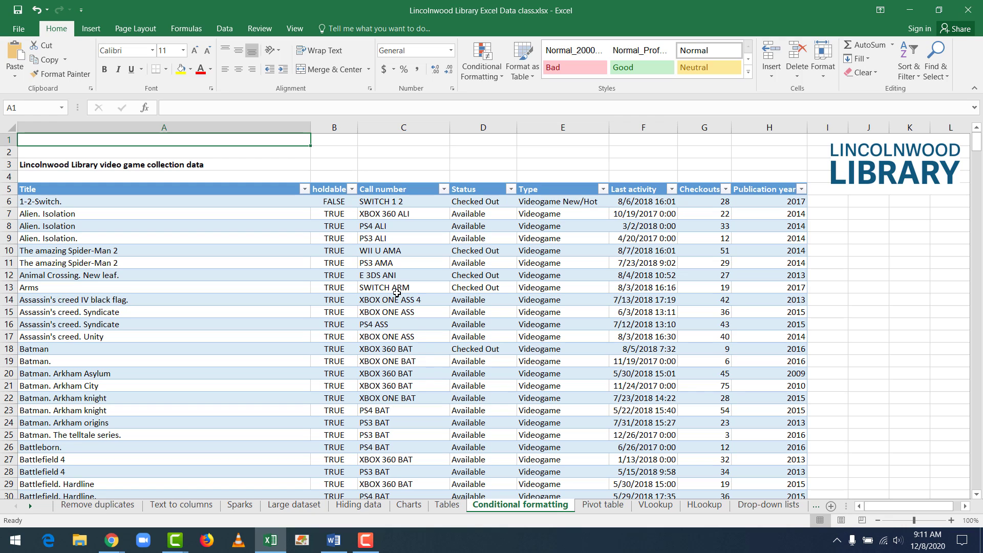
left_click(105, 262)
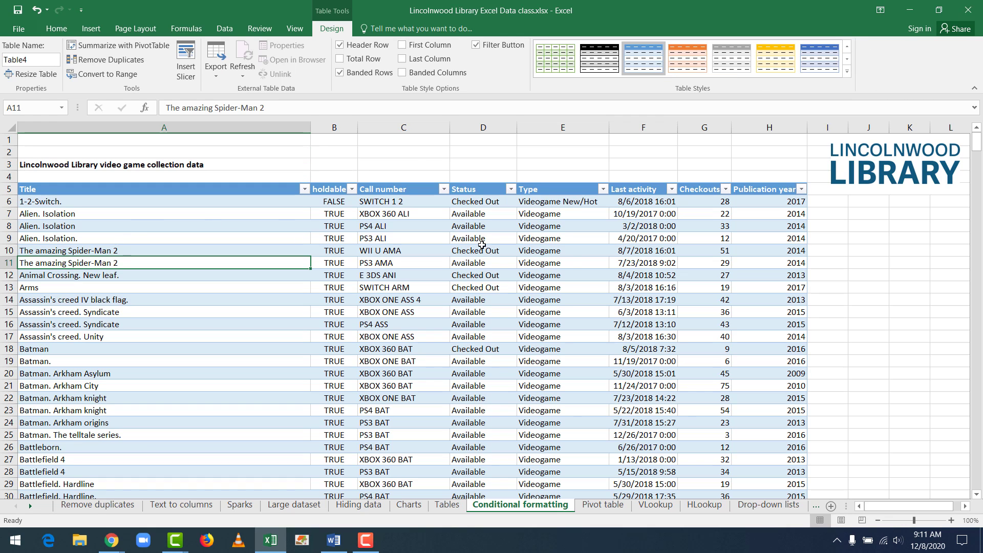
left_click(304, 189)
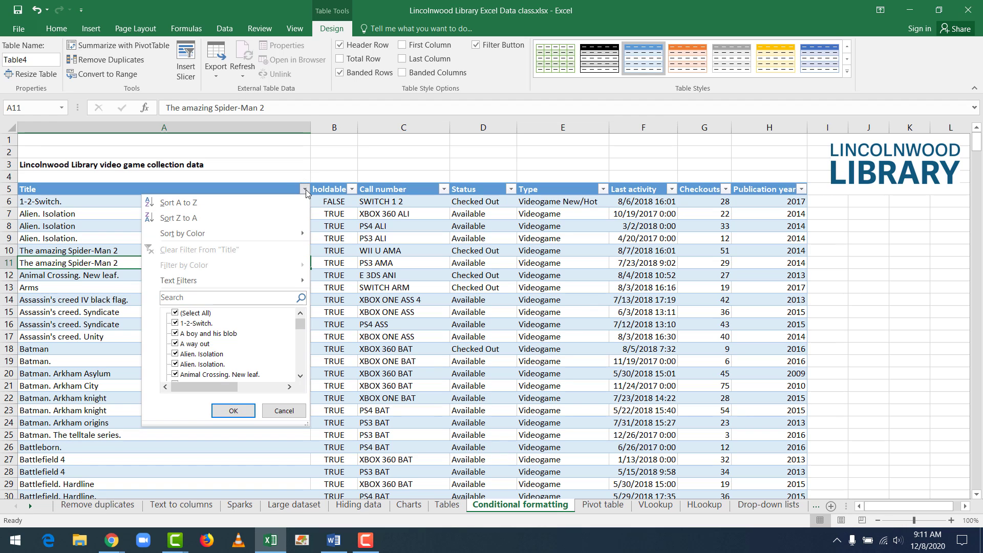
left_click(208, 219)
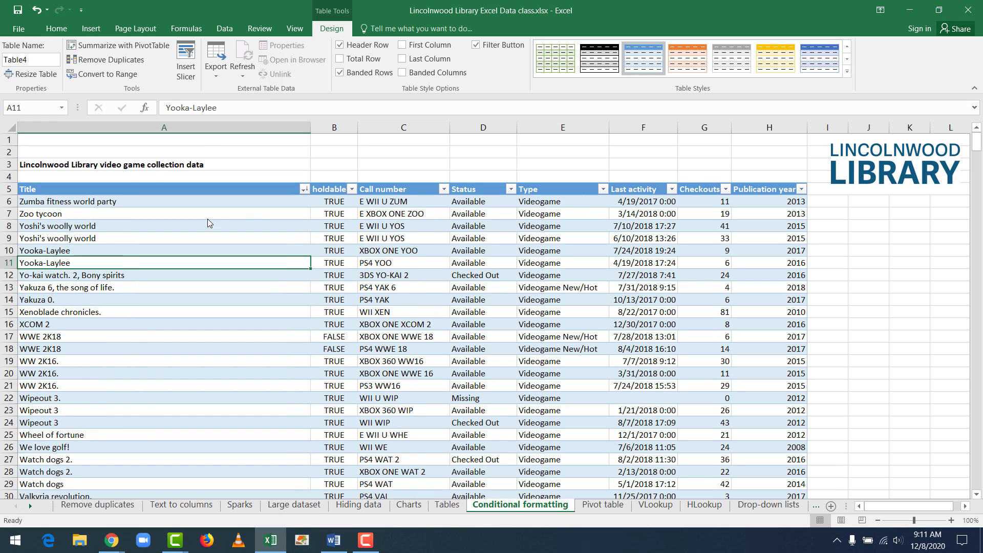
Step: Filter the holdable column to show only TRUE and sort the table by Checkouts from largest to smallest
left_click(352, 190)
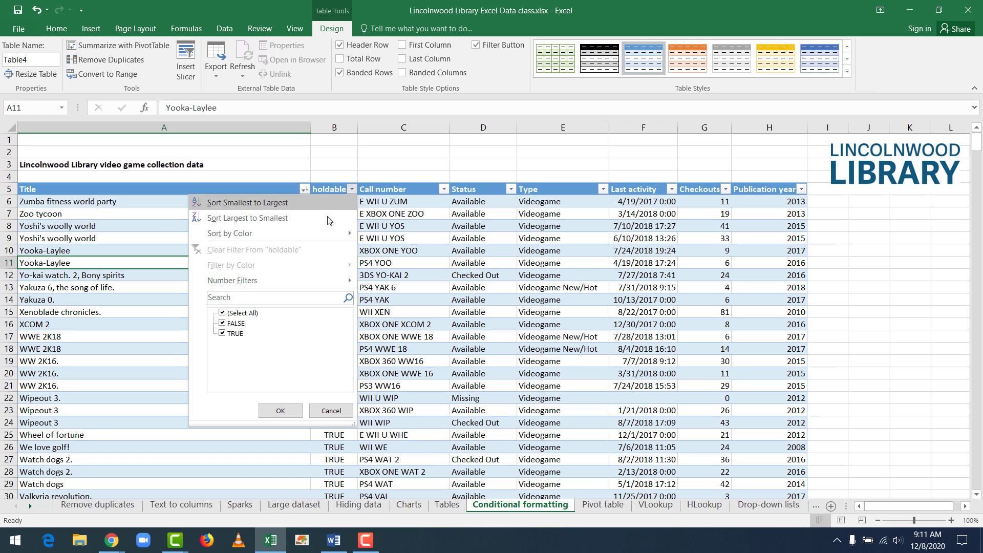
left_click(223, 324)
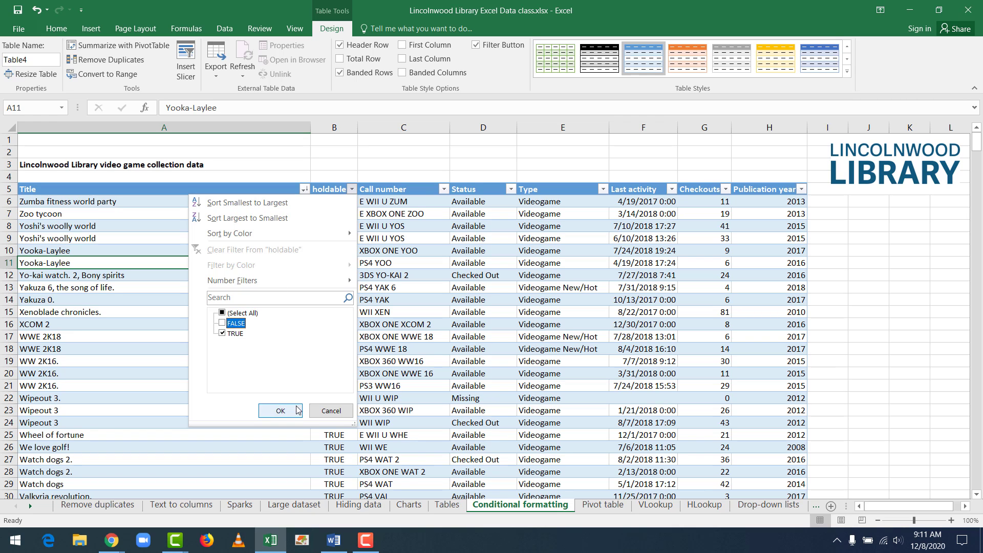
left_click(284, 409)
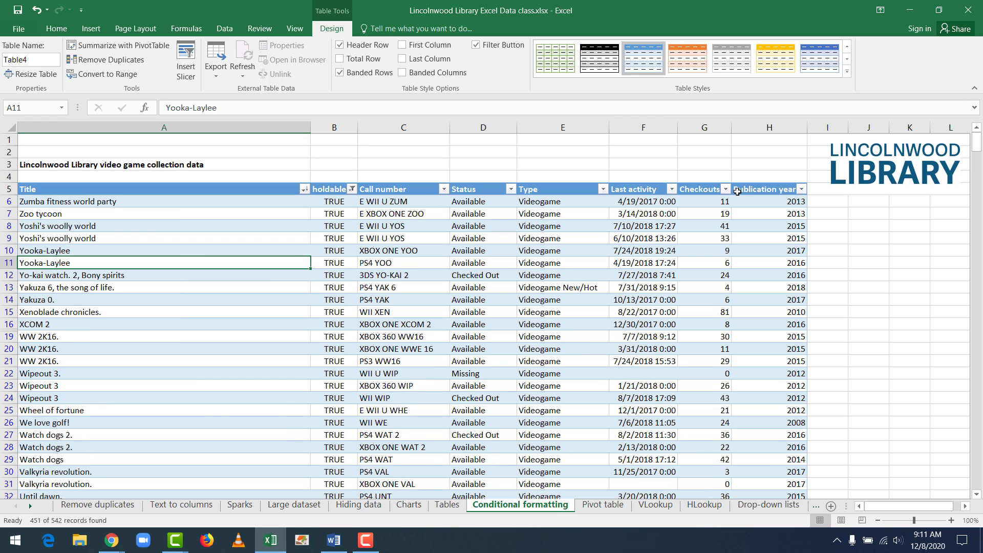
left_click(726, 190)
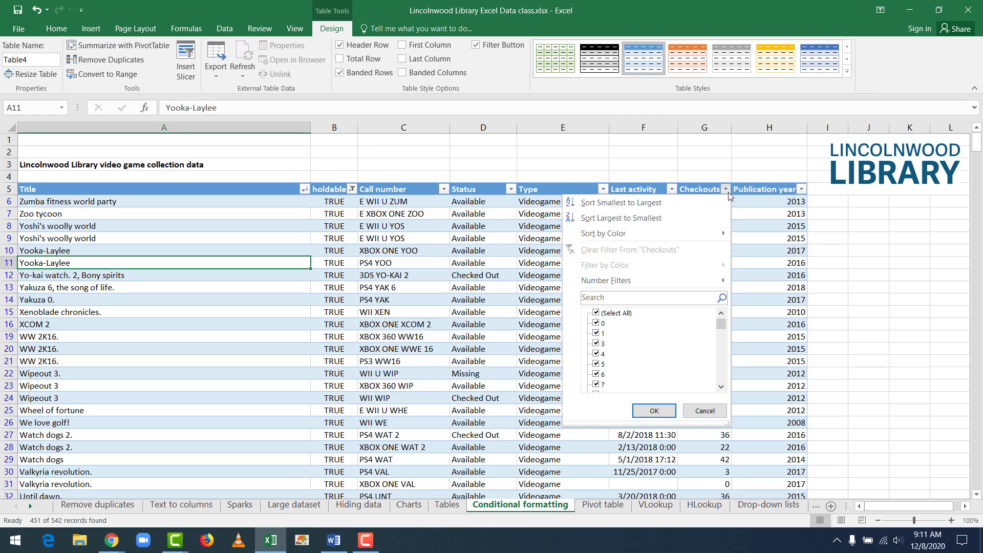
left_click(668, 220)
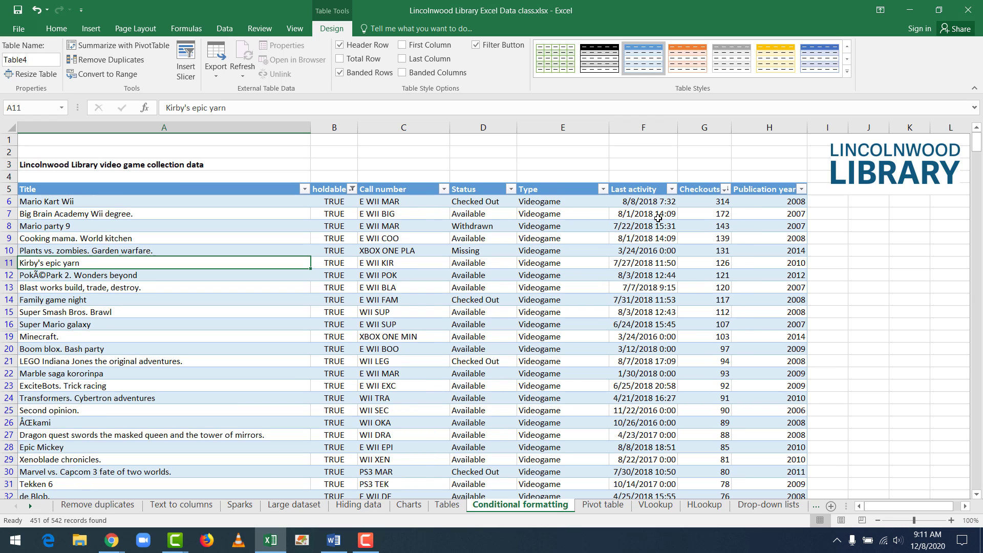
Step: Review the date filter choices for the Last activity column without applying any
left_click(671, 190)
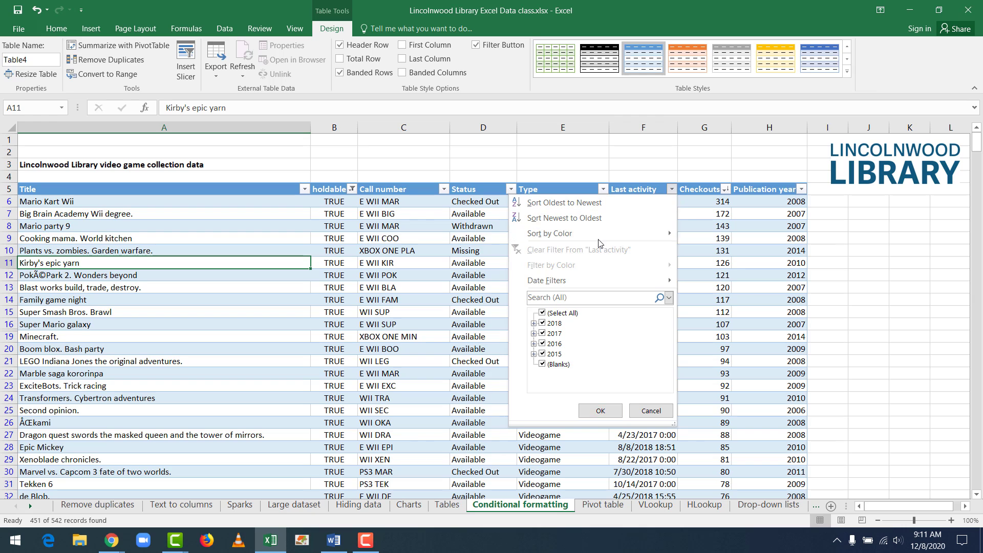
mouse_move(596, 288)
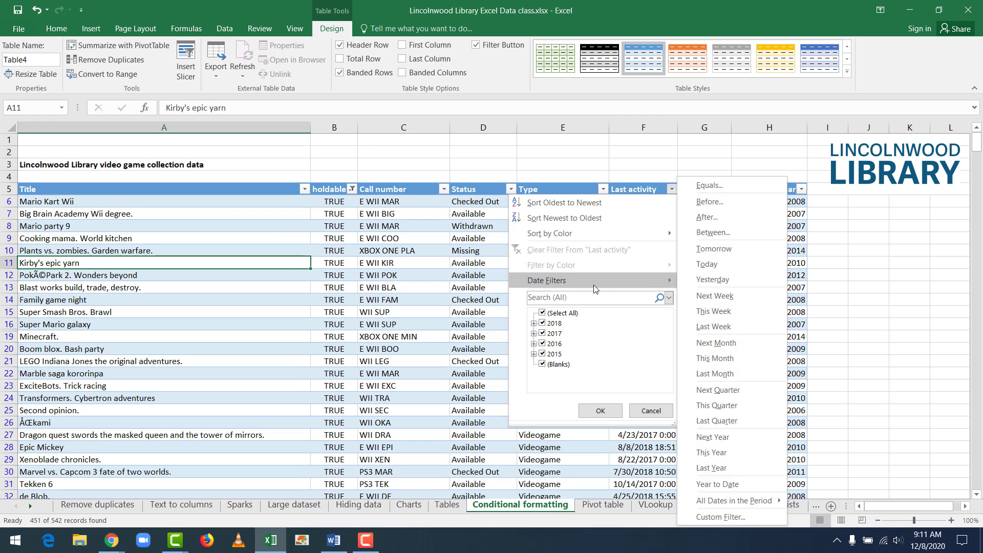
left_click(285, 278)
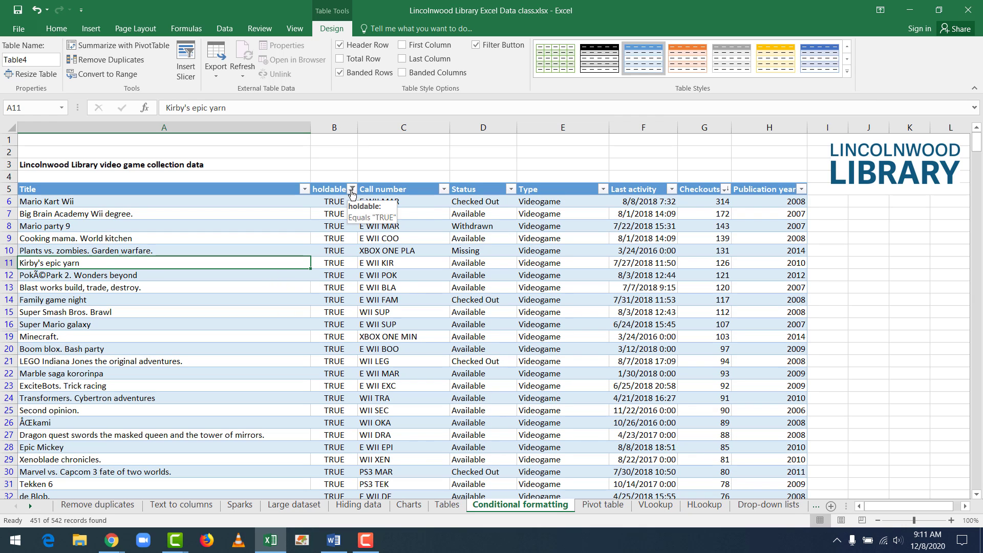
Step: Clear the filter from the holdable column
left_click(352, 191)
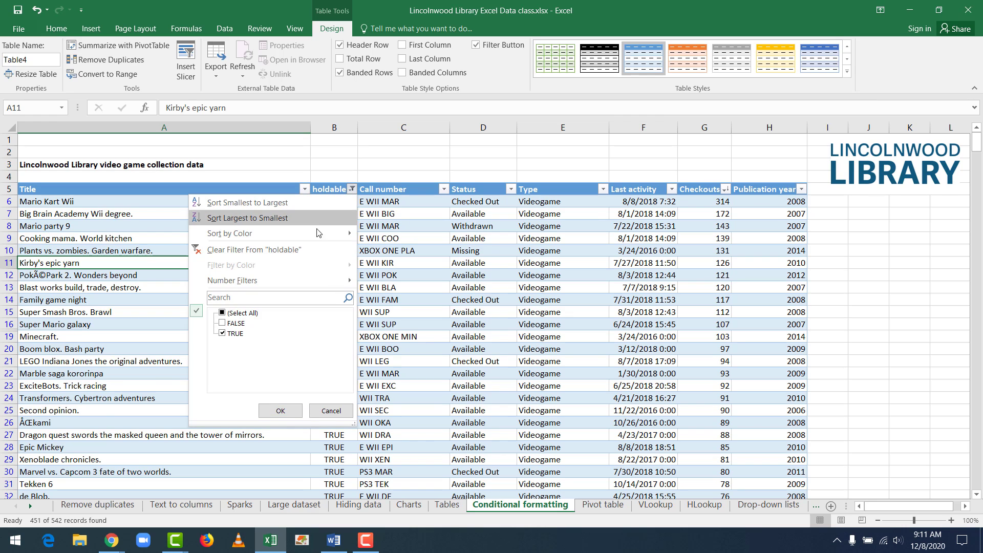
left_click(296, 250)
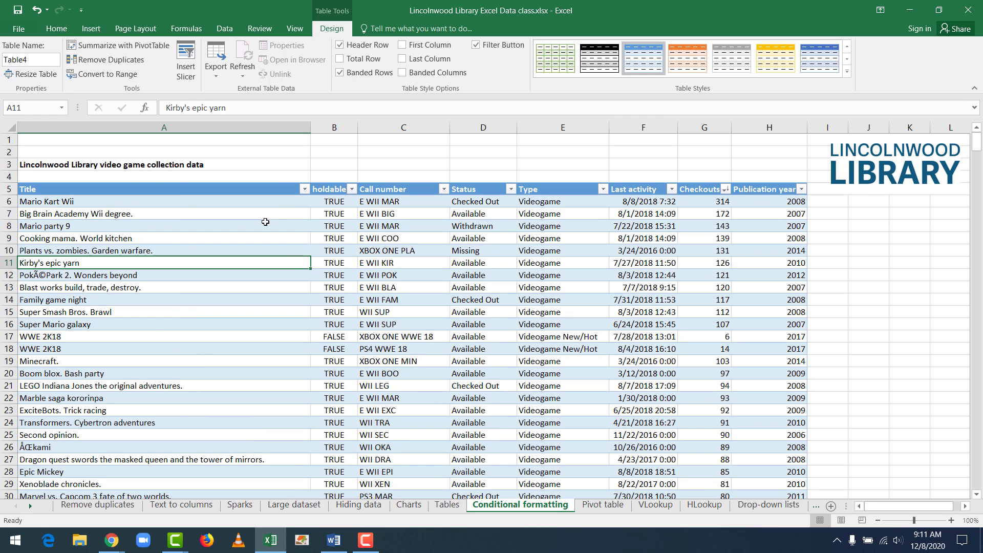
Step: Sort the video game table by Title from A to Z
left_click(304, 188)
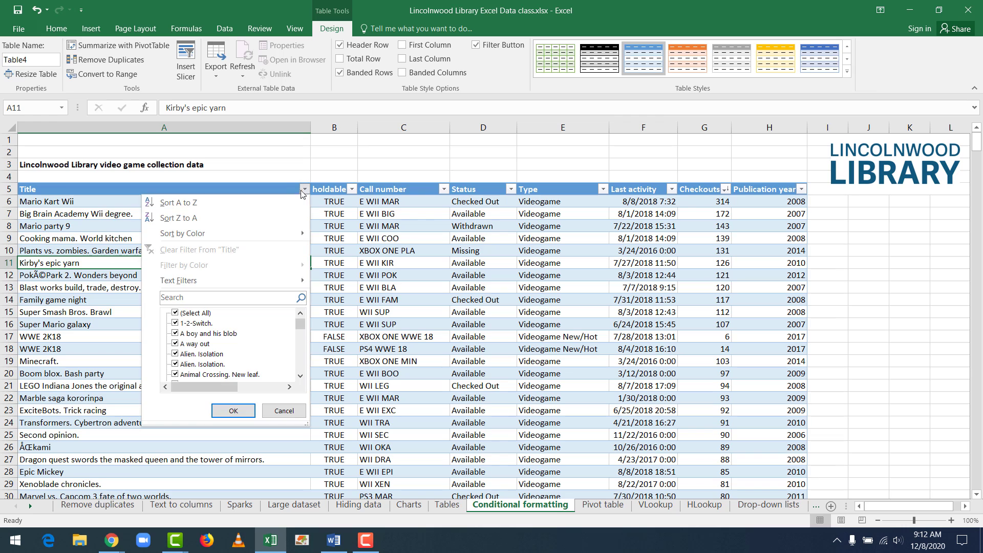
left_click(283, 205)
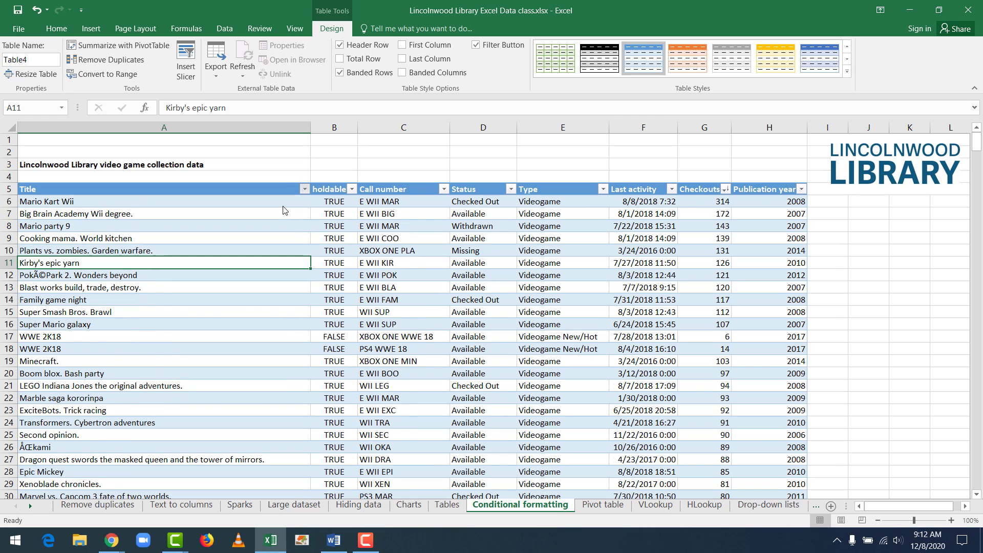
left_click(217, 218)
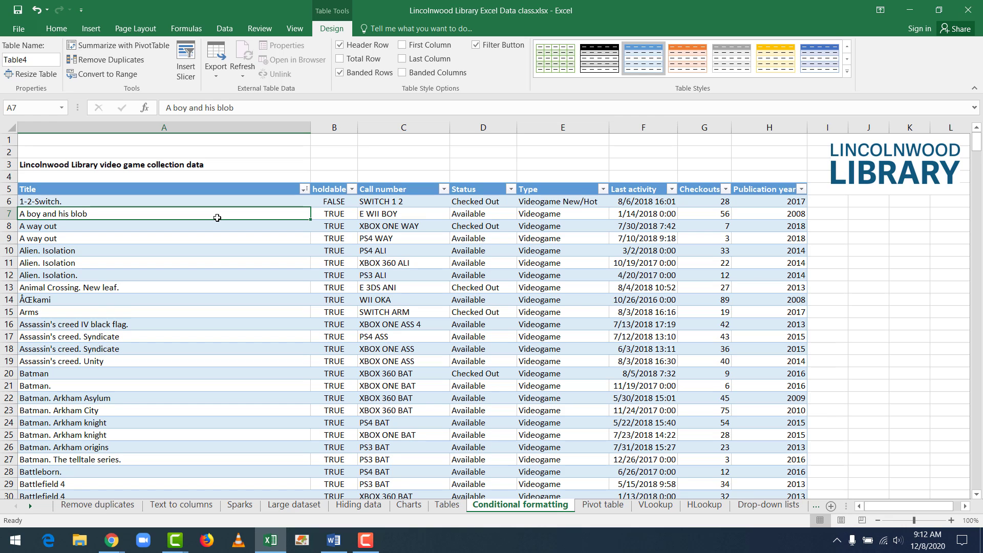
Step: Examine which games in the Status column are checked out and which are available
left_click(478, 200)
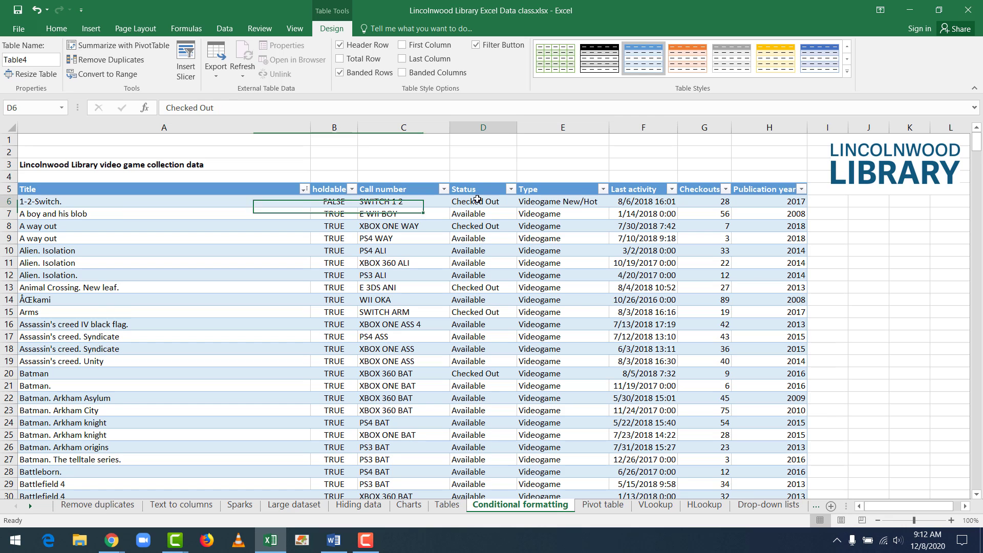
left_click(485, 228)
left_click(489, 291)
left_click(498, 313)
left_click(489, 374)
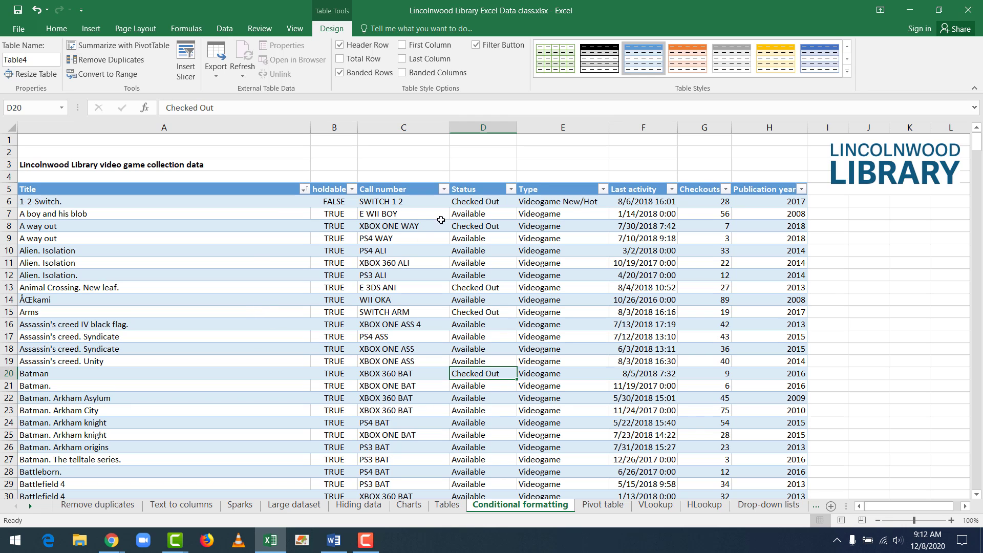
left_click(482, 240)
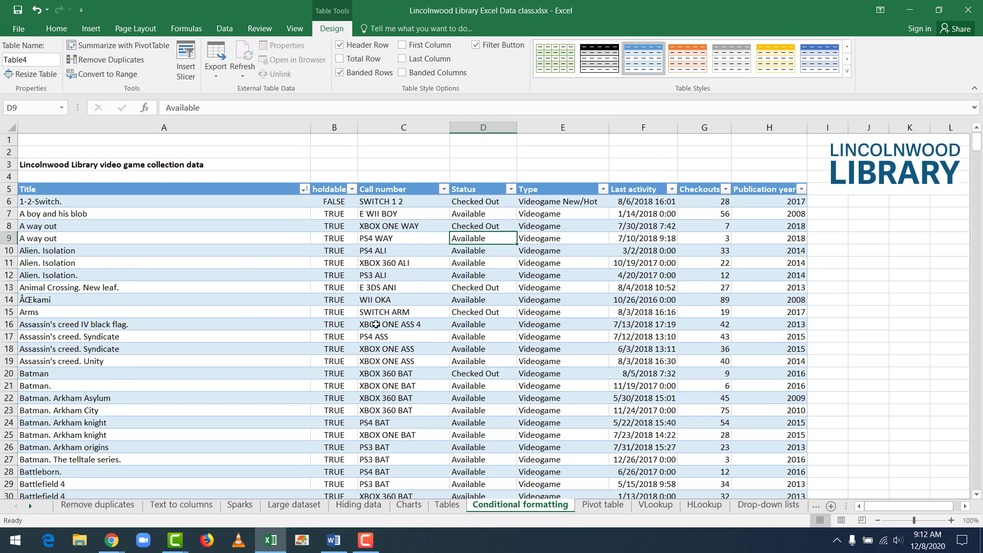
scroll(378, 316, "down", 10)
scroll(377, 316, "up", 10)
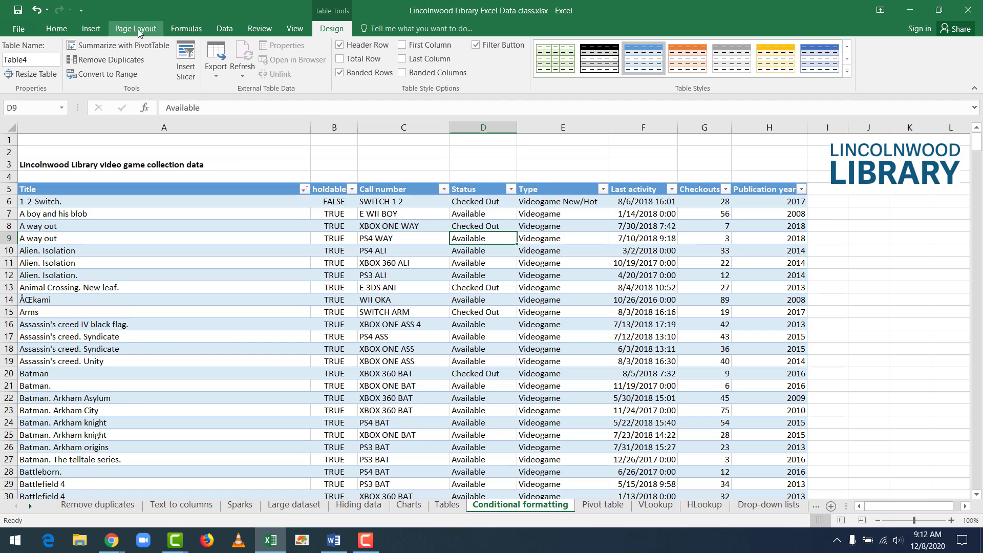
Step: Start a Text That Contains highlight rule on the whole Status column for the text "Checked Out"
left_click(57, 28)
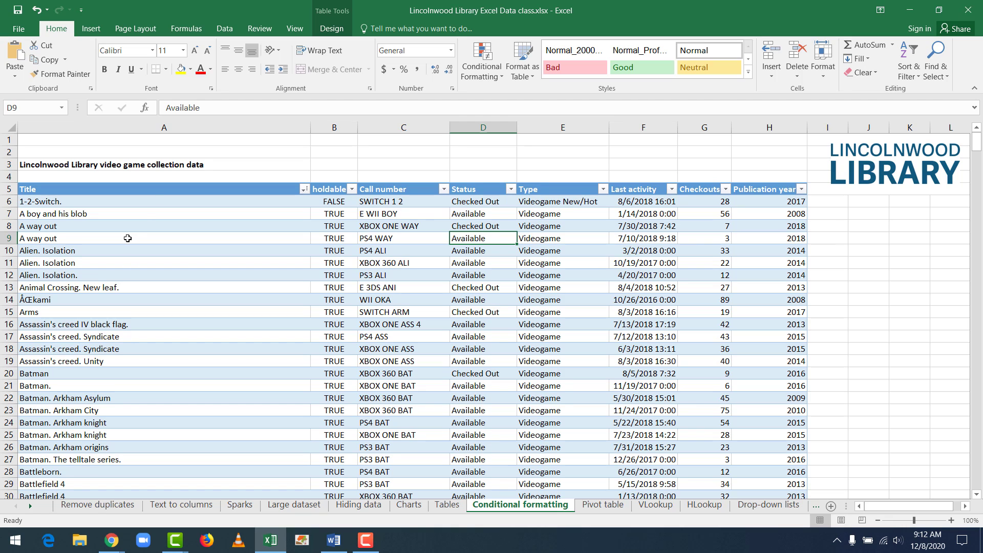
left_click(420, 271)
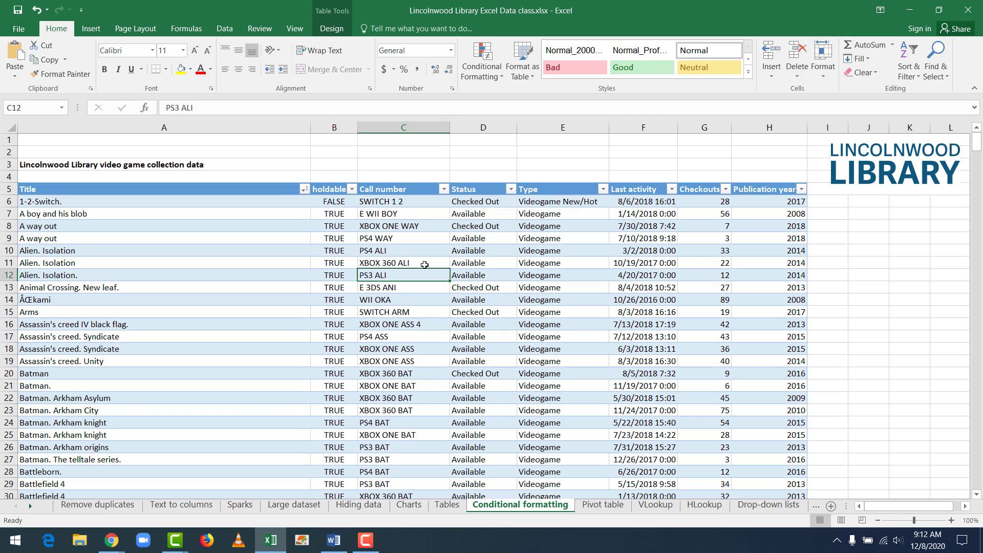
left_click(471, 124)
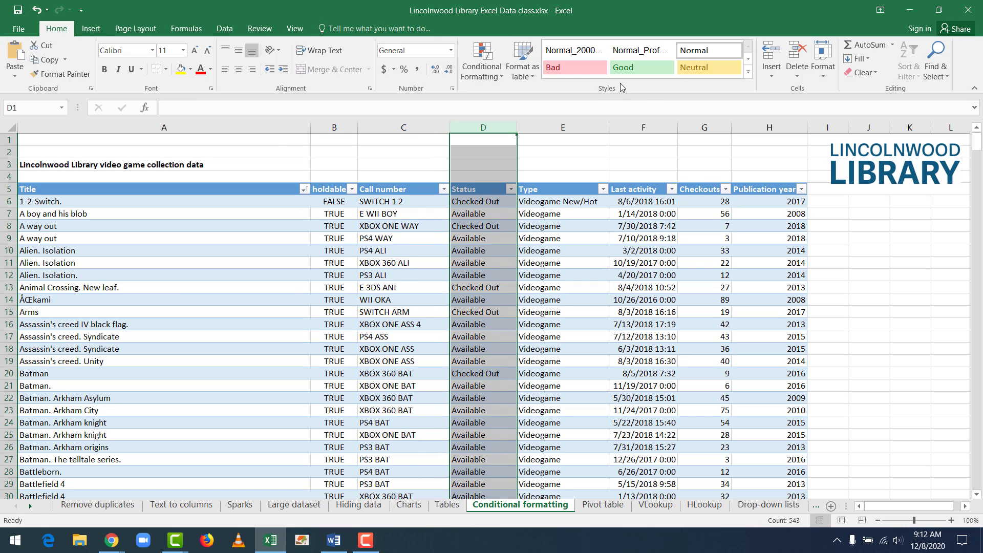
left_click(494, 77)
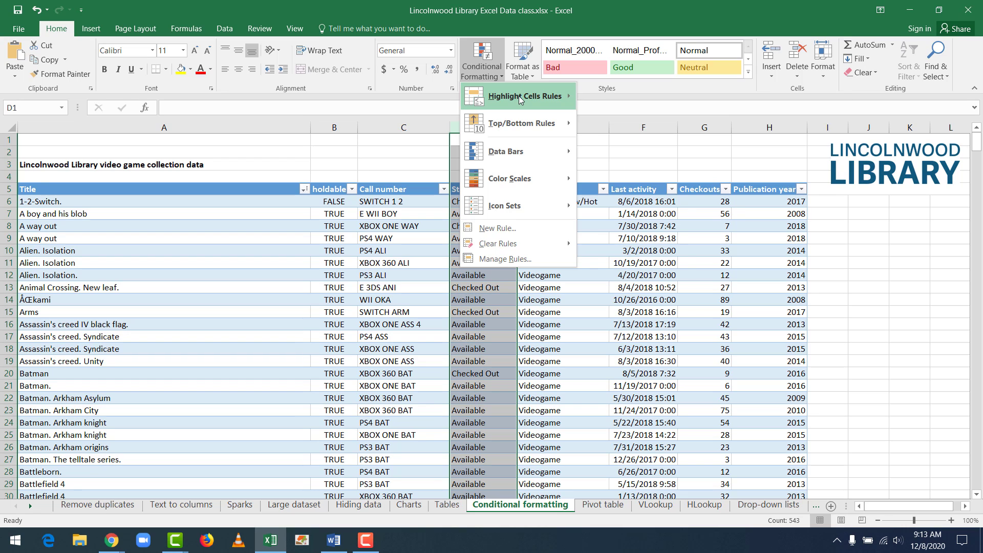
mouse_move(518, 96)
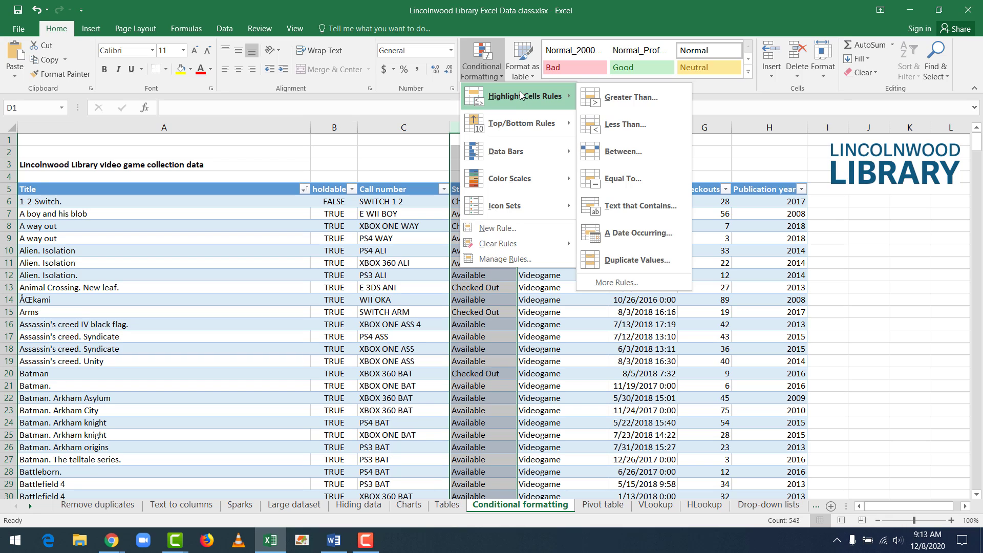
mouse_move(523, 126)
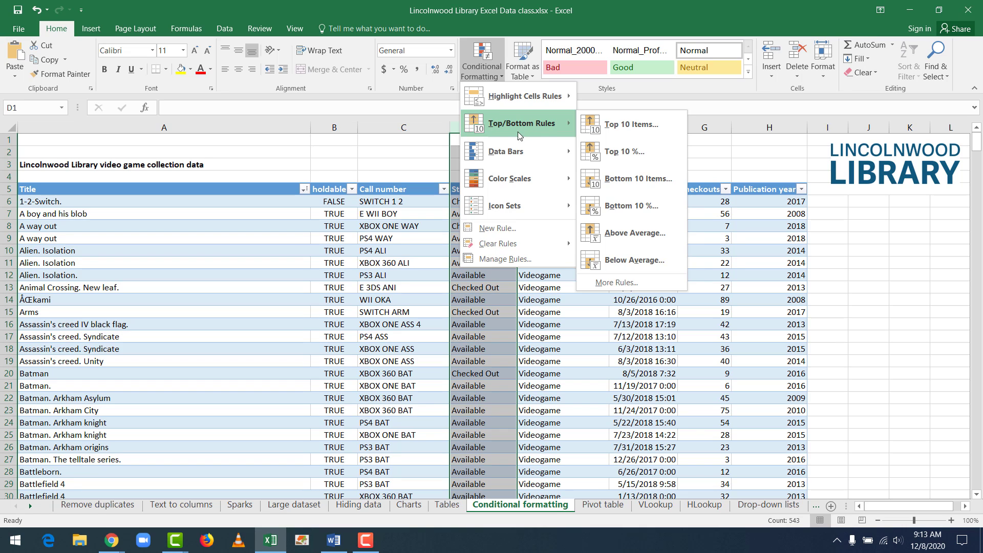
mouse_move(521, 153)
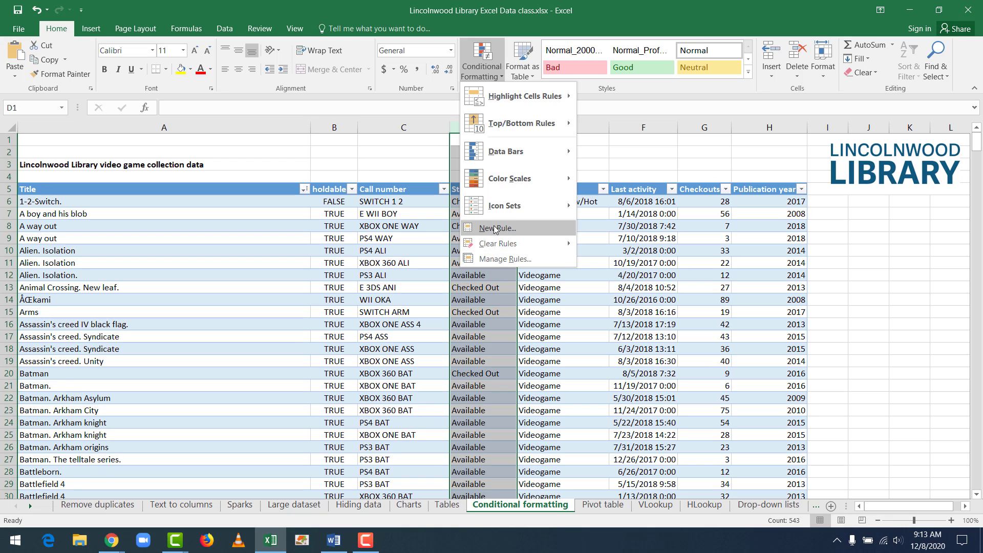
mouse_move(506, 248)
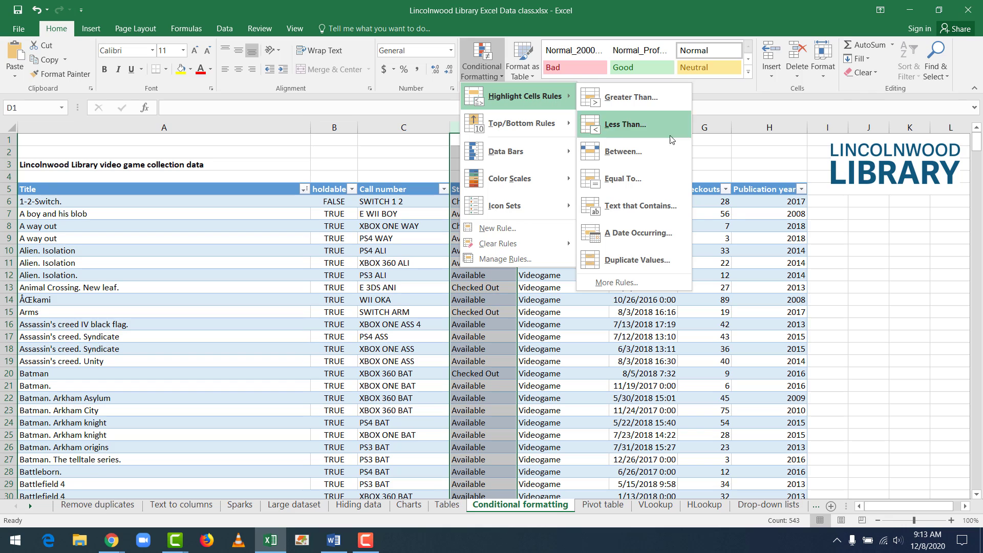
left_click(649, 208)
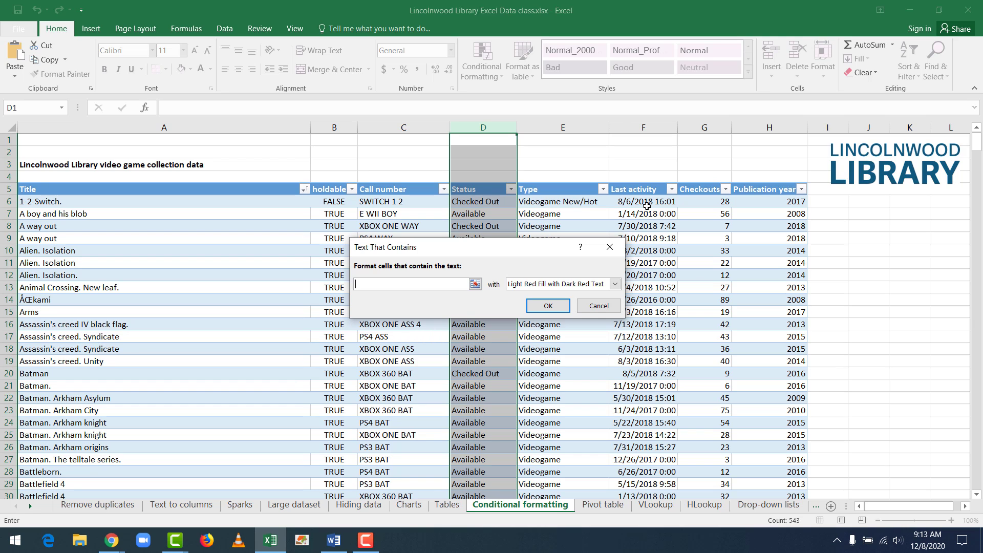
type("Checked")
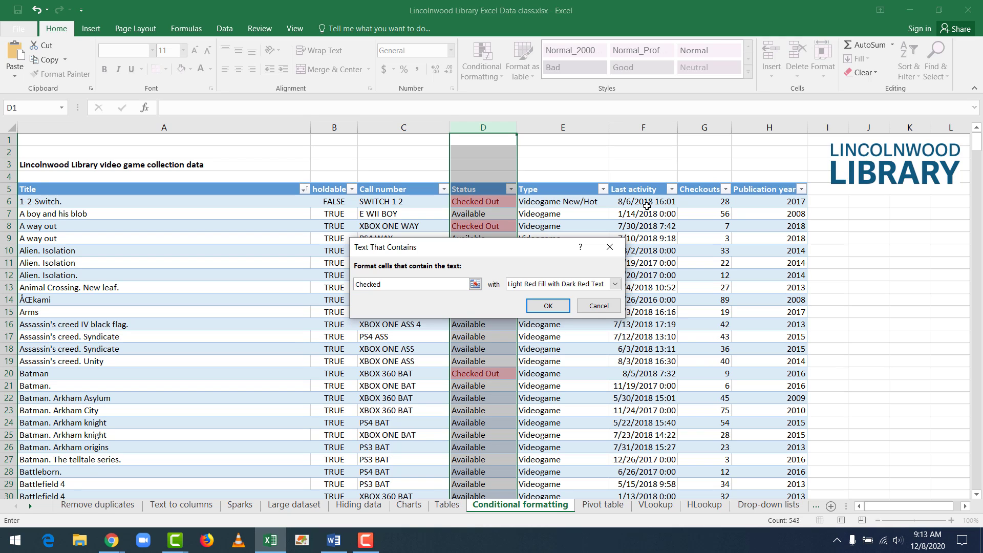
type(" Out")
Step: Give the text rule the Green Fill with Dark Green Text format and apply it
left_click(615, 285)
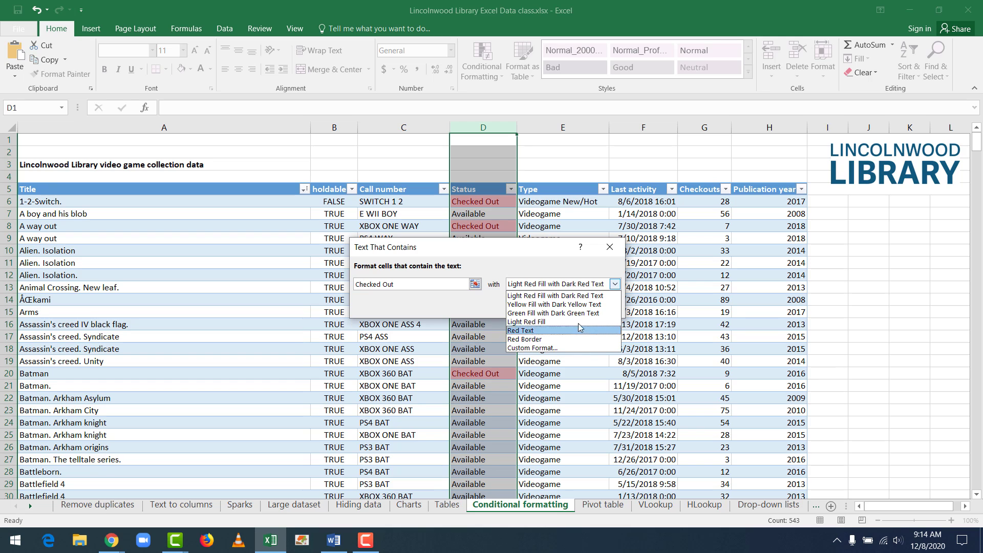
left_click(536, 314)
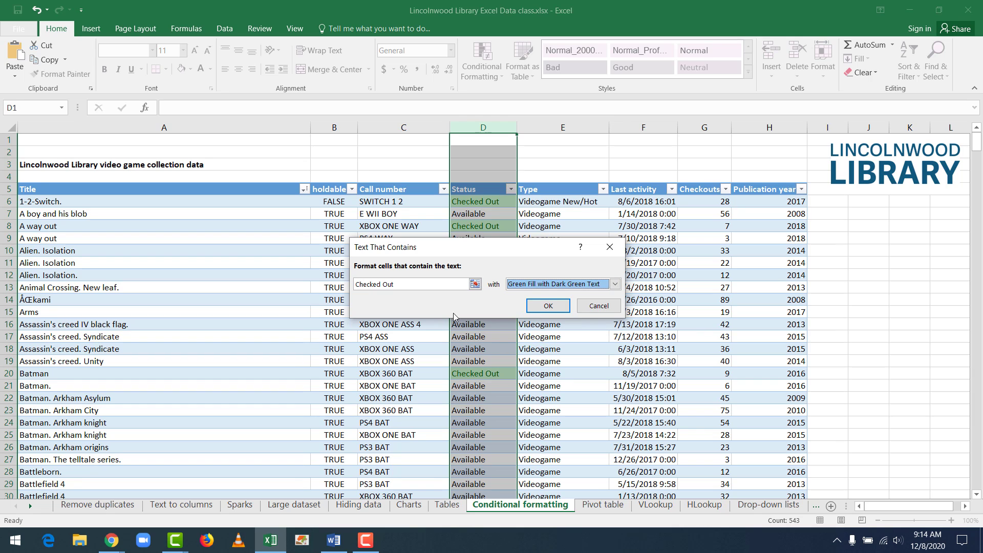
left_click(550, 307)
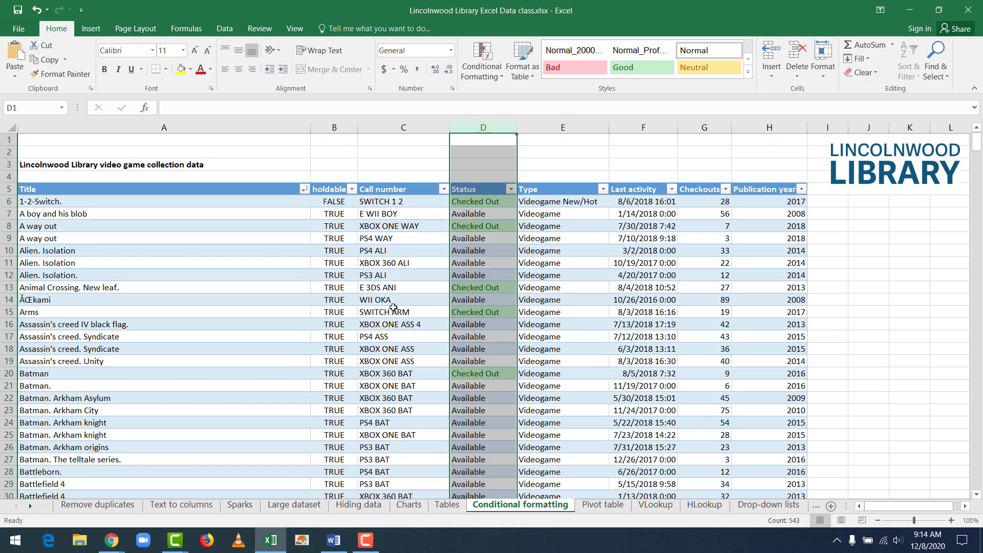
left_click(371, 310)
Step: Look through the whole table to check the highlighting in the Status column
scroll(373, 293, "down", 20)
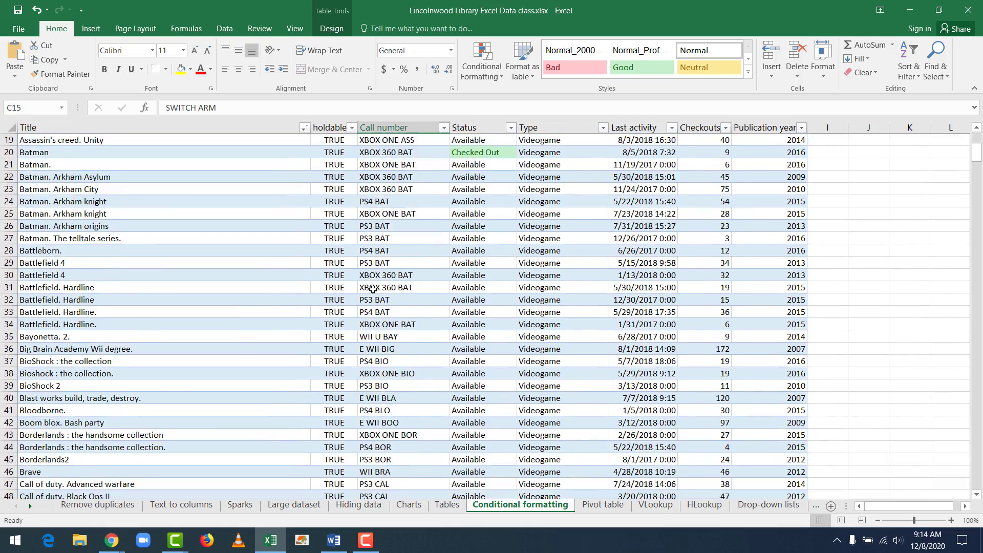
scroll(373, 281, "down", 20)
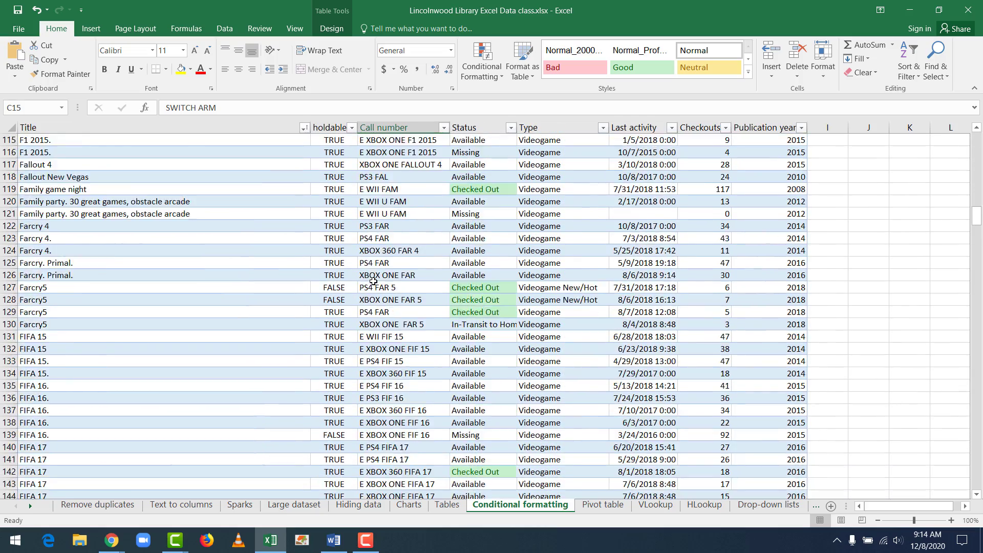
scroll(373, 280, "down", 20)
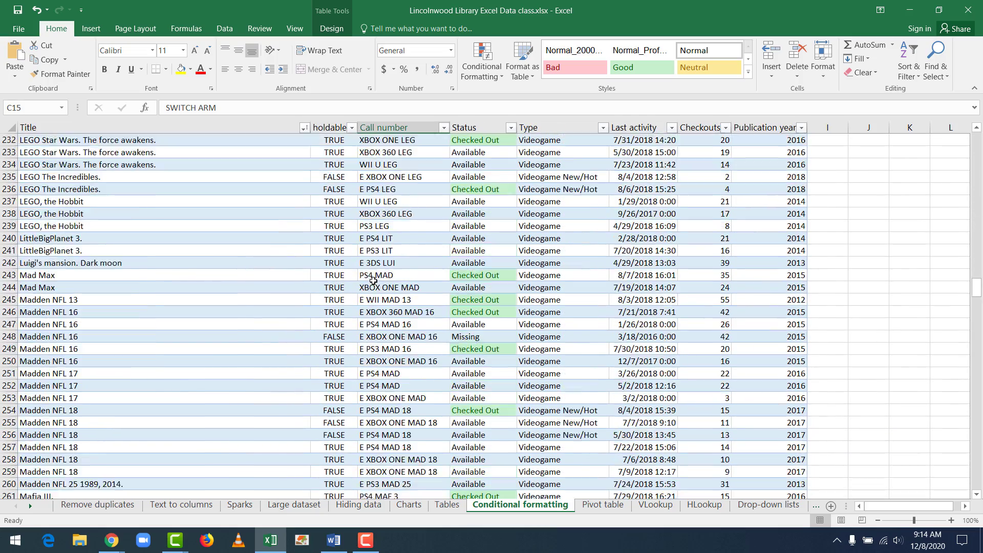
scroll(372, 279, "down", 20)
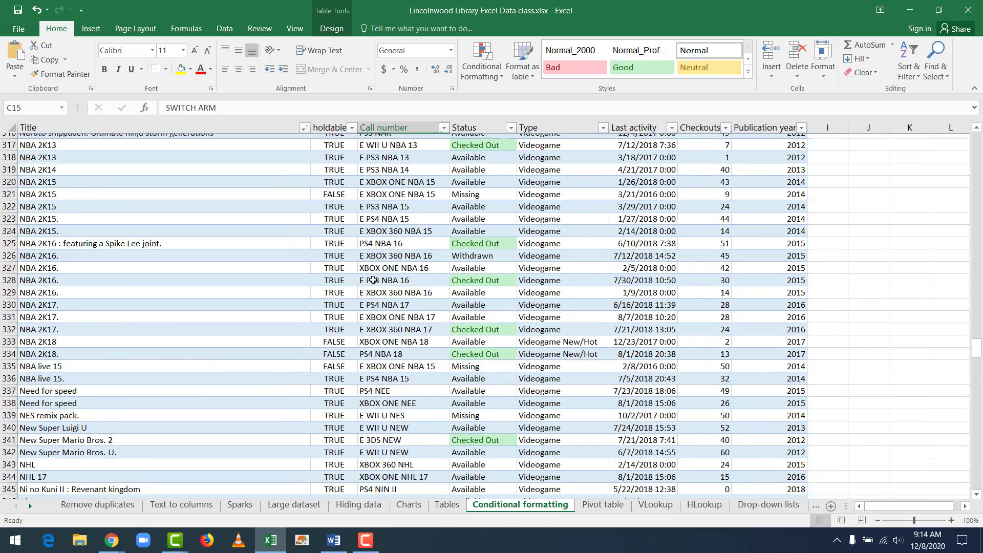
scroll(373, 277, "up", 20)
scroll(373, 275, "up", 20)
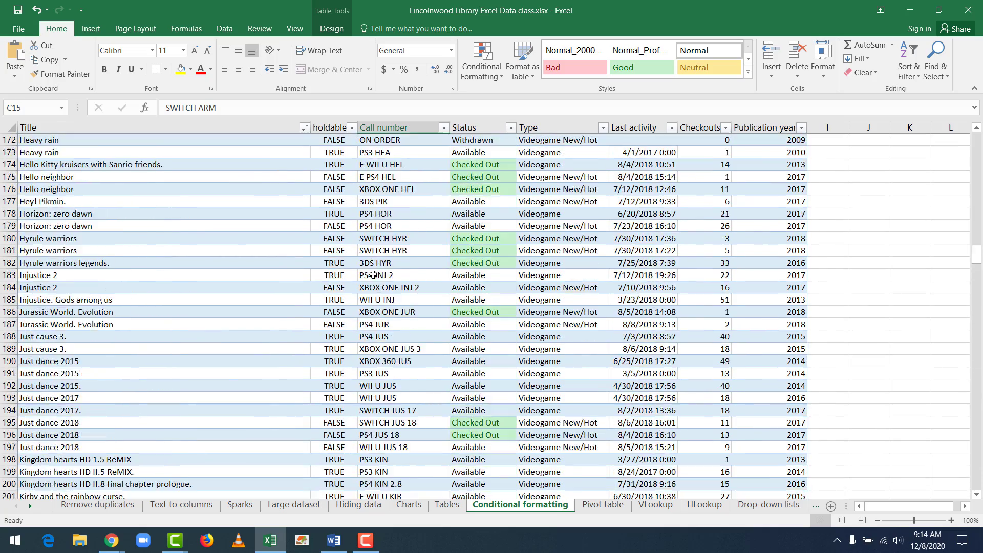
scroll(374, 275, "up", 20)
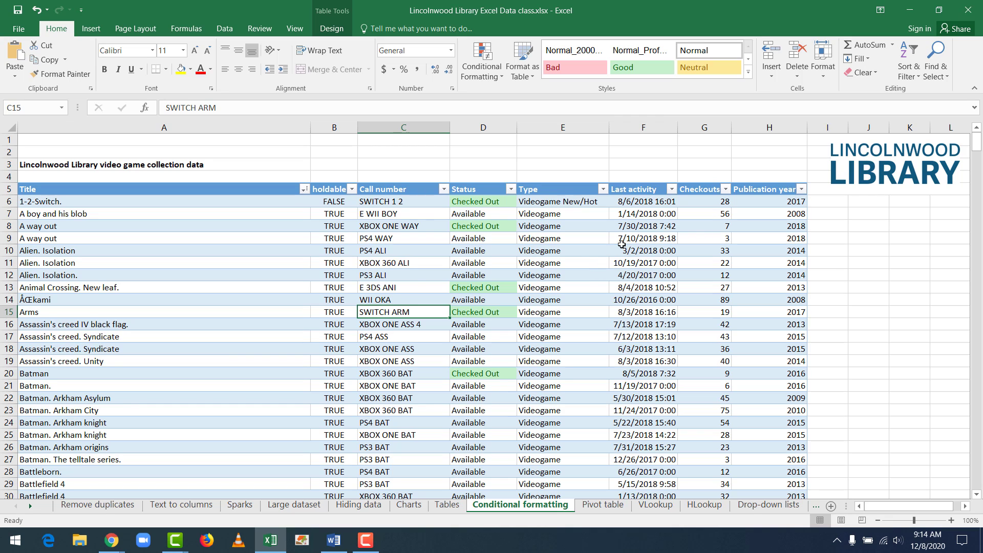
Step: Add blue gradient-fill data bars to the whole Checkouts column
left_click(639, 218)
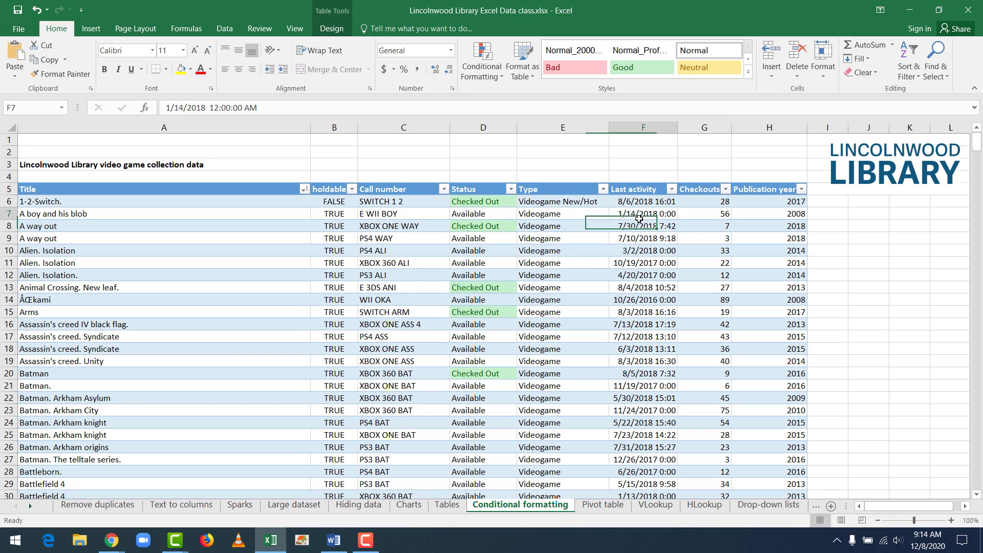
left_click(709, 123)
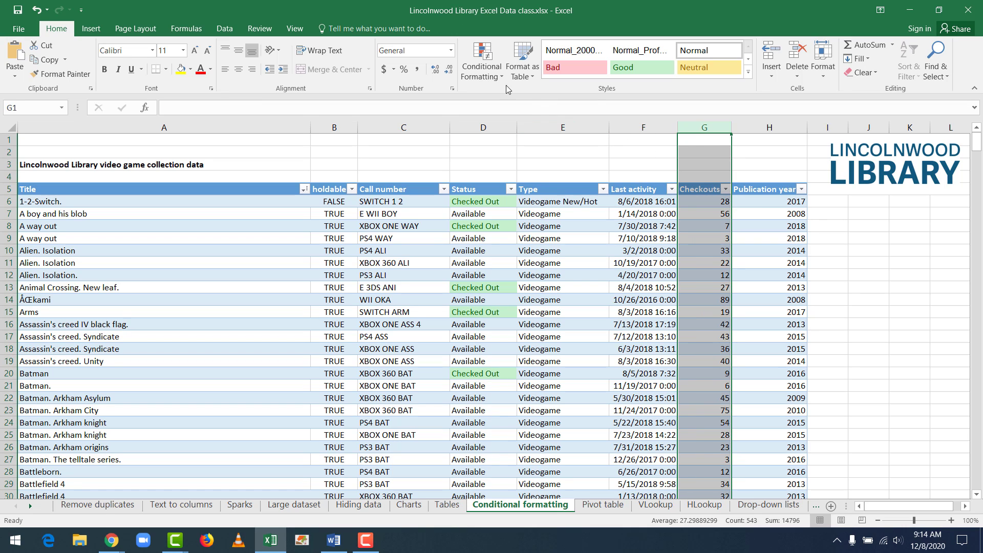
left_click(493, 77)
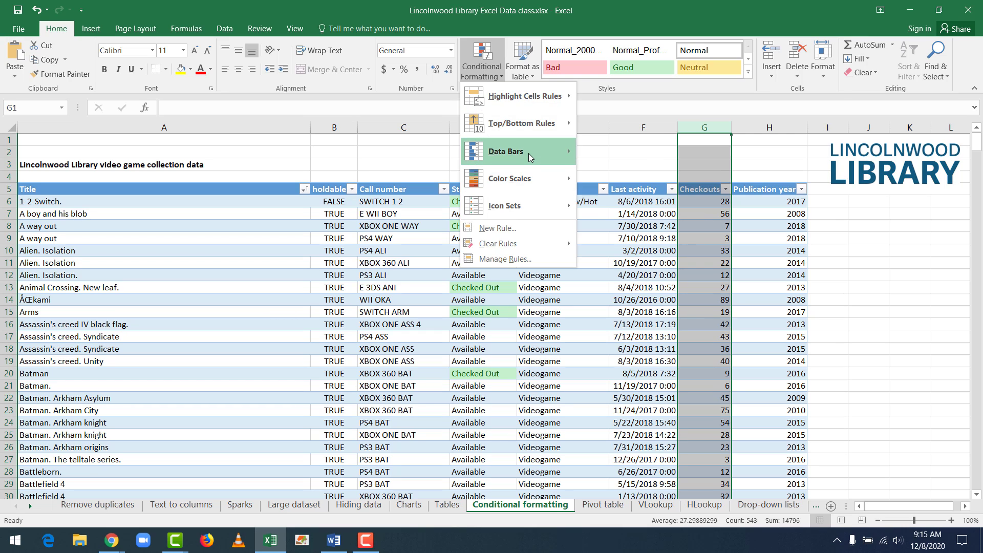
mouse_move(529, 152)
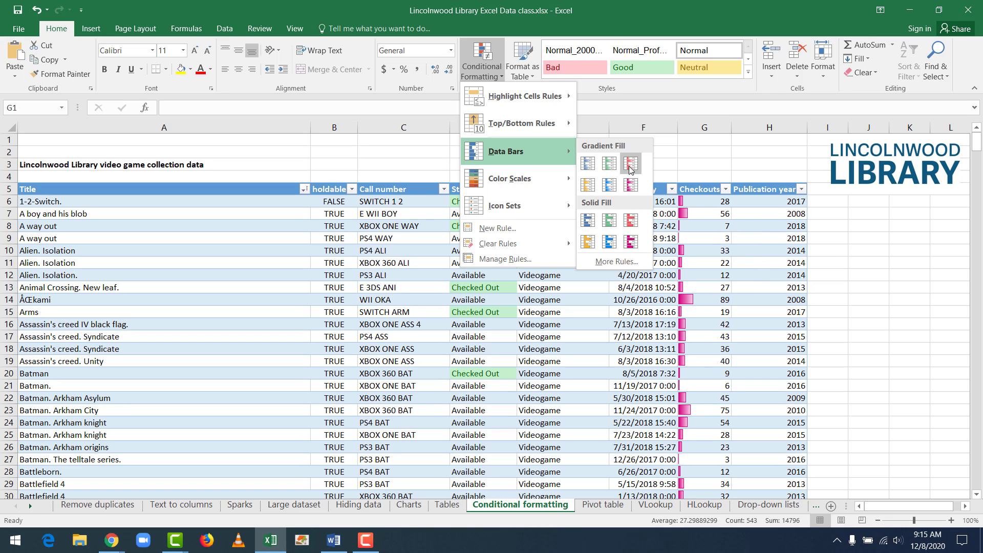
left_click(593, 170)
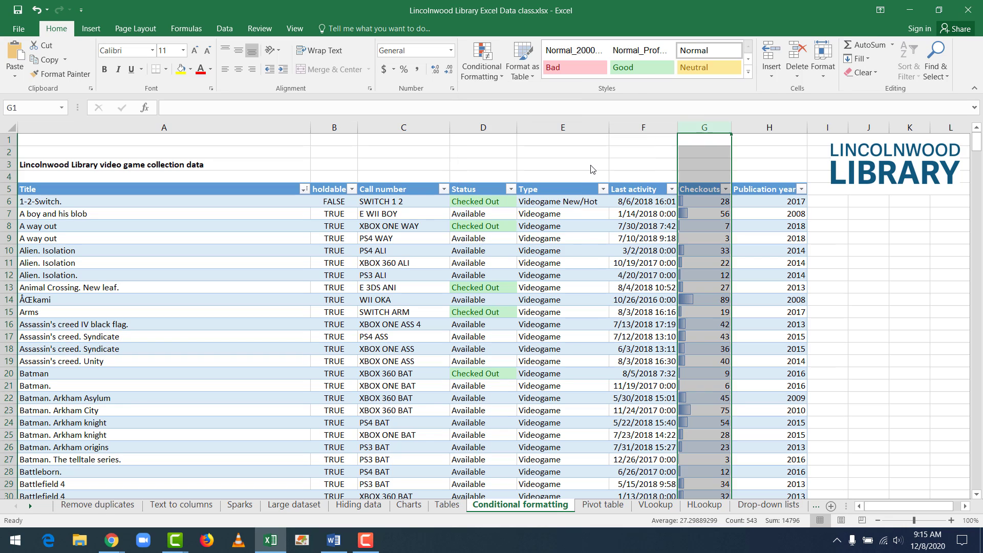
left_click(598, 266)
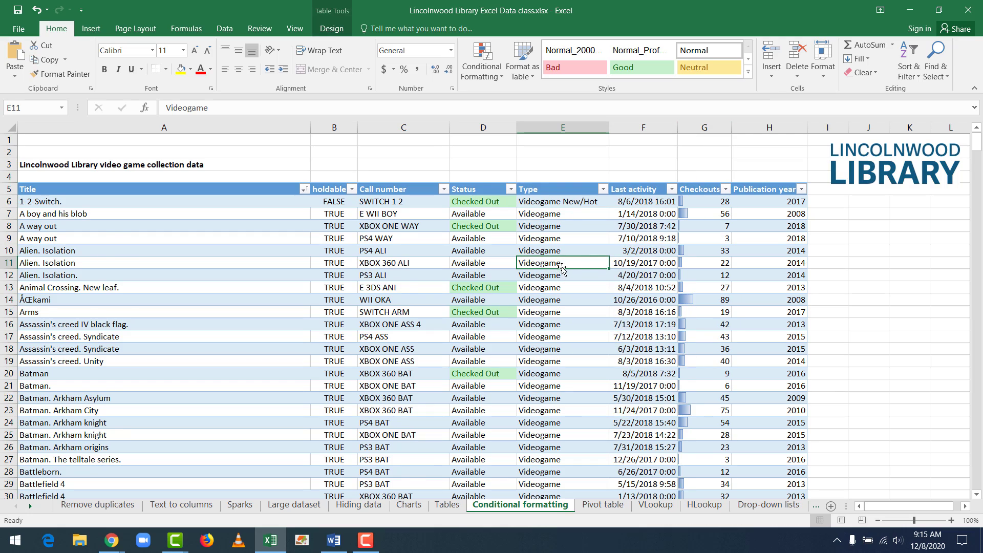
Step: Compare the Checkouts data bars and select the "Big Brain Academy Wii degree." row from Title through Checkouts
scroll(568, 267, "down", 5)
scroll(579, 260, "down", 4)
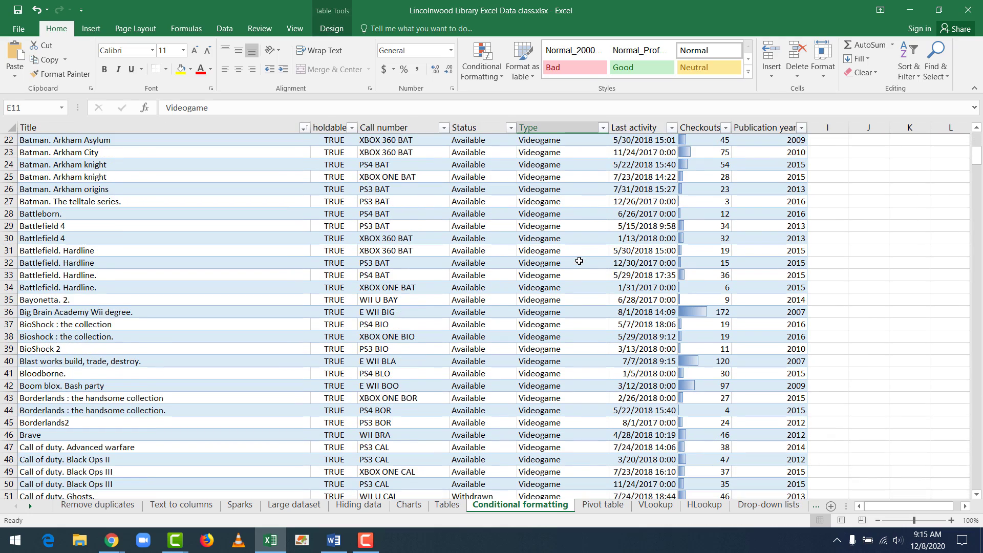
left_click(639, 273)
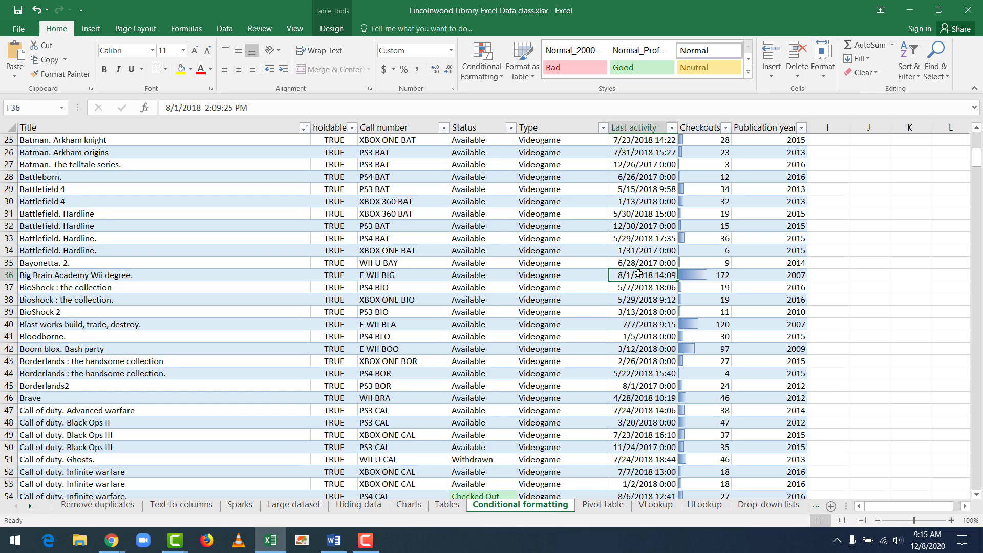
left_click_drag(161, 277, 696, 277)
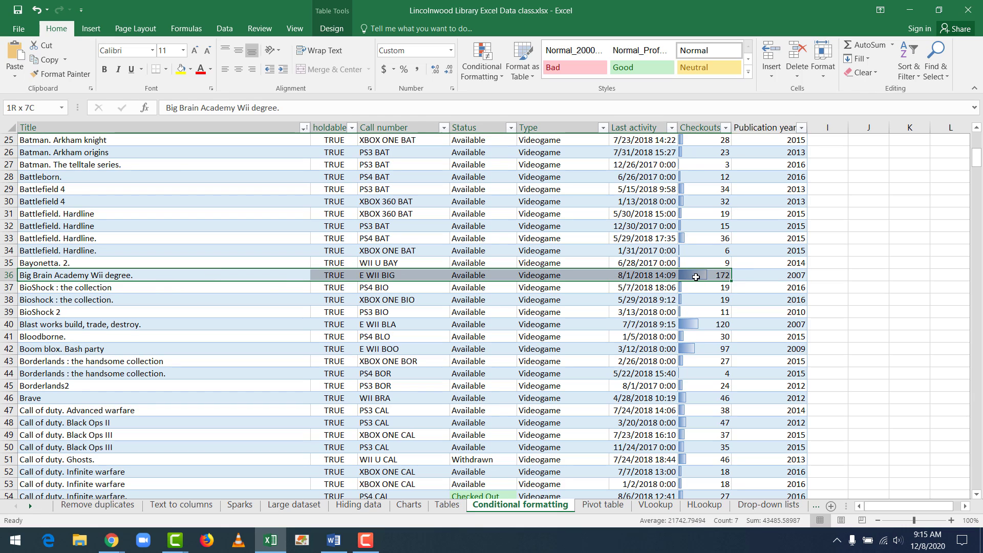
Step: Compare the Checkouts data bars further down the table, selecting the "Cooking mama. World kitchen" and "Family game night" rows
scroll(697, 294, "down", 11)
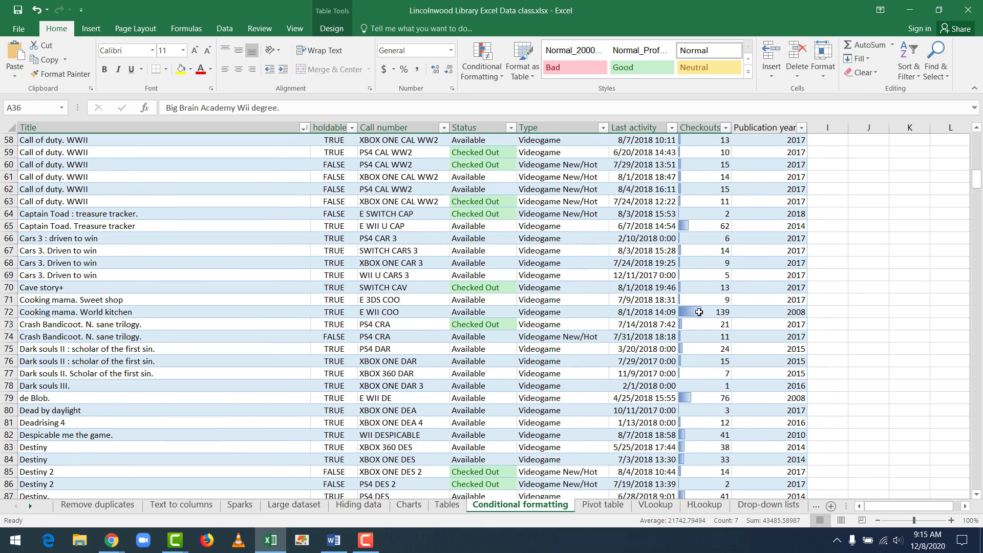
left_click_drag(699, 312, 122, 312)
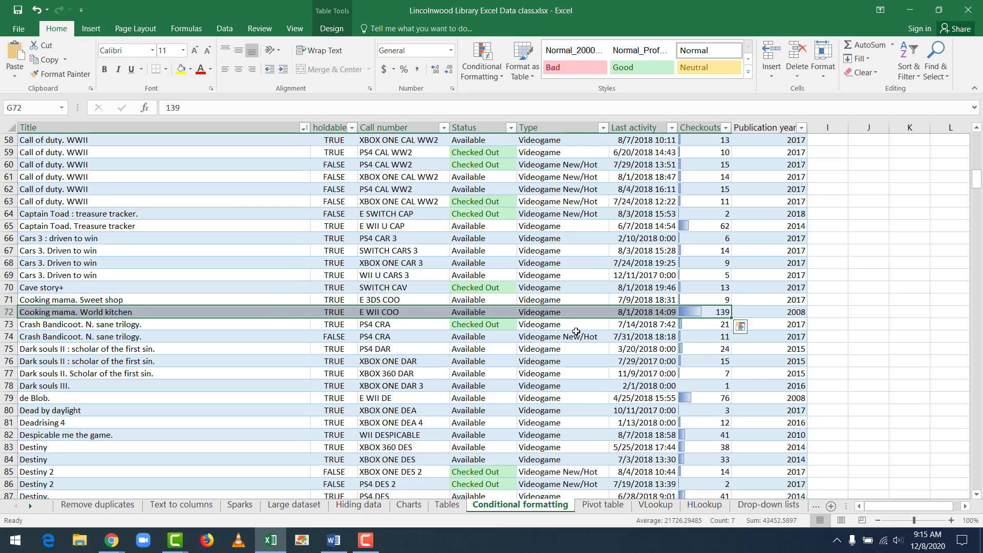
scroll(576, 331, "down", 12)
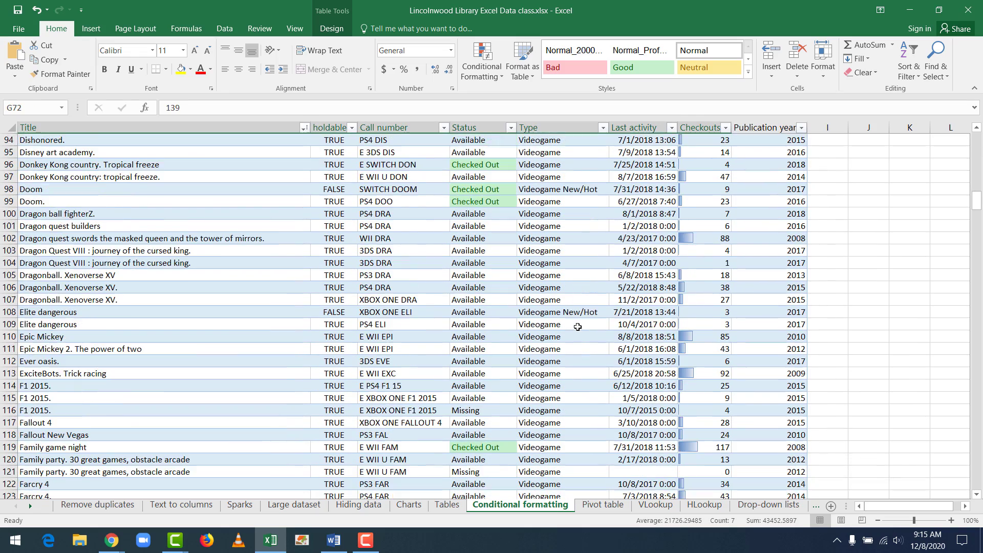
scroll(578, 327, "down", 6)
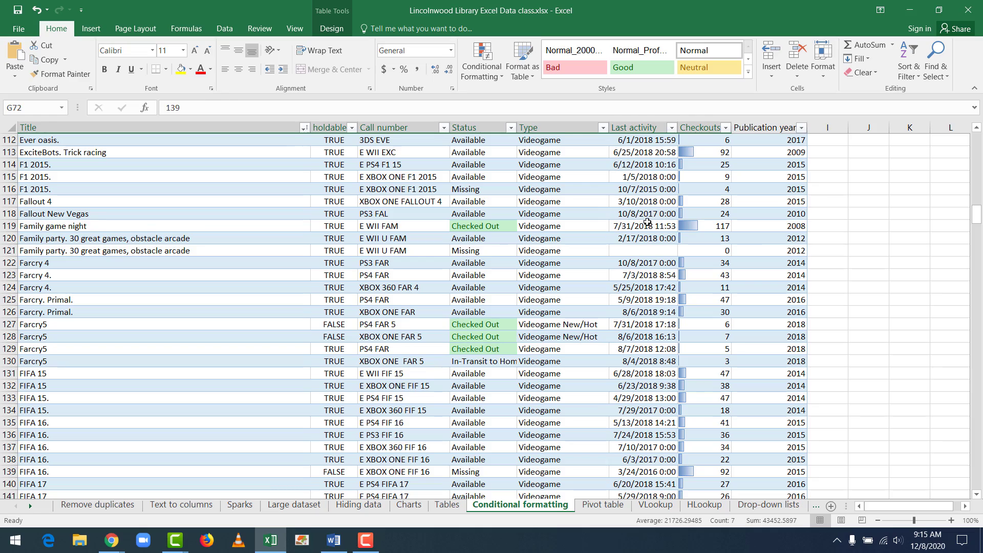
left_click_drag(649, 224, 33, 225)
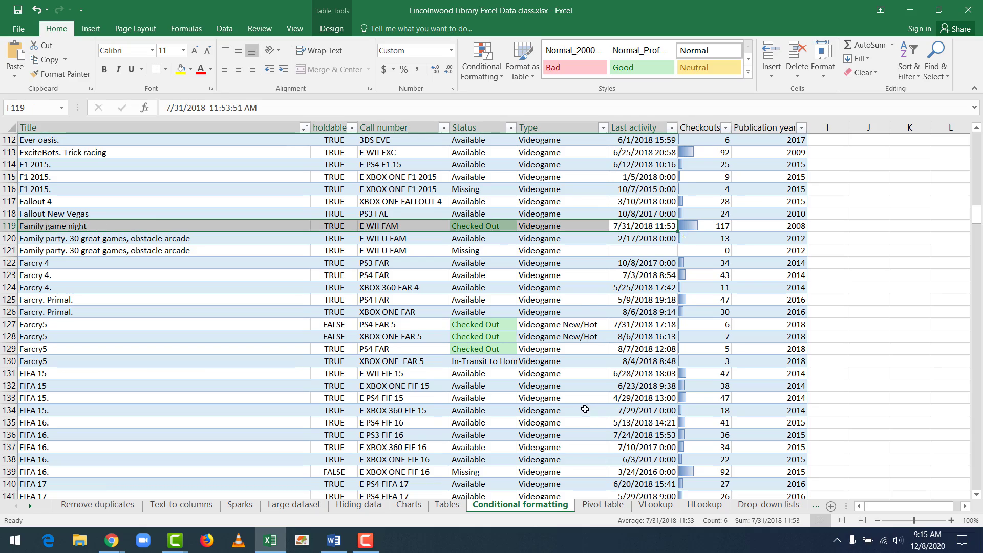
Step: Look for the longest data bar among the remaining titles and select the checked-out Mario Kart Wii row from Title through Checkouts
scroll(583, 405, "down", 4)
scroll(580, 400, "down", 20)
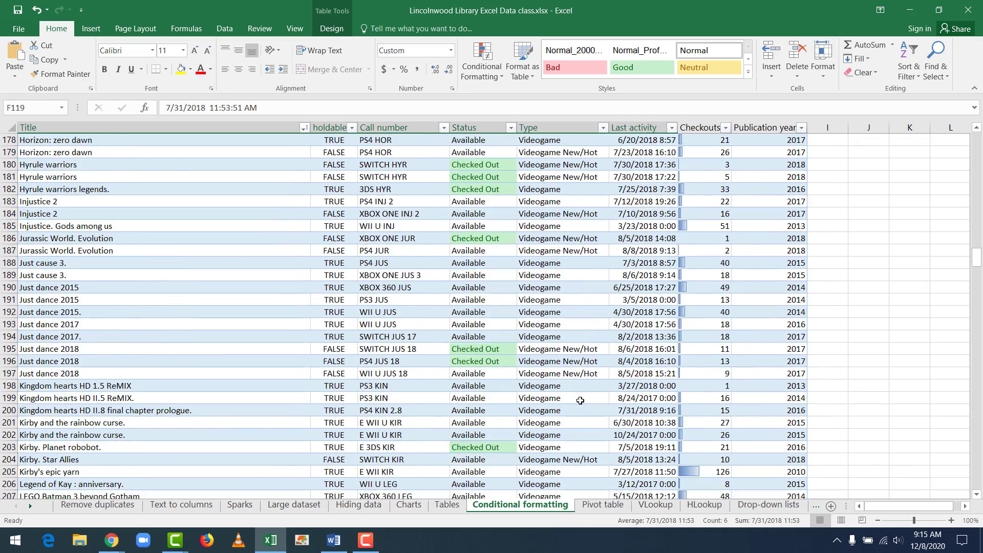
scroll(579, 399, "down", 13)
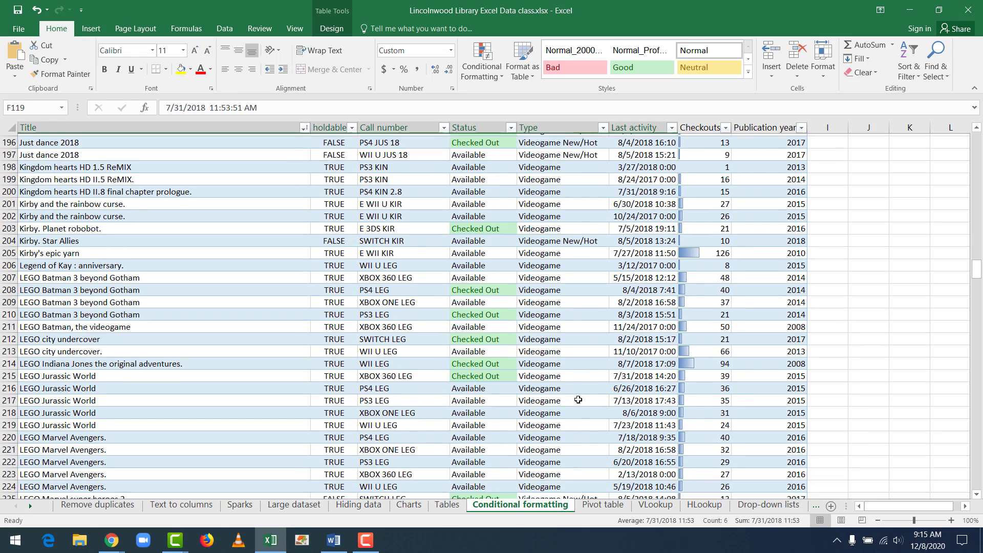
scroll(579, 398, "down", 5)
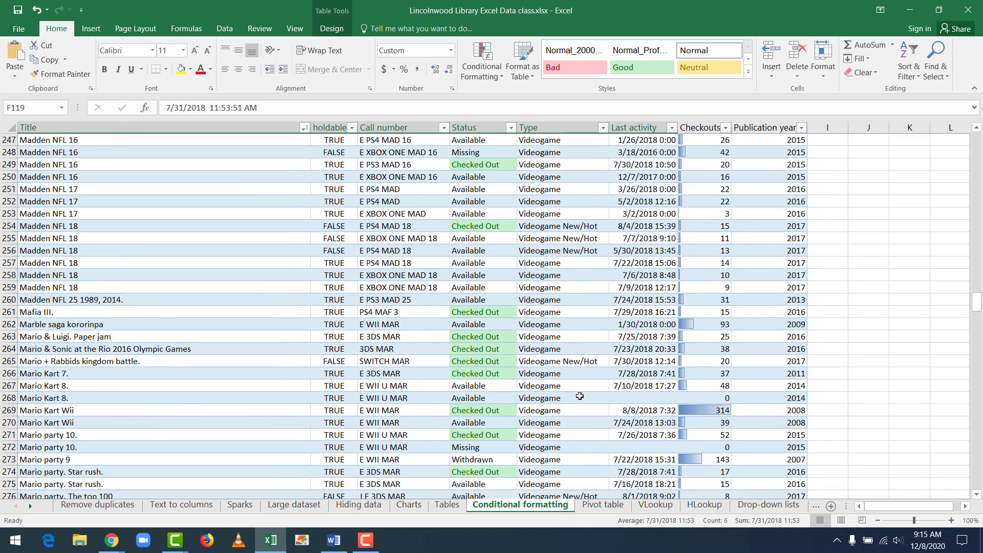
left_click_drag(709, 412, 25, 410)
Step: Sort the video game table by Checkouts from largest to smallest
scroll(590, 384, "up", 20)
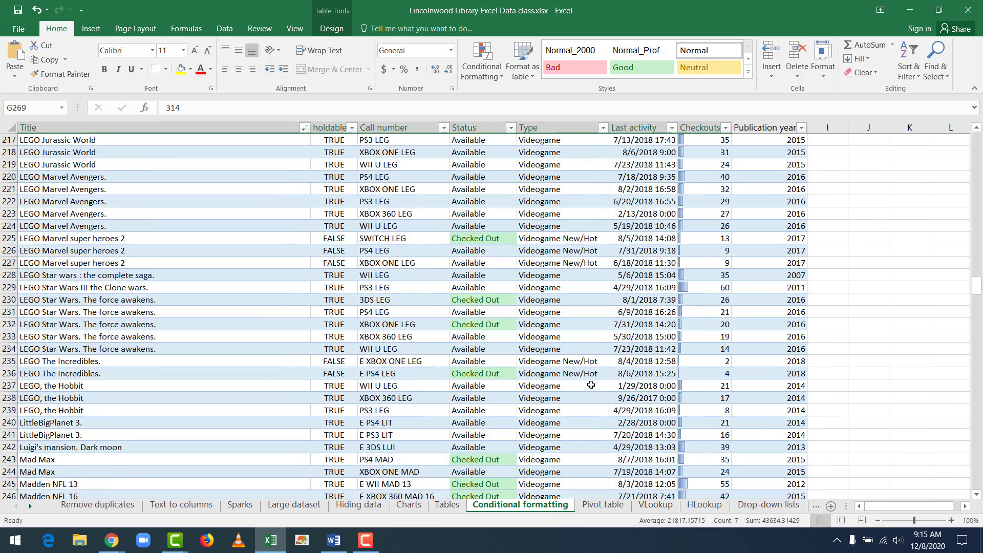
scroll(590, 380, "up", 20)
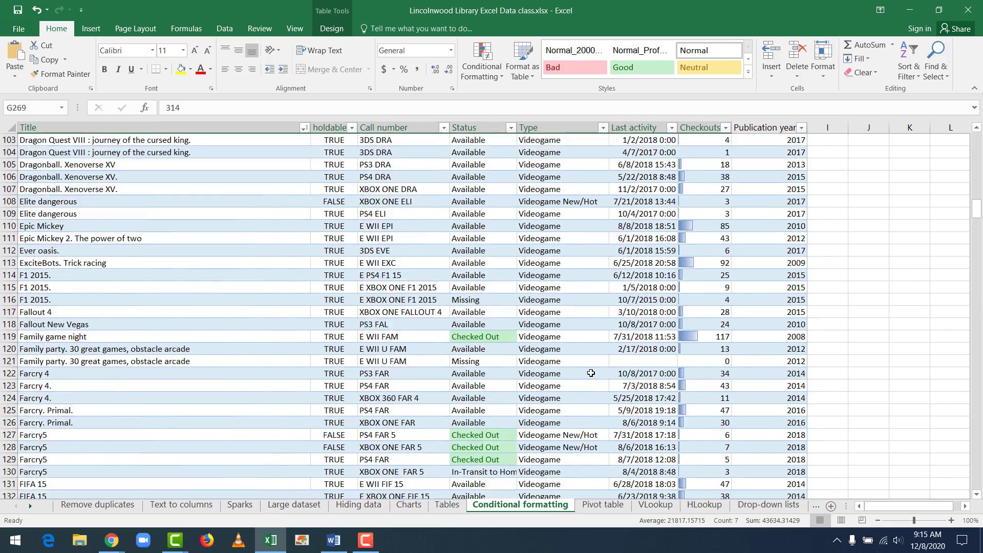
scroll(593, 362, "up", 2)
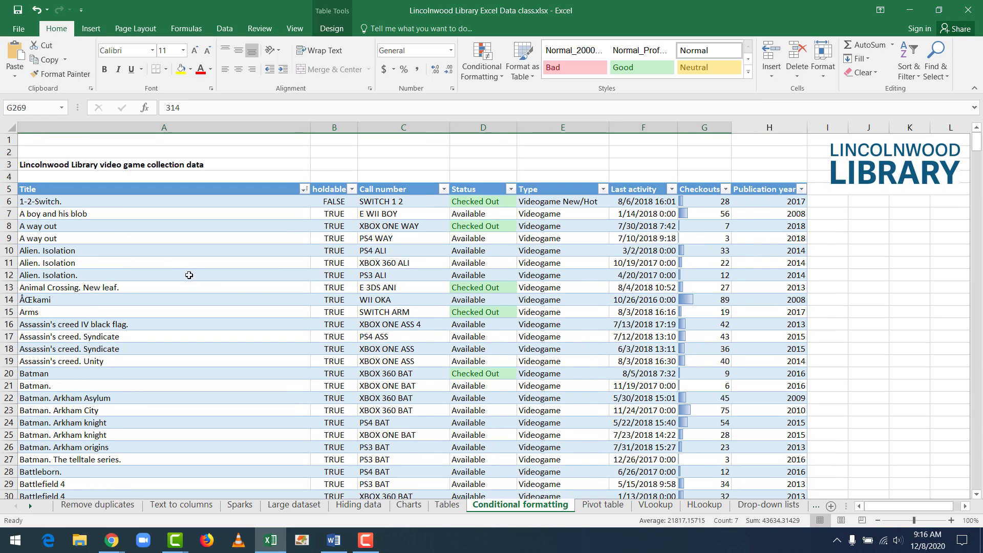
left_click(100, 225)
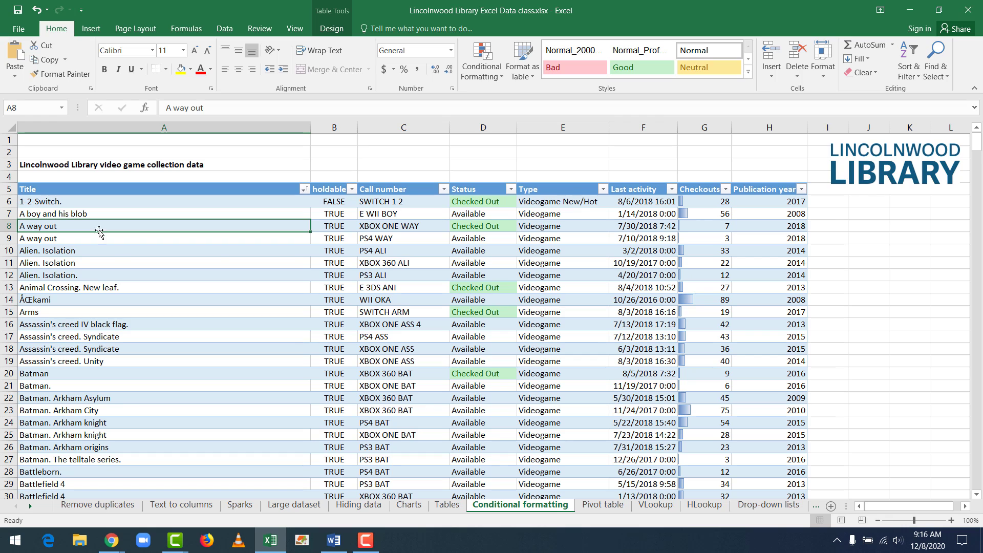
left_click(646, 240)
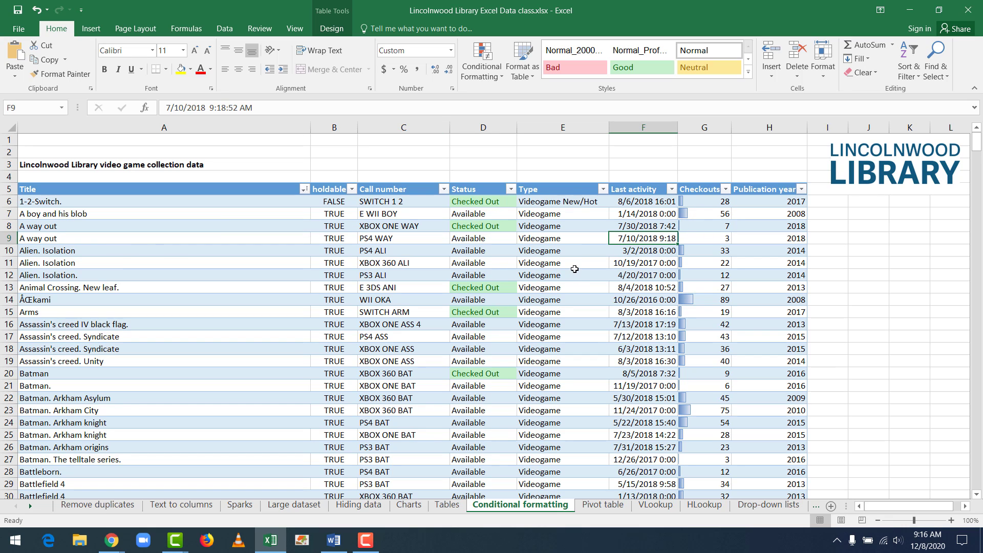
left_click(725, 189)
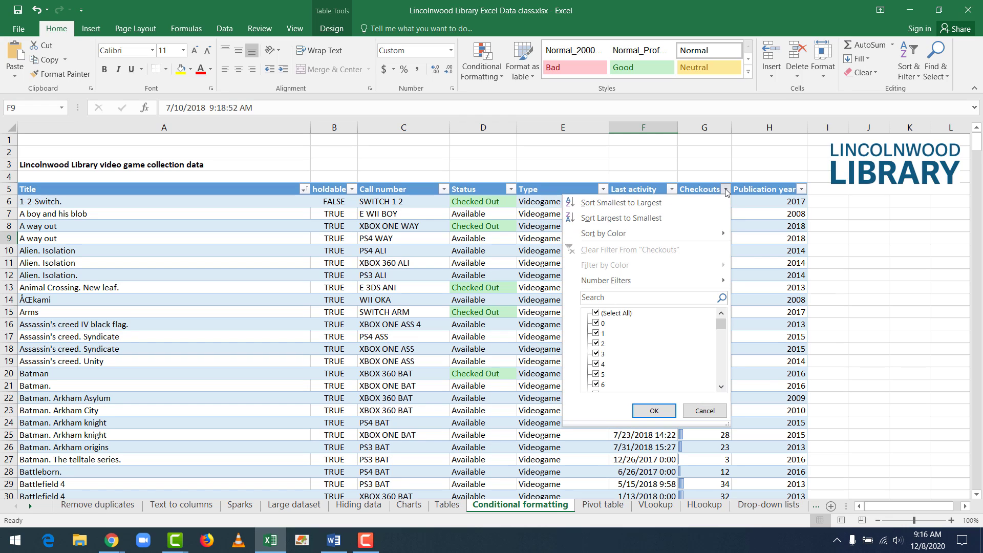
left_click(638, 220)
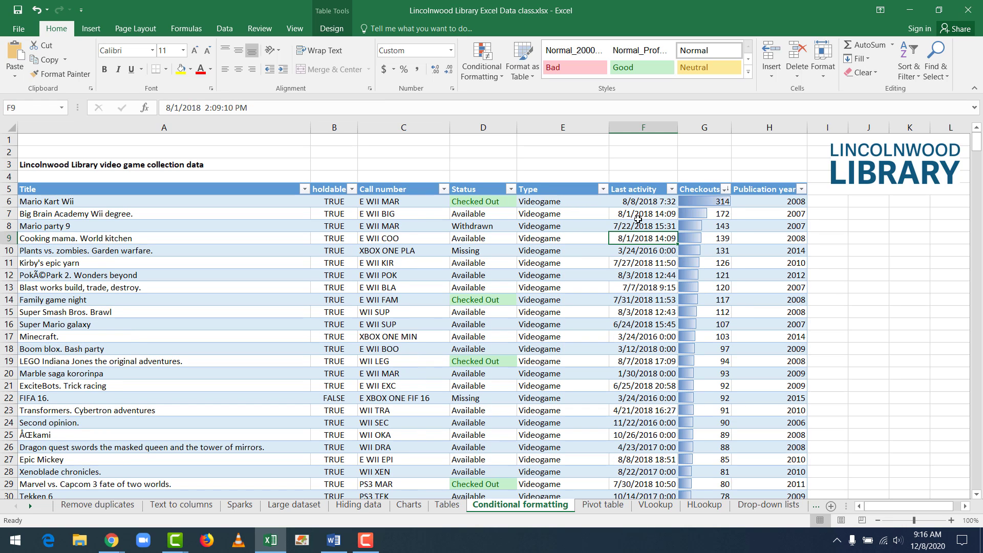
Step: Examine the most borrowed games in the sorted table, checking the Mario Kart Wii row and the call numbers of the Xbox One and PS3 titles
left_click_drag(71, 201, 699, 201)
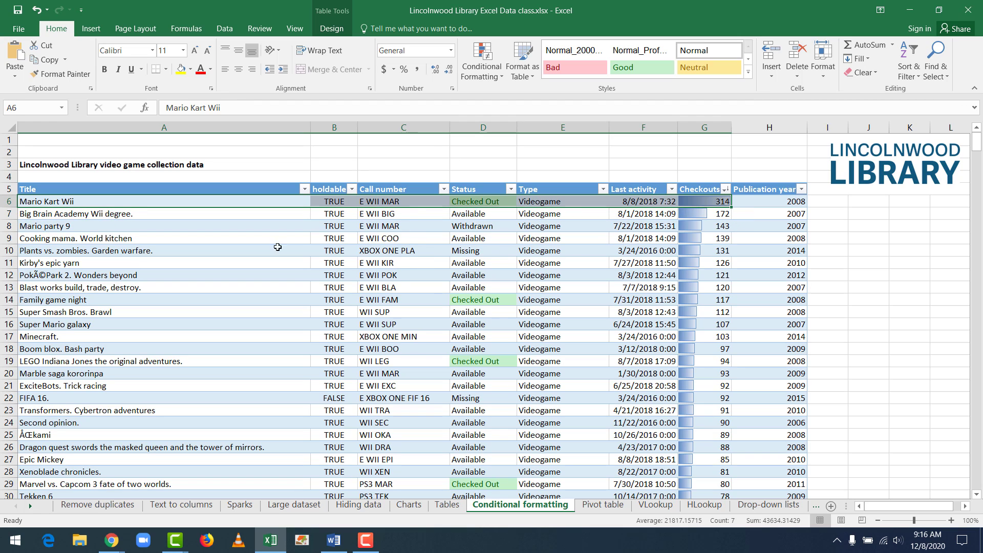
left_click(402, 253)
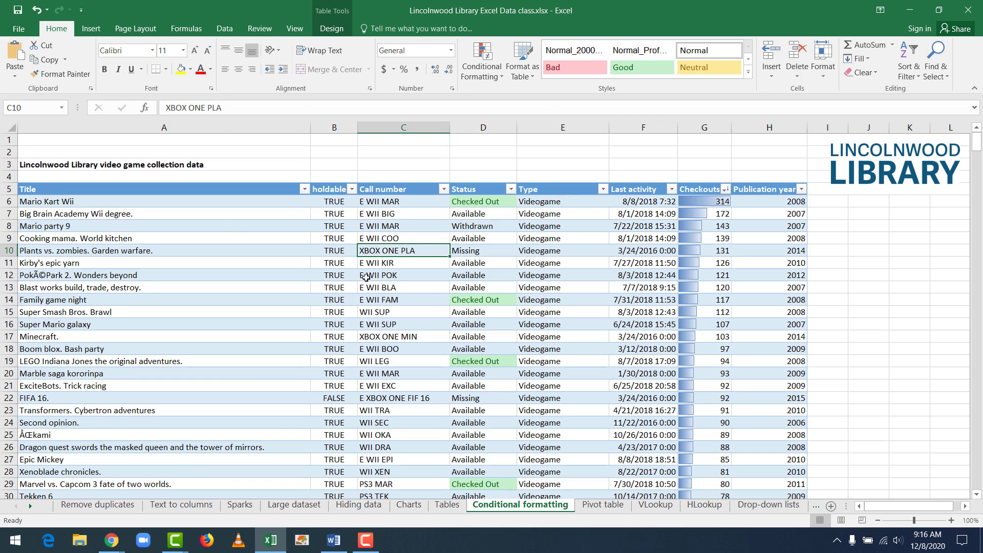
scroll(361, 279, "down", 1)
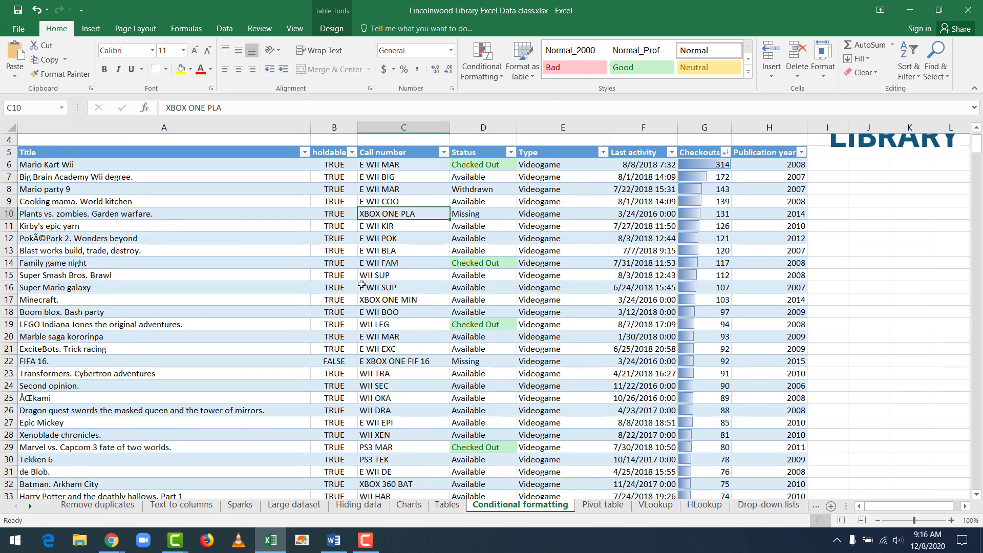
left_click(391, 448)
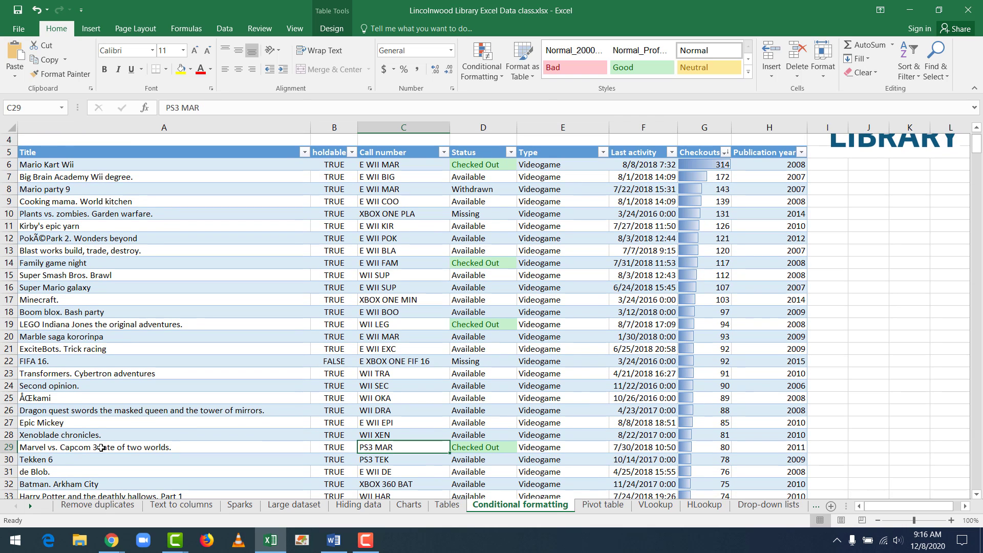
scroll(382, 415, "up", 1)
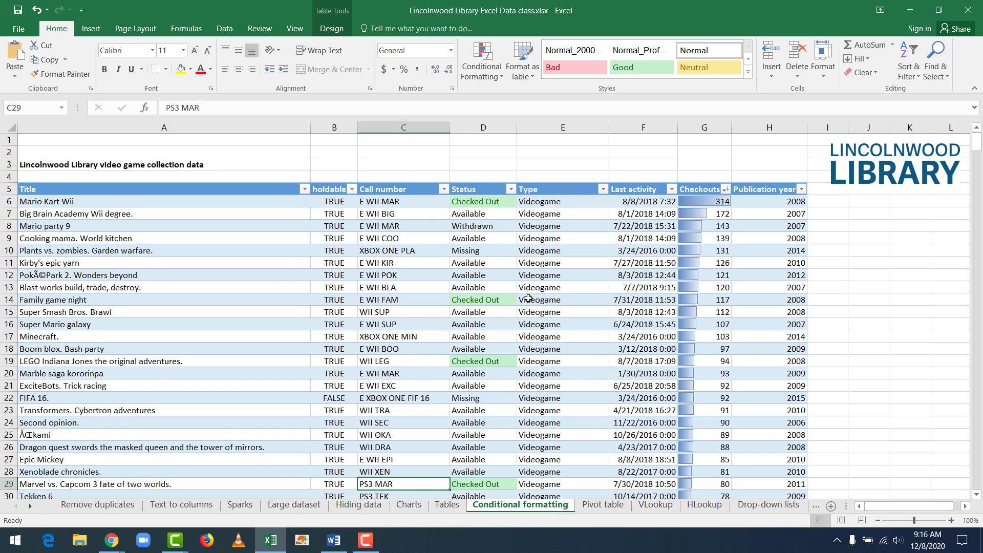
Step: Select the whole Publication year column and open the conditional formatting options for it
left_click(770, 226)
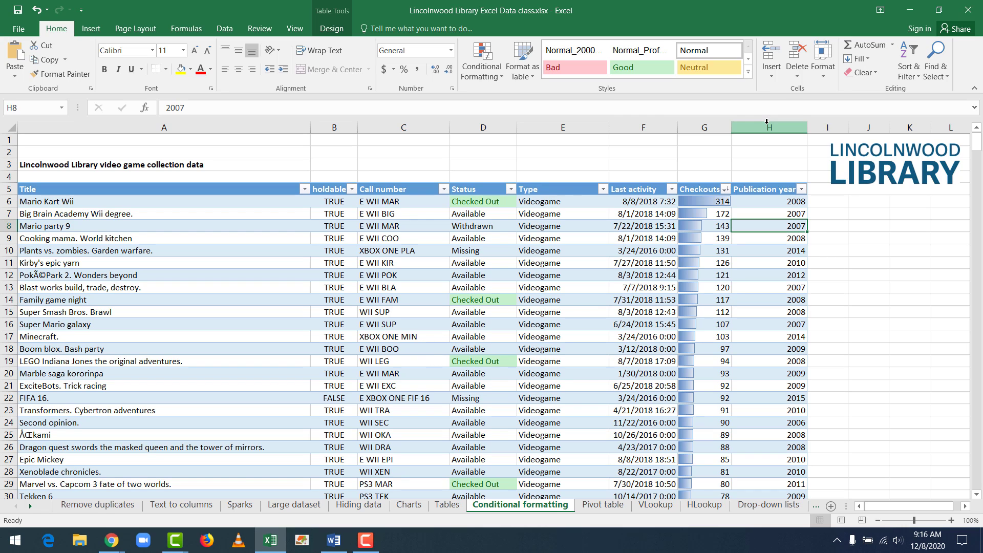
left_click(766, 123)
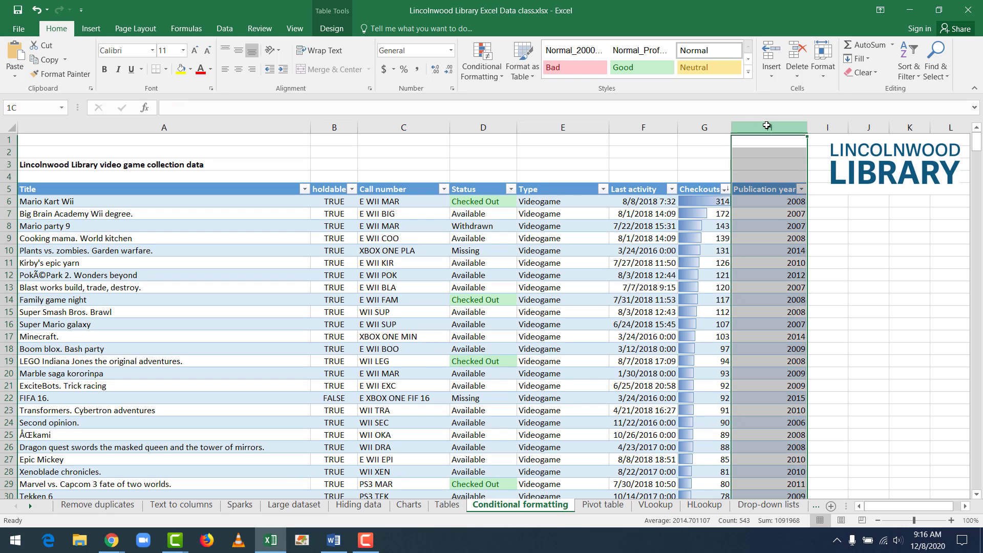
left_click(476, 78)
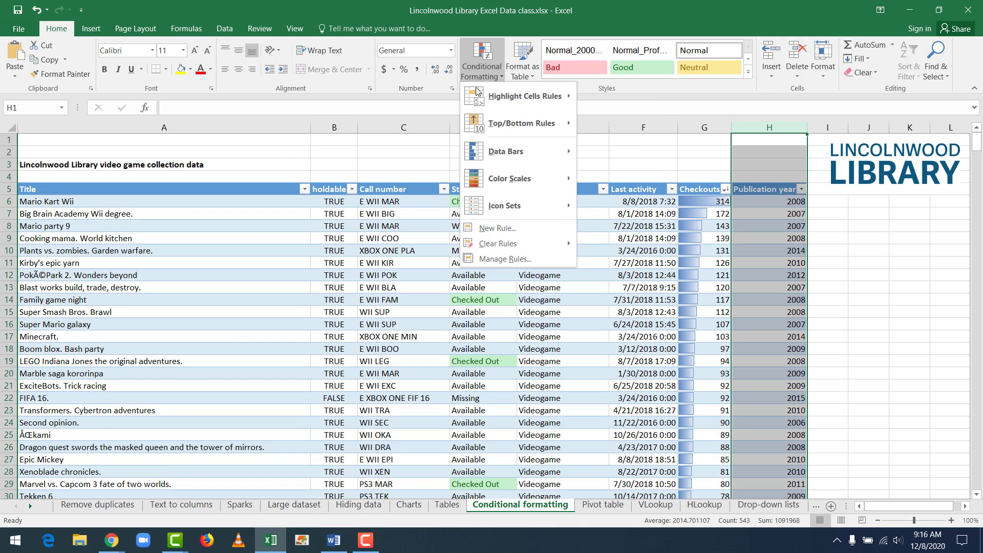
Step: Apply the Green - Yellow Color Scale conditional formatting to the Publication year column
mouse_move(499, 181)
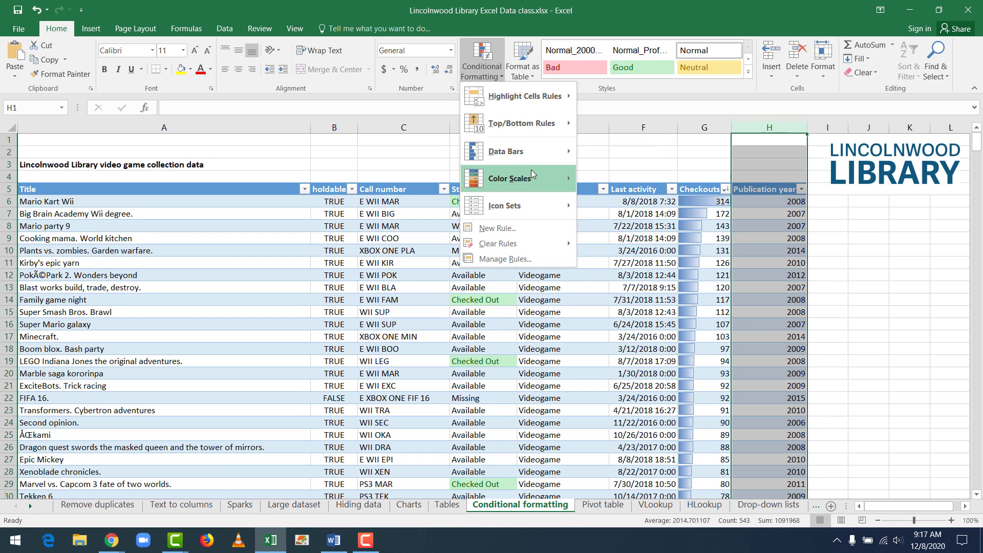
mouse_move(572, 179)
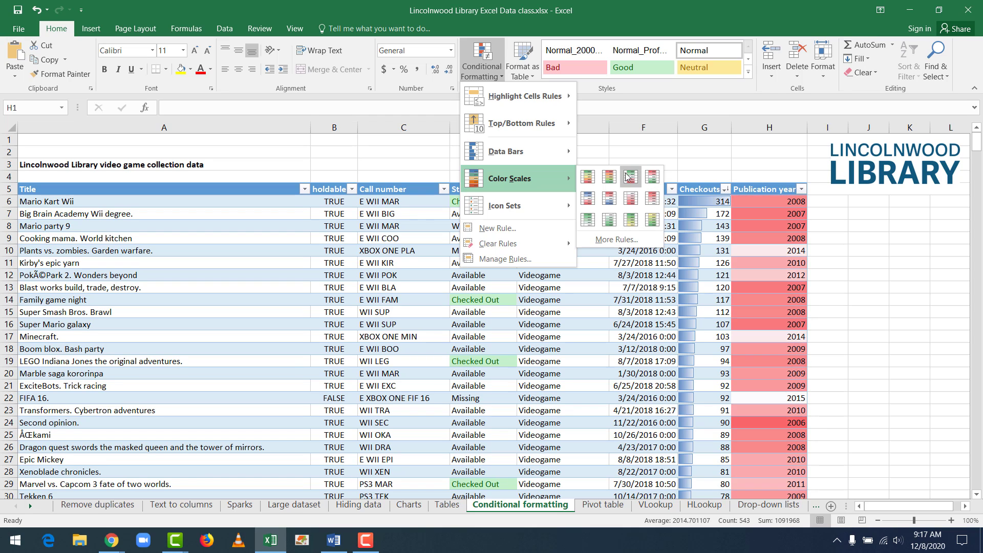
left_click(633, 223)
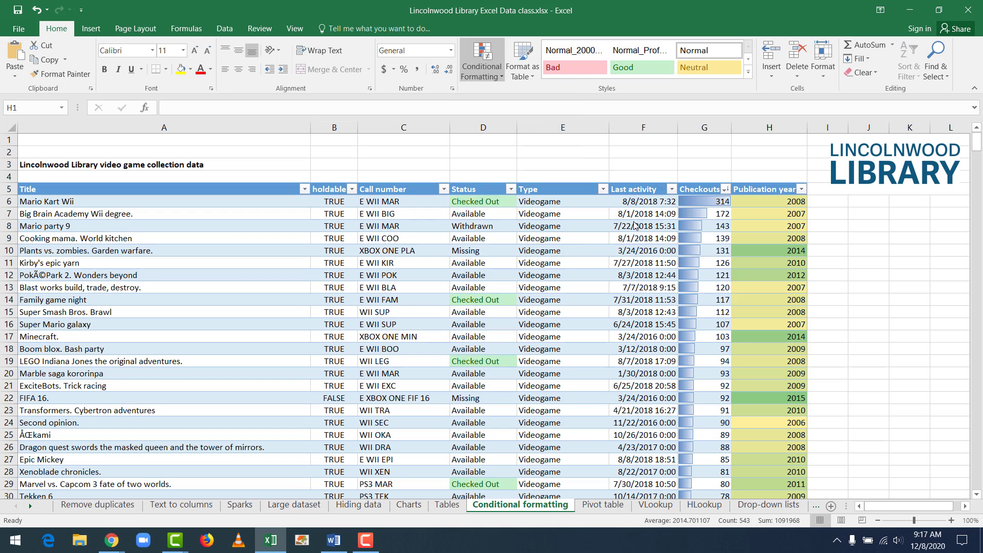
left_click(587, 246)
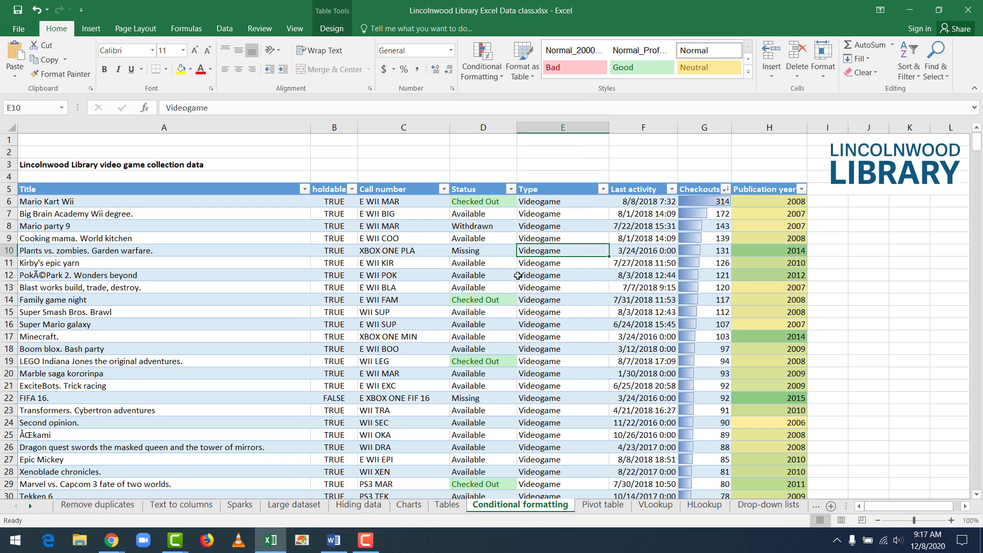
Step: Sort the video game table by Publication year from largest to smallest and look through the sorted rows
left_click(784, 248)
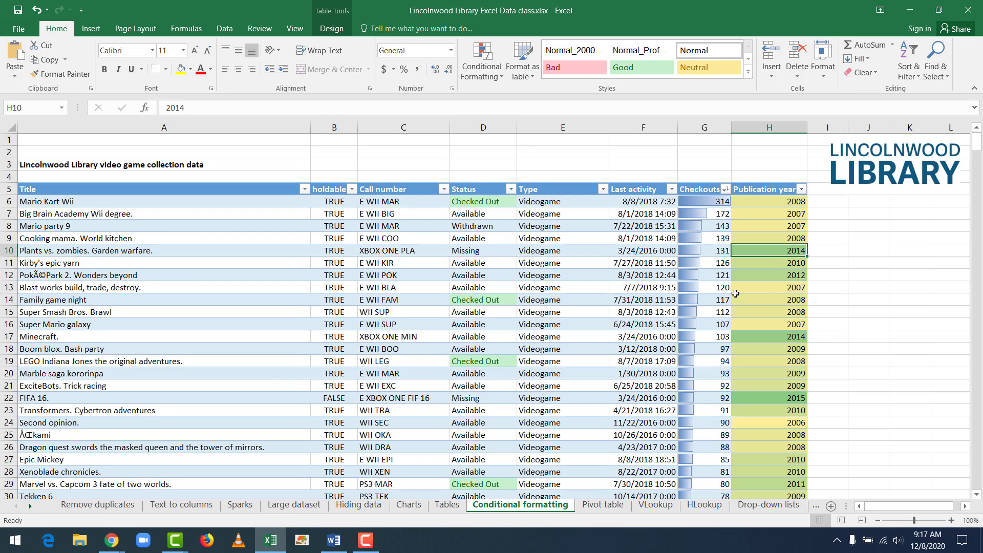
left_click(801, 189)
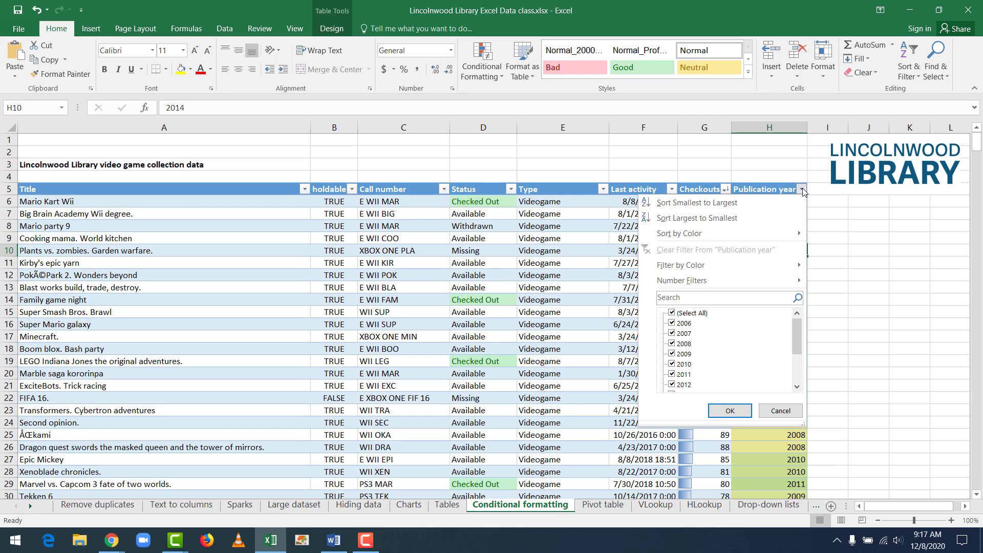
left_click(728, 215)
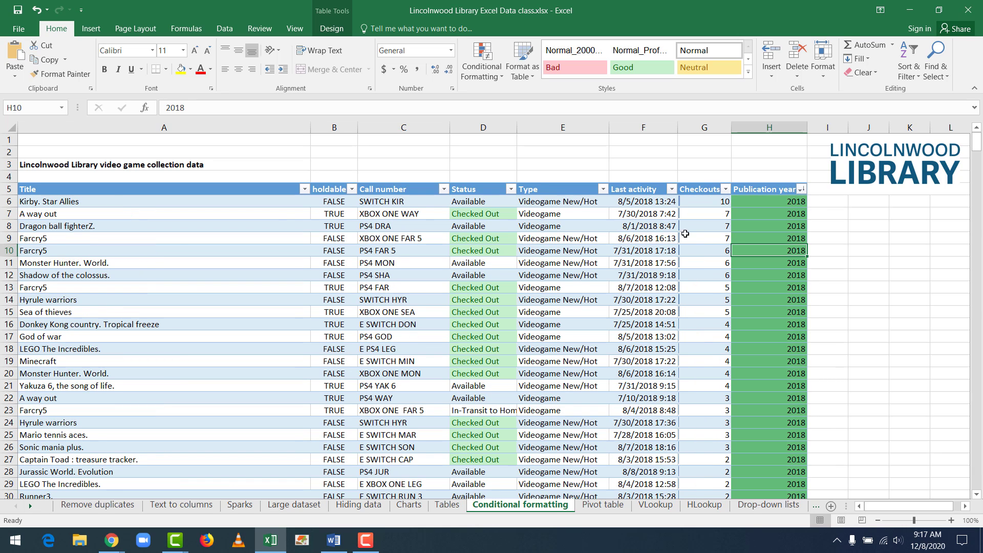
left_click(622, 264)
scroll(622, 264, "down", 5)
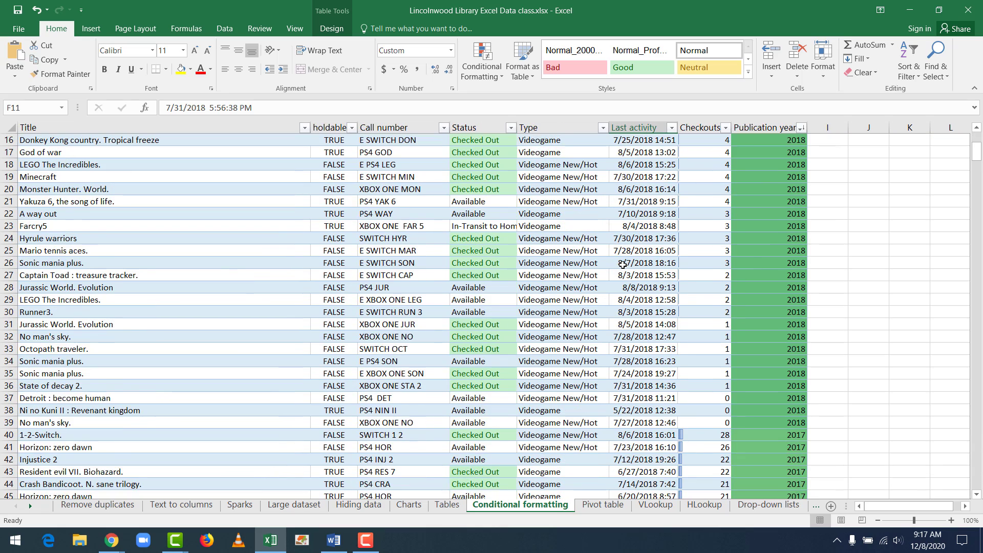
scroll(622, 264, "down", 6)
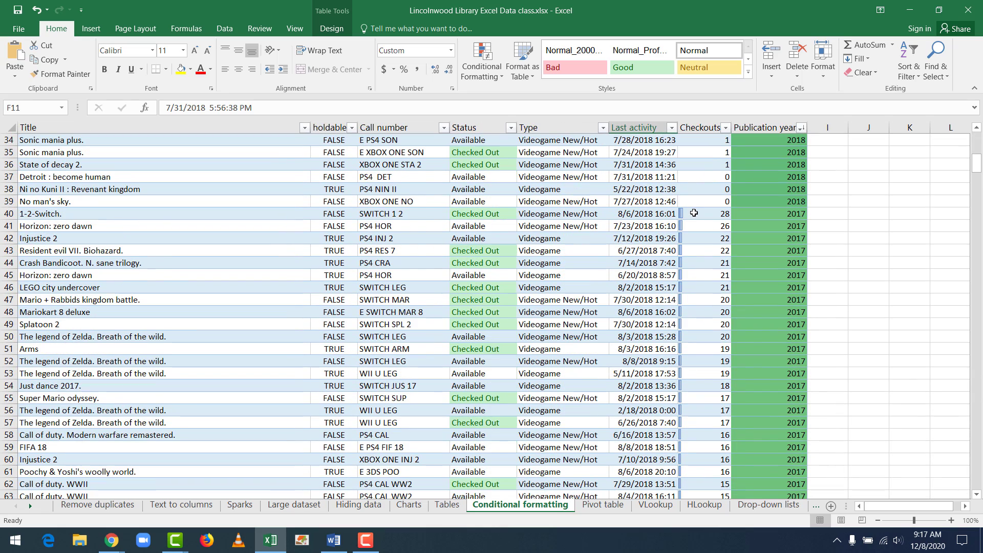
left_click(693, 213)
scroll(597, 259, "down", 11)
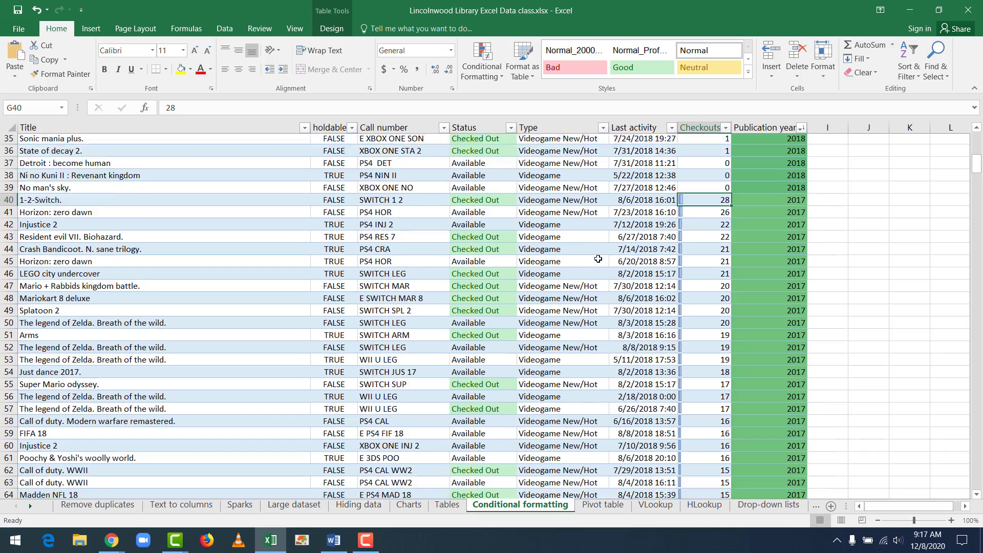
scroll(598, 259, "up", 20)
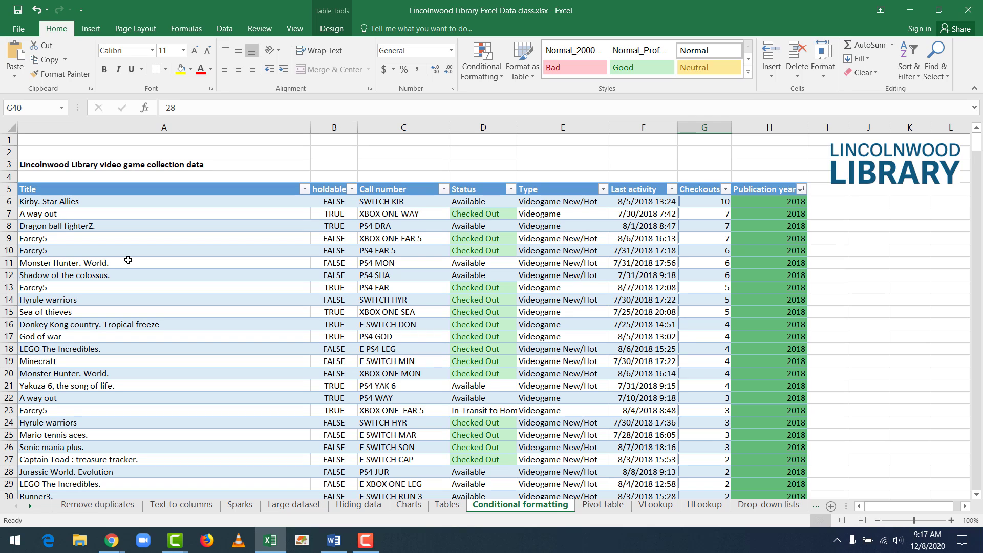
Step: Highlight cells in the holdable column that contain the text FALSE with Light Red Fill with Dark Red Text
left_click(330, 128)
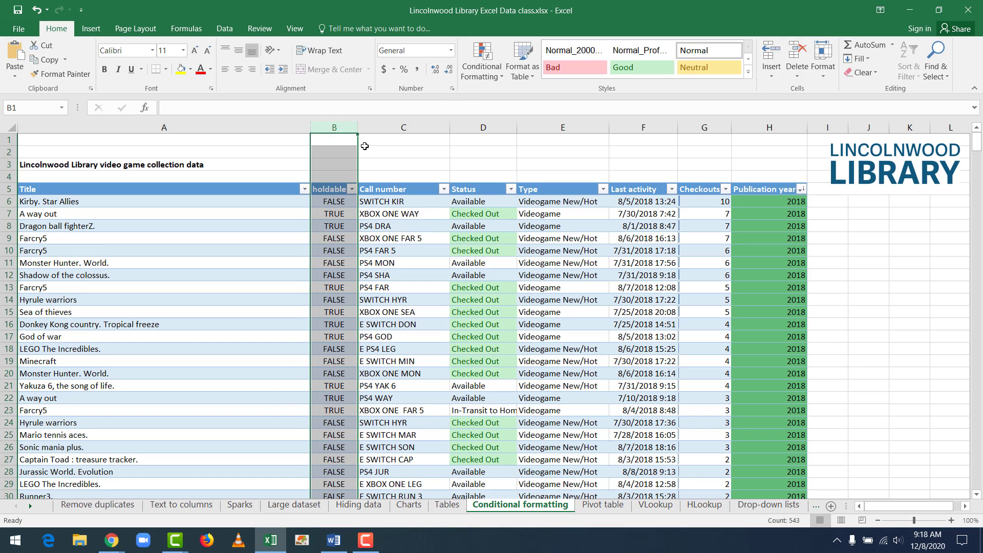
left_click(486, 81)
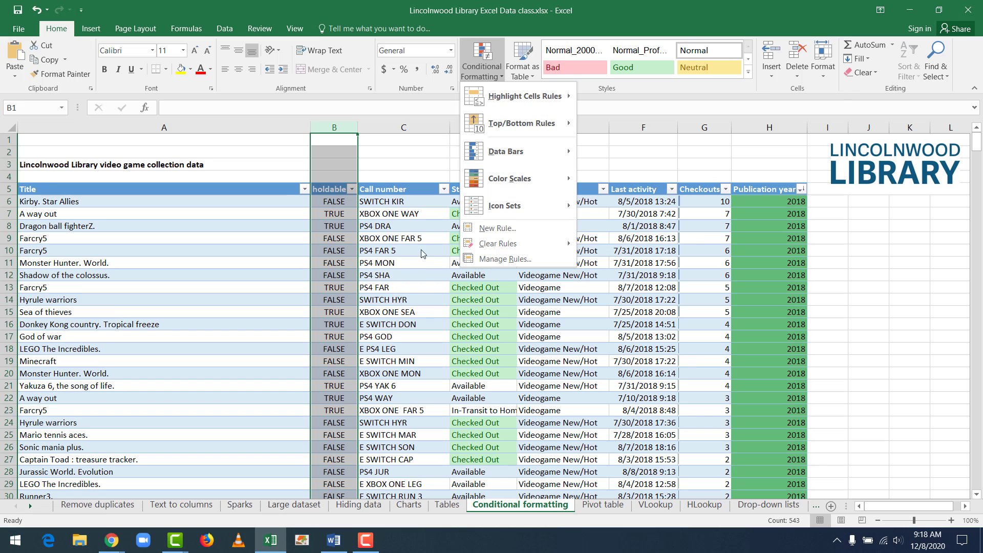
mouse_move(502, 97)
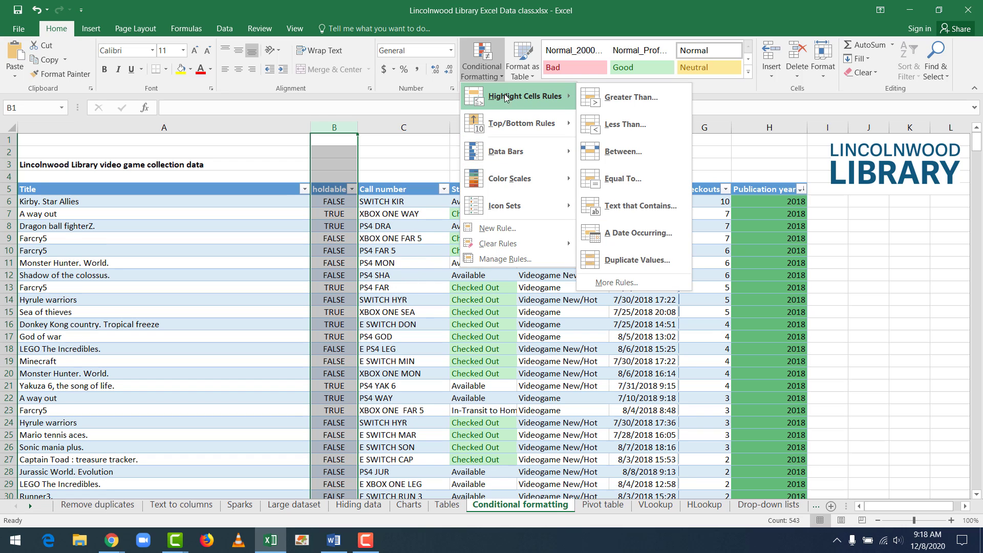
left_click(651, 214)
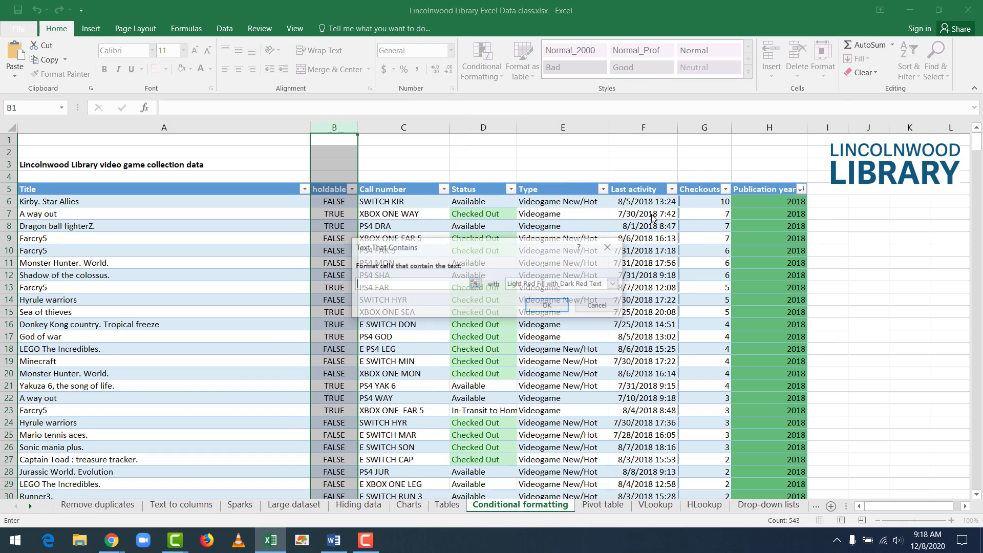
type("FLAS")
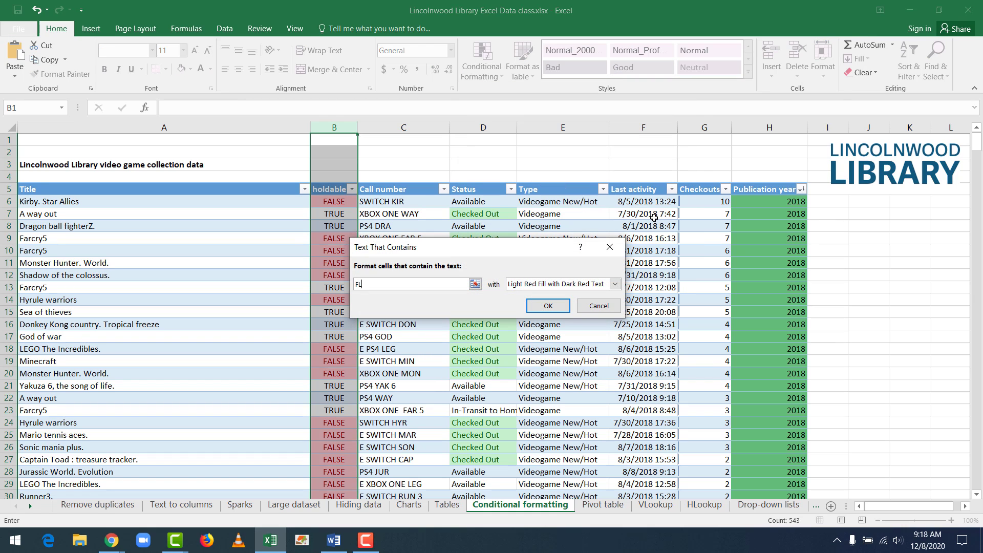
type("SE")
left_click(552, 308)
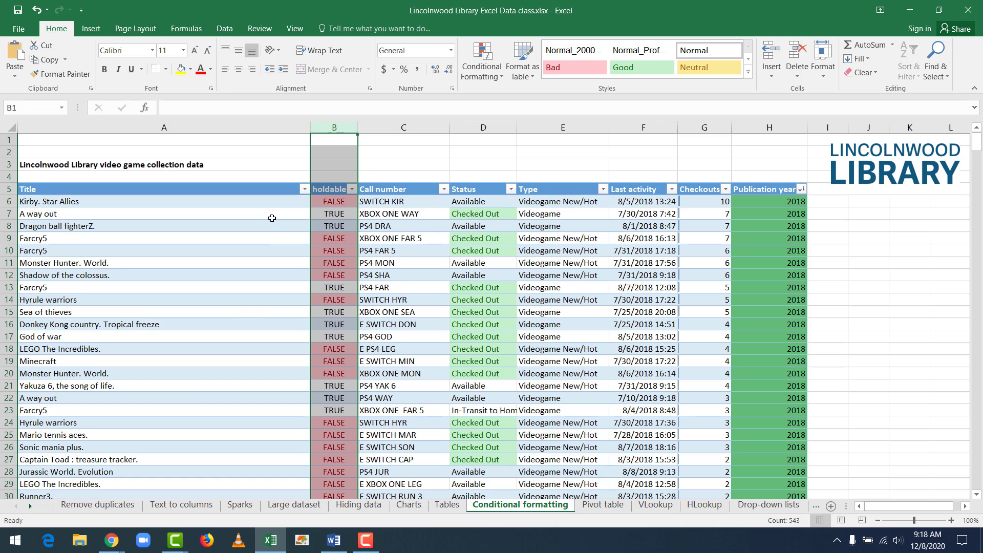
scroll(251, 318, "down", 3)
scroll(251, 308, "up", 3)
left_click(250, 213)
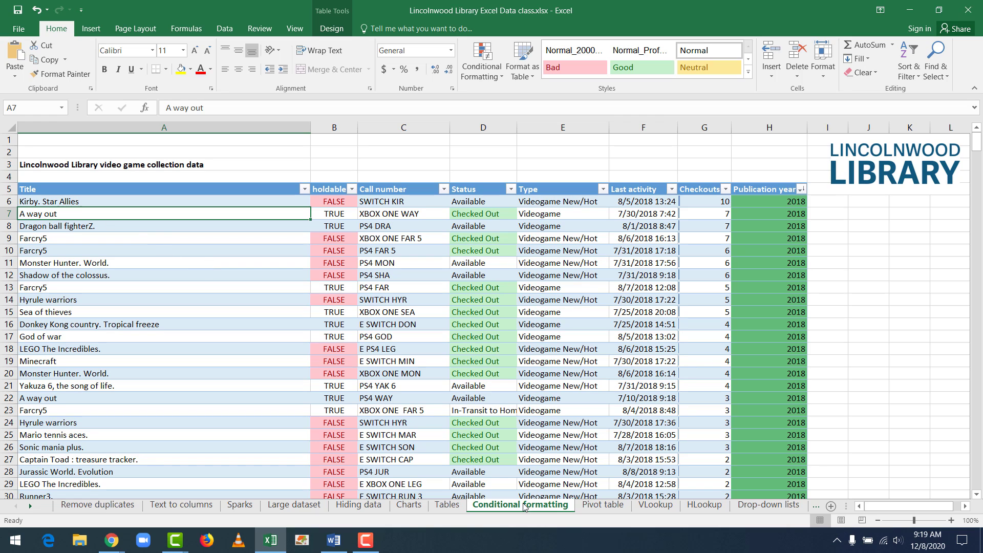
Step: Open the Pivot table sheet and look through the SpaceX launches data down to its last row
left_click(591, 508)
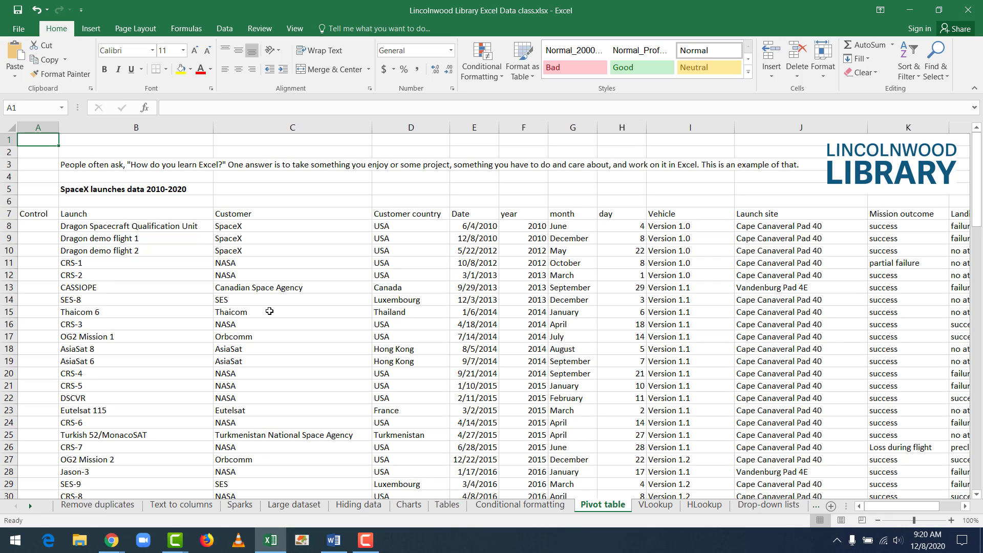
left_click(399, 388)
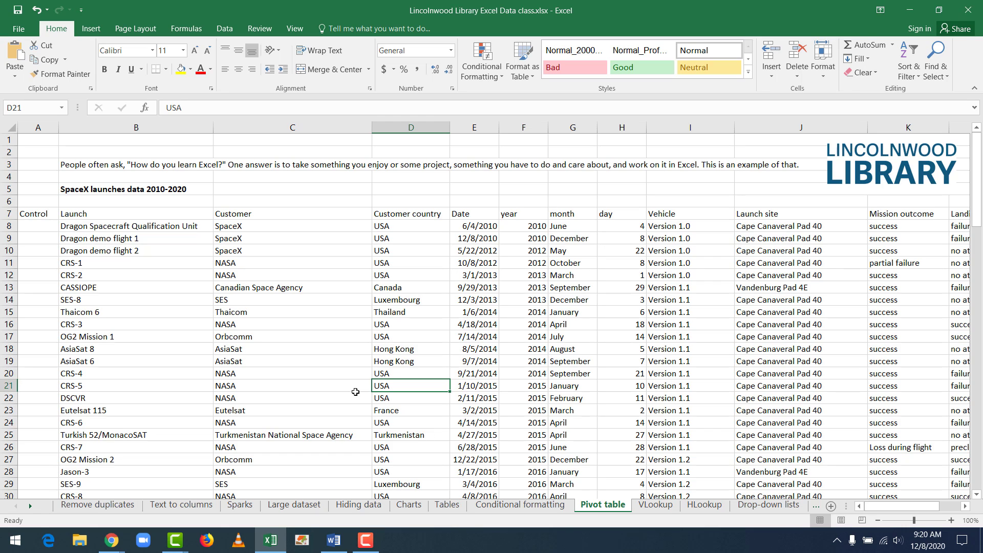
scroll(184, 316, "down", 7)
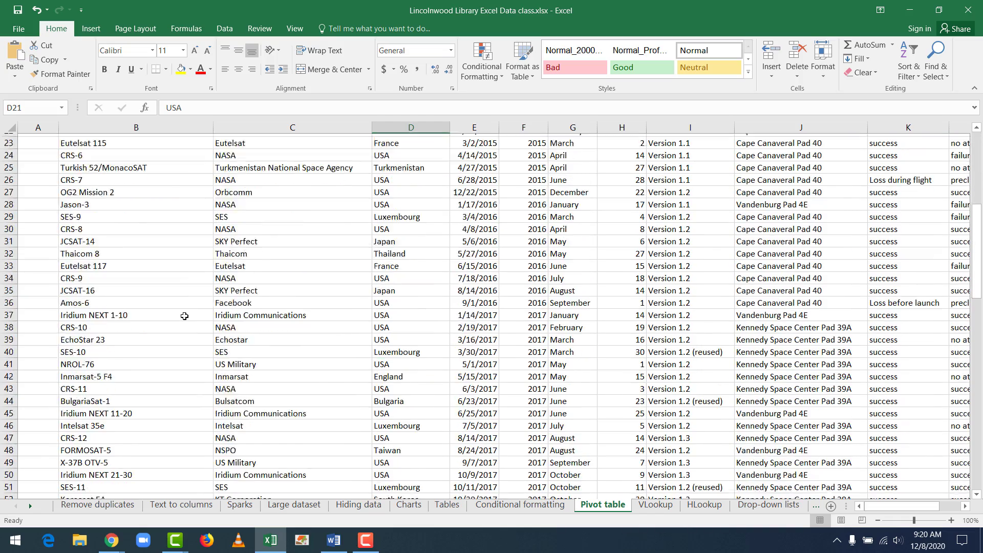
scroll(184, 316, "down", 20)
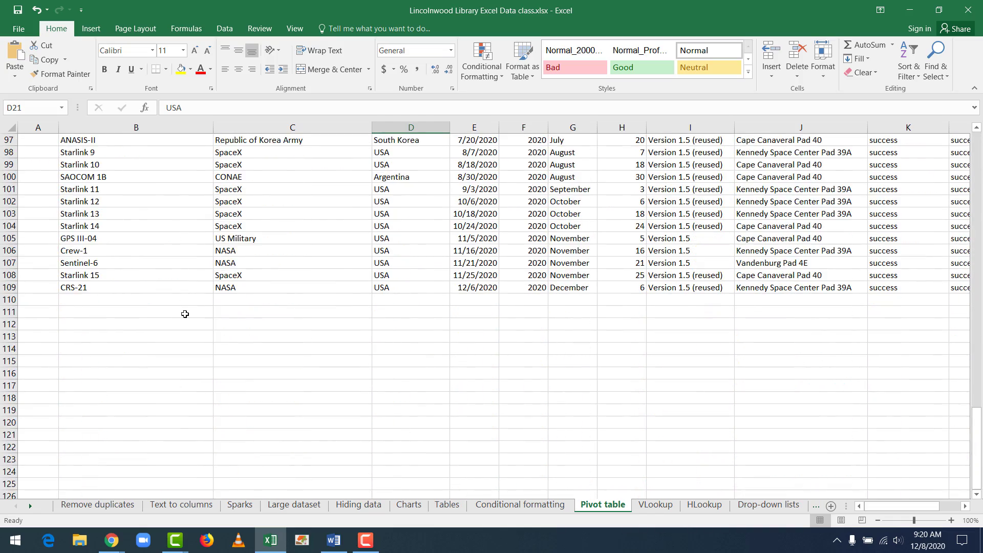
scroll(185, 314, "up", 1)
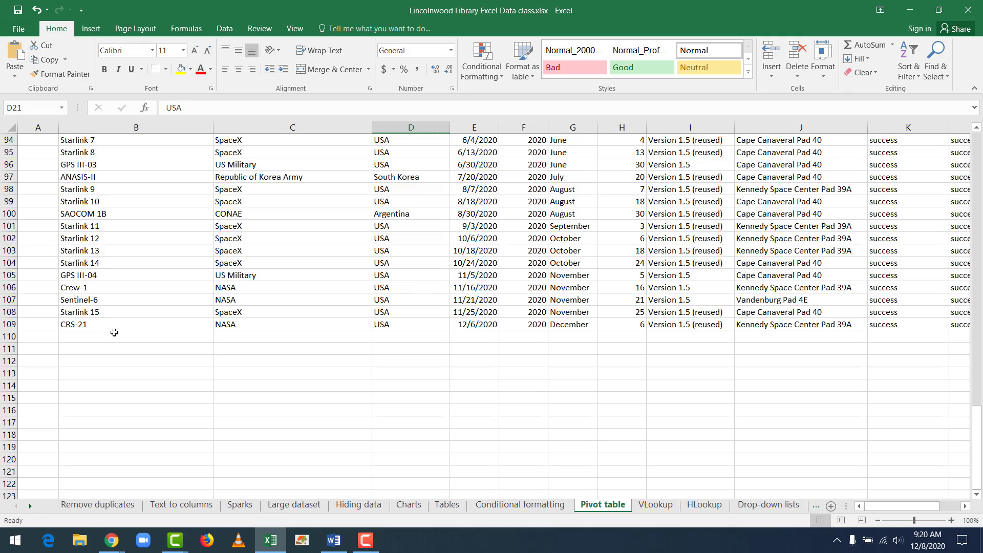
scroll(115, 333, "up", 20)
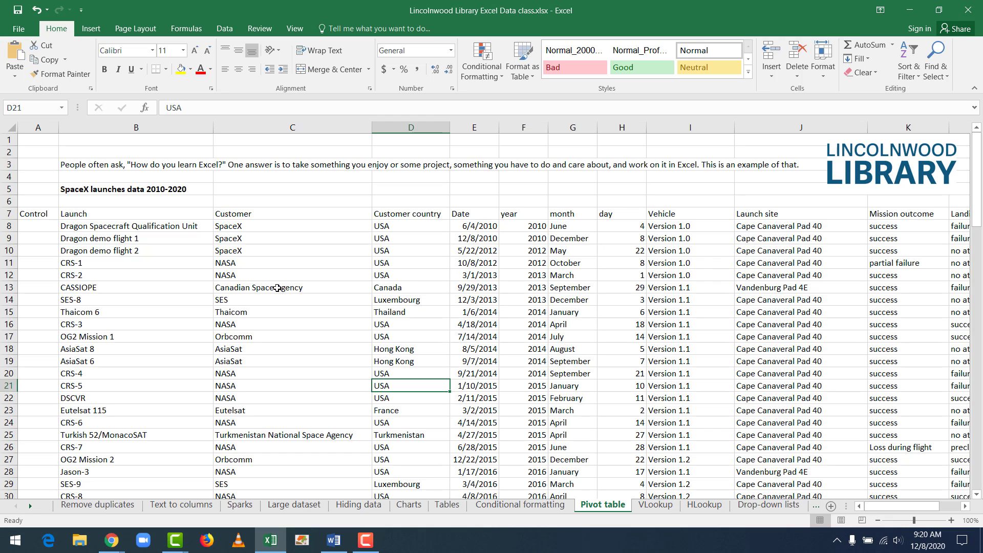
left_click(275, 177)
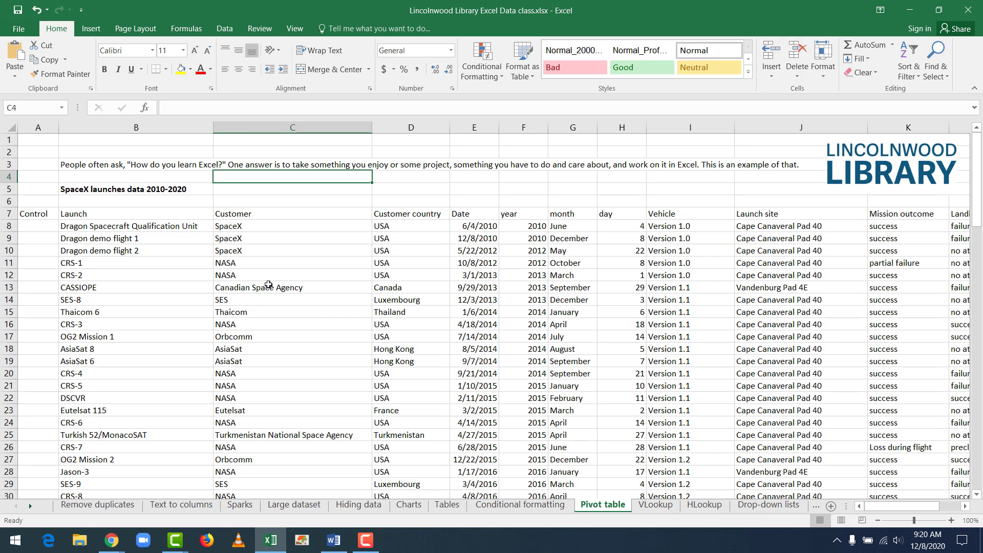
Step: Create a PivotTable from the SpaceX launches range A7:N109 and place it on a new worksheet
left_click(401, 266)
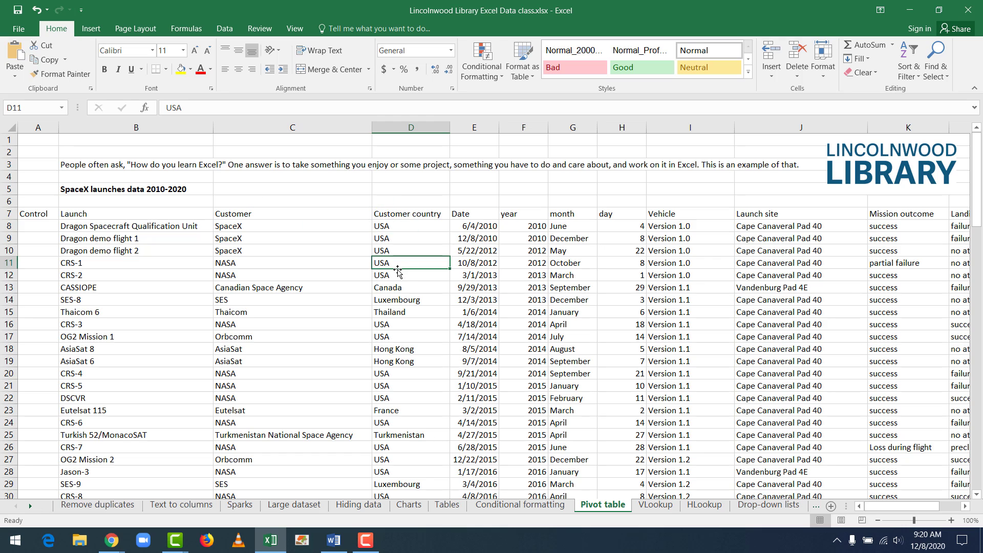
left_click(91, 29)
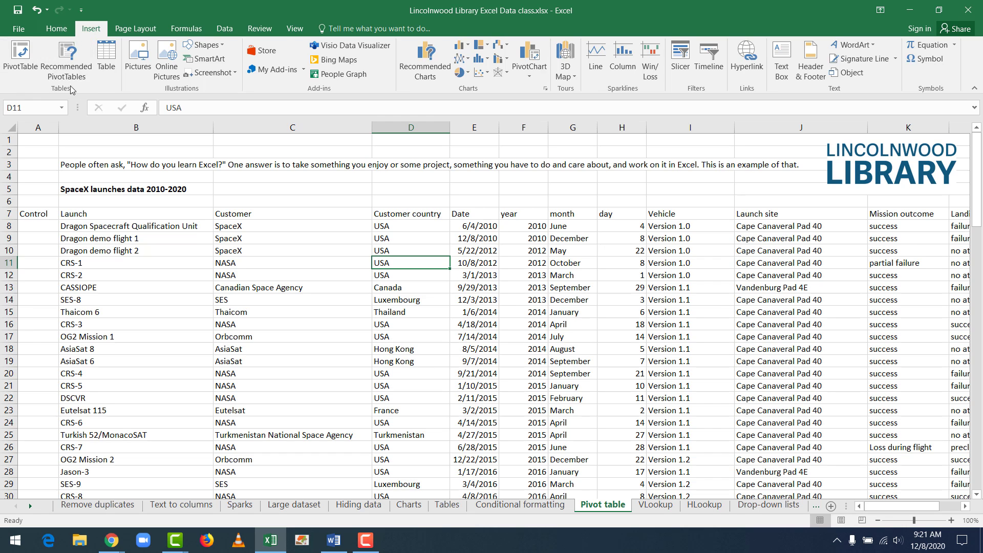
left_click(21, 56)
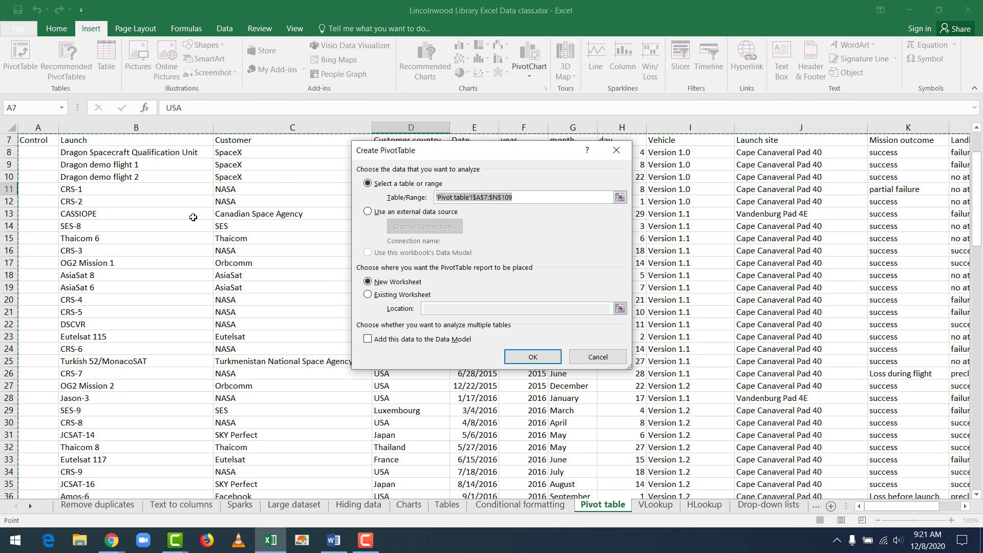
left_click_drag(918, 512, 937, 512)
scroll(882, 387, "down", 20)
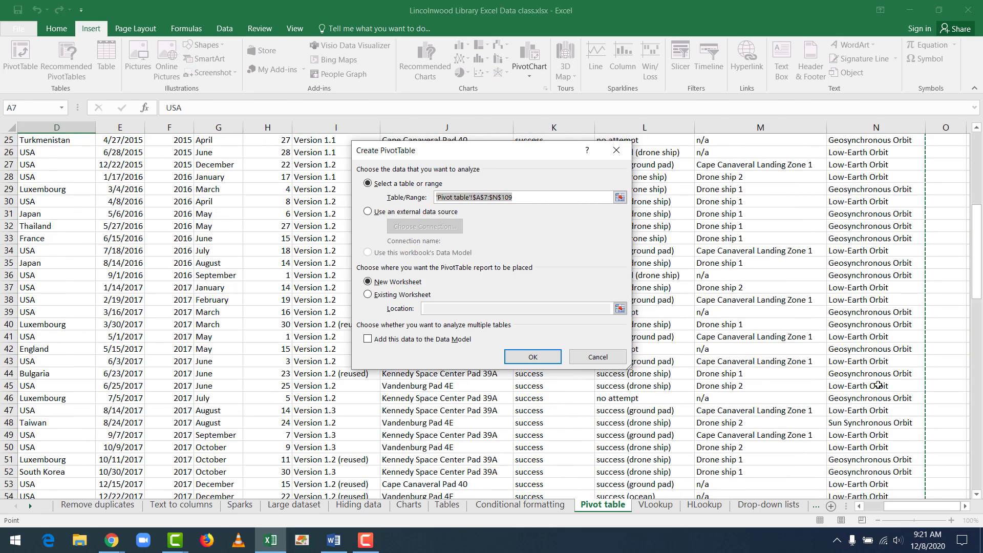
scroll(873, 373, "down", 7)
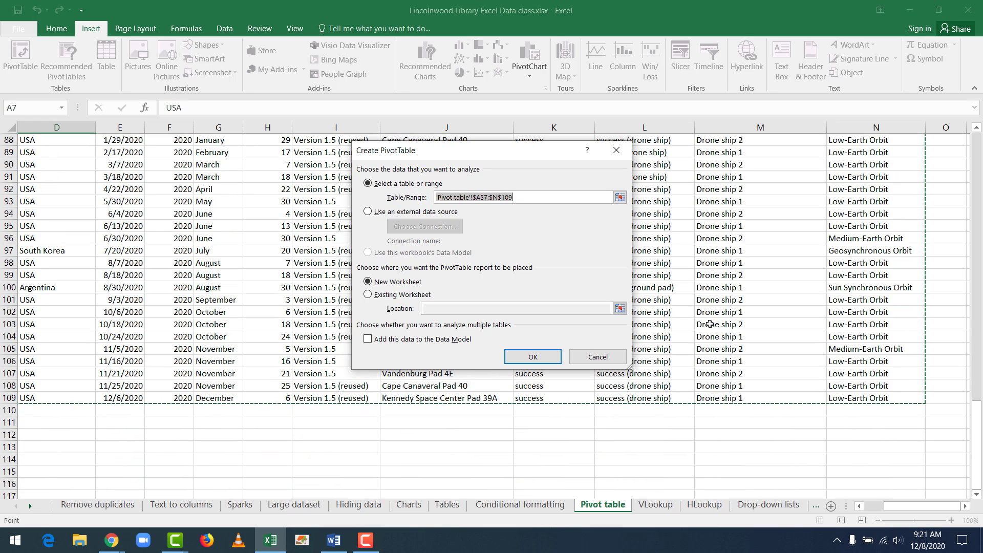
scroll(692, 307, "up", 20)
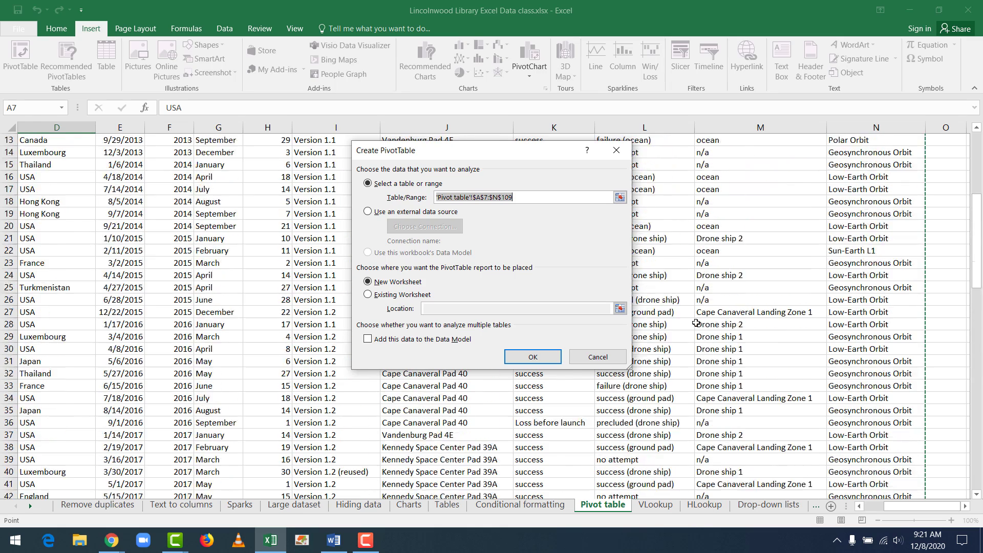
left_click_drag(927, 508, 897, 509)
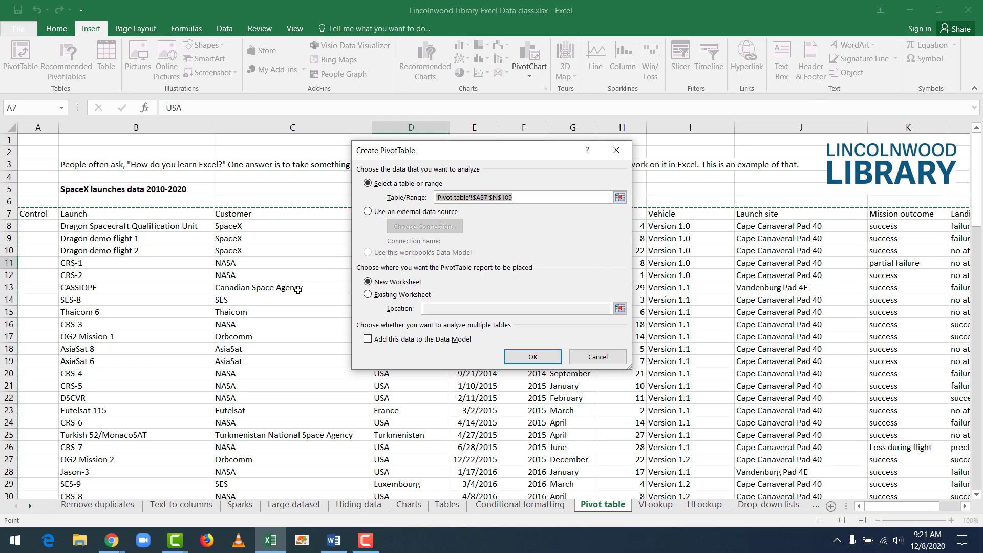
left_click(368, 294)
left_click(368, 282)
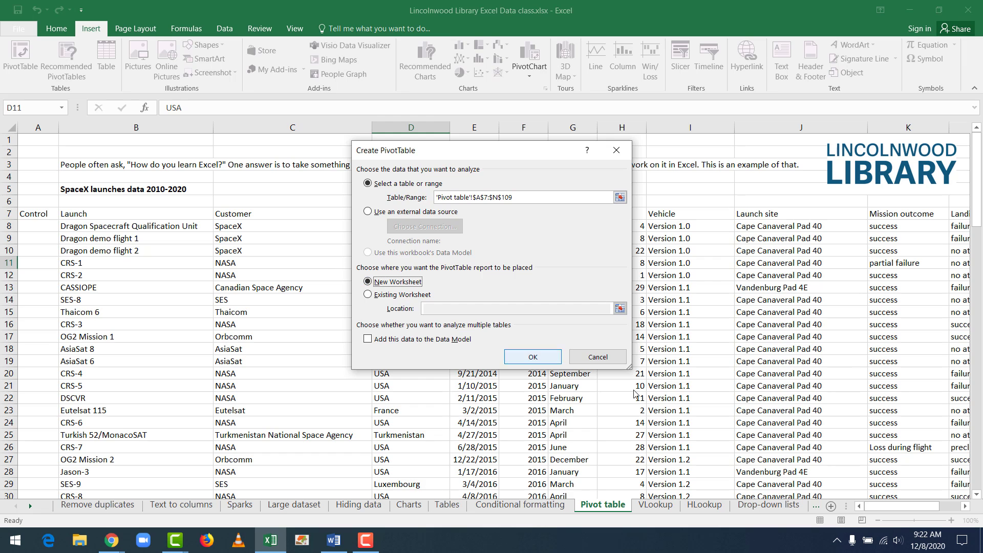
left_click(537, 361)
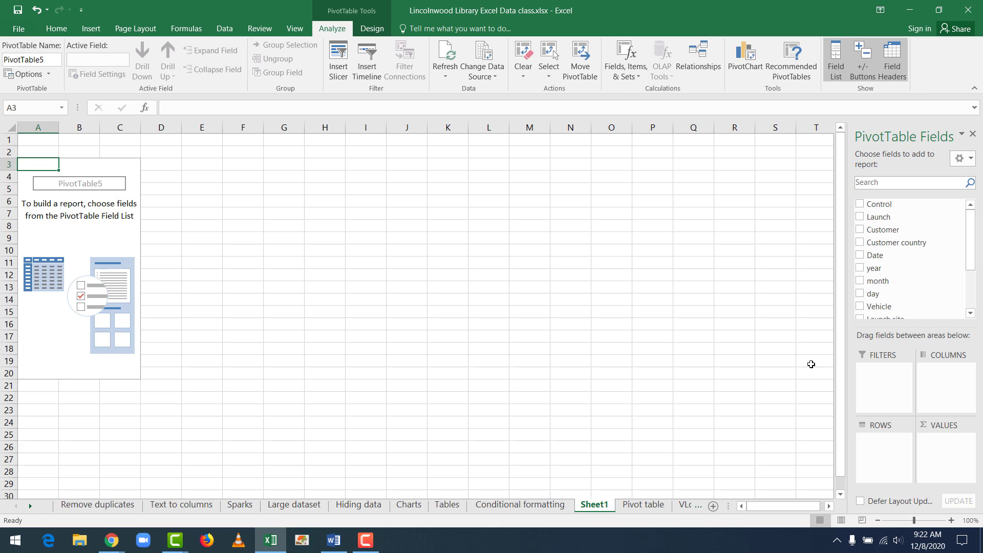
Step: Check the source columns on the Pivot table sheet and lay out the PivotTable with Customer as columns and year as rows
left_click(643, 505)
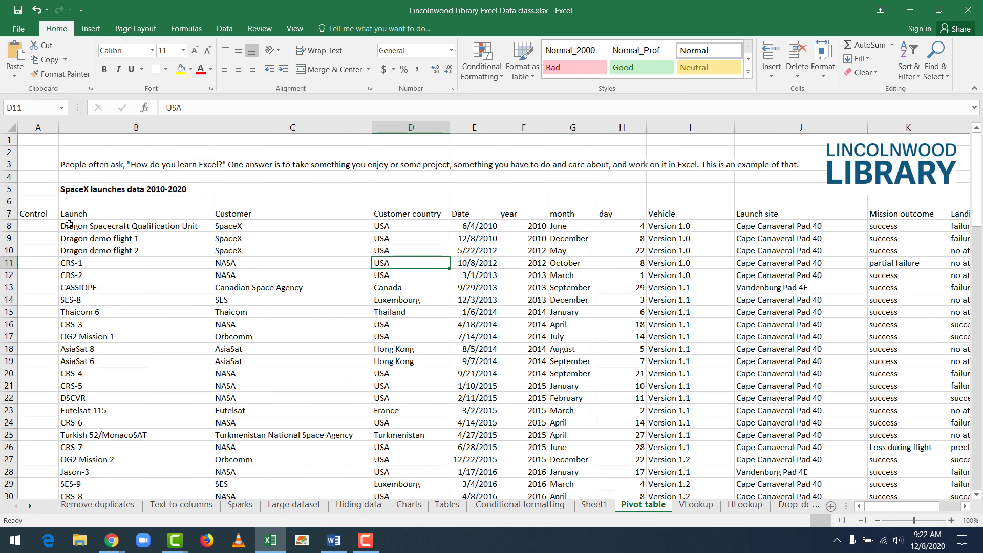
left_click(594, 505)
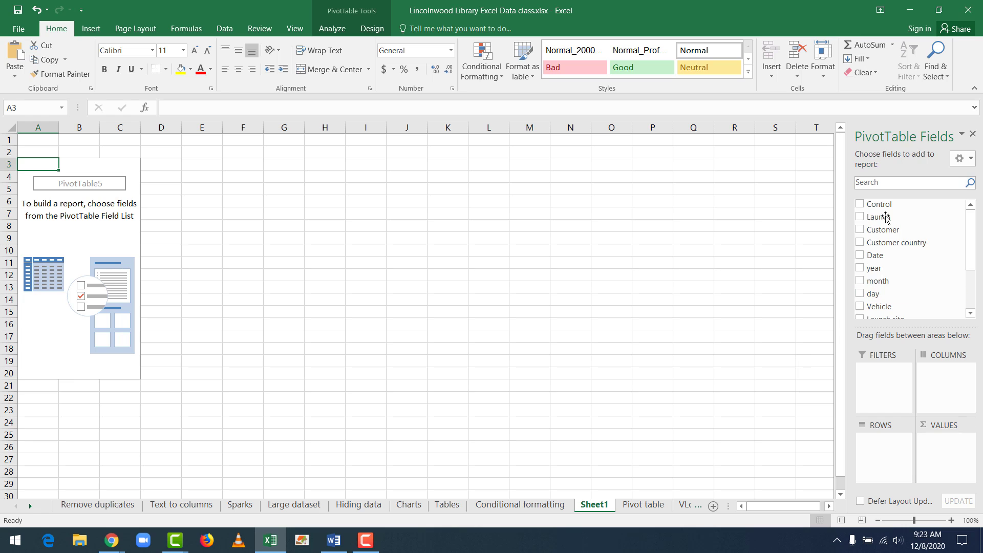
left_click_drag(971, 249, 978, 204)
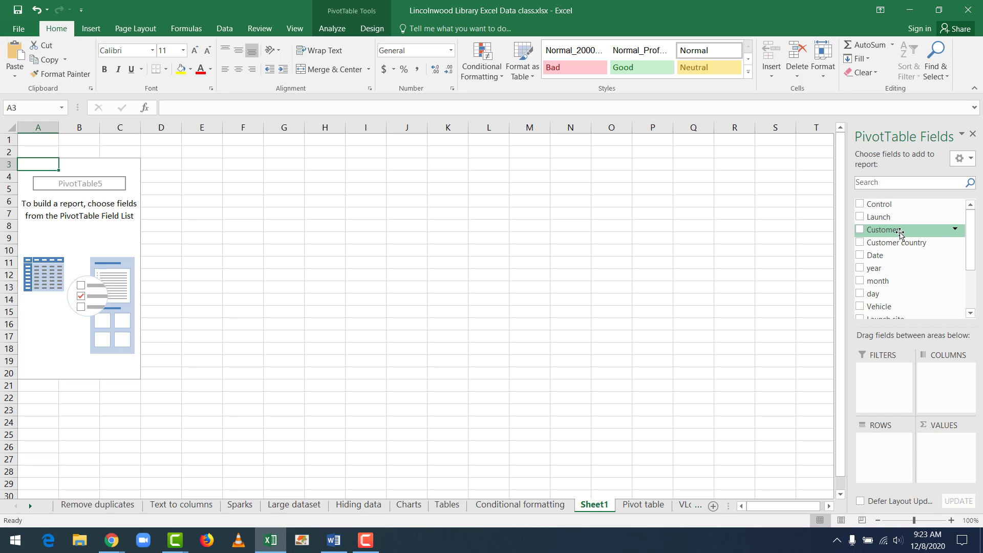
left_click_drag(898, 231, 941, 379)
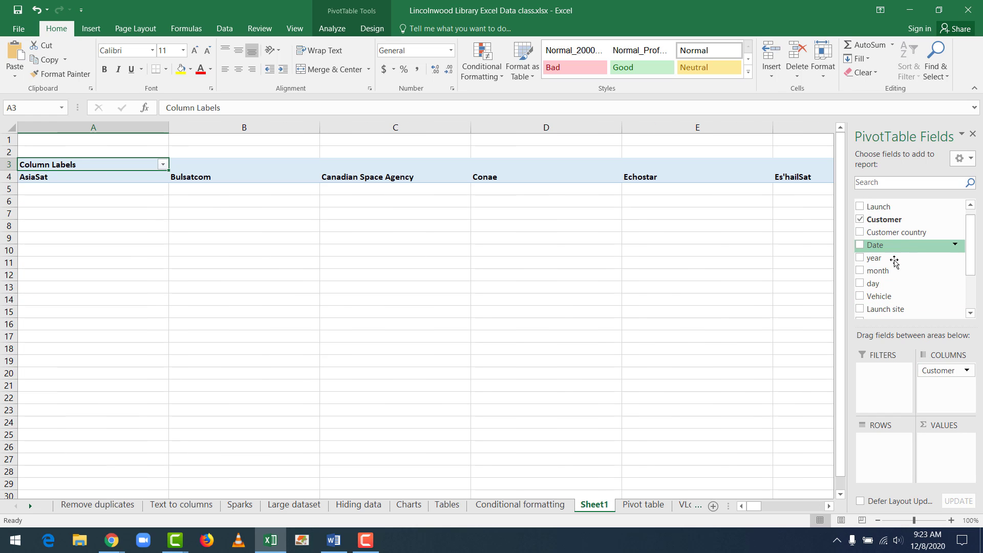
left_click_drag(889, 258, 887, 452)
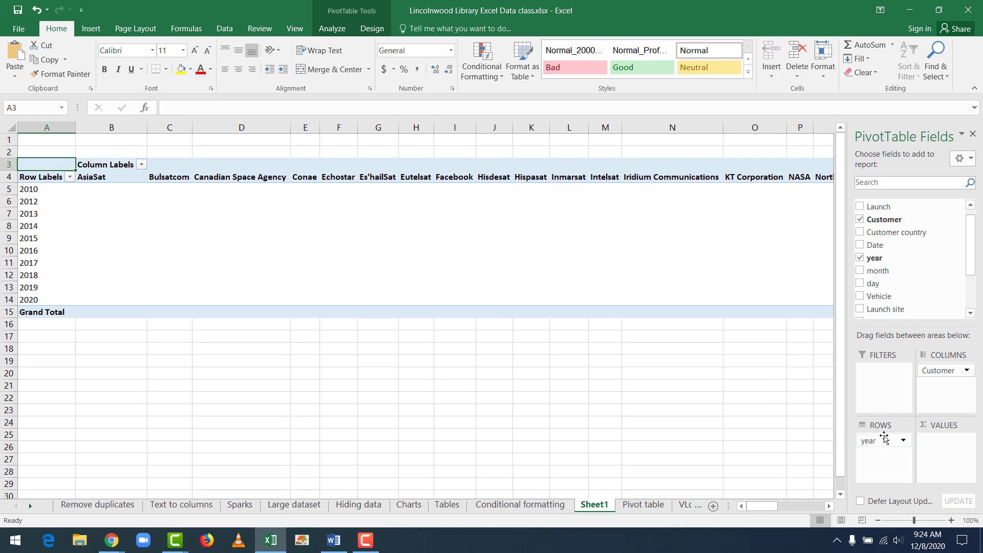
left_click_drag(876, 443, 879, 463)
mouse_move(766, 507)
left_mouse_down()
mouse_move(842, 505)
mouse_move(749, 508)
left_mouse_up()
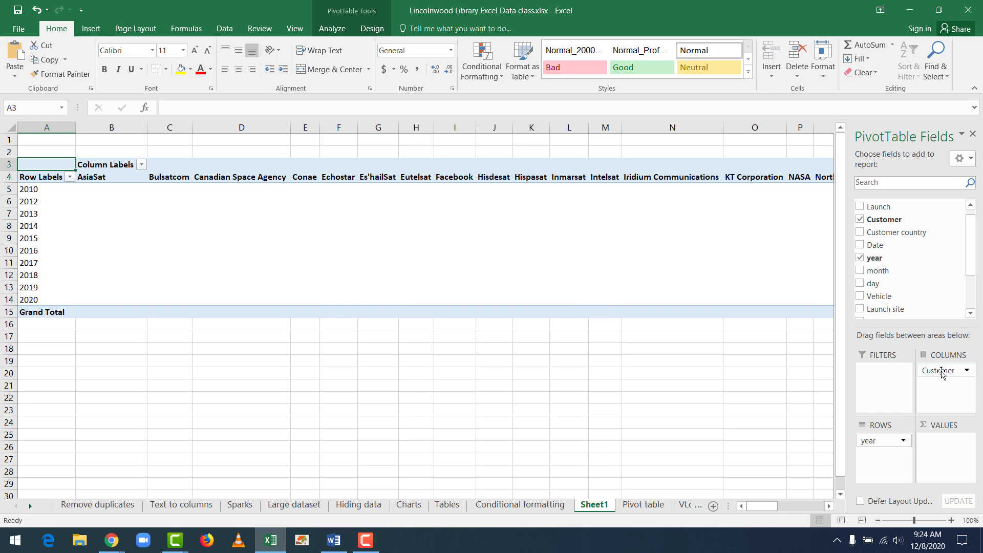
Step: Replace Customer with Launch site in the PivotTable's columns and add Launch as a count in its values
left_click_drag(941, 372, 904, 242)
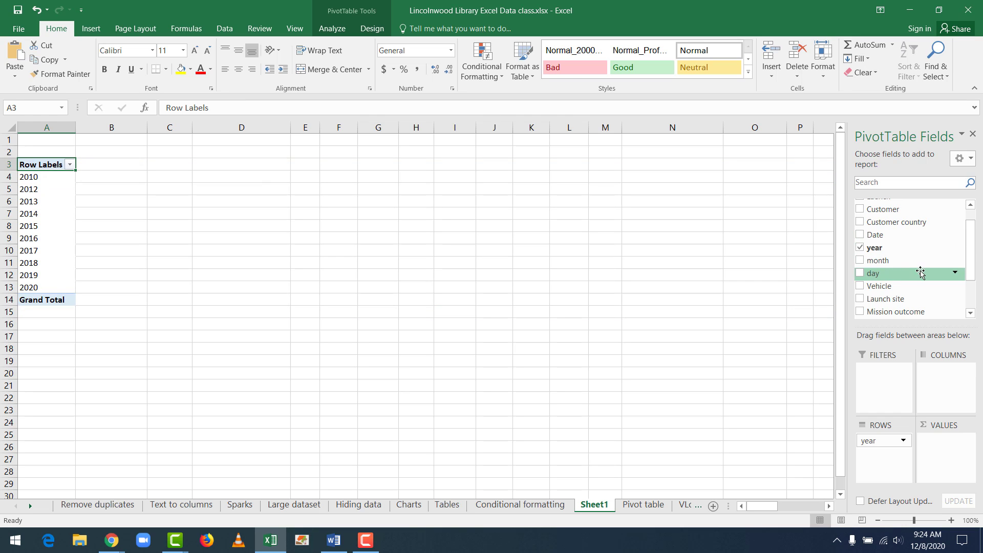
scroll(971, 217, "up", 2)
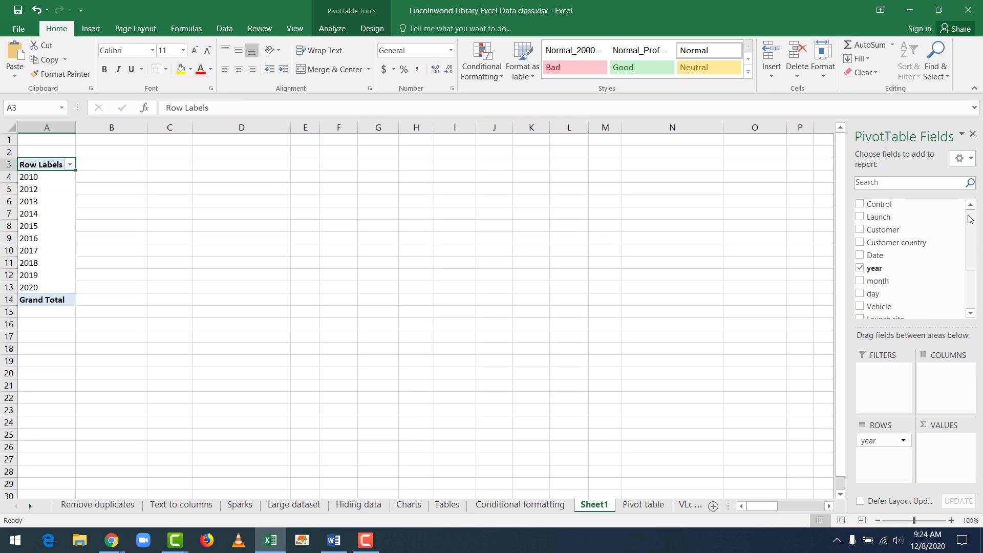
left_click_drag(969, 218, 978, 293)
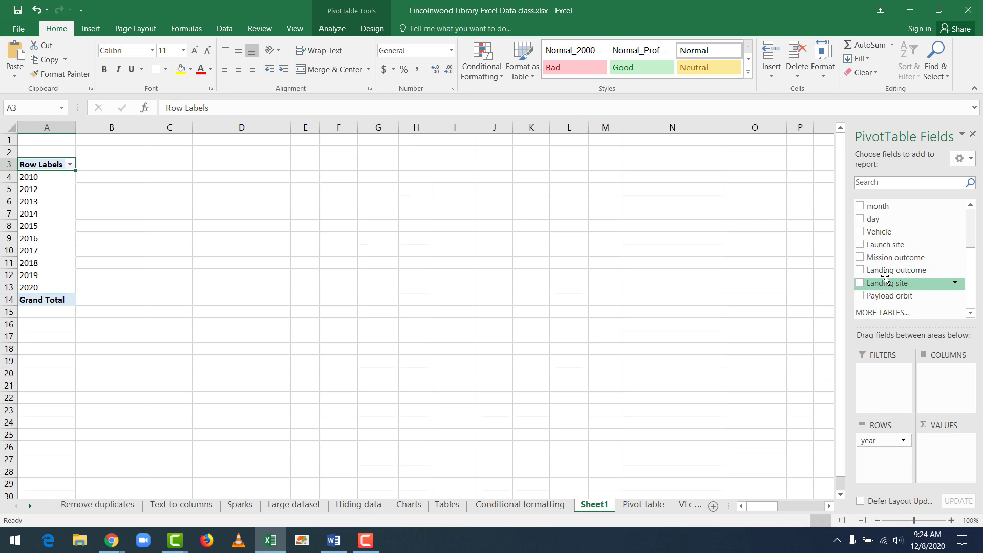
left_click_drag(884, 245, 947, 393)
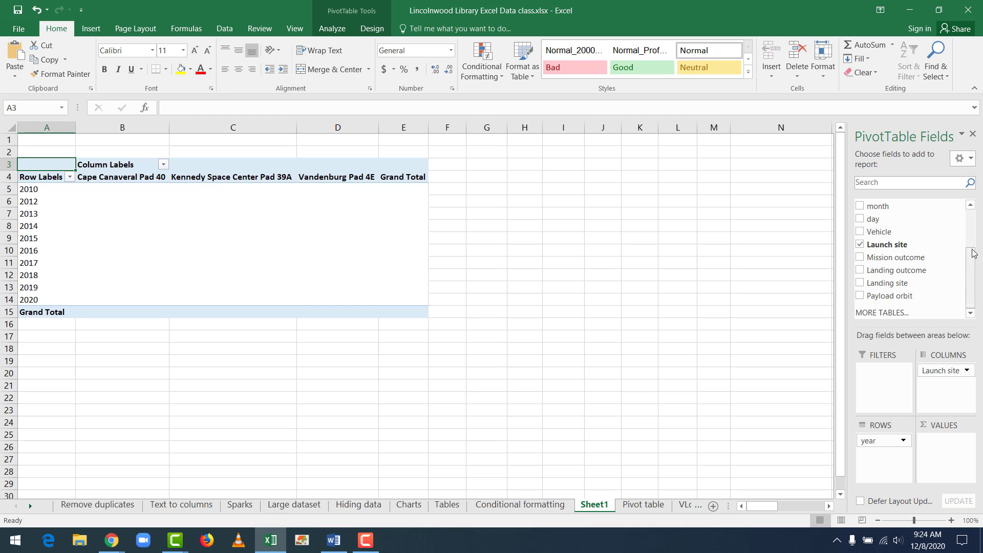
left_click_drag(972, 261, 969, 204)
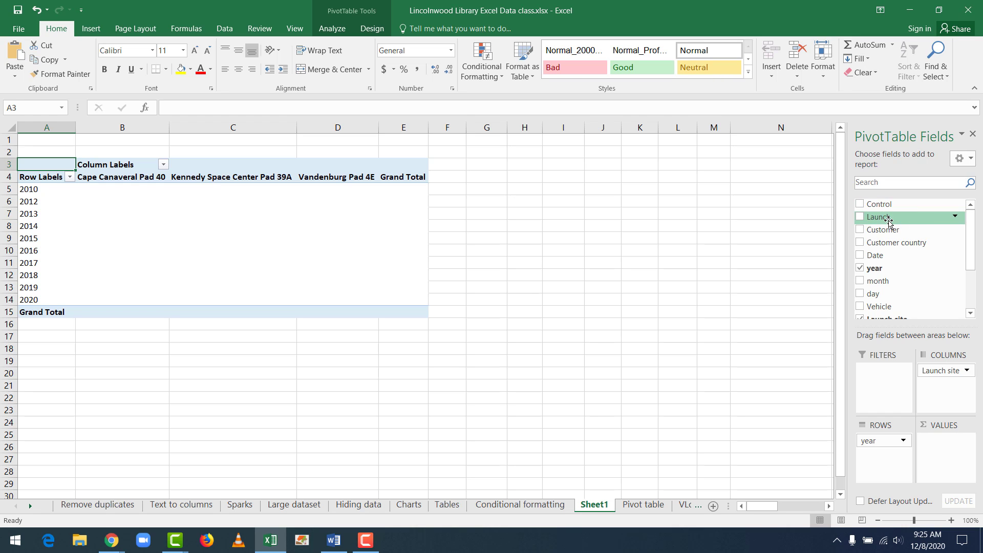
left_click_drag(888, 221, 942, 456)
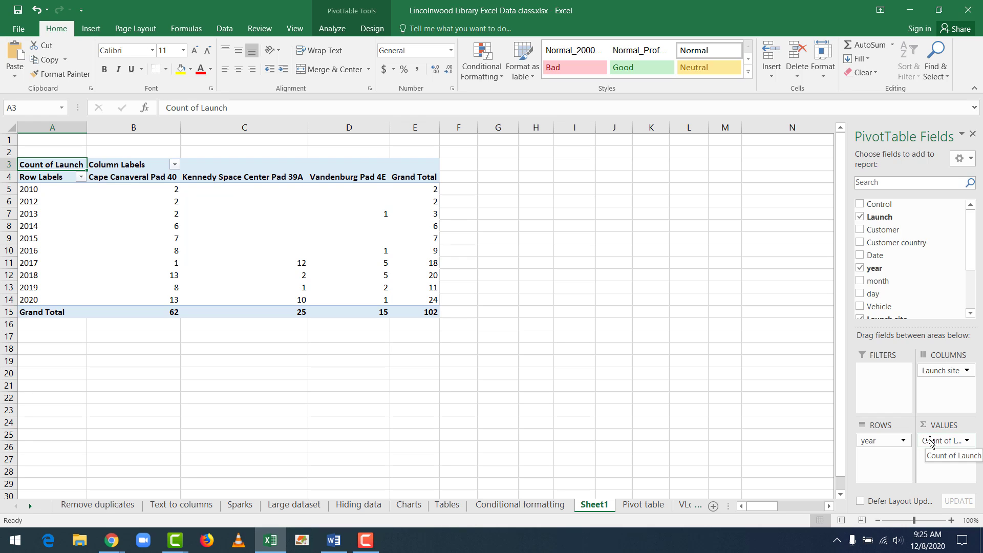
Step: Look through the launch names on the Pivot table sheet and return to the PivotTable on Sheet1
left_click(639, 505)
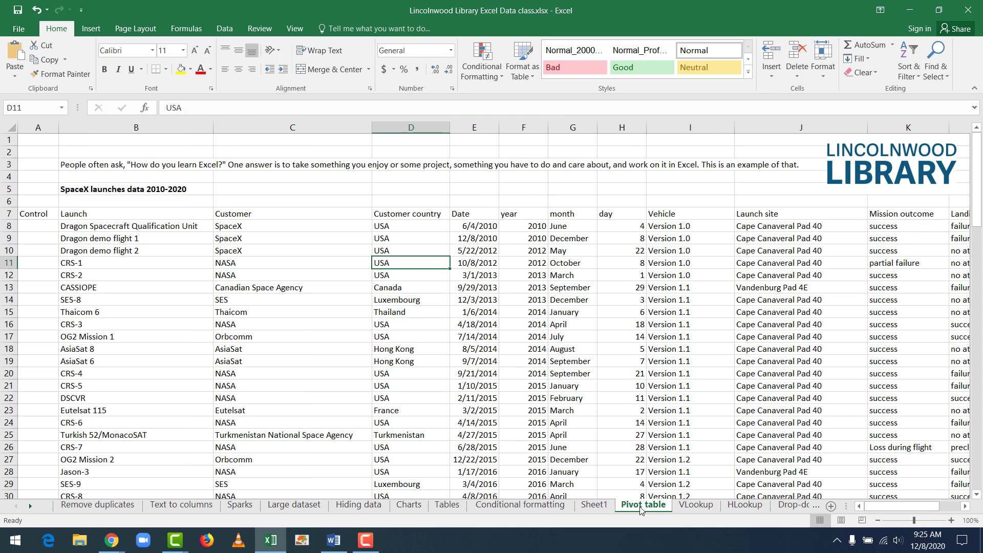
left_click(112, 238)
scroll(92, 272, "down", 5)
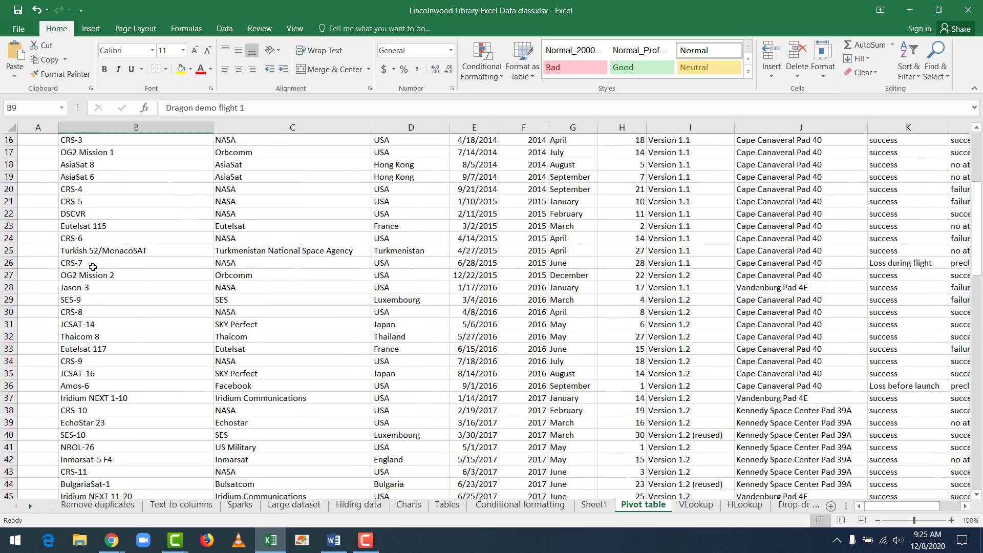
scroll(92, 266, "down", 10)
scroll(95, 263, "up", 11)
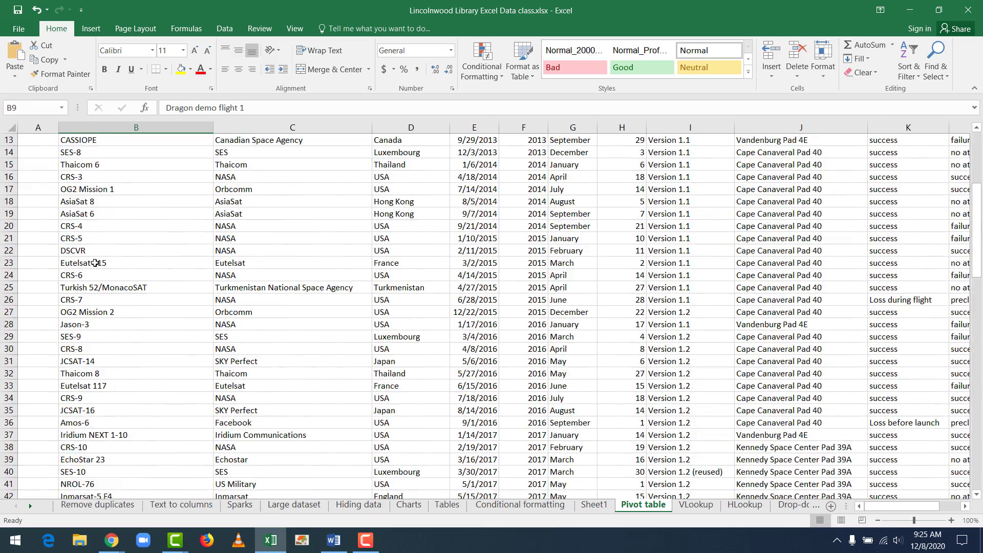
scroll(95, 263, "up", 4)
left_click(594, 505)
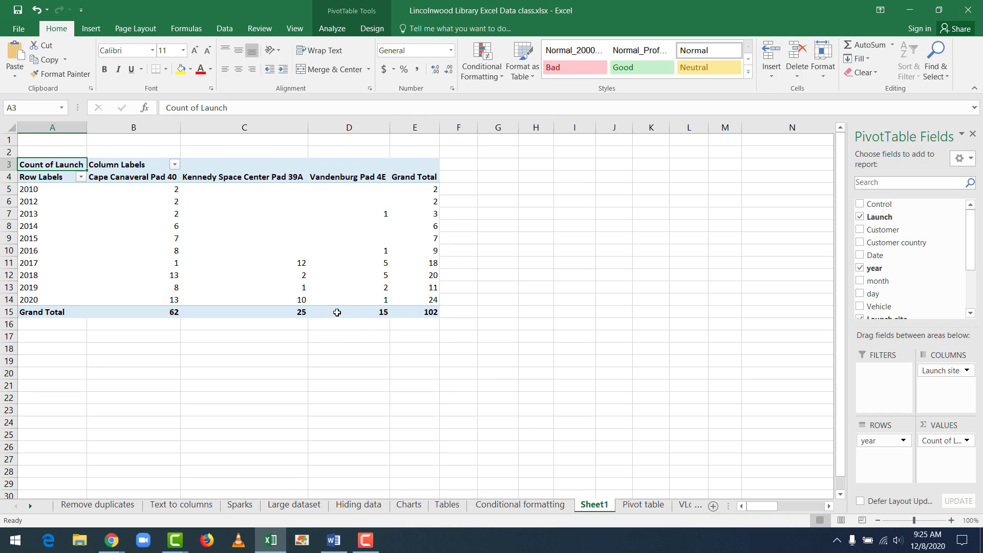
Step: Insert a Clustered Column PivotChart from the launch PivotTable and place it beside the table
left_click(315, 250)
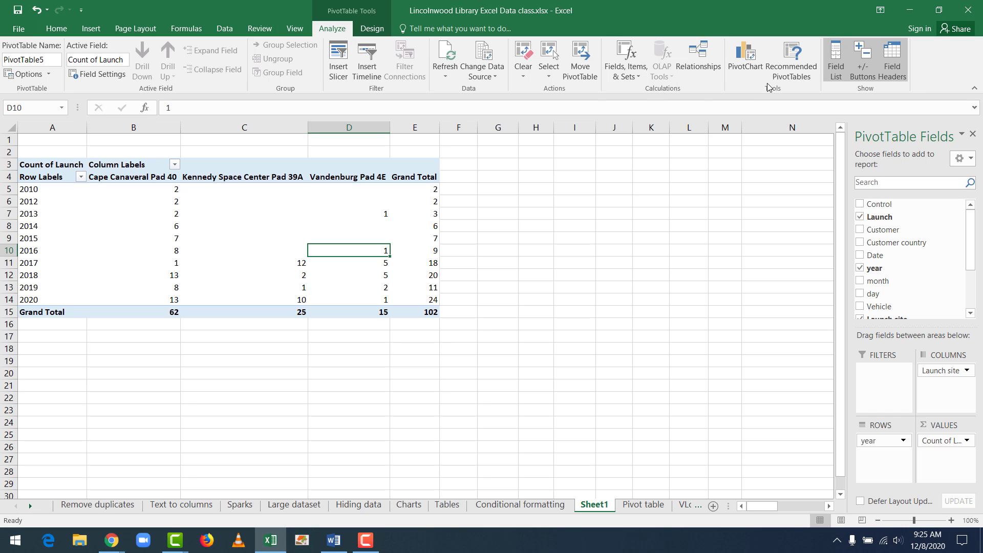
left_click(747, 65)
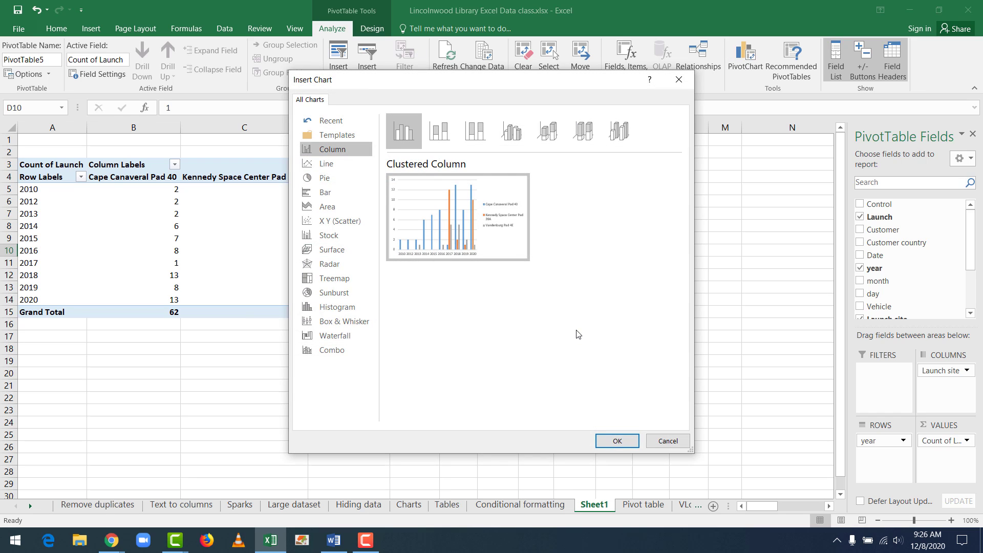
mouse_move(430, 204)
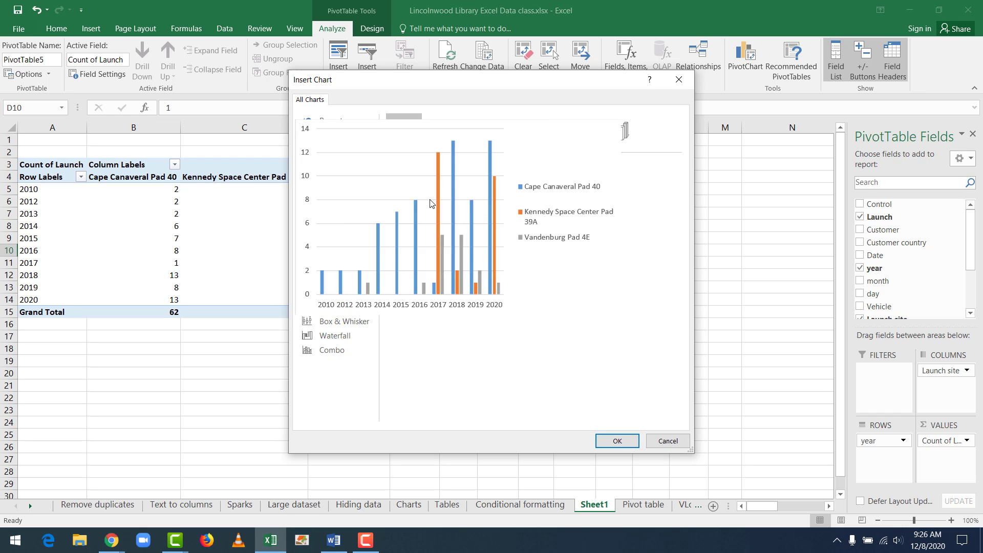
left_click(618, 441)
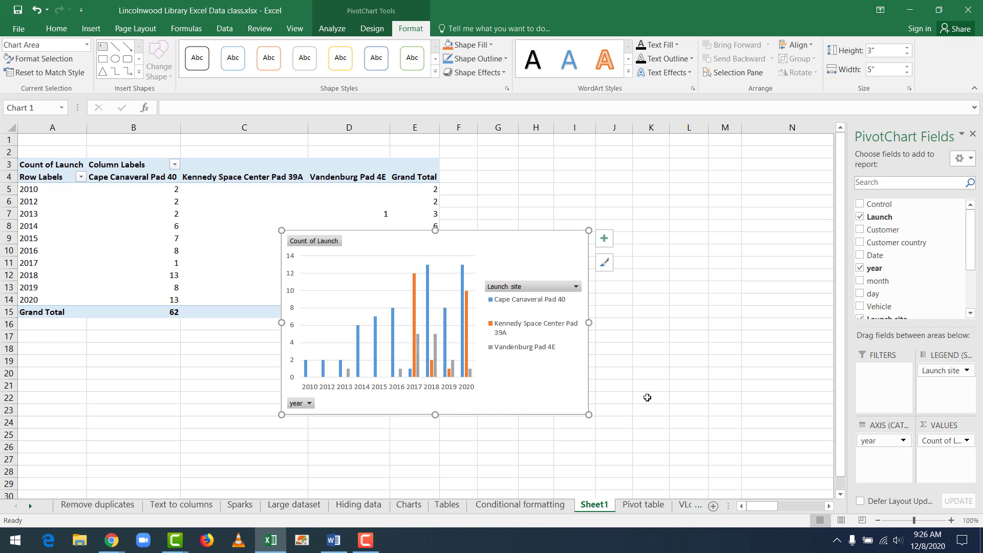
left_click_drag(491, 241, 665, 169)
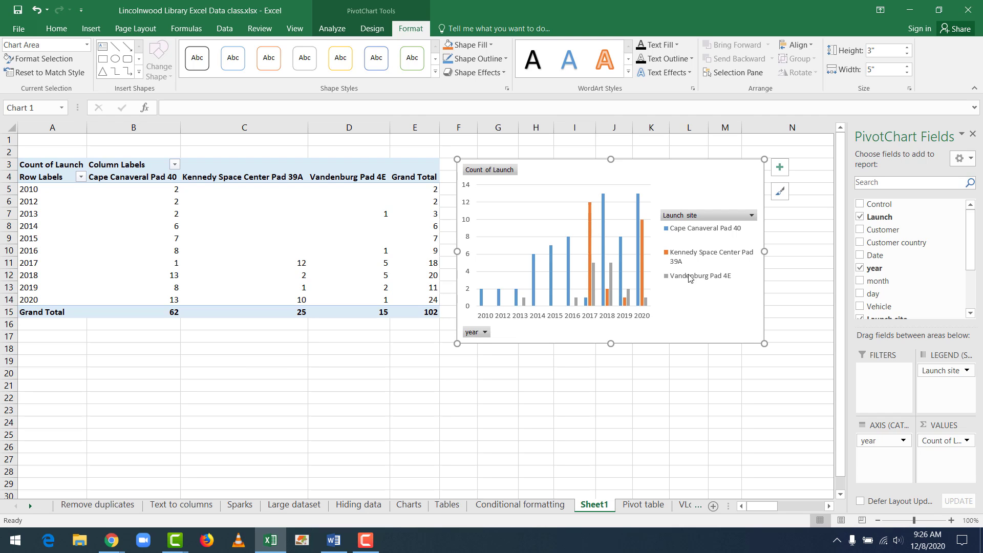
Step: Examine the filter and sort options of the PivotChart's Launch site and year fields without changing them
left_click(748, 215)
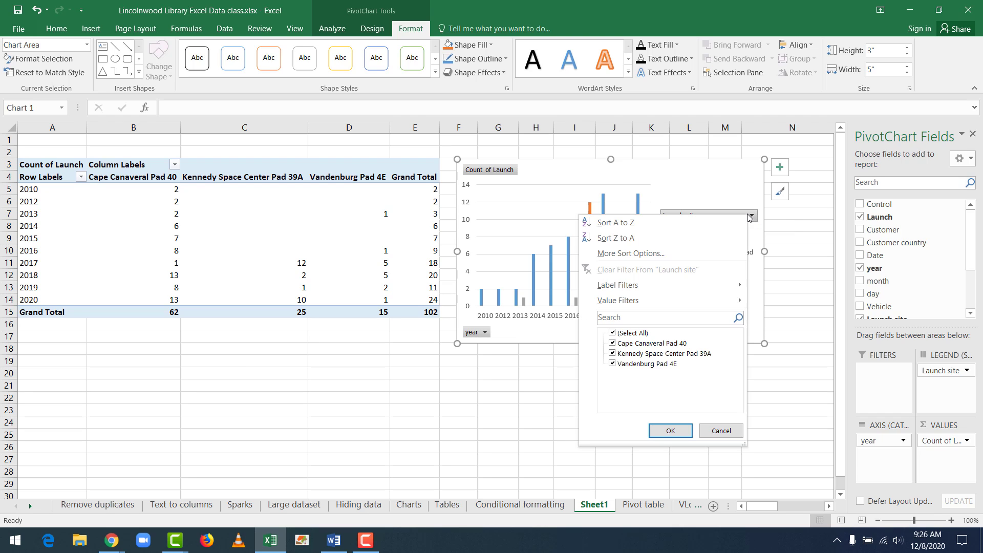
left_click(743, 196)
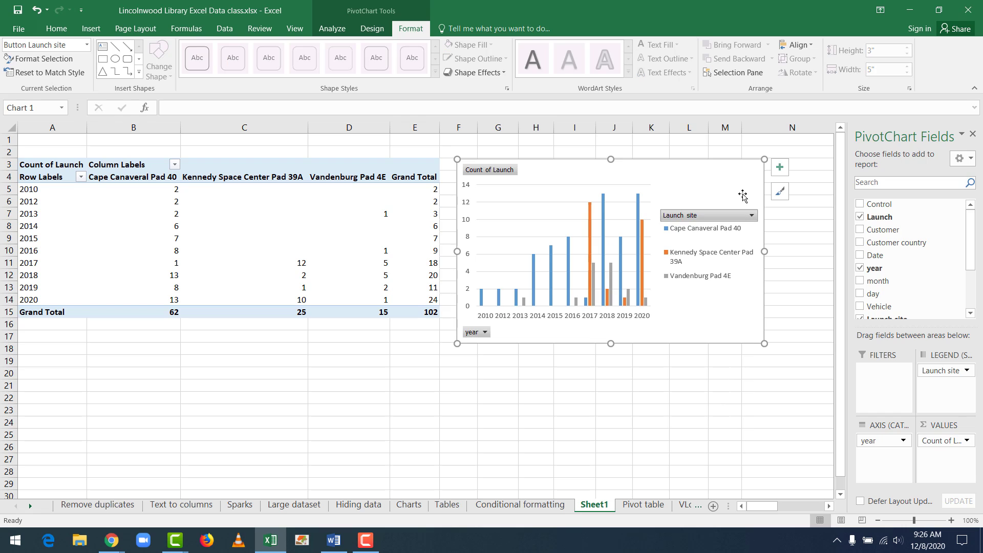
left_click(482, 334)
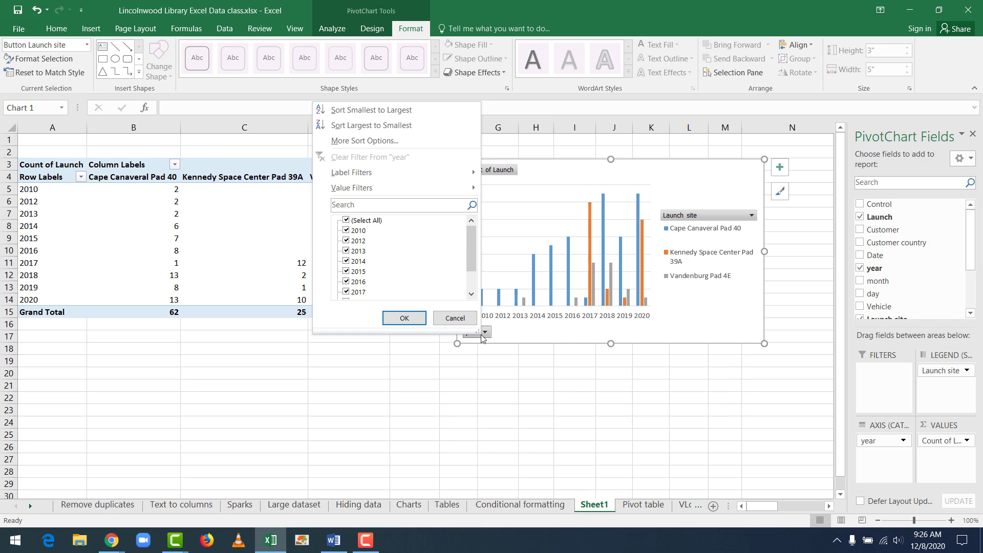
left_click(561, 330)
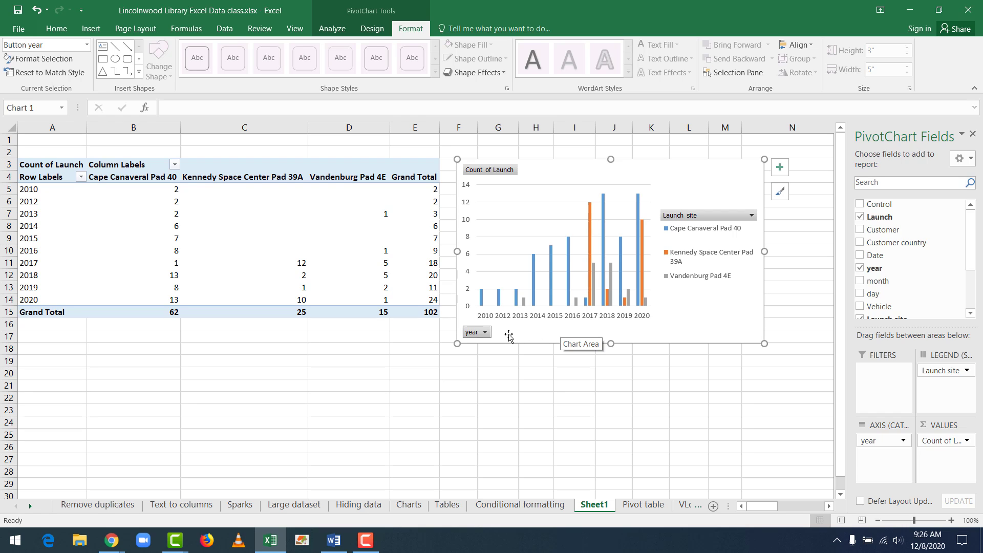
left_click(484, 334)
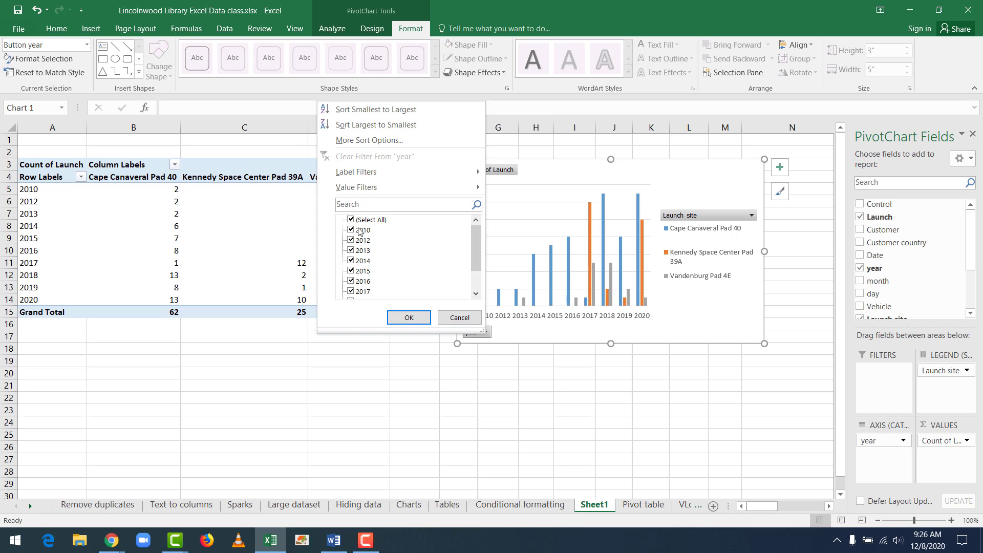
left_click(542, 330)
Step: Filter the PivotChart's year field to show only 2017, 2018, 2019 and 2020
left_click(485, 333)
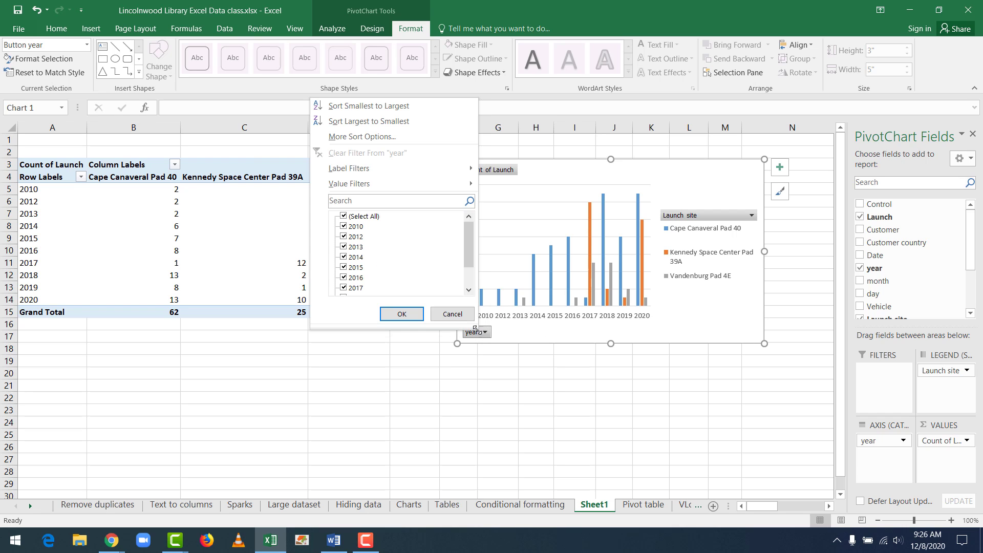
left_click(343, 216)
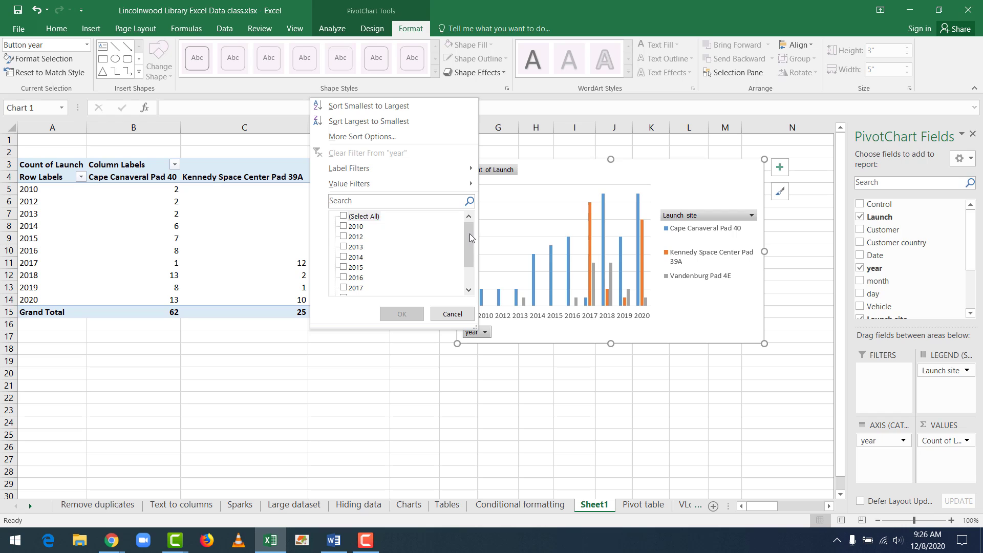
left_click_drag(469, 233, 467, 277)
left_click(344, 257)
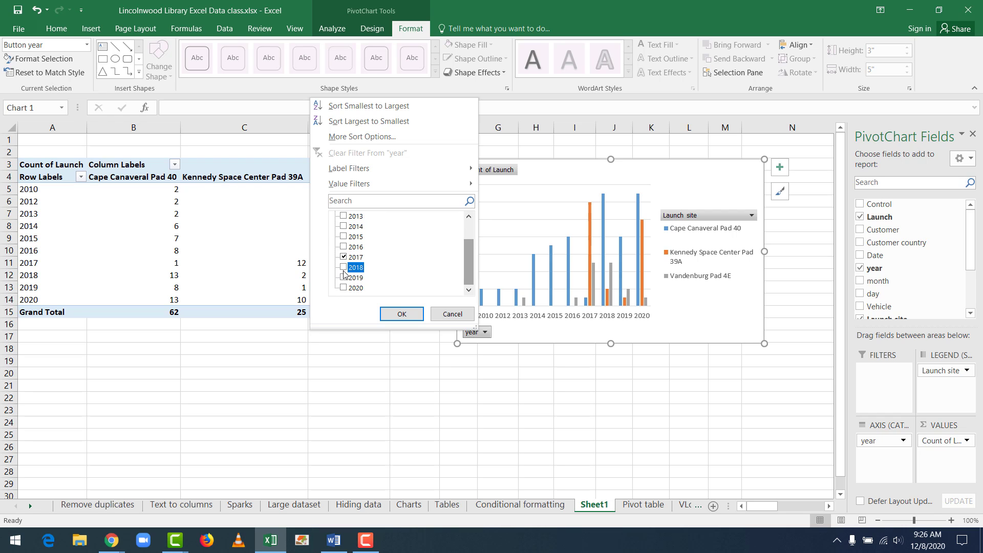
left_click(343, 277)
left_click(344, 288)
left_click(401, 314)
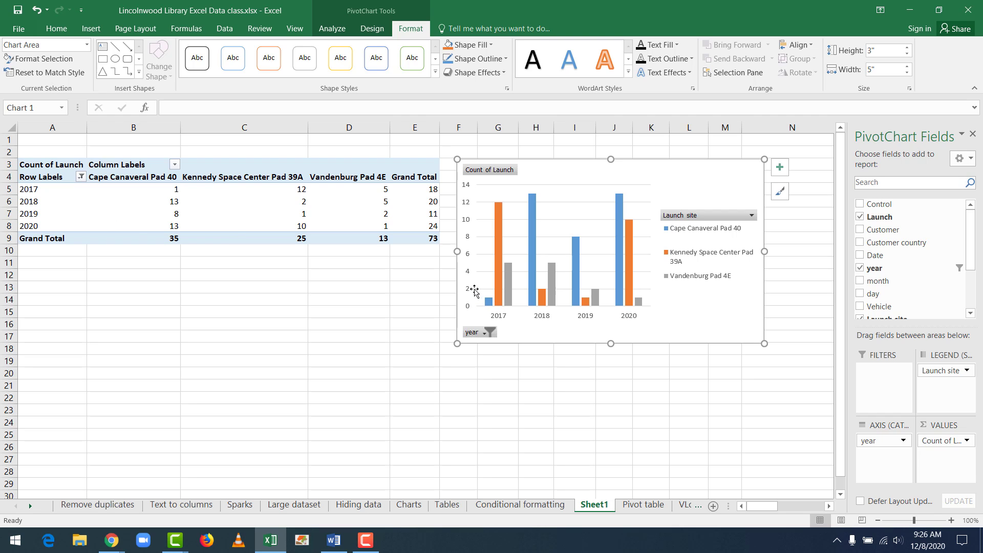
mouse_move(633, 290)
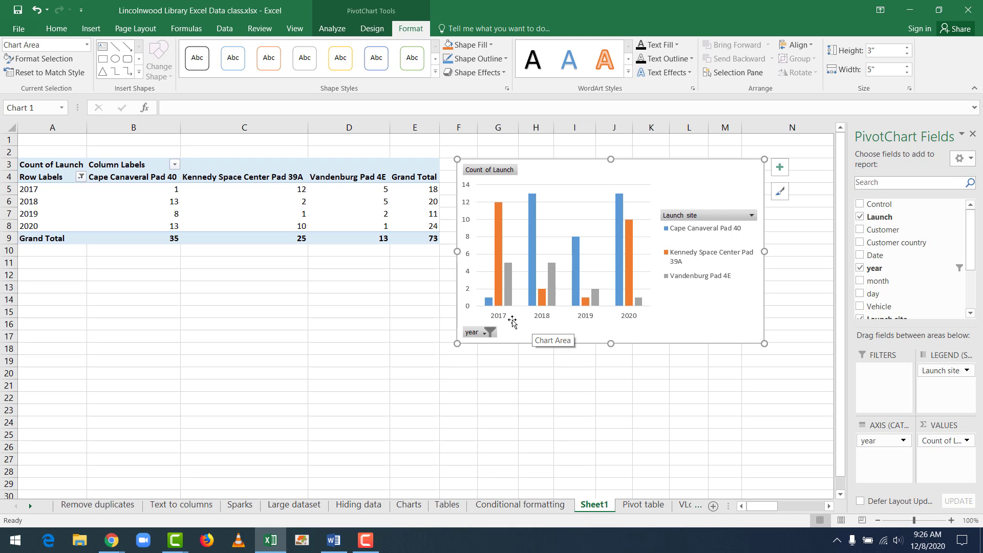
Step: Clear the year filter from the PivotChart
left_click(490, 332)
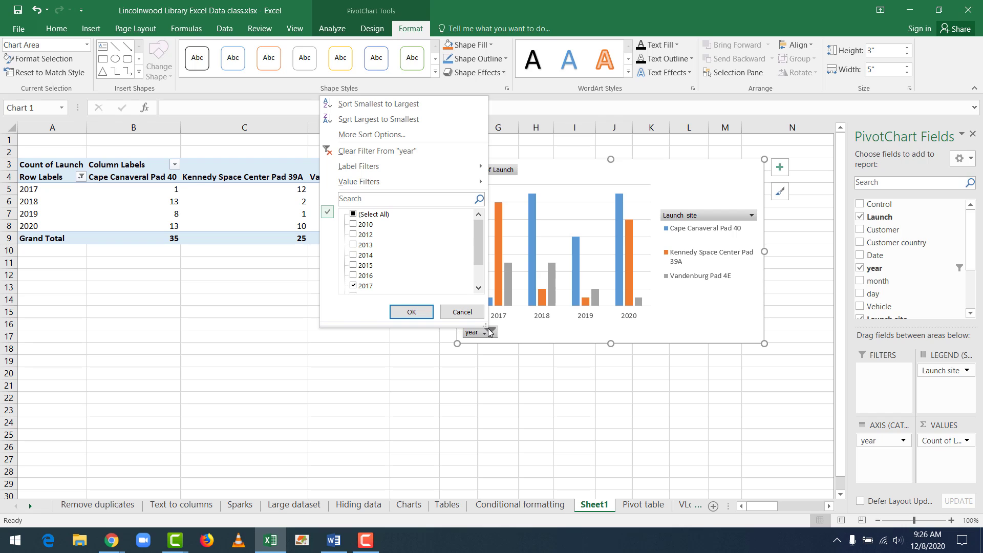
left_click(413, 151)
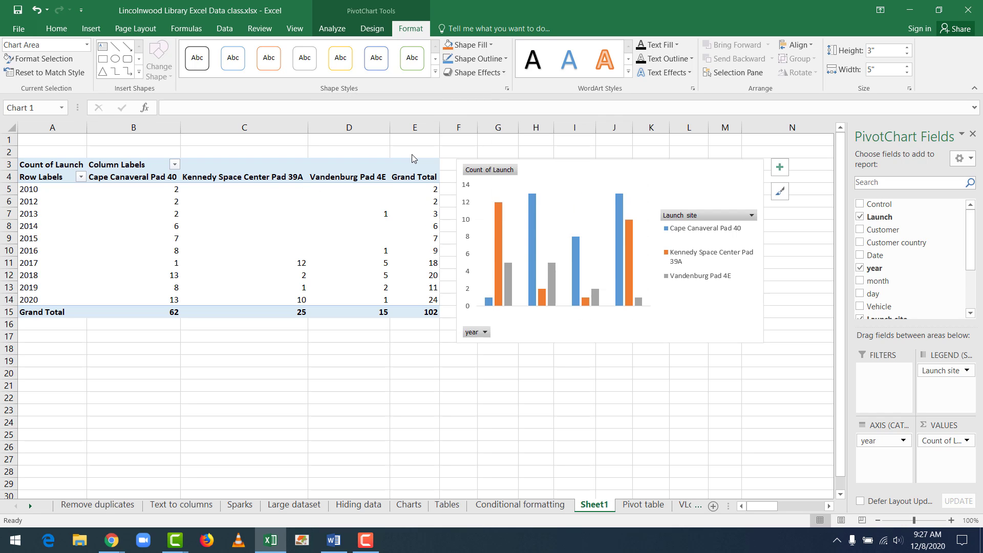
Step: Filter the PivotChart's Launch site field to show only Cape Canaveral Pad 40 and Kennedy Space Center Pad 39A
left_click(752, 216)
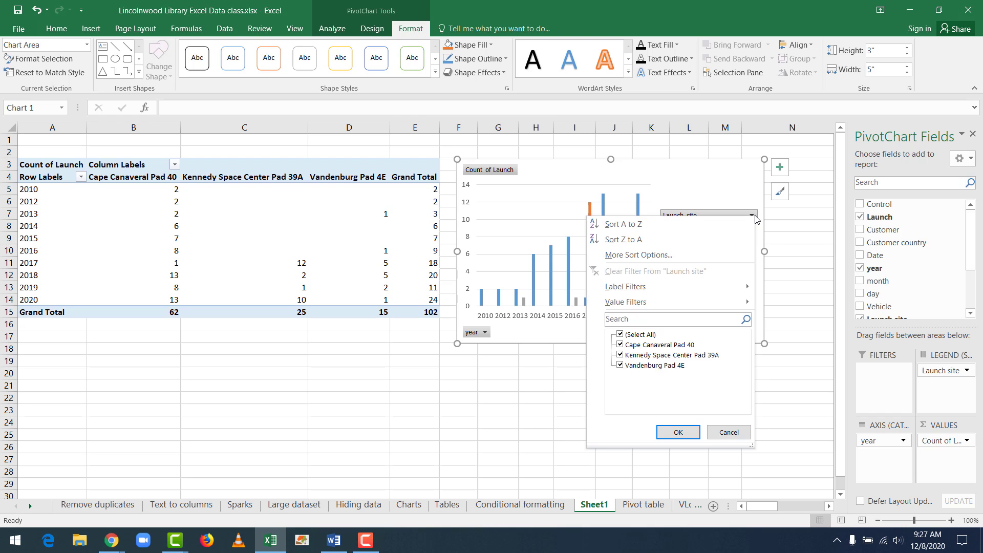
left_click(620, 334)
left_click(619, 345)
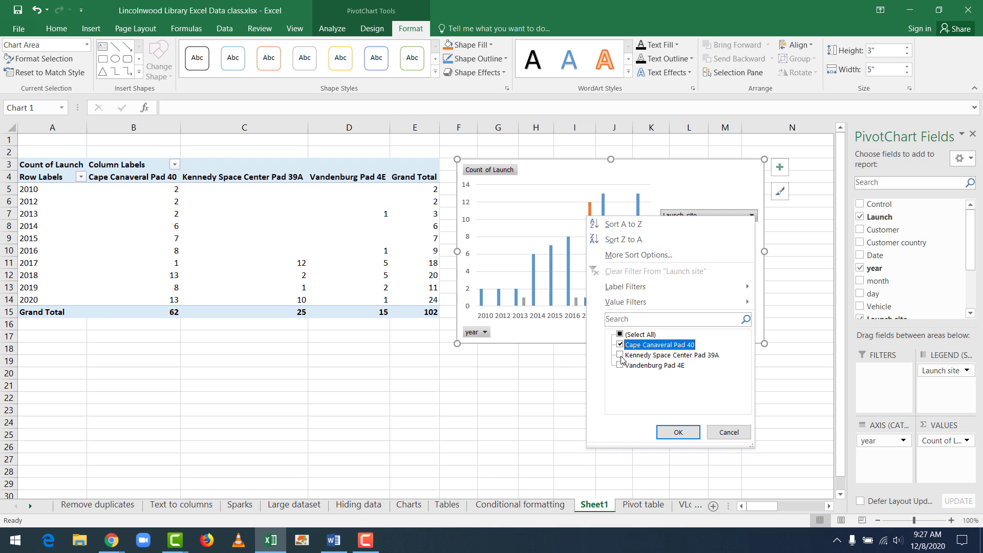
left_click(620, 355)
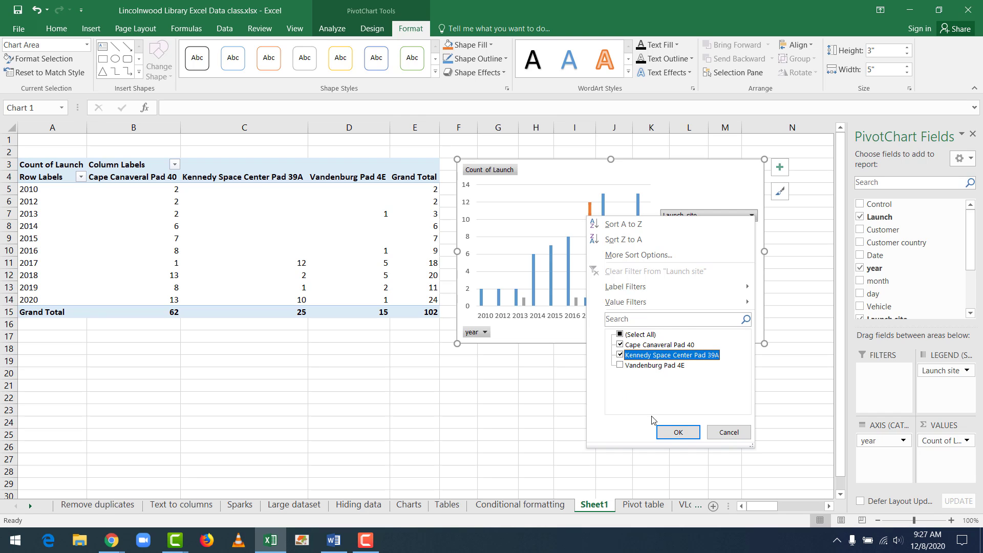
left_click(678, 432)
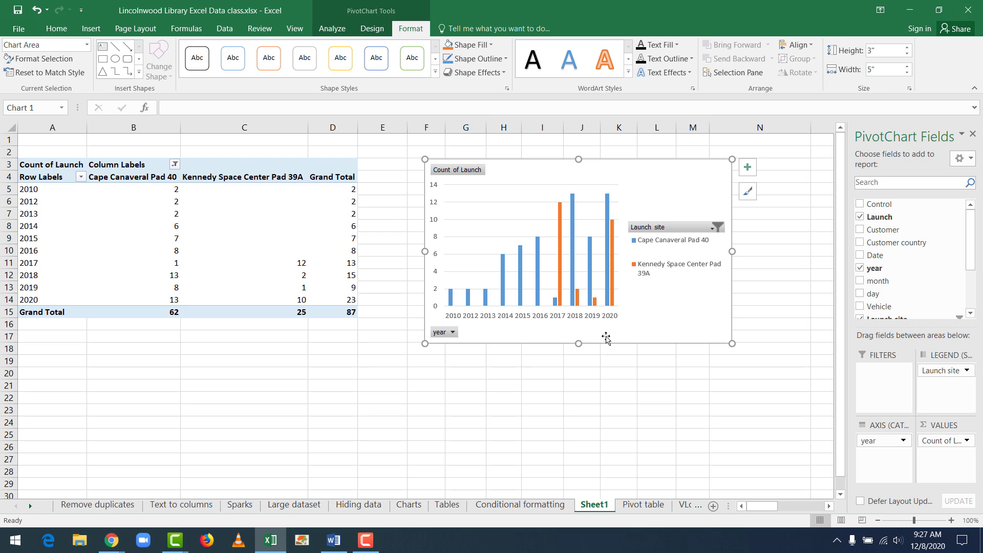
Step: Delete the launch PivotChart from the sheet, keeping the PivotTable it was based on
key("Delete")
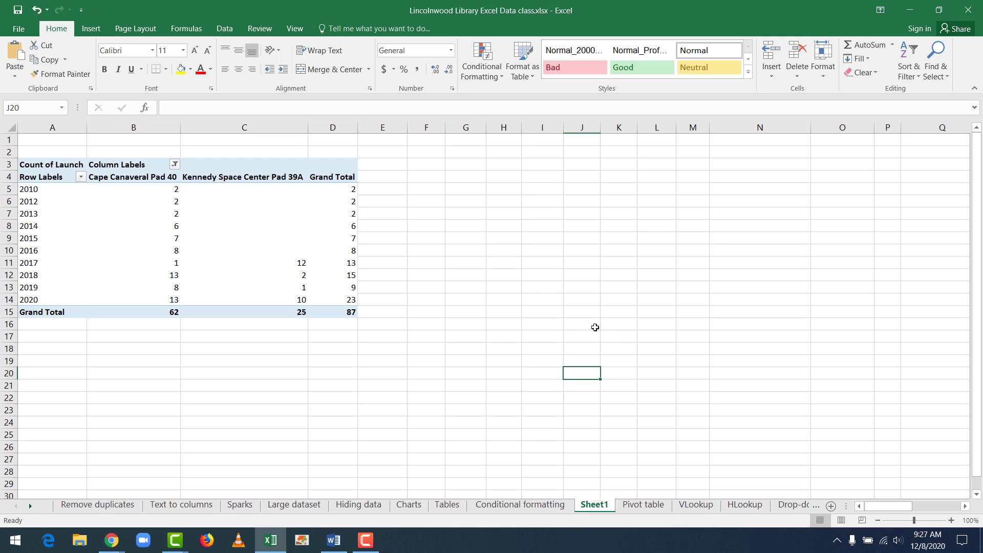
left_click(631, 333)
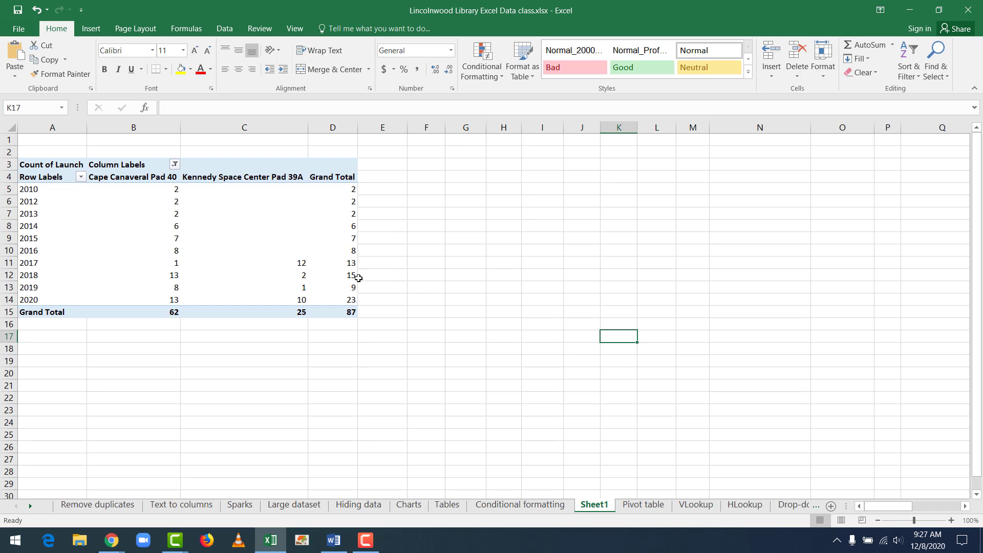
left_click(256, 249)
left_click(592, 314)
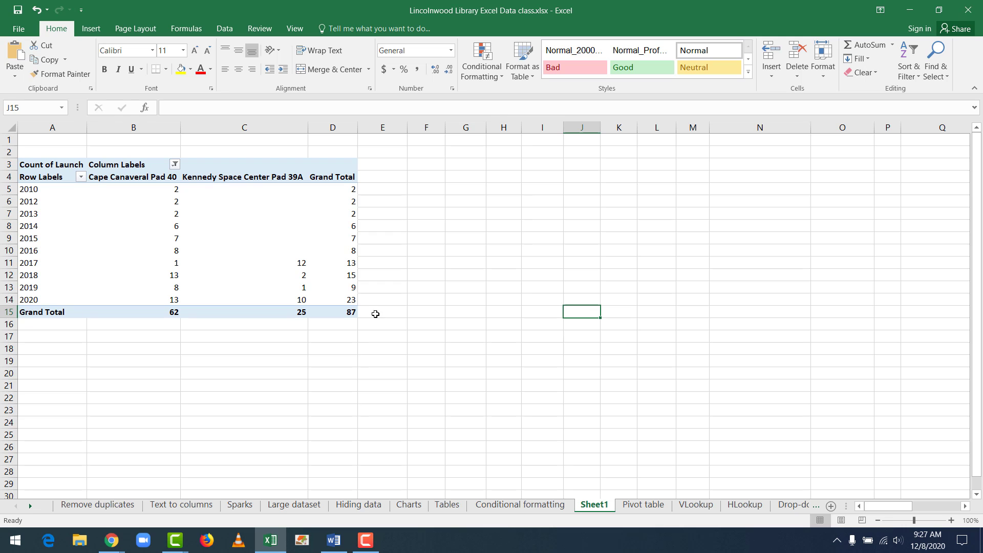
Step: Clear all fields from the PivotTable and rebuild it with year as rows and the count of Launch as values
left_click(51, 203)
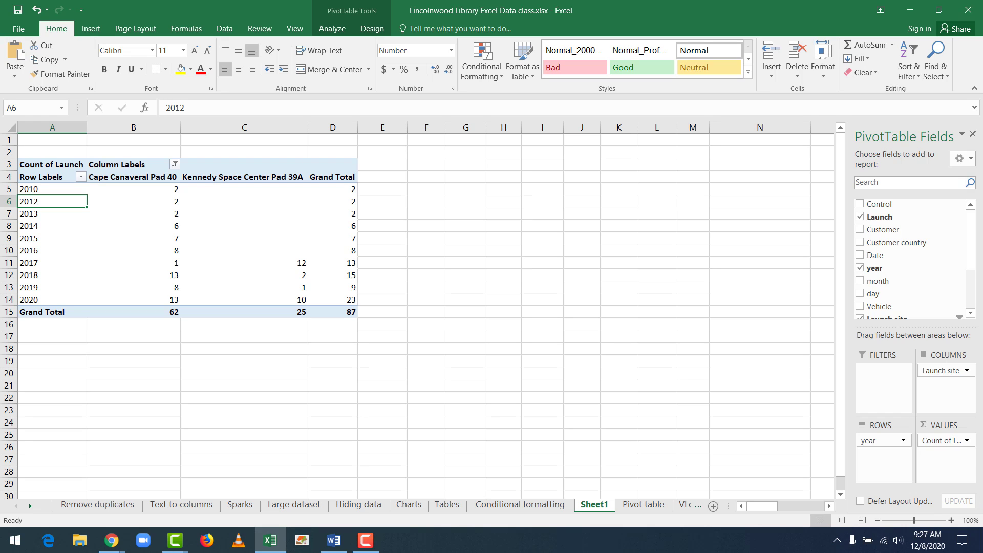
key("alt+Tab")
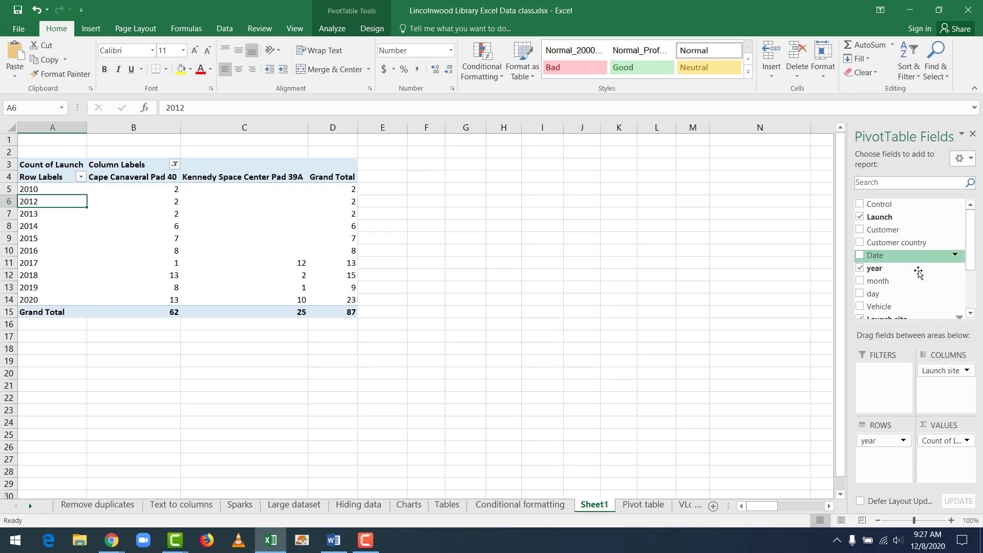
left_click_drag(953, 376, 900, 272)
left_click_drag(958, 441, 901, 244)
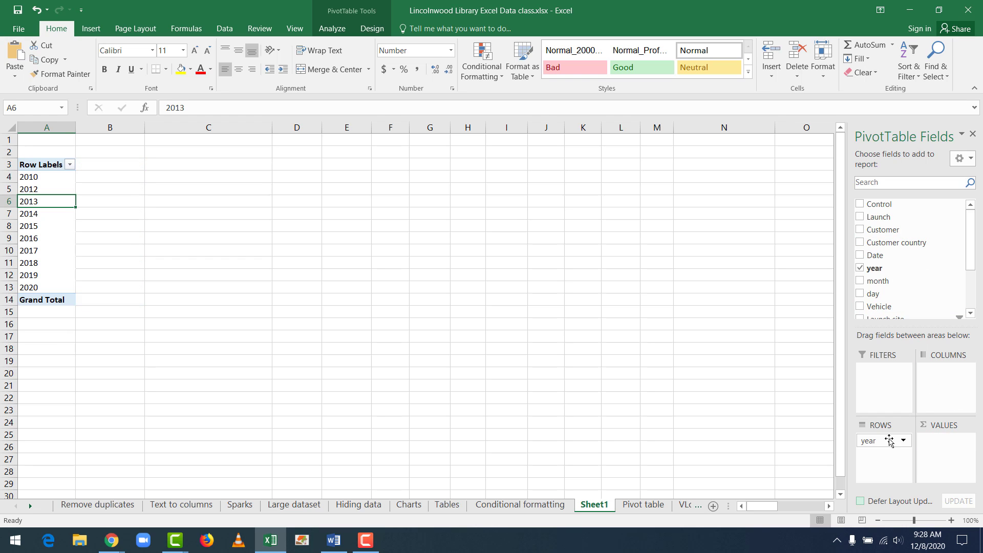
left_click_drag(876, 441, 889, 283)
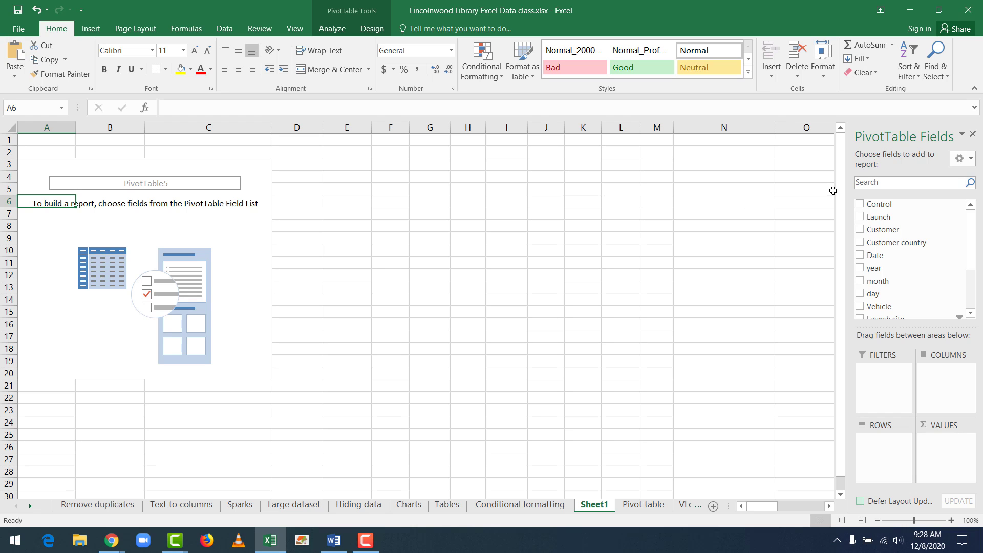
left_click_drag(894, 271, 887, 457)
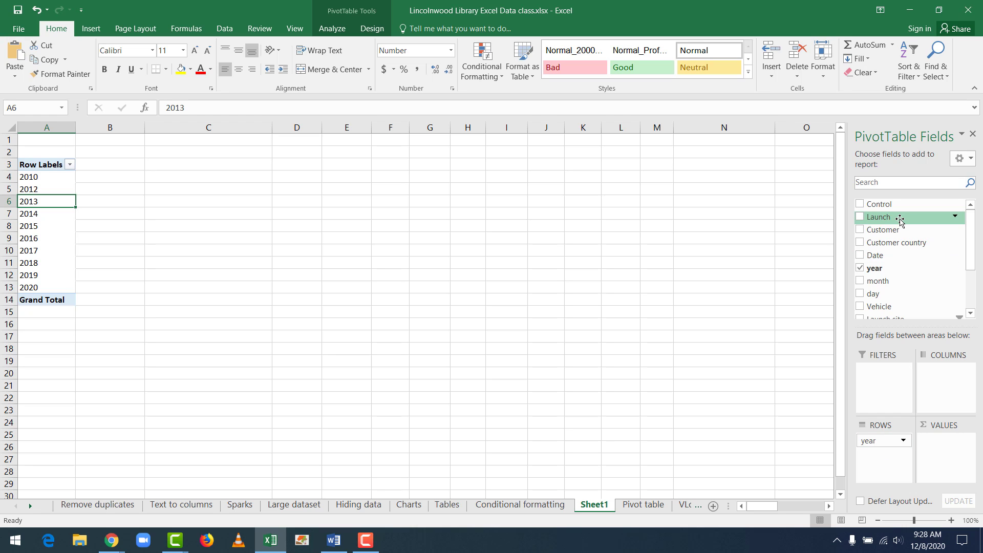
left_click_drag(900, 220, 952, 452)
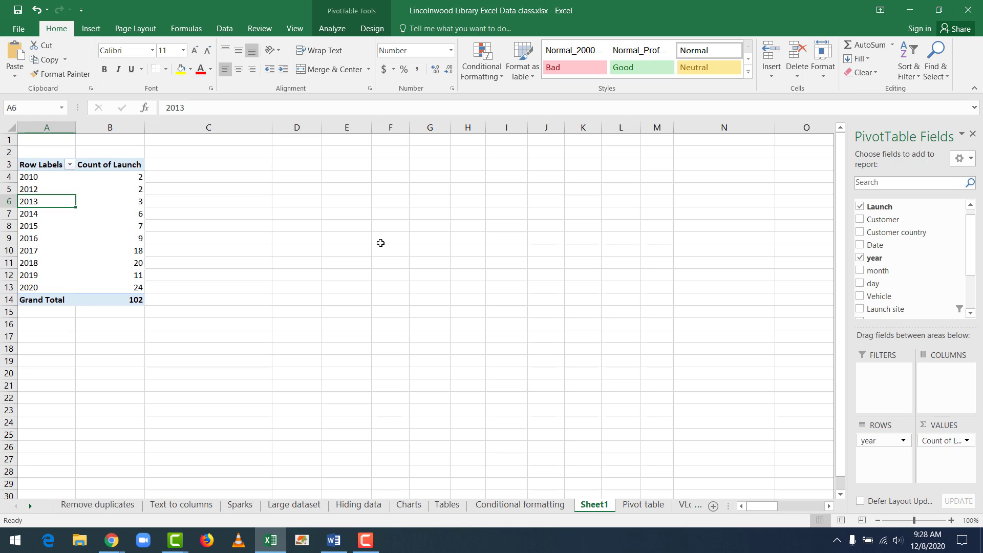
Step: Insert a Line PivotChart of the launch counts by year, and delete that chart again
left_click(114, 215)
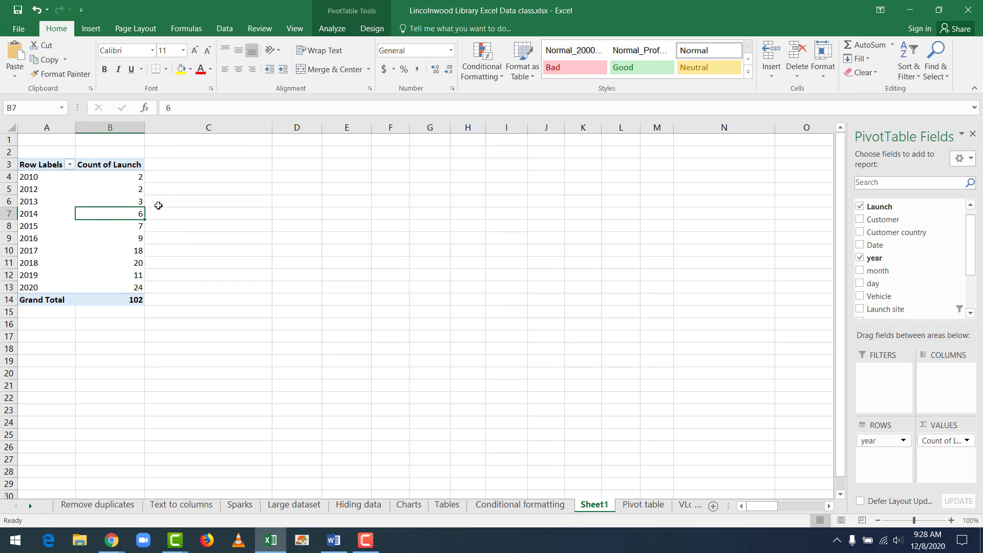
left_click(337, 30)
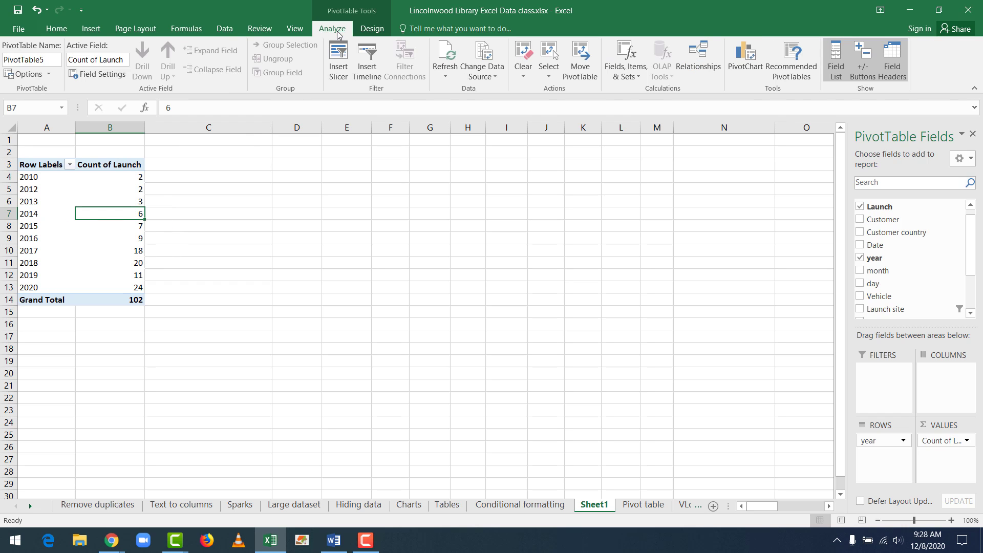
left_click(748, 58)
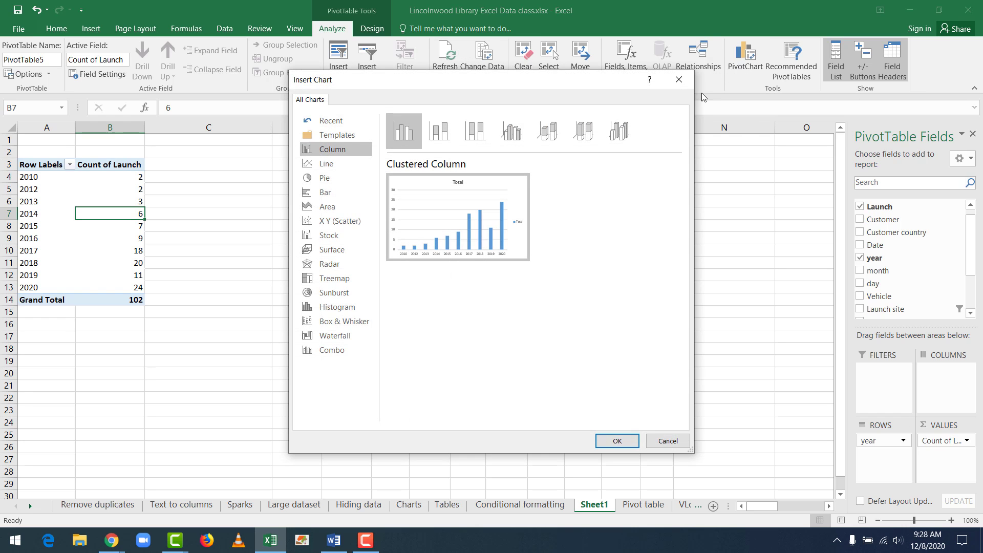
left_click(341, 166)
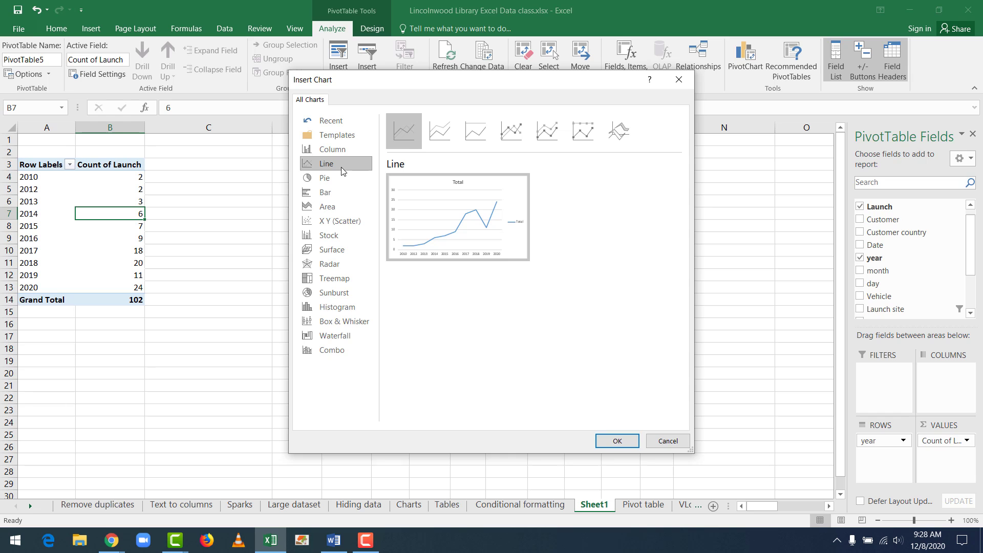
left_click(617, 441)
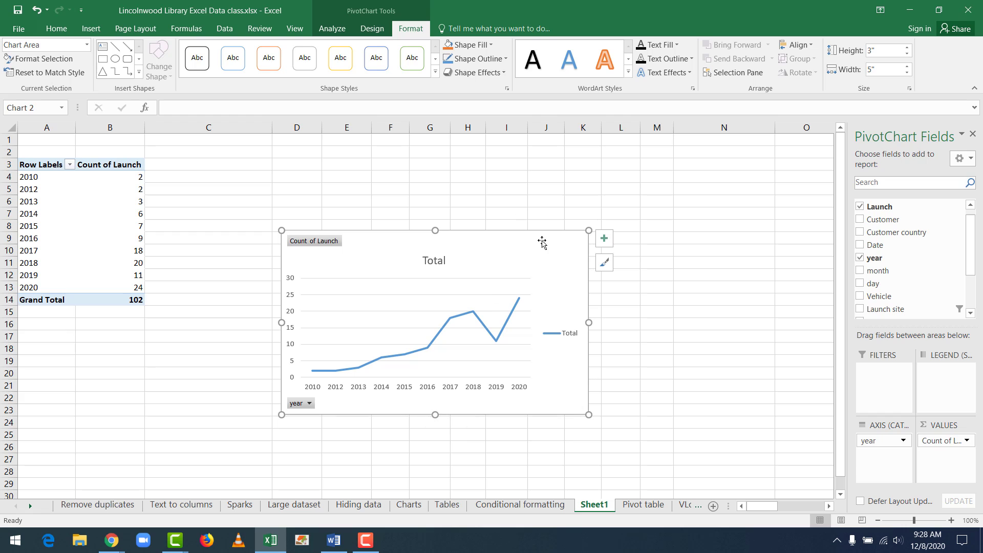
key("Delete")
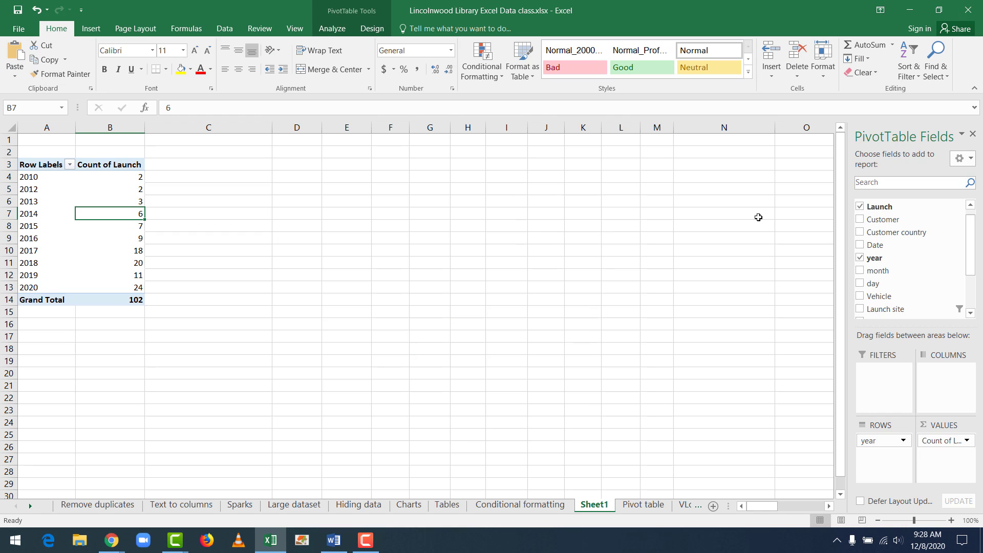
Step: Remove the Launch and year fields from the PivotTable and clear the filter on the Launch site field
left_click_drag(946, 444, 902, 259)
left_click_drag(894, 445, 904, 260)
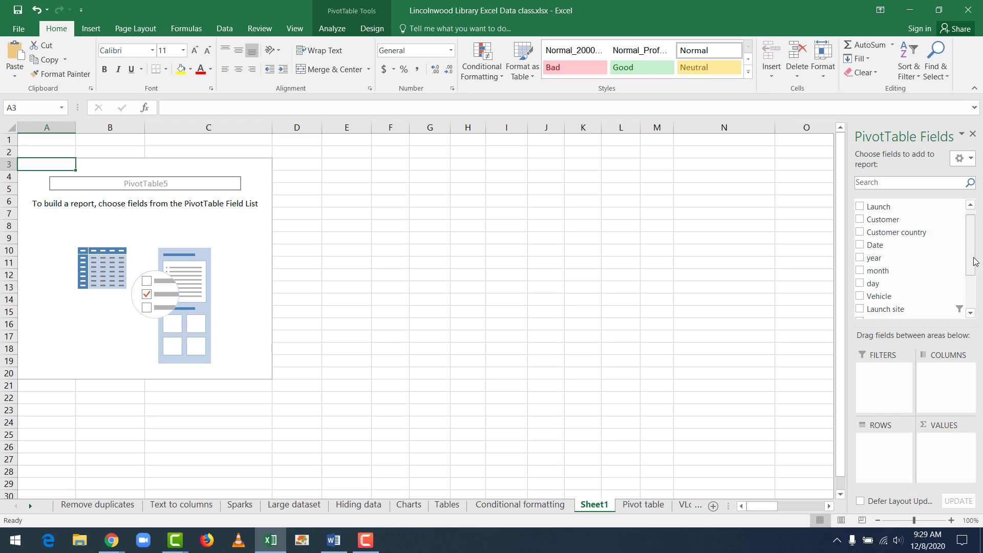
left_click_drag(972, 261, 973, 295)
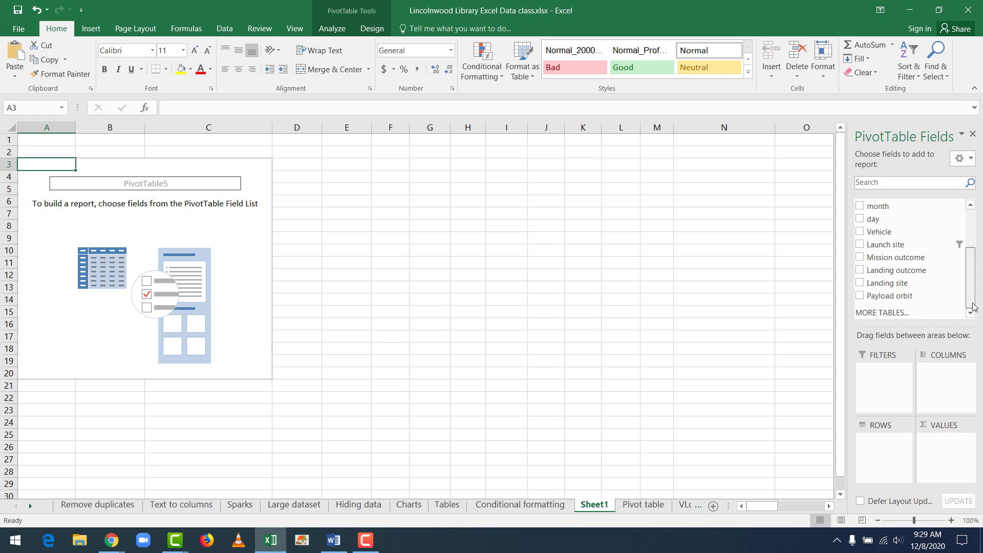
left_click(955, 246)
left_click(760, 308)
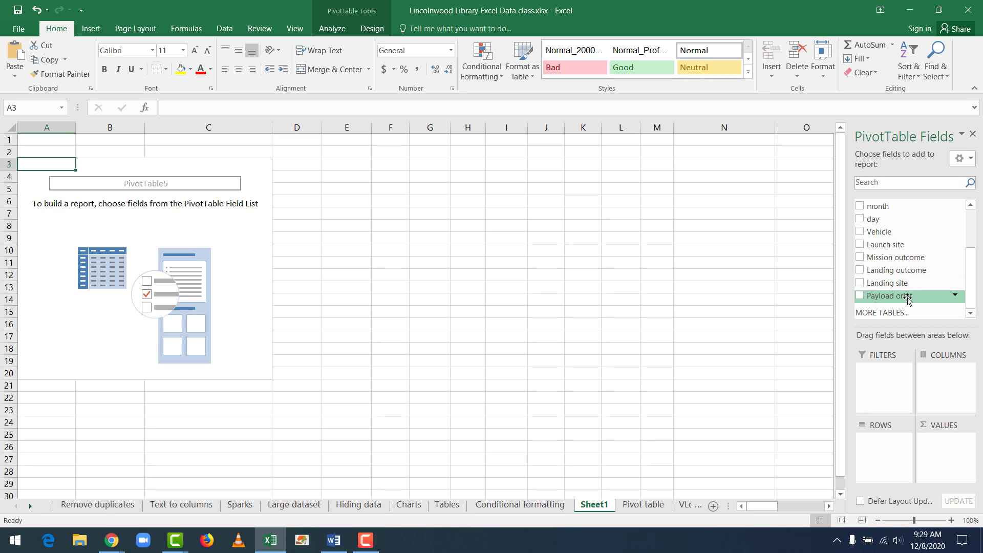
Step: Build the PivotTable with Payload orbit as rows and the count of Launch as values
left_click_drag(908, 299, 888, 470)
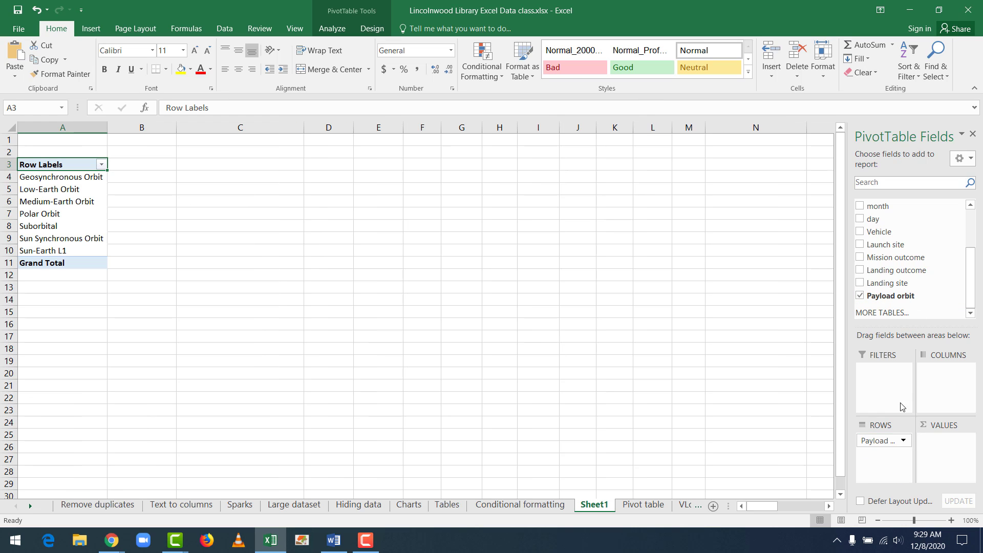
scroll(899, 231, "up", 2)
left_click_drag(897, 217, 946, 451)
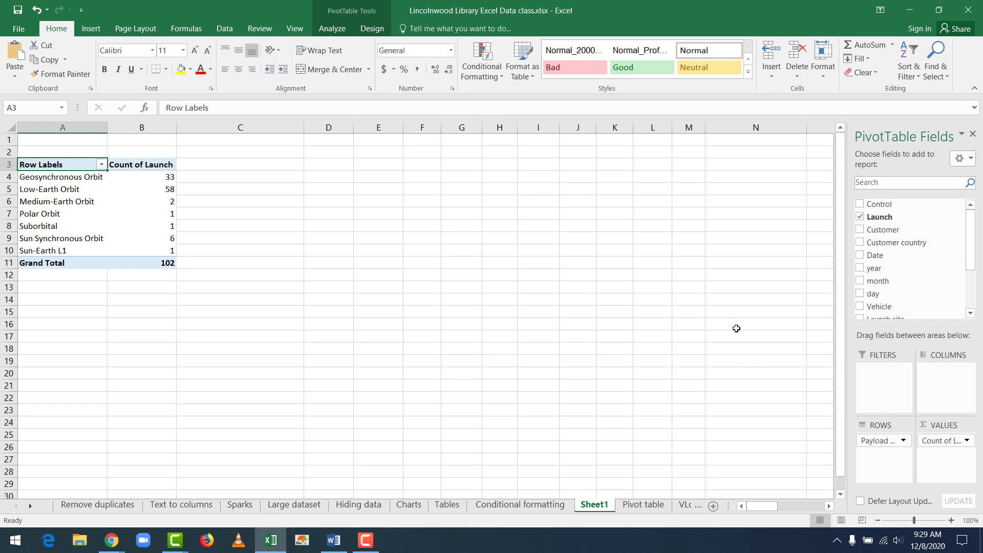
left_click(60, 178)
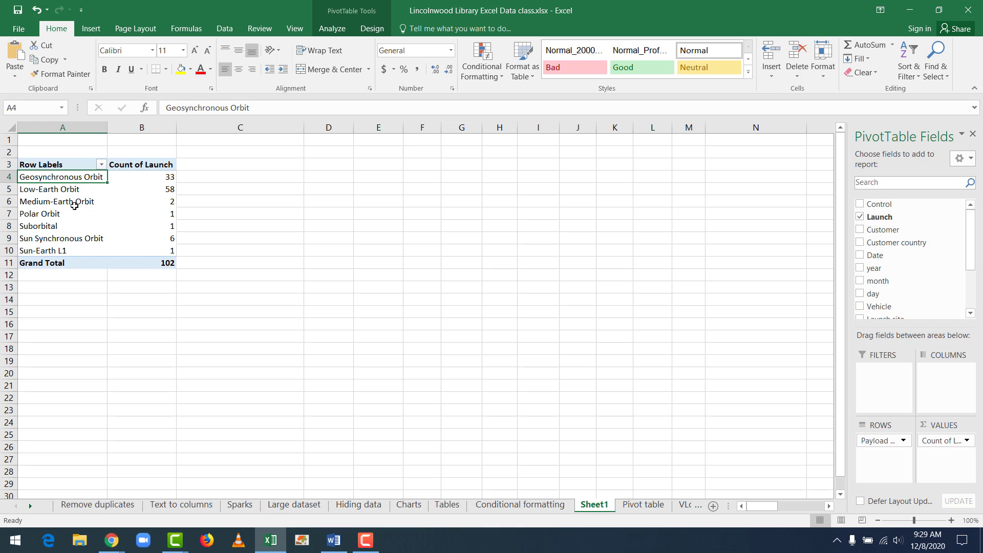
left_click(60, 188)
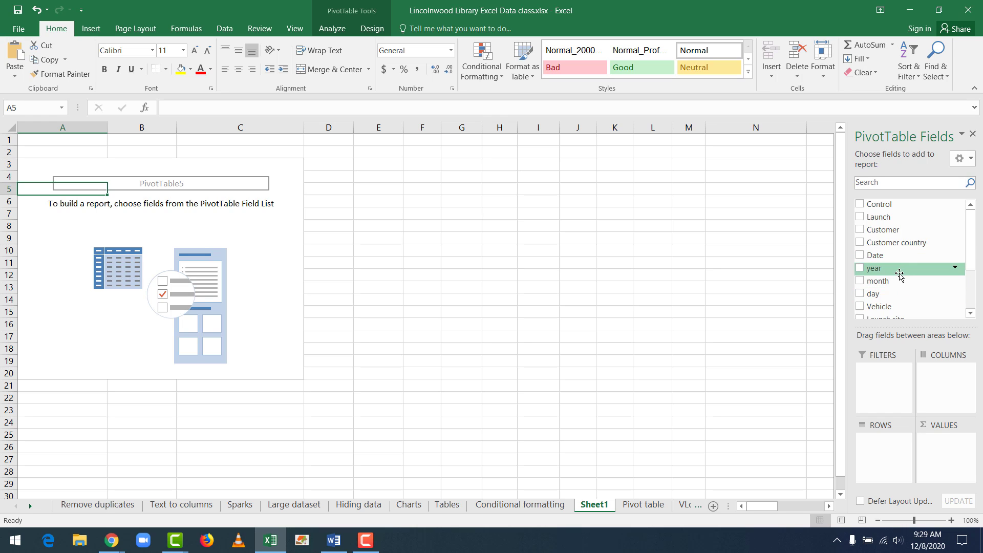
Step: Build the PivotTable with Vehicle nested under year as rows and the count of Vehicle as values
left_click_drag(898, 272, 886, 450)
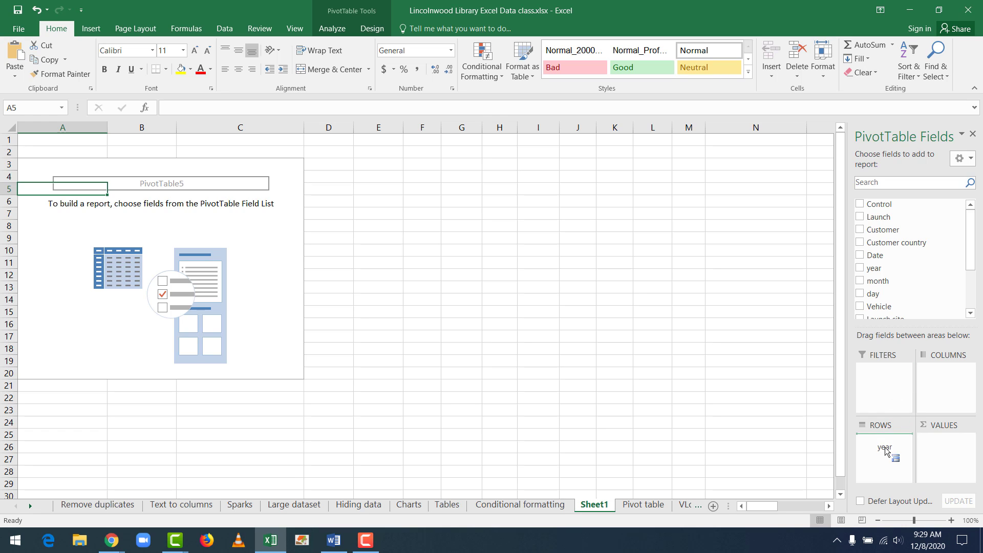
left_click_drag(886, 451, 885, 448)
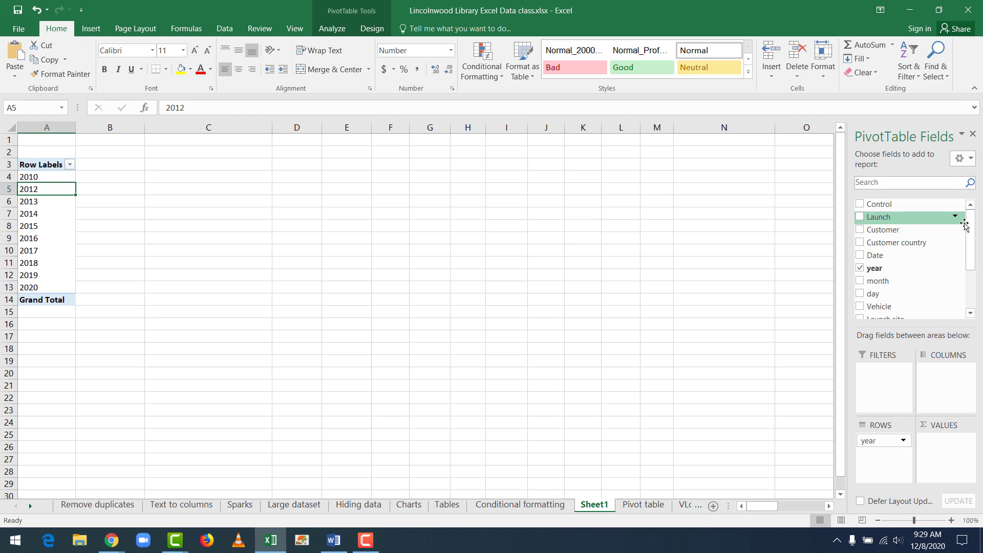
scroll(908, 245, "down", 3)
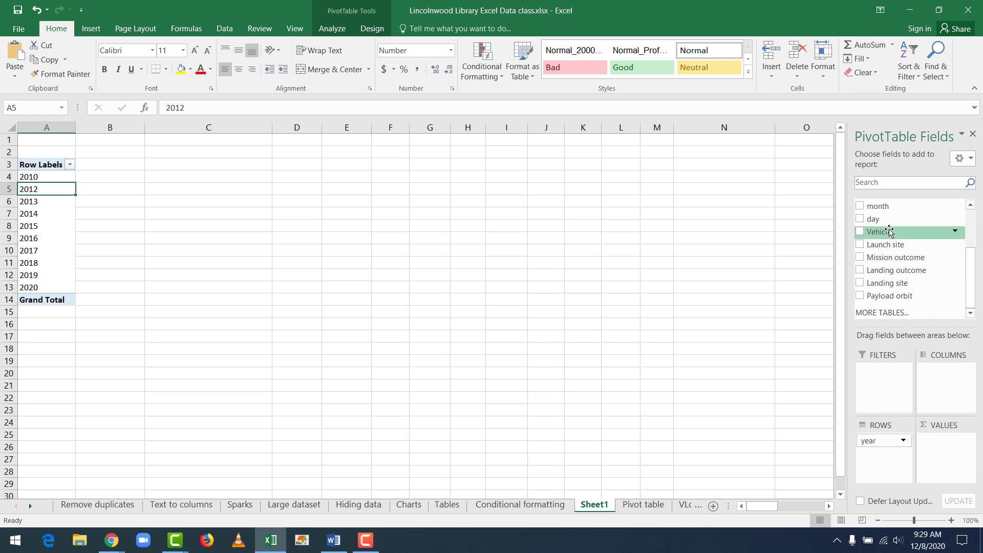
left_click_drag(888, 231, 884, 461)
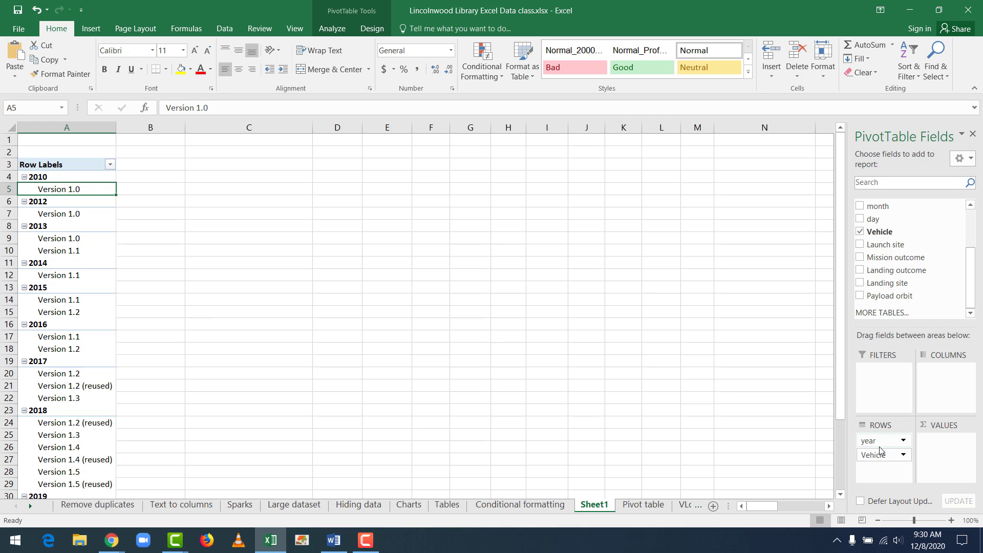
left_click_drag(881, 451, 912, 290)
left_click_drag(955, 463, 949, 455)
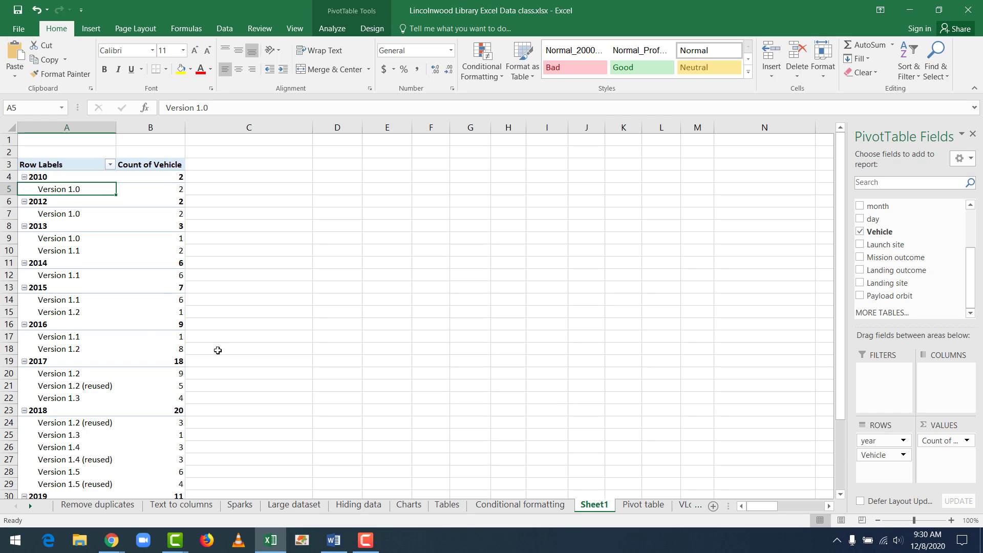
Step: Collapse every year group from 2010 to 2020 in the PivotTable, hiding the vehicle versions
left_click(24, 263)
left_click(24, 275)
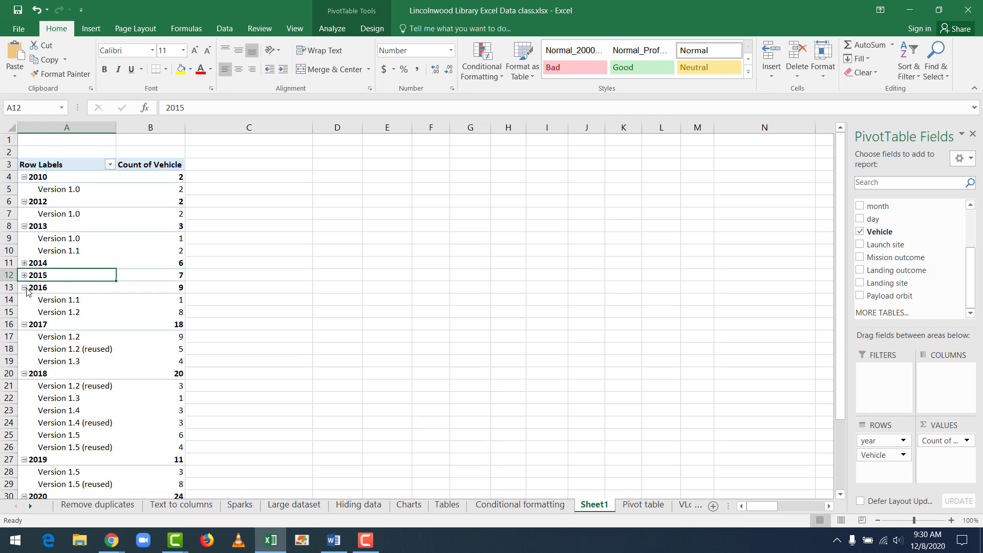
left_click(24, 287)
left_click(24, 299)
left_click(24, 312)
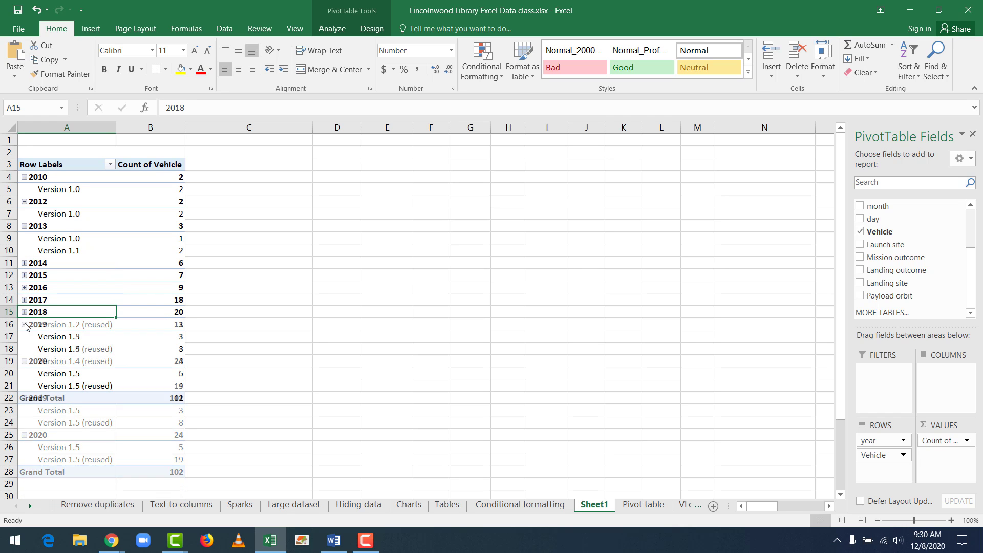
left_click(24, 324)
left_click(24, 336)
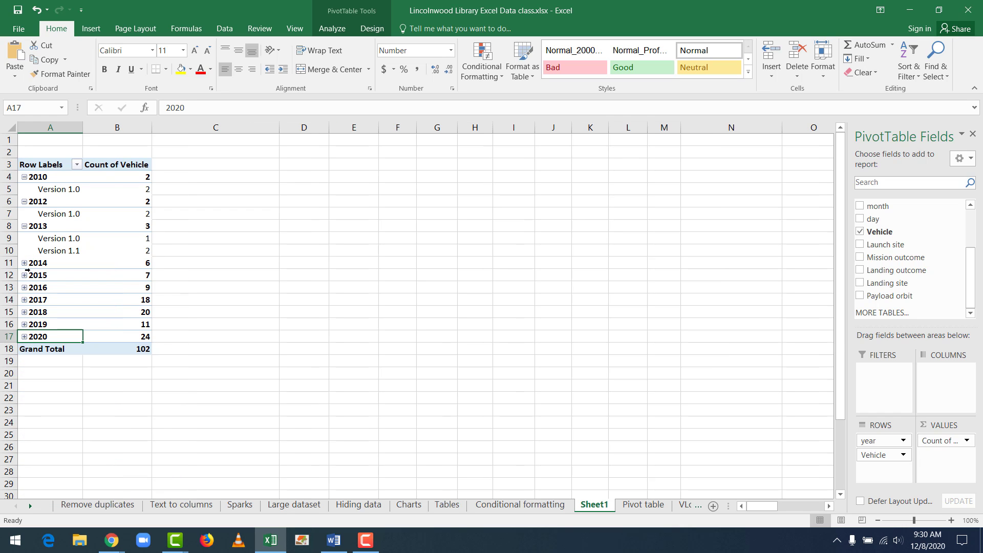
left_click(24, 226)
left_click(25, 201)
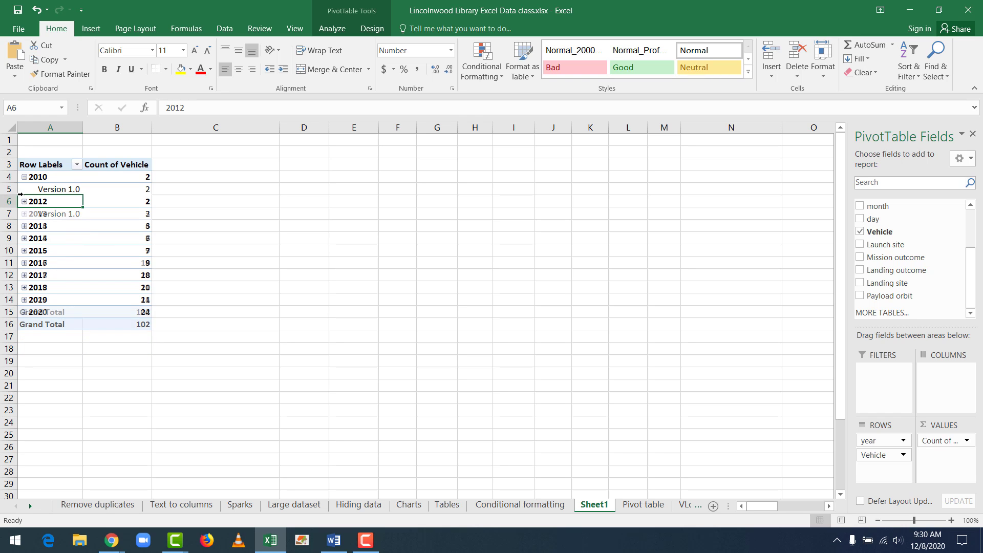
left_click(24, 177)
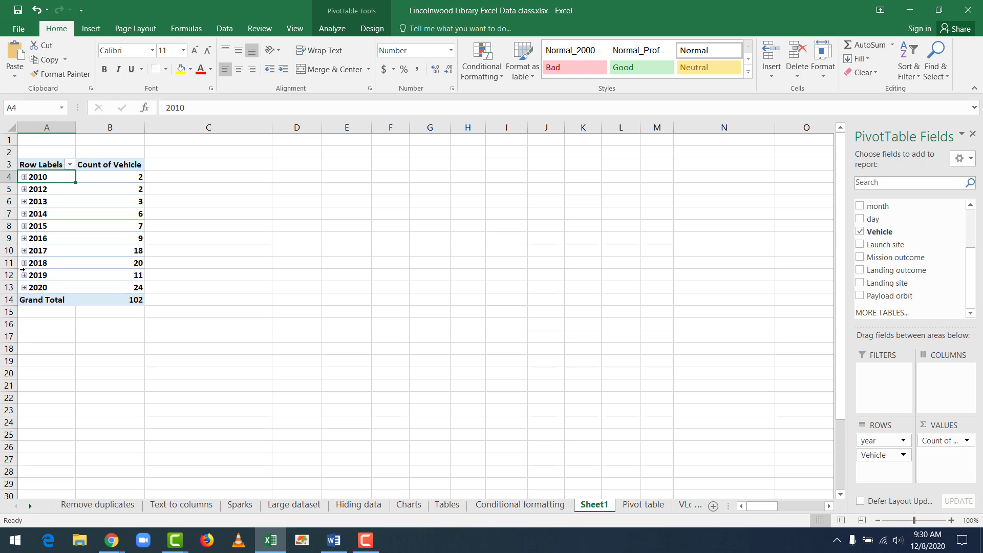
Step: Expand the 2017 group and select its Version 1.2 (reused) row with the count
left_click(24, 250)
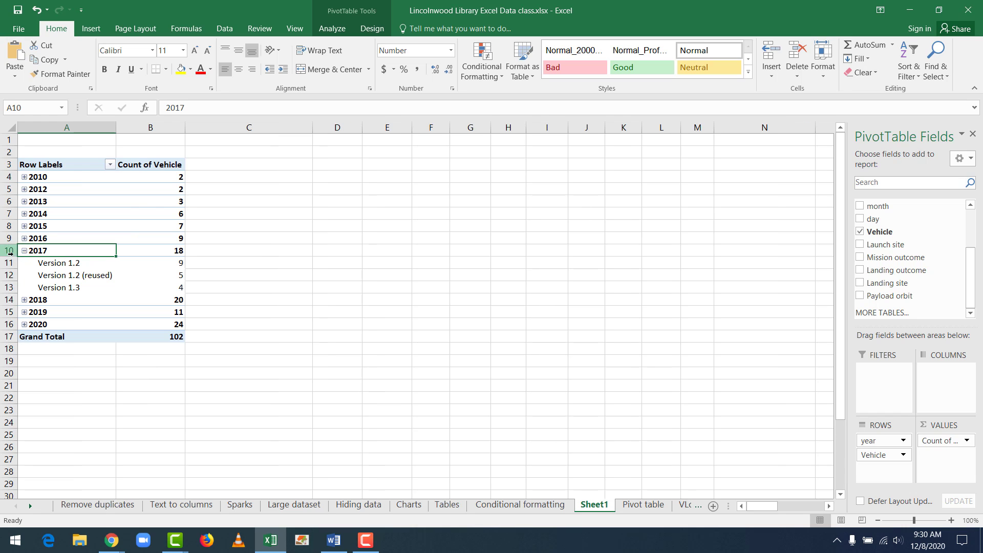
left_click(46, 275)
left_click_drag(46, 275, 154, 276)
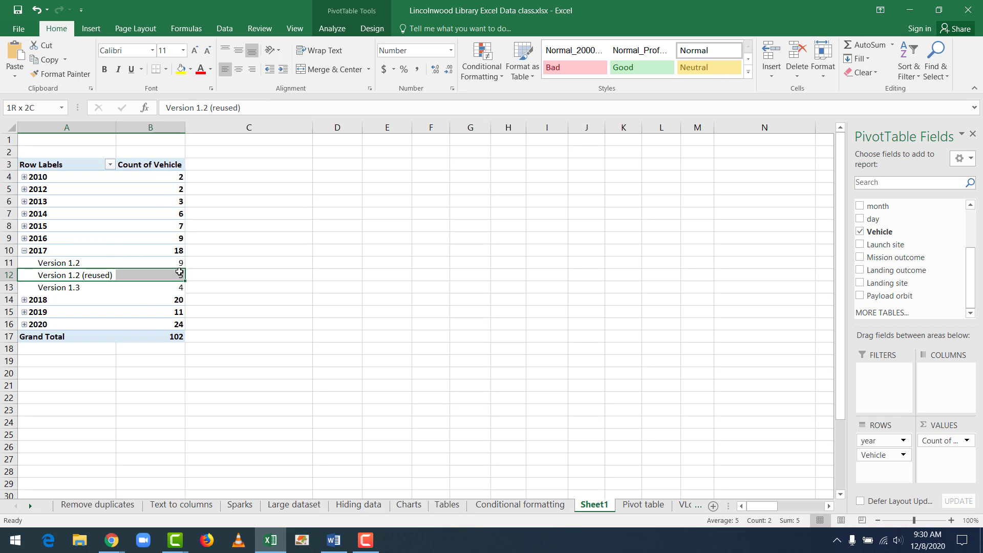
Step: Clear the year and Vehicle fields and rebuild the PivotTable with Customer country as rows and the count of Launch as values
left_click(25, 239)
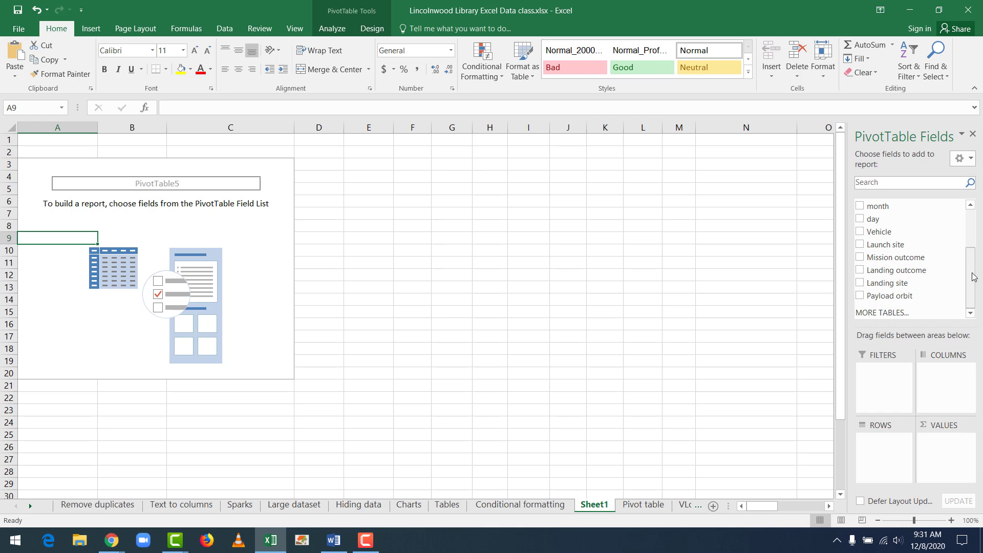
left_click_drag(976, 283, 888, 458)
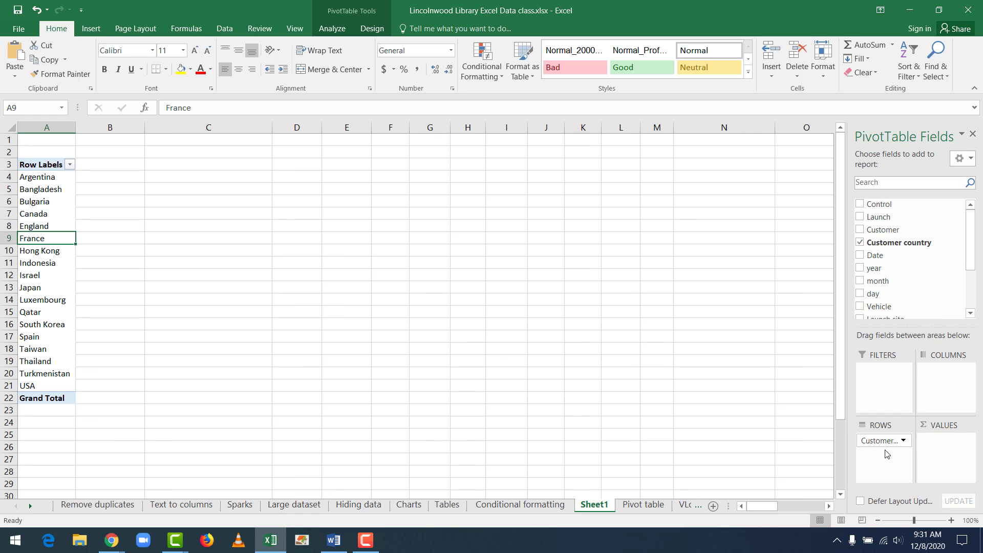
left_click_drag(906, 216, 949, 454)
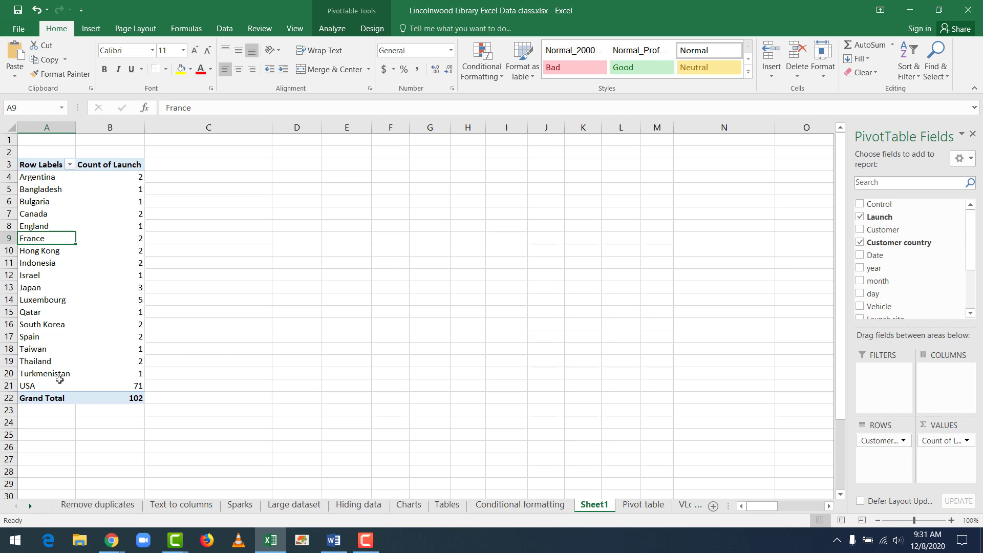
Step: Compare the USA row with the rows of all other countries from Argentina to Turkmenistan by selecting each range
left_click_drag(137, 386, 49, 387)
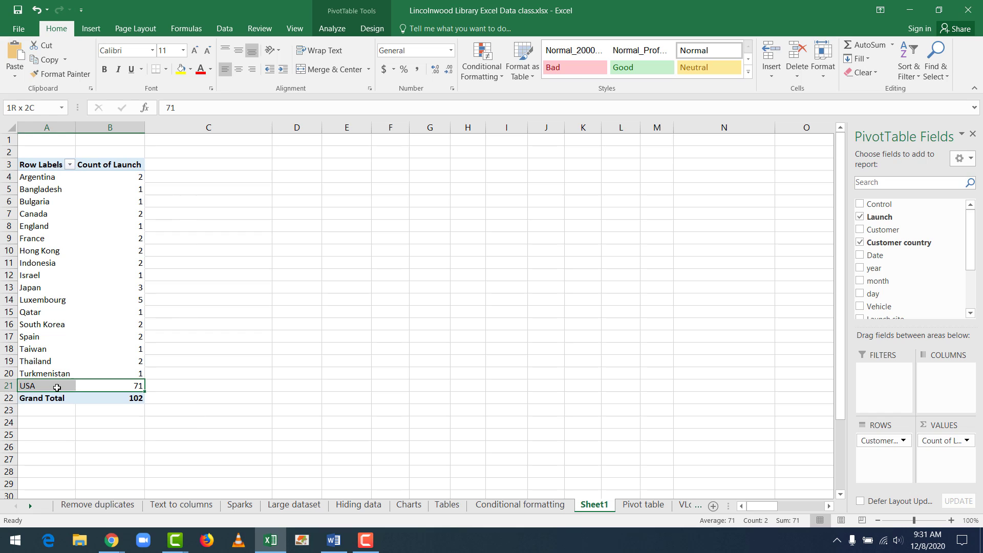
left_click_drag(137, 373, 46, 177)
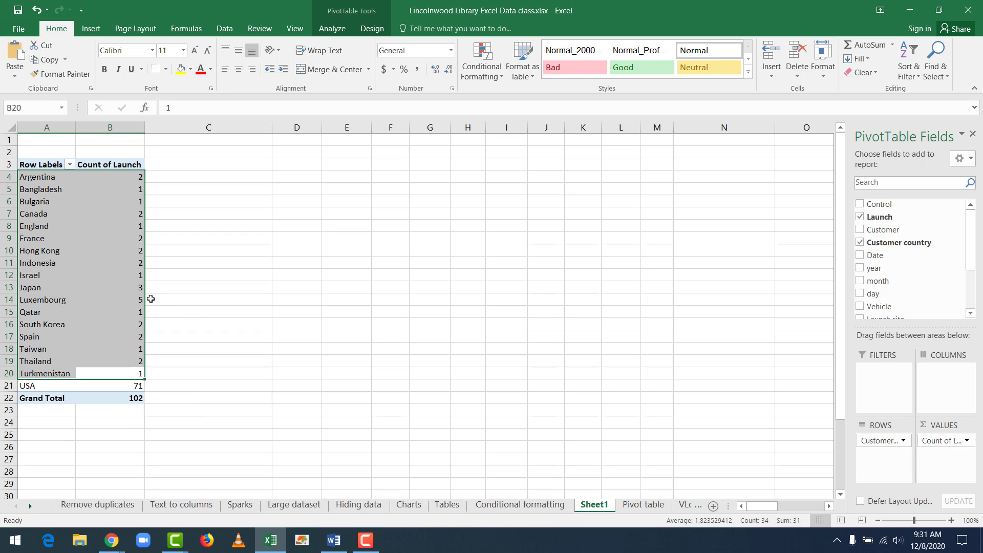
left_click(192, 293)
Step: Insert a Pie PivotChart of the launch counts by customer country
left_click(128, 252)
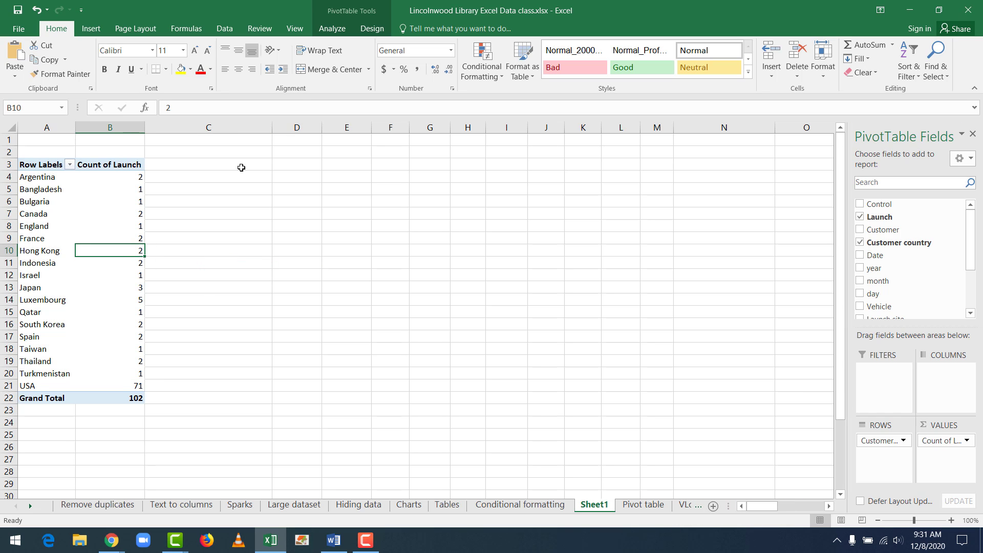
left_click(330, 31)
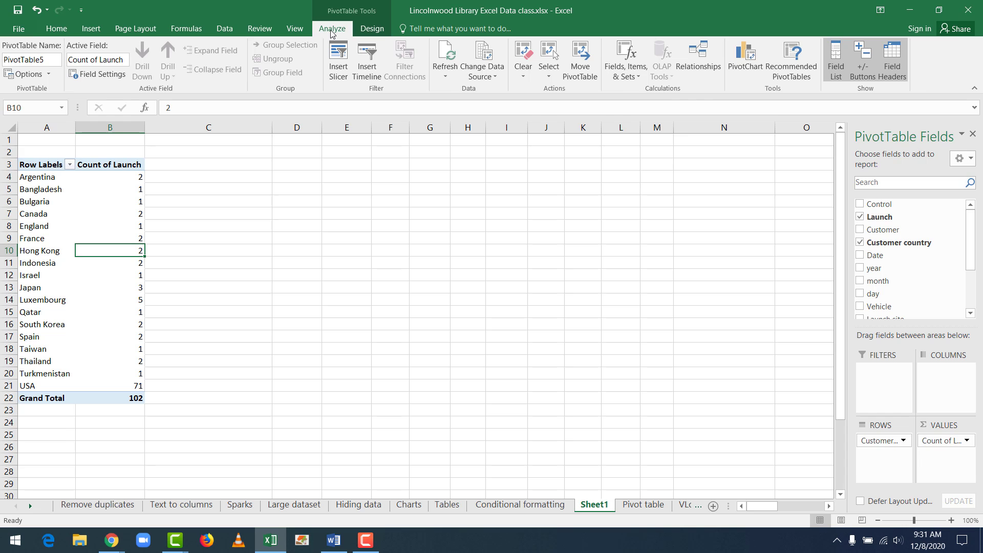
left_click(742, 68)
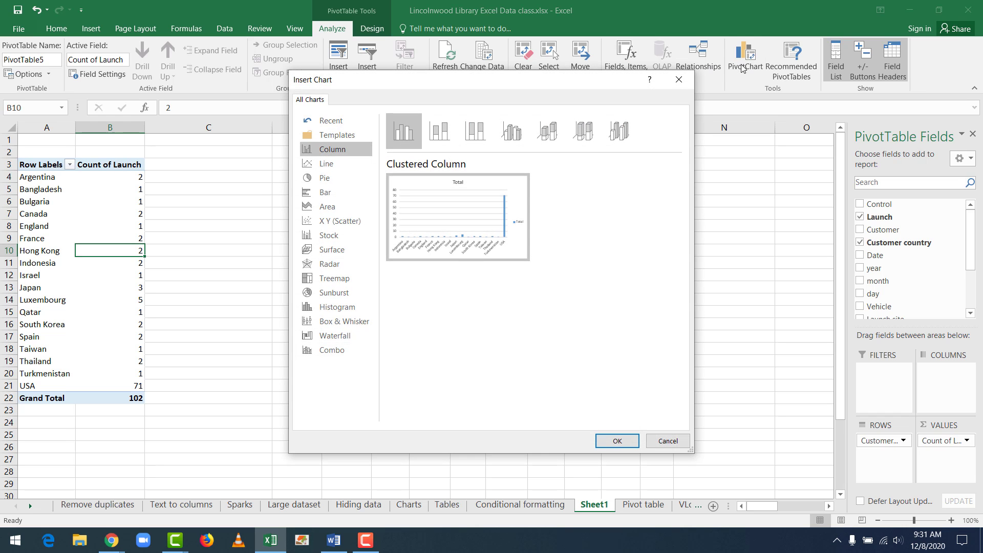
left_click(323, 185)
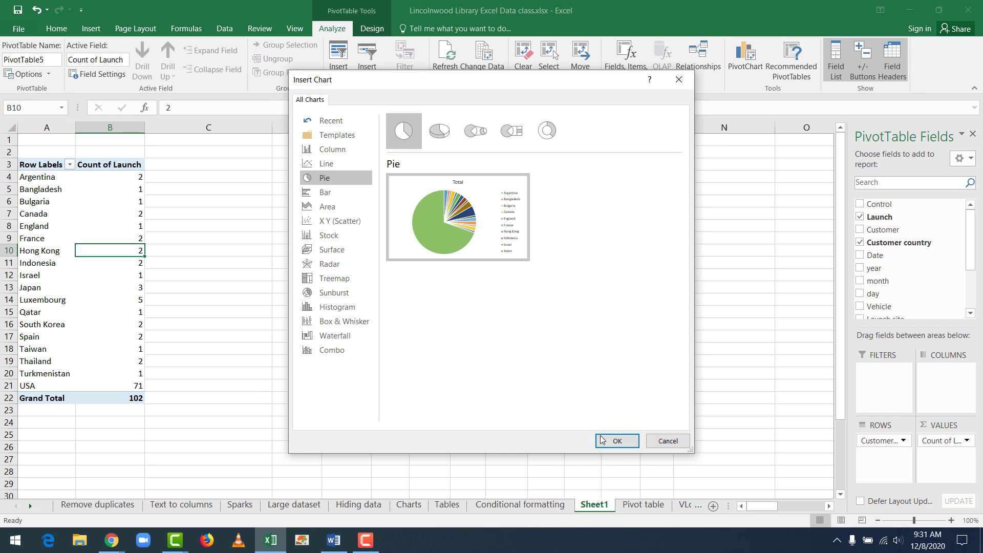
left_click(616, 441)
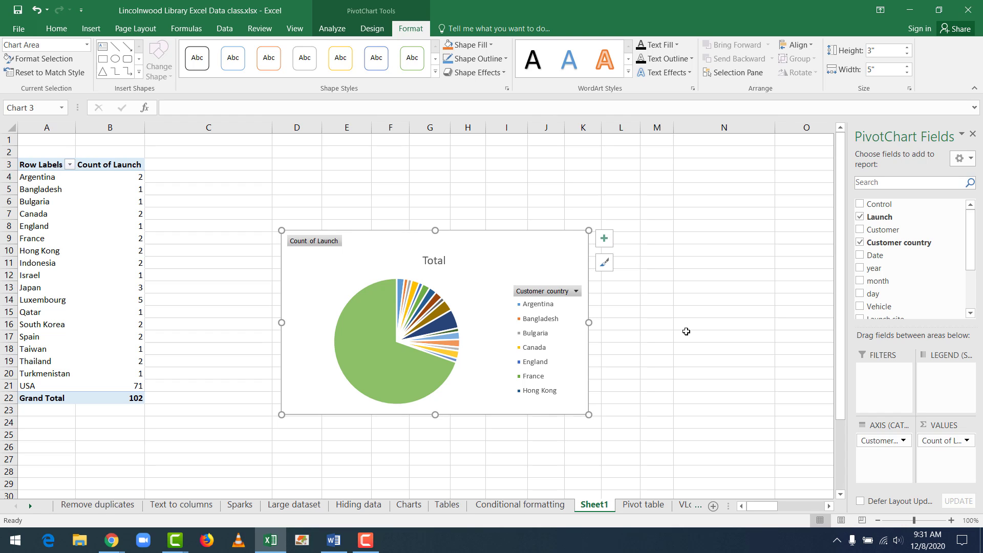
Step: Look through the pie chart's Customer country filter list and close it without applying a filter
left_click(510, 214)
left_click(568, 293)
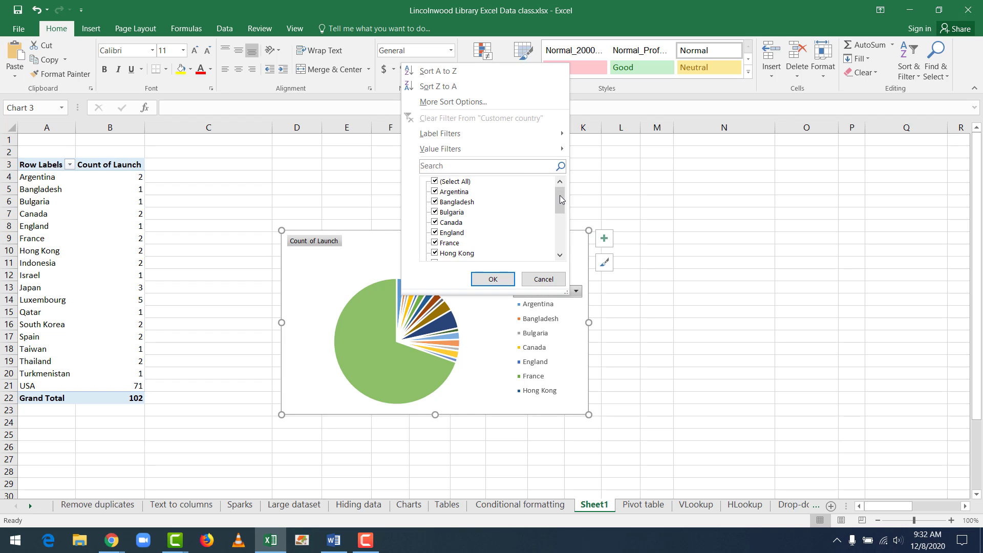
mouse_move(560, 198)
left_mouse_down()
mouse_move(560, 244)
mouse_move(560, 181)
mouse_move(561, 254)
mouse_move(560, 185)
left_mouse_up()
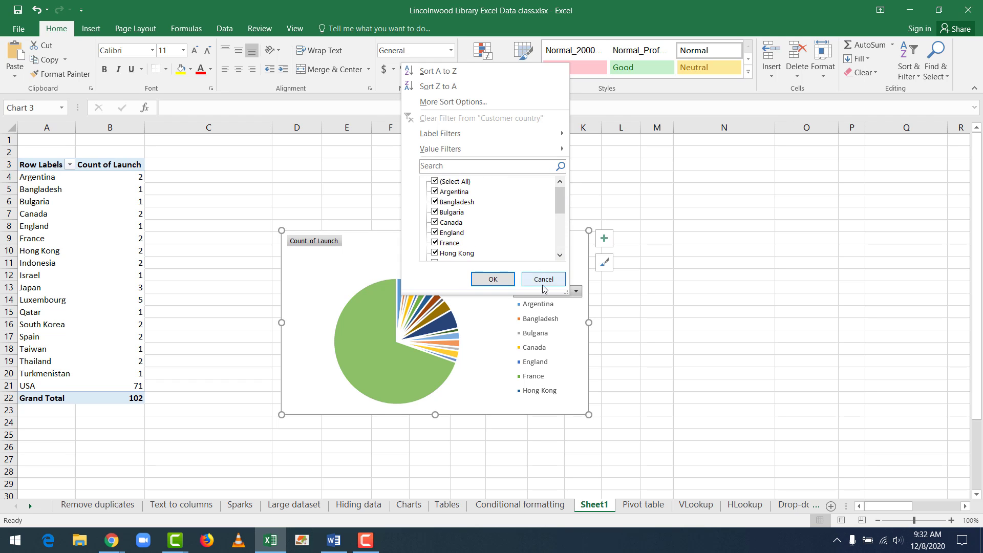
left_click(543, 279)
Step: Delete the customer country pie chart from the sheet
left_click(353, 201)
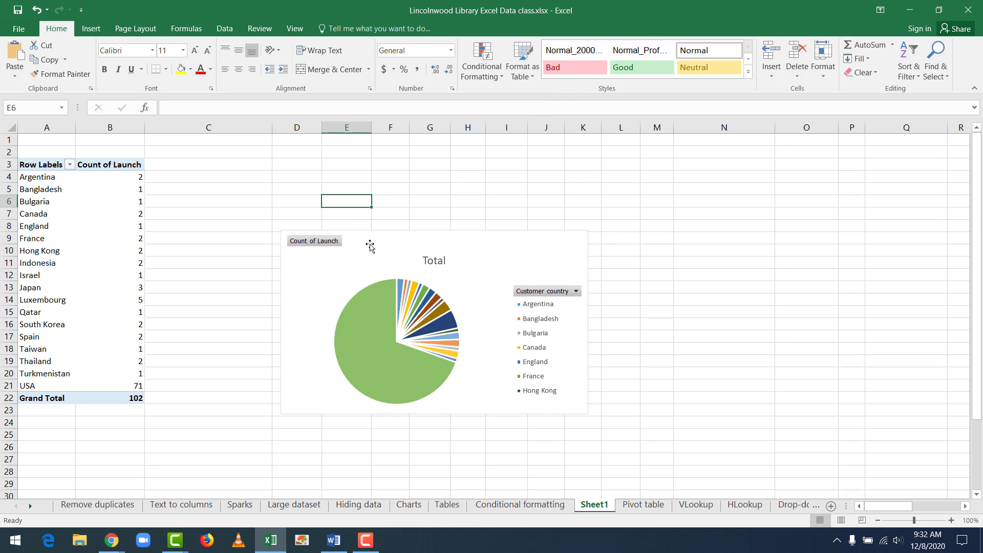
left_click(369, 245)
key("Delete")
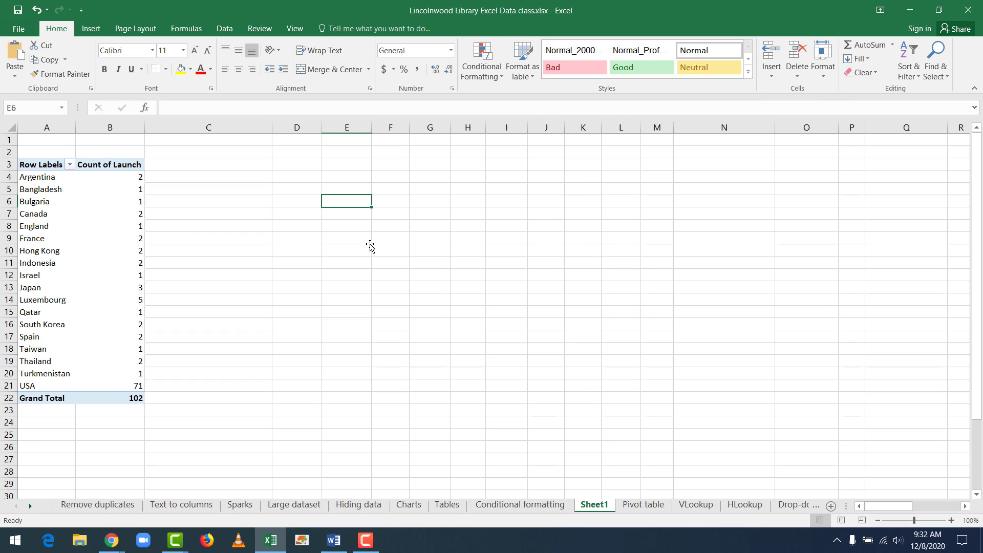
Step: Remove the Customer country and Launch fields from the PivotTable
left_click(93, 259)
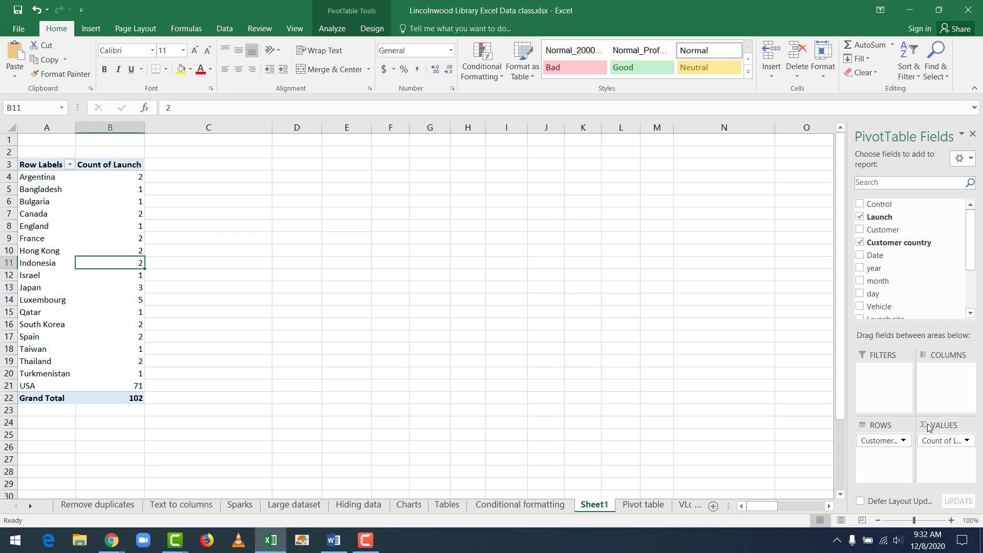
left_click_drag(884, 440, 897, 283)
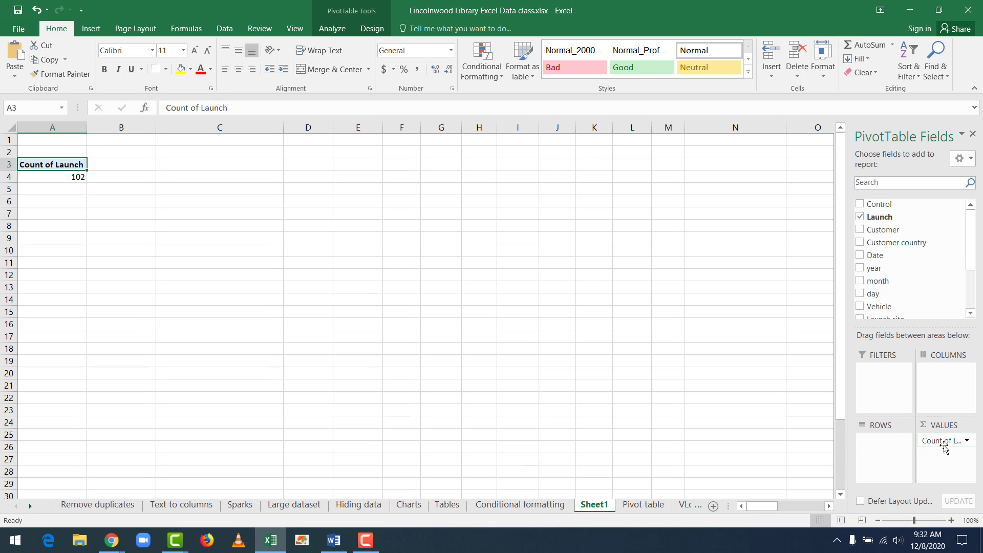
left_click_drag(943, 440, 917, 294)
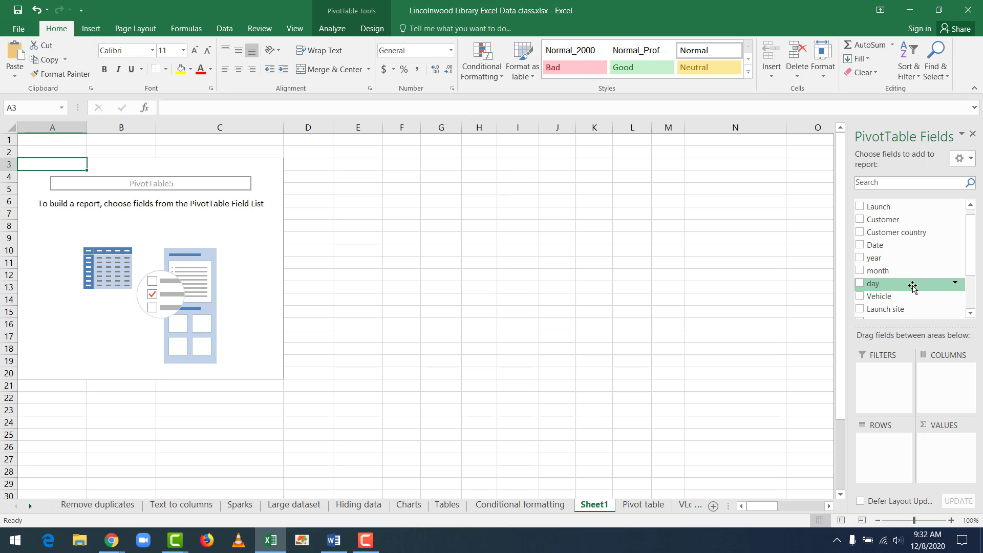
Step: Build the PivotTable with Landing outcome as columns, year as rows and the count of Launch as values
scroll(971, 235, "up", 1)
left_click_drag(971, 234, 971, 211)
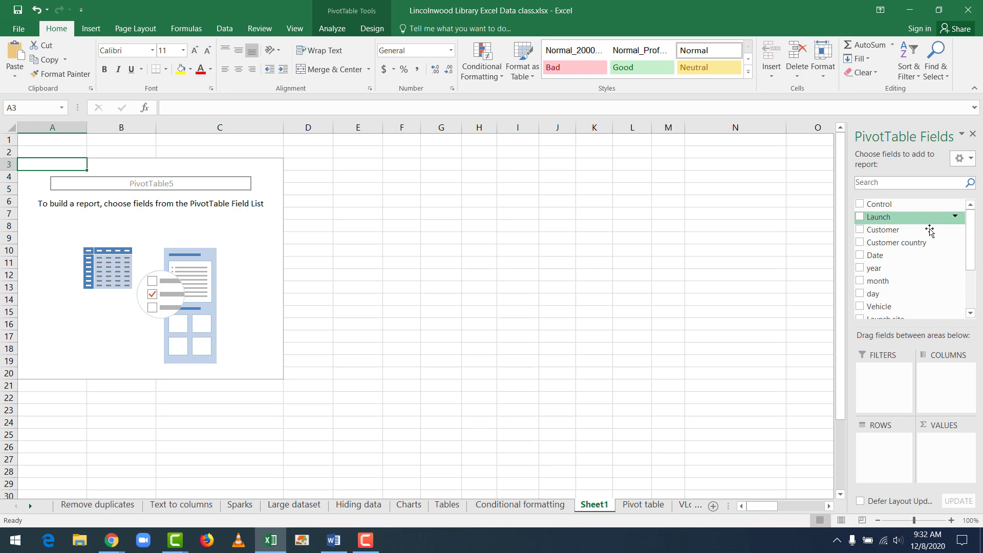
left_click_drag(972, 242, 951, 398)
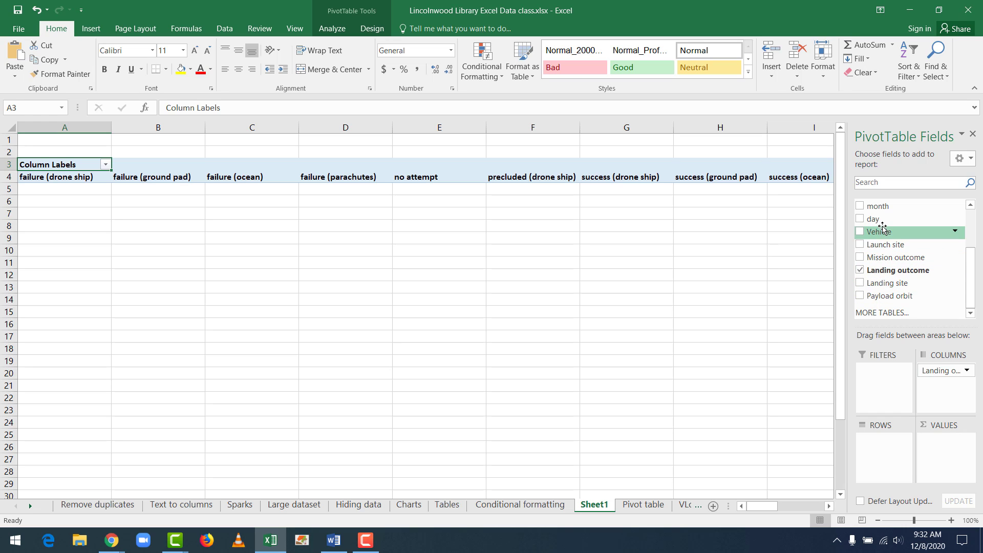
scroll(895, 251, "up", 3)
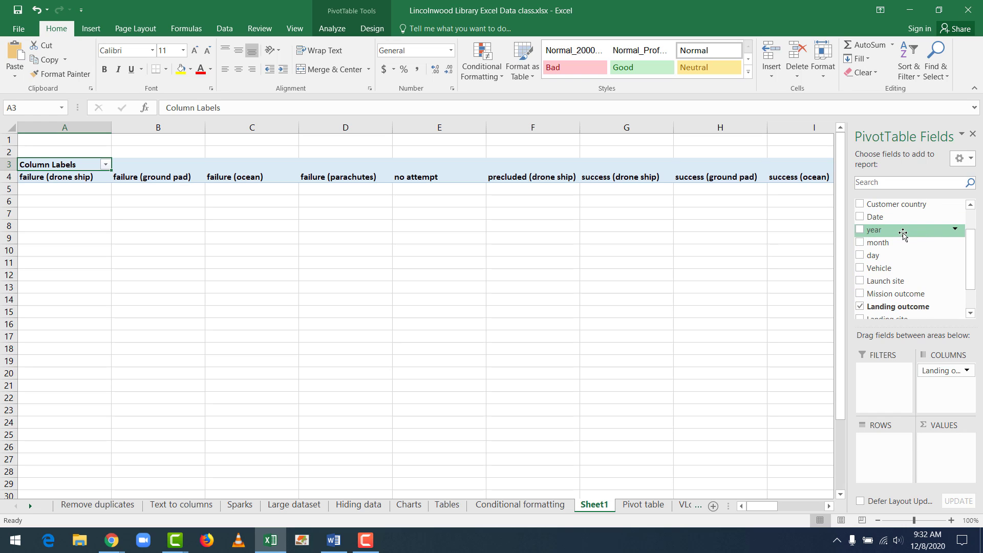
left_click_drag(900, 230, 883, 464)
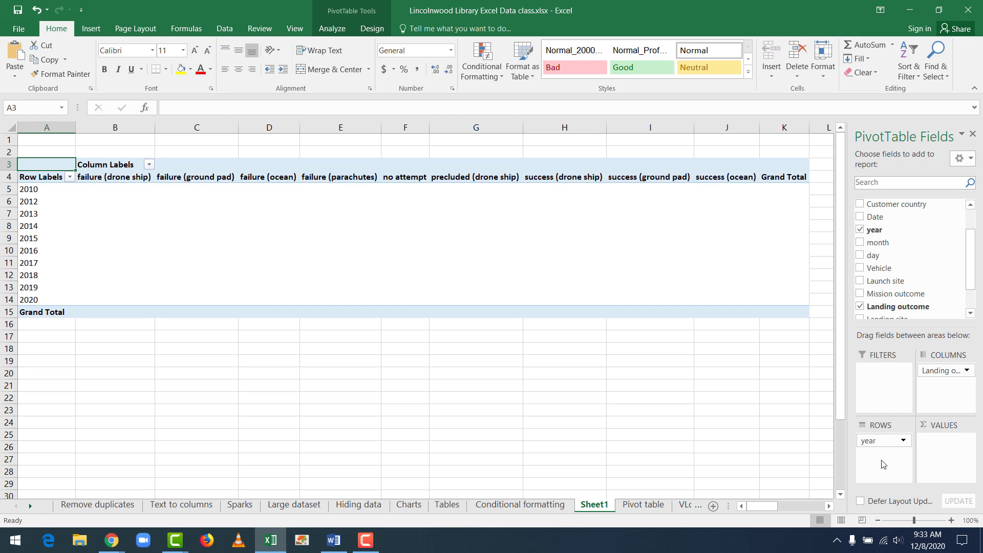
scroll(914, 231, "up", 1)
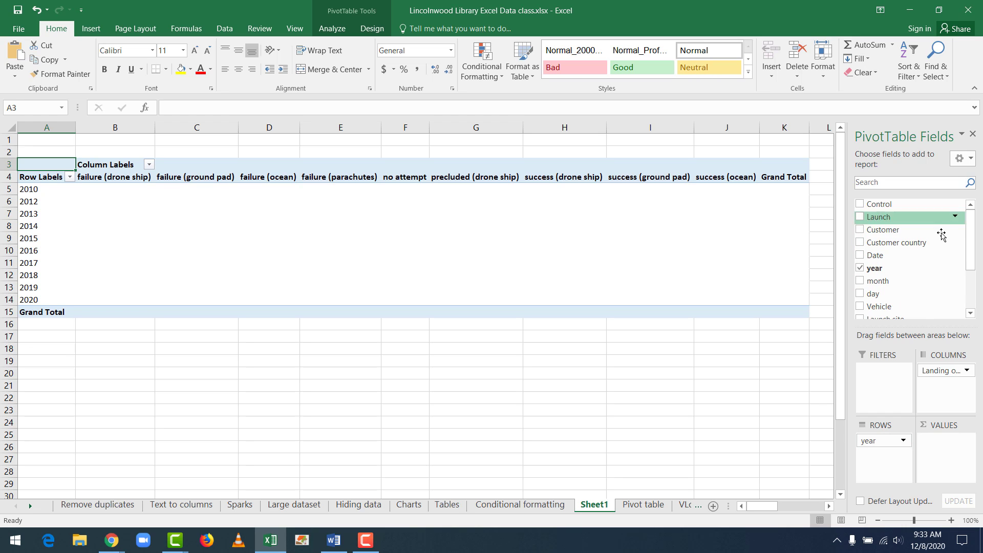
left_click_drag(905, 217, 950, 462)
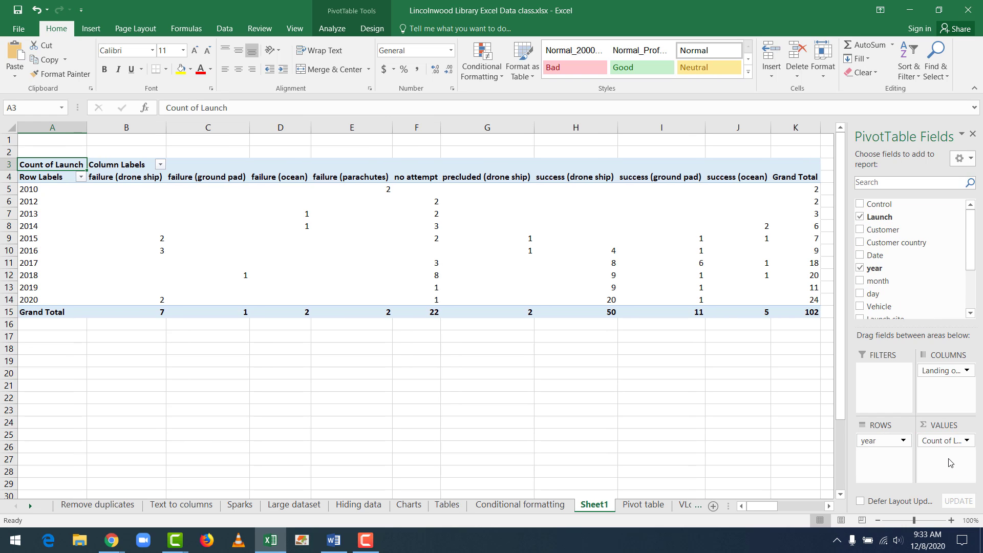
Step: Insert a Stacked Column PivotChart of the launch counts by year and landing outcome
left_click(352, 262)
left_click(332, 29)
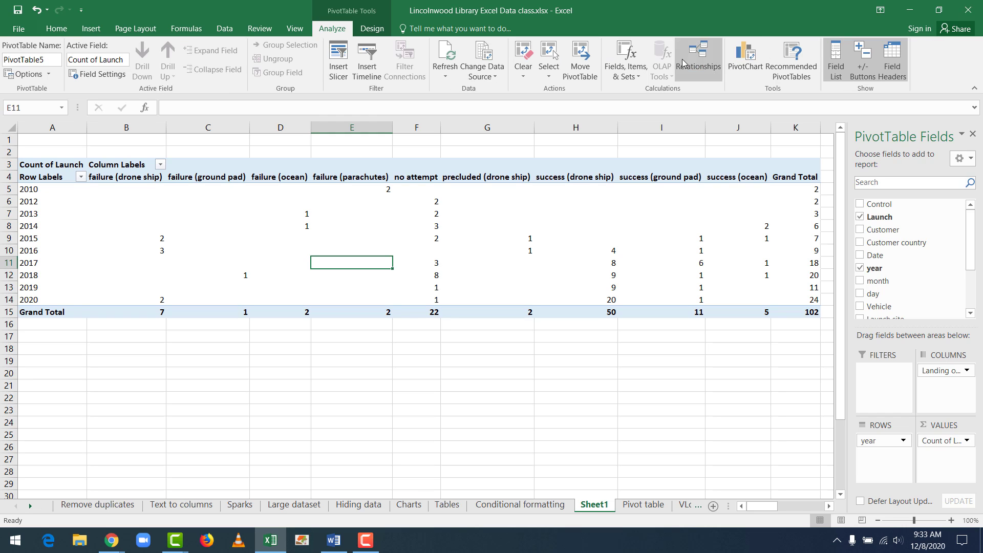
left_click(748, 66)
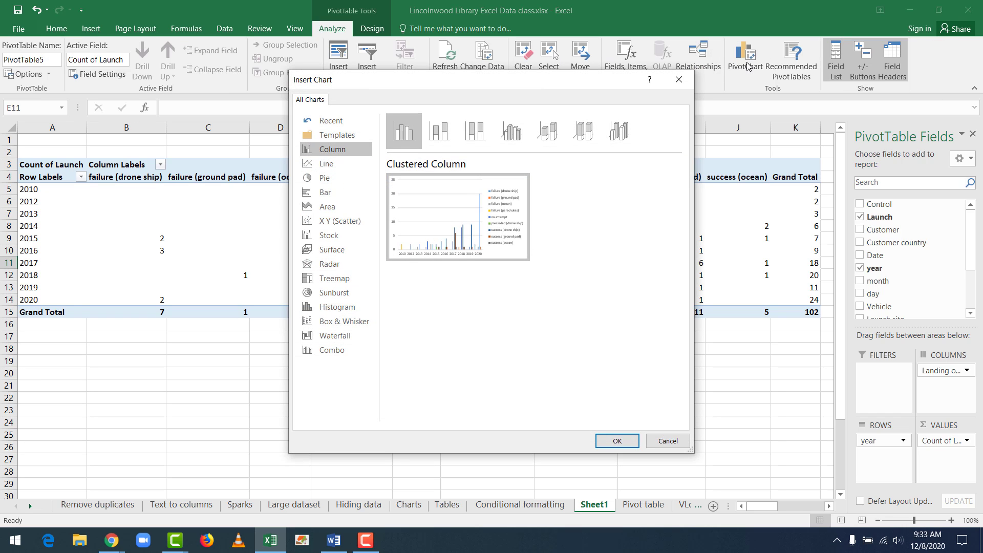
left_click(439, 135)
left_click(619, 441)
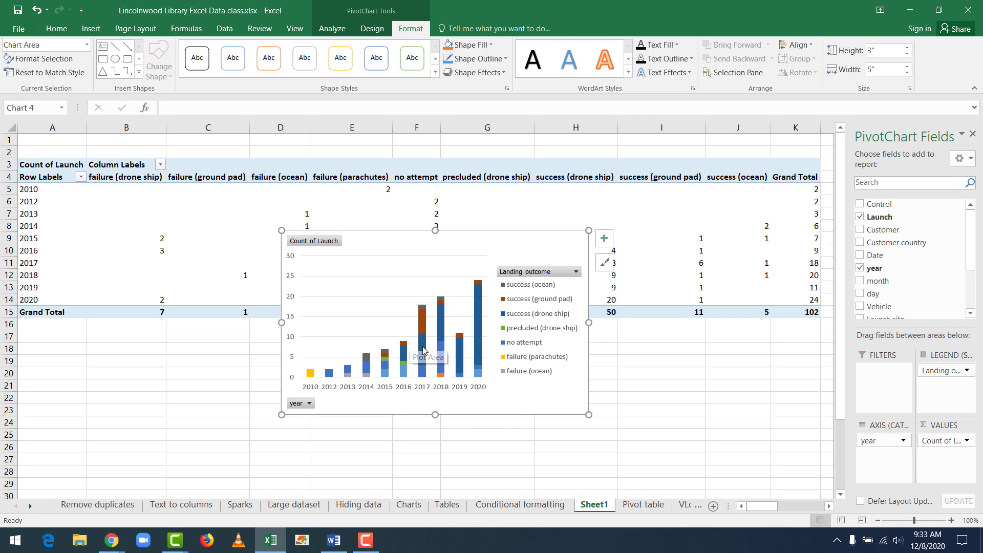
Step: Filter the PivotChart's Landing outcome to failure (drone ship), failure (ground pad), failure (ocean) and failure (parachutes) only
mouse_move(438, 347)
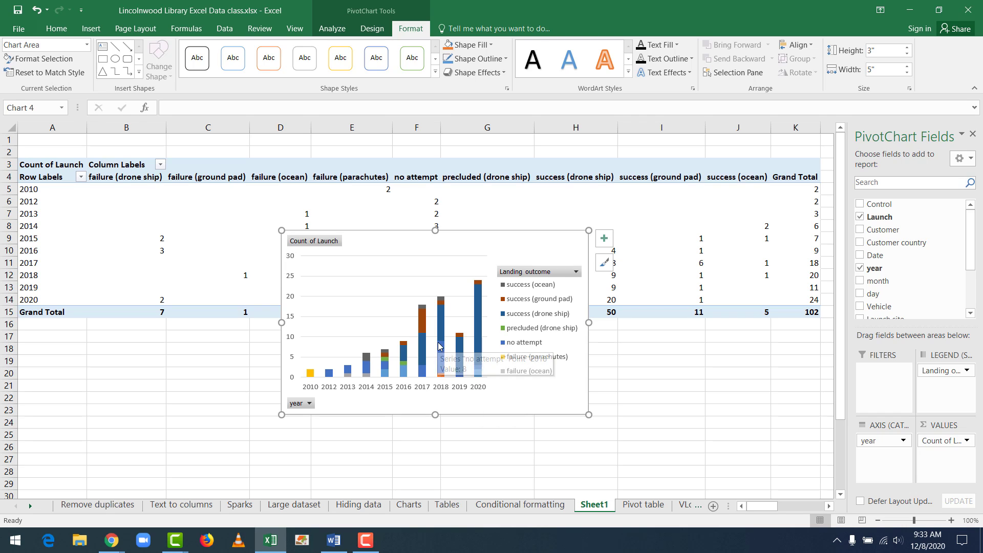
left_click(576, 275)
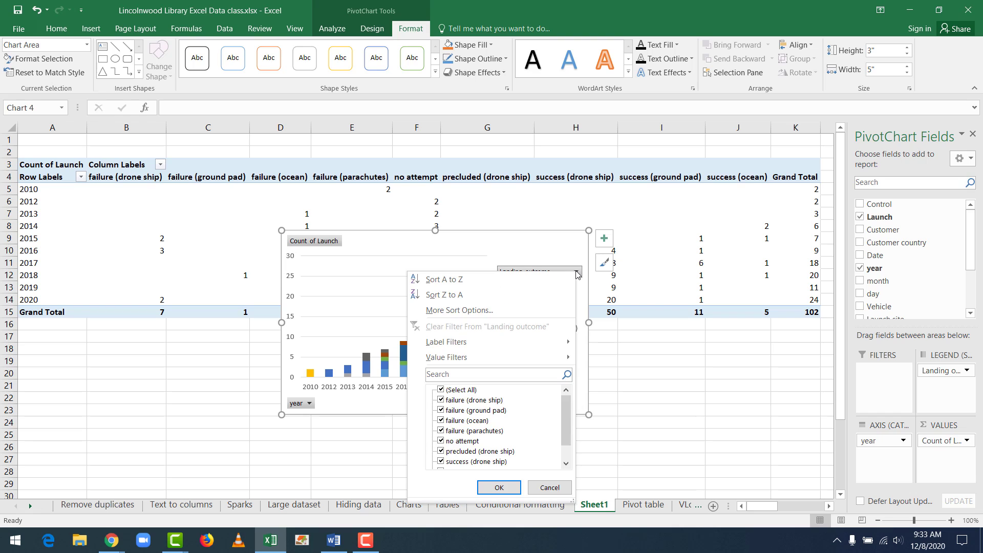
left_click(565, 462)
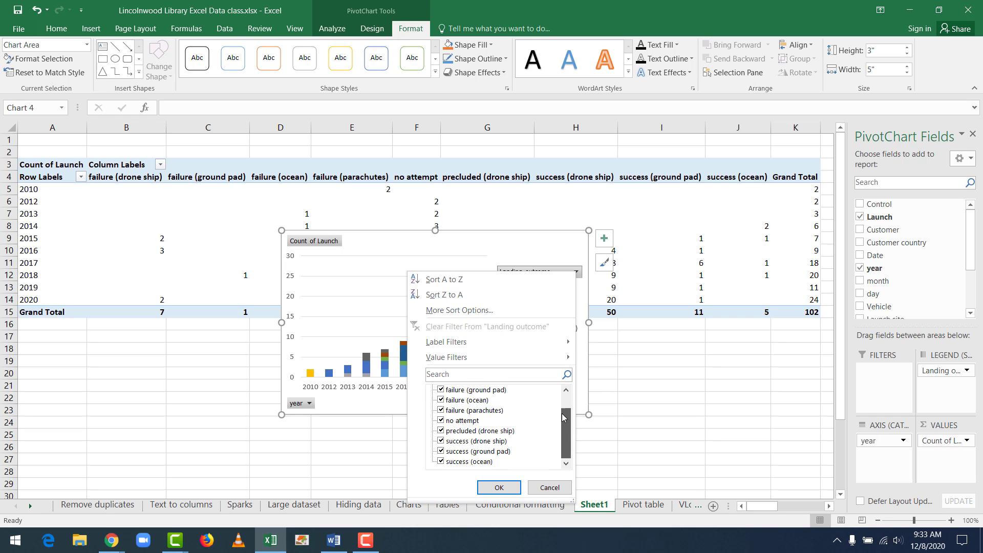
left_click_drag(563, 417, 563, 405)
left_click(440, 389)
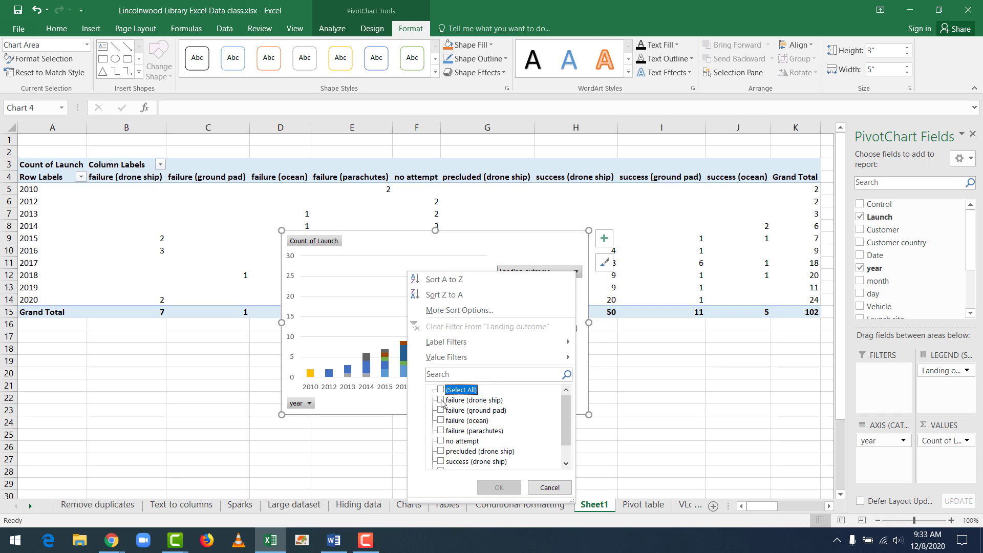
left_click(440, 399)
left_click(441, 410)
left_click(440, 421)
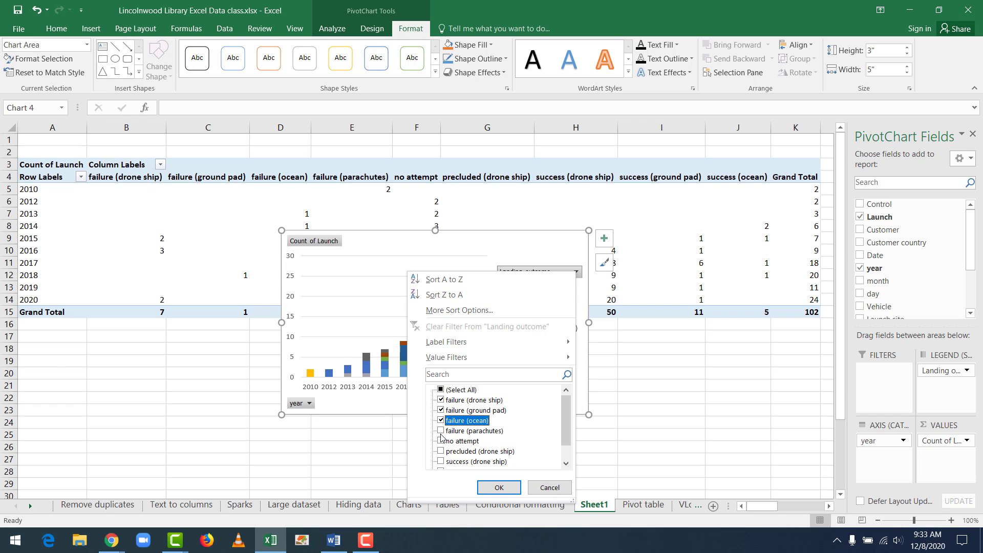
left_click(440, 430)
mouse_move(564, 411)
left_mouse_down()
mouse_move(563, 433)
mouse_move(563, 398)
left_mouse_up()
left_click(499, 486)
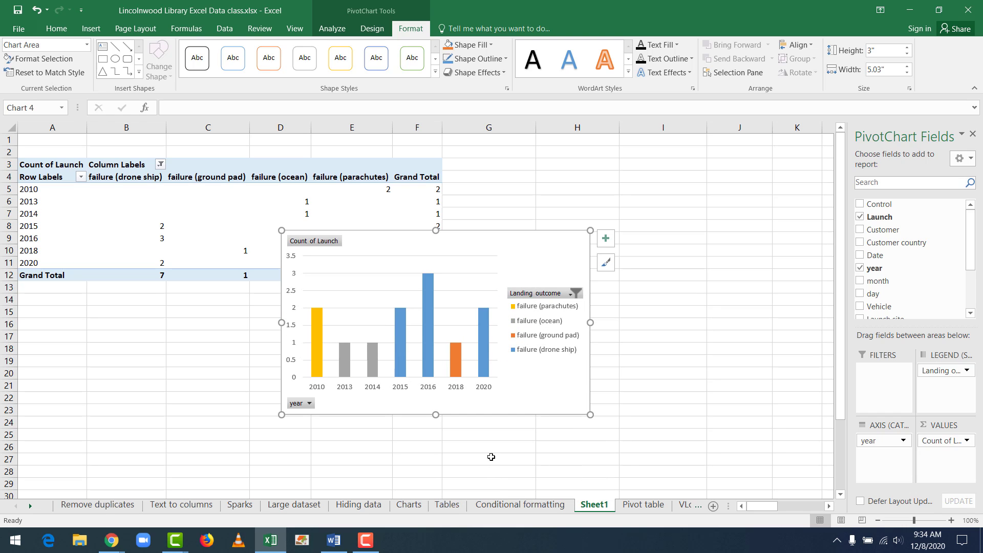
Step: Clear the Landing outcome filter and delete the stacked column PivotChart from the sheet
mouse_move(486, 364)
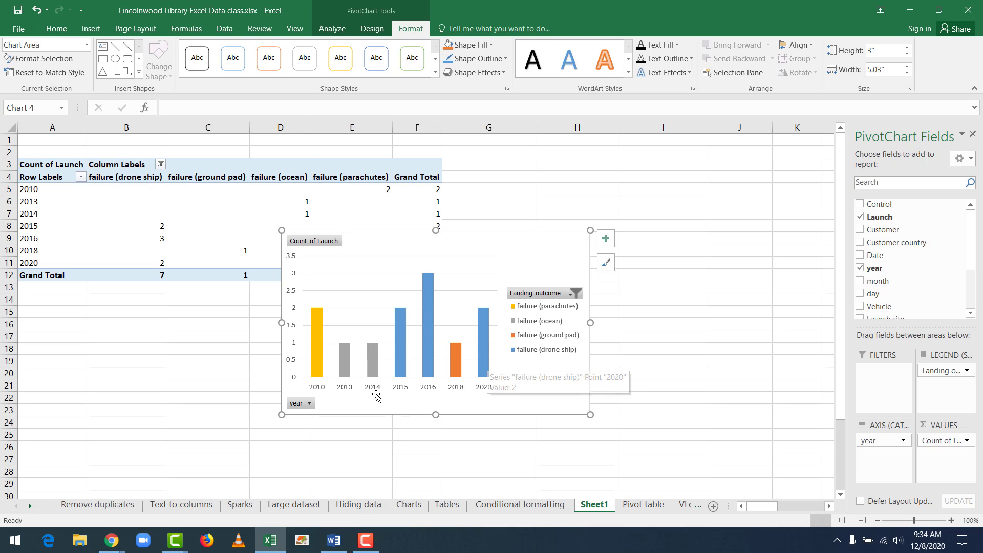
mouse_move(428, 318)
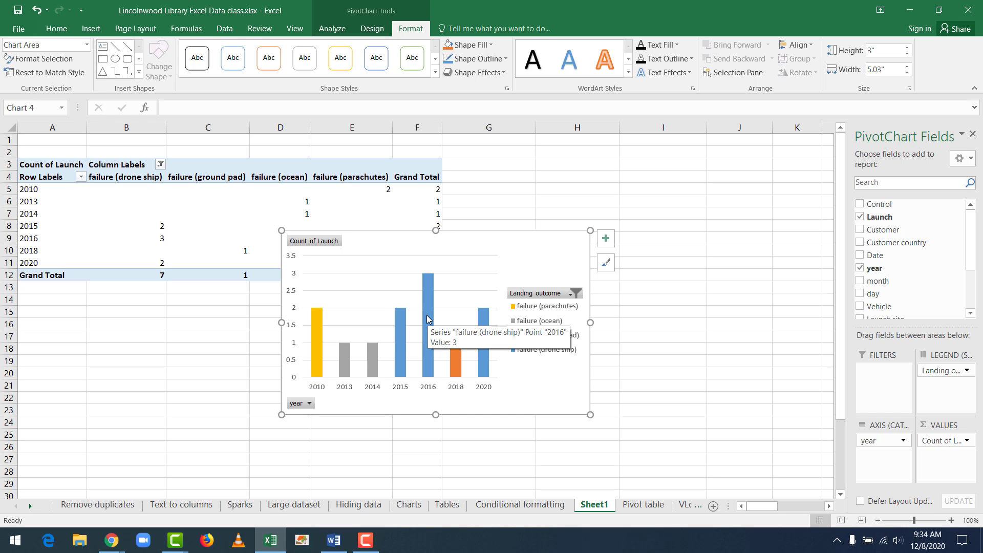
left_click(573, 294)
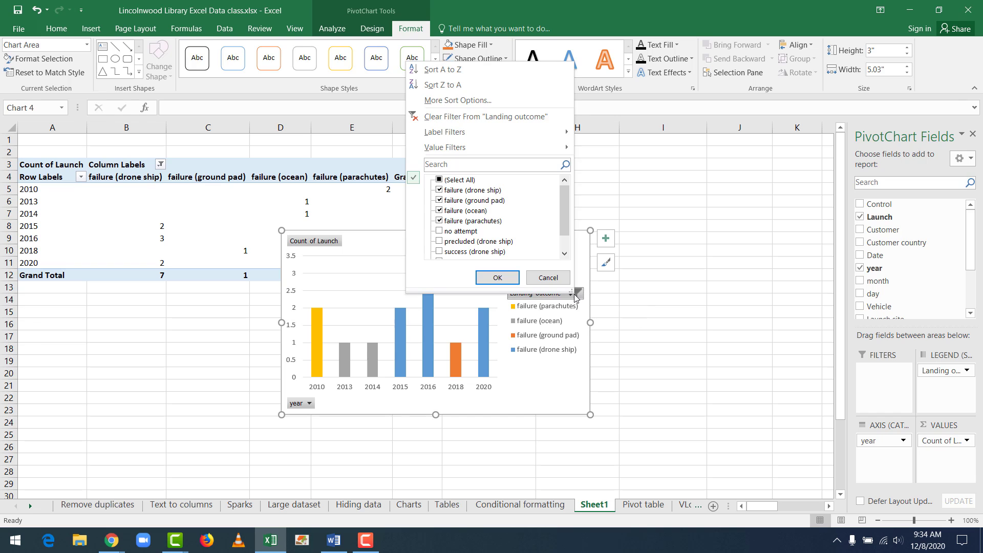
left_click(473, 117)
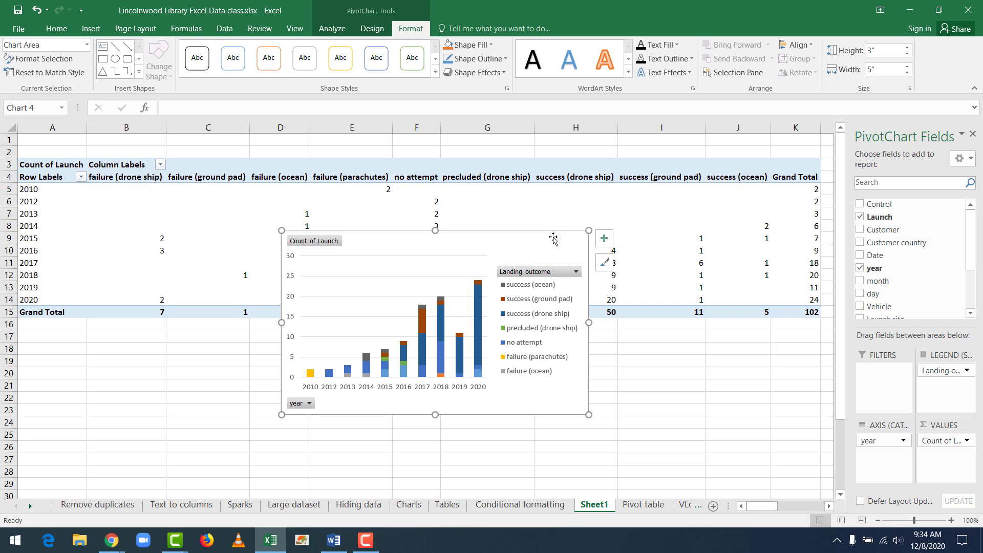
key("Delete")
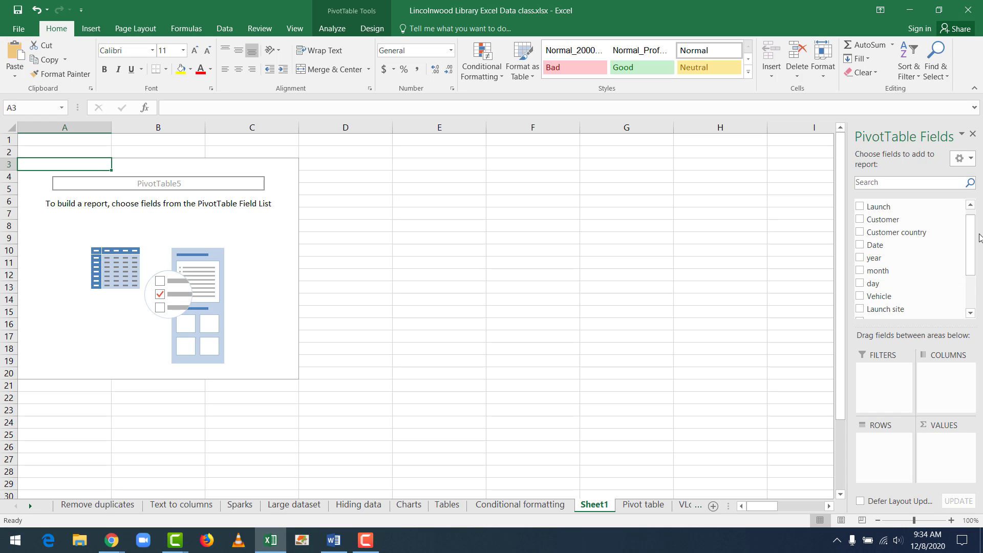
Step: Build the PivotTable with Landing outcome as the report filter, Mission outcome as rows and the count of Customer as values
scroll(972, 220, "up", 1)
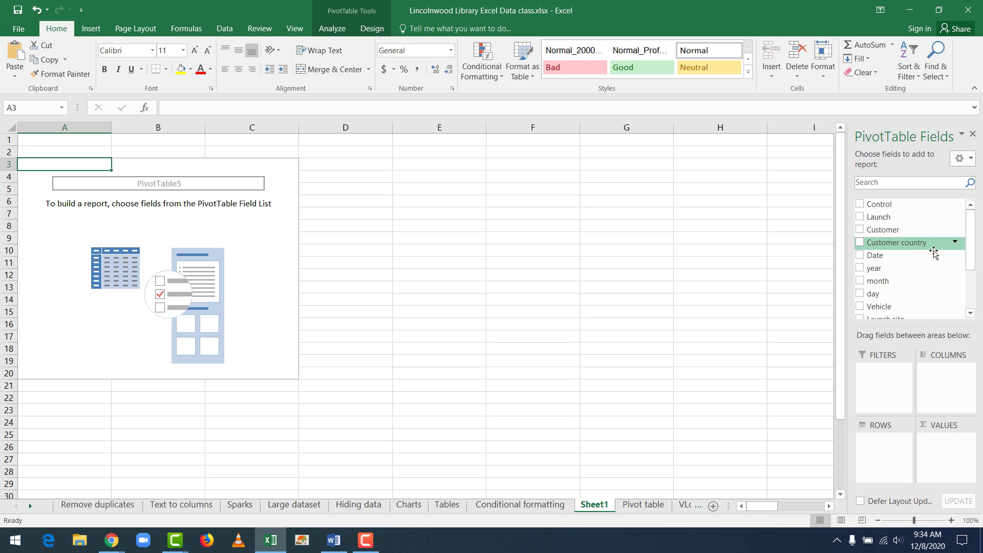
left_click_drag(970, 246, 887, 389)
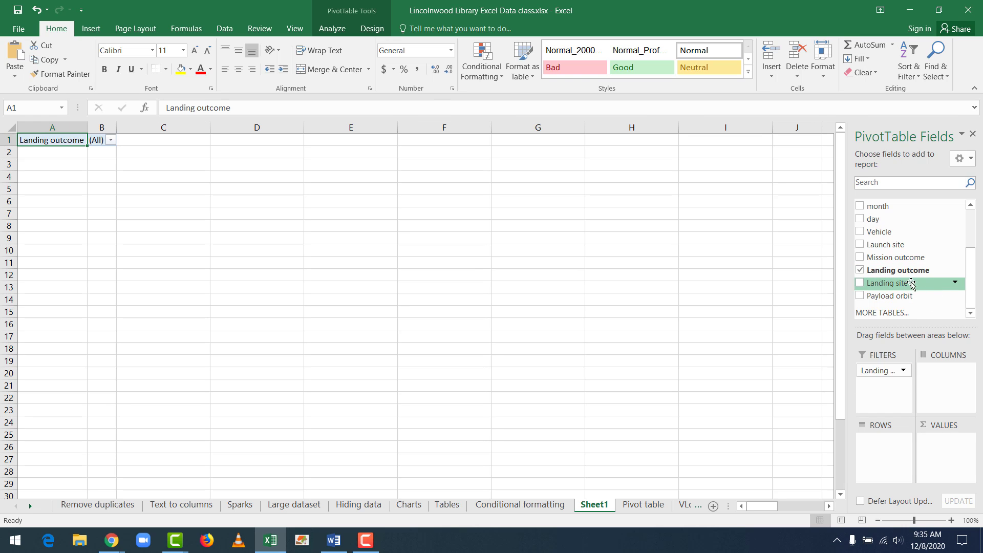
left_click_drag(899, 259, 892, 455)
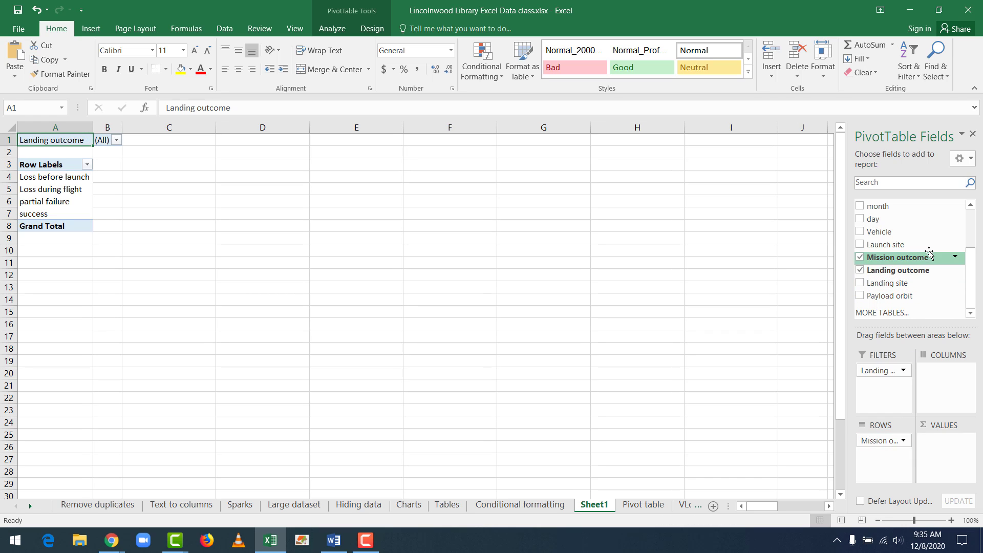
scroll(972, 267, "up", 3)
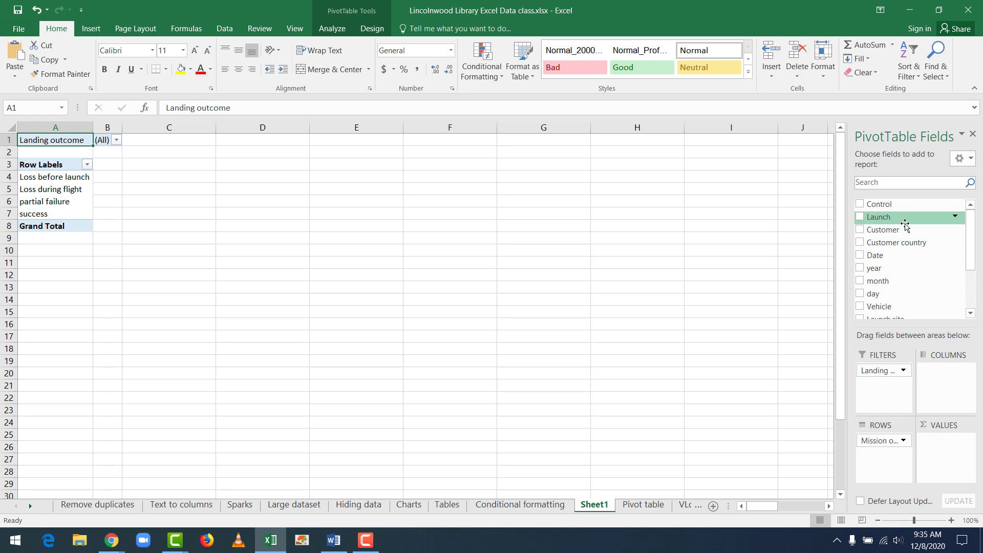
left_click_drag(906, 230, 950, 464)
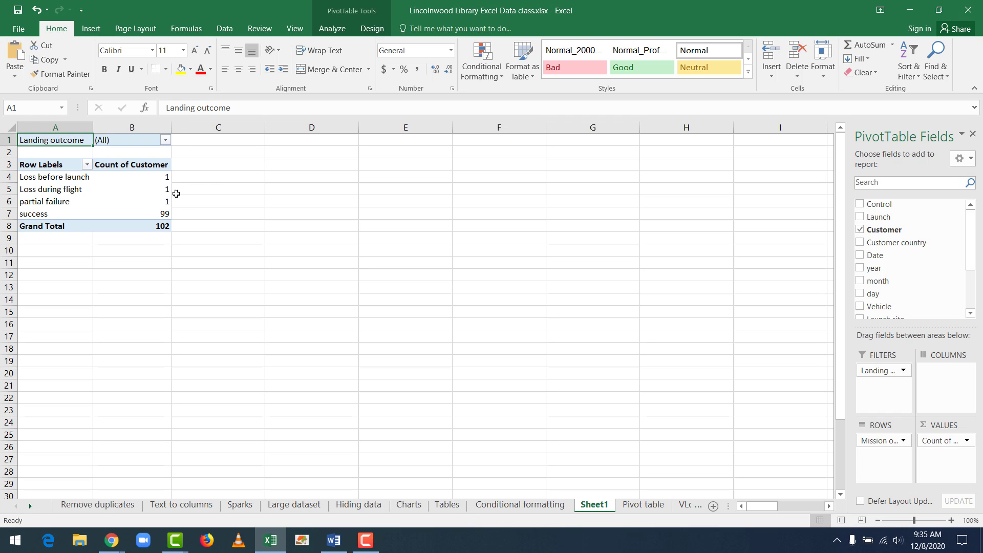
left_click(45, 214)
left_click(208, 213)
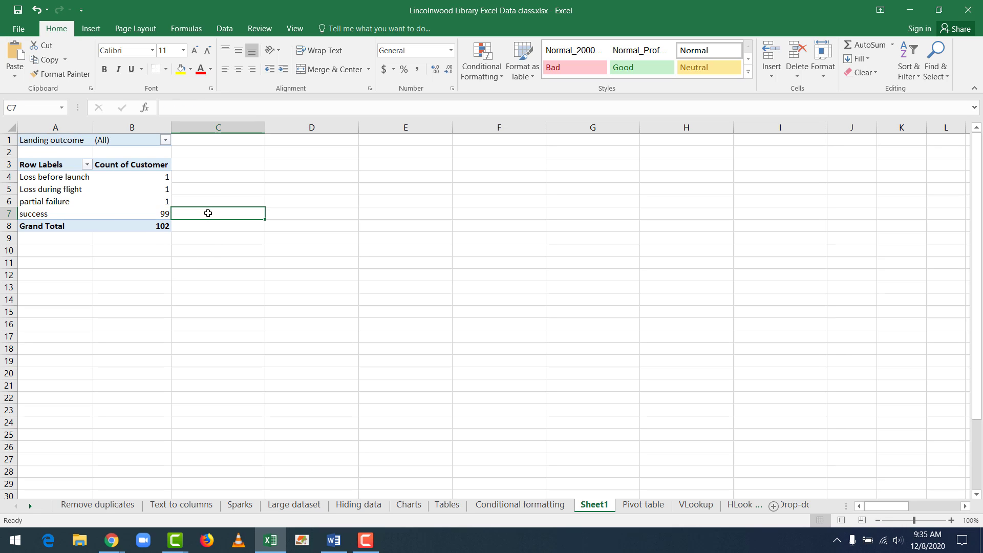
left_click(99, 179)
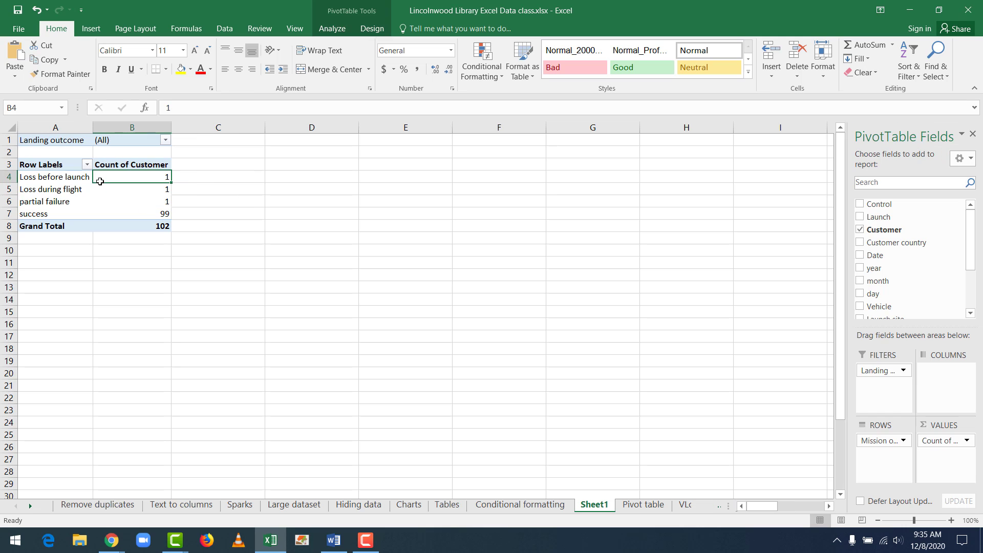
left_click(142, 213)
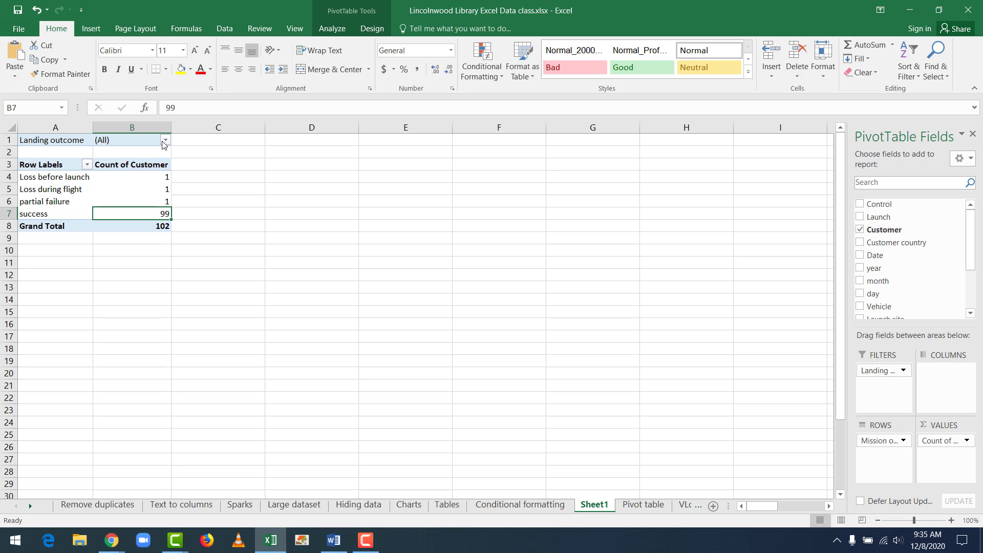
left_click(153, 188)
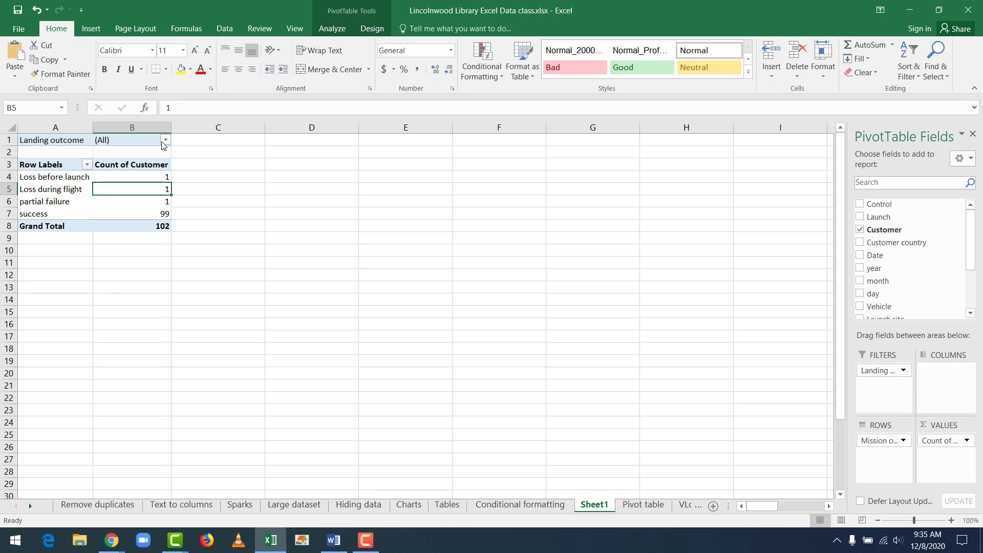
Step: Filter the PivotTable's Landing outcome to multiple items: failure (drone ship), failure (ground pad), failure (ocean) and failure (parachutes)
left_click(165, 140)
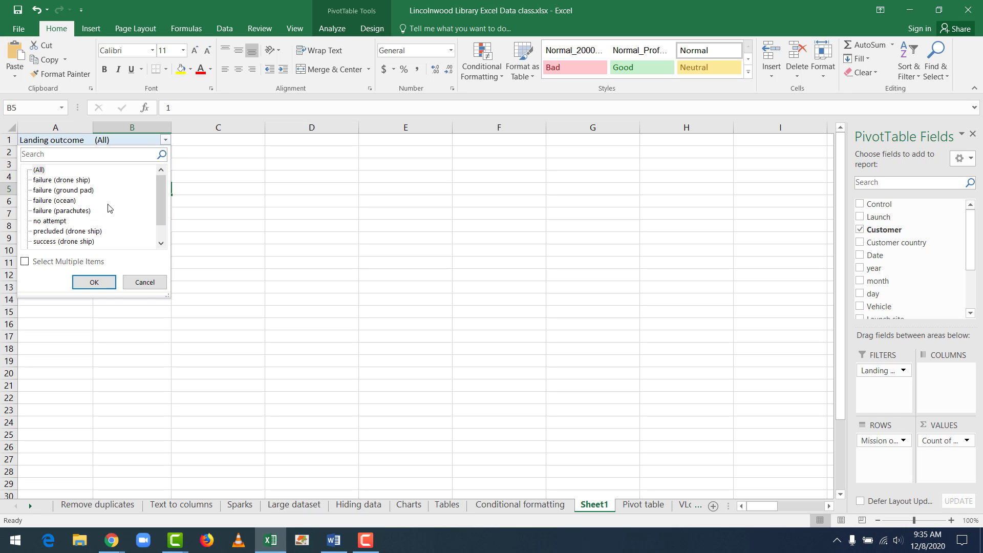
left_click(26, 263)
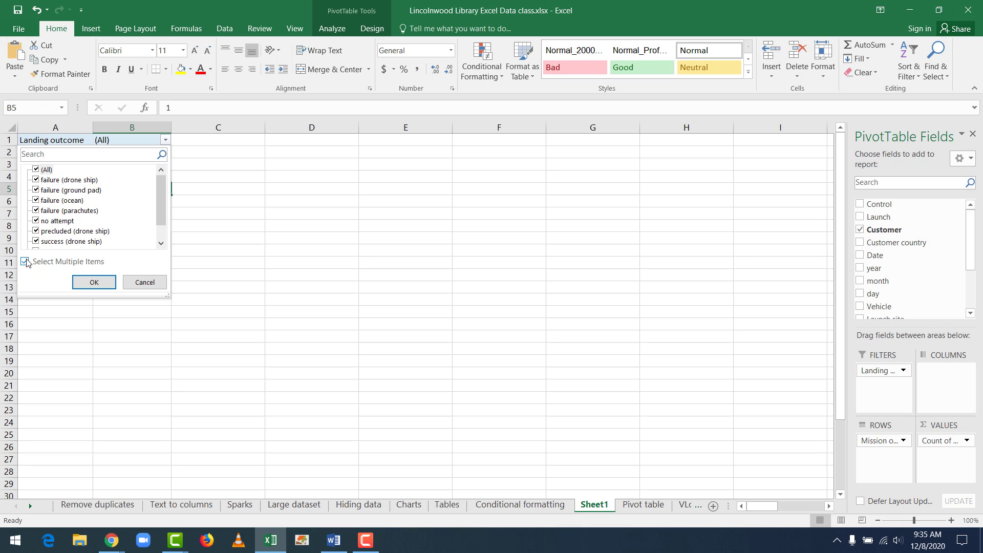
left_click(36, 170)
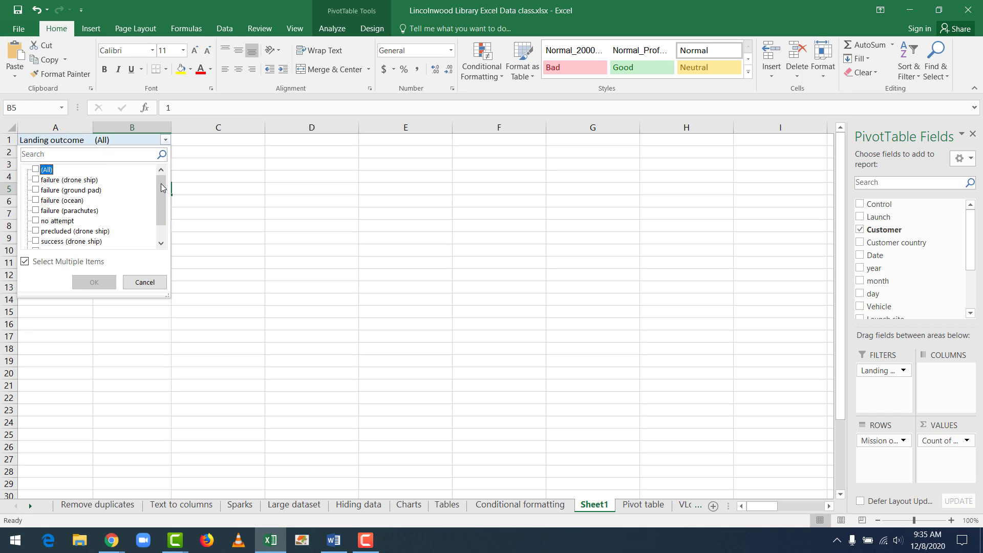
mouse_move(160, 183)
left_mouse_down()
mouse_move(161, 197)
mouse_move(160, 186)
left_mouse_up()
mouse_move(161, 184)
left_mouse_down()
mouse_move(160, 196)
mouse_move(158, 186)
left_mouse_up()
left_click_drag(158, 187, 155, 217)
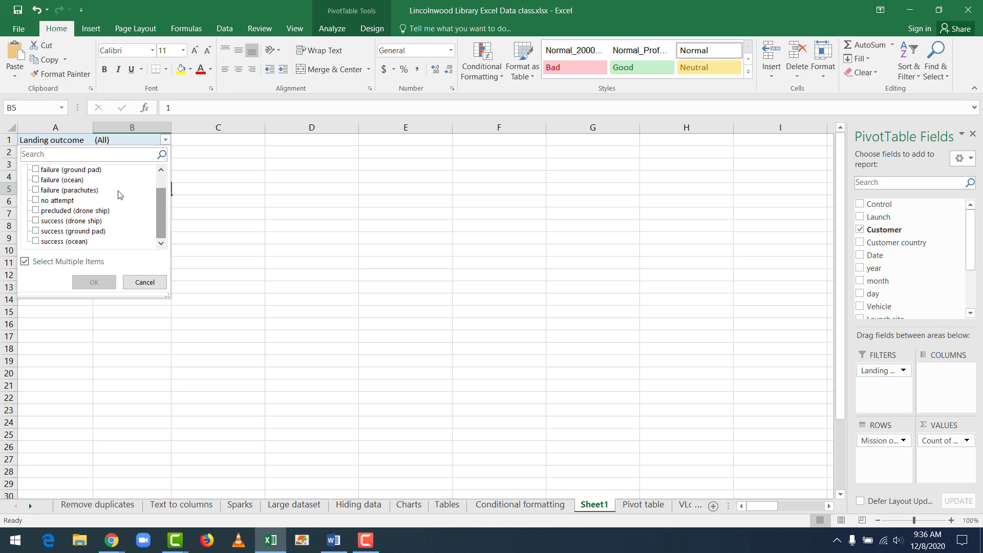
left_click_drag(164, 206, 161, 162)
left_click(35, 179)
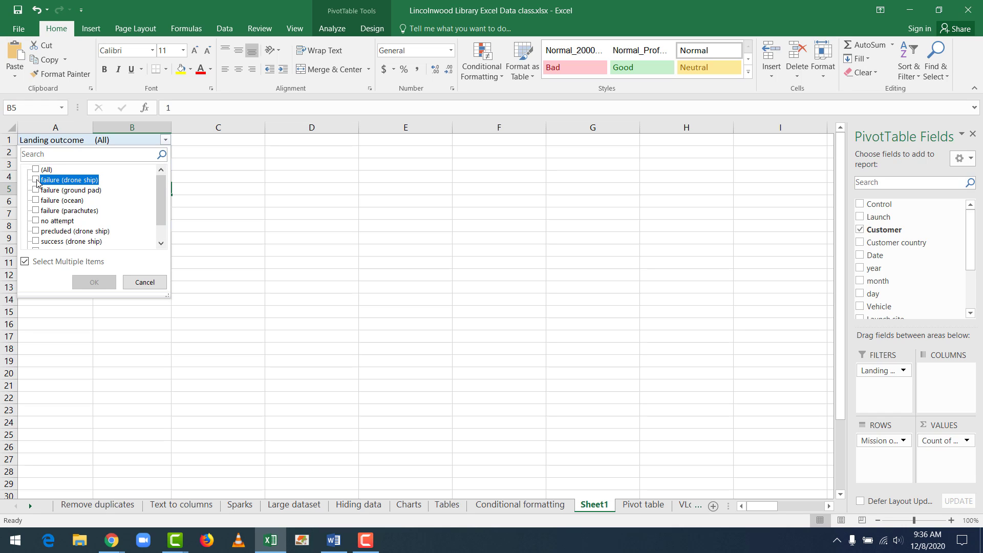
left_click(35, 190)
left_click(36, 201)
left_click(35, 211)
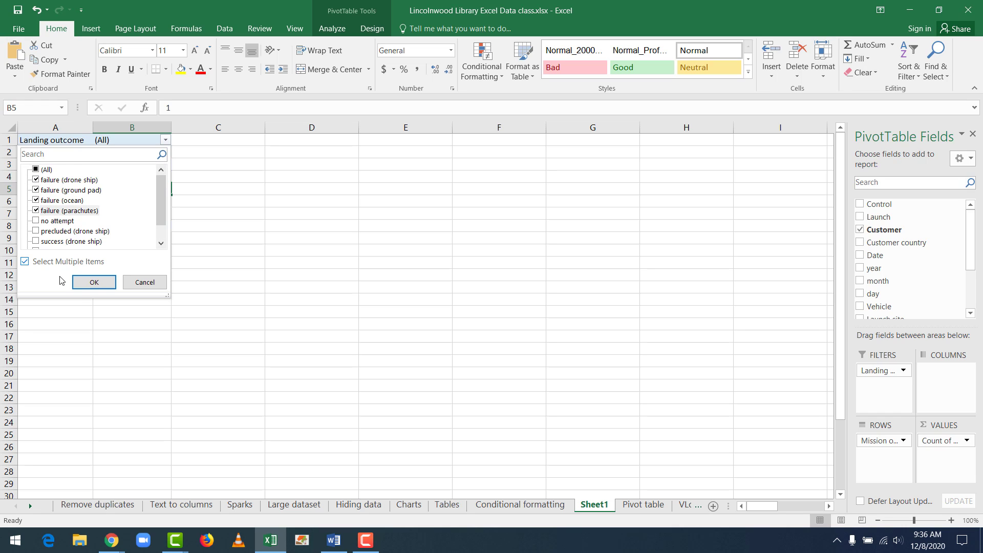
left_click(92, 281)
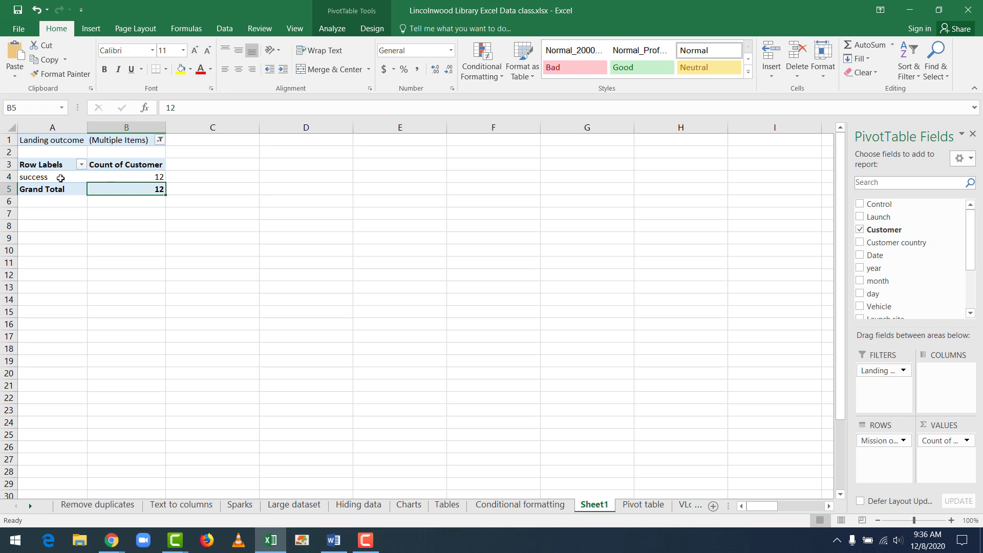
mouse_move(60, 177)
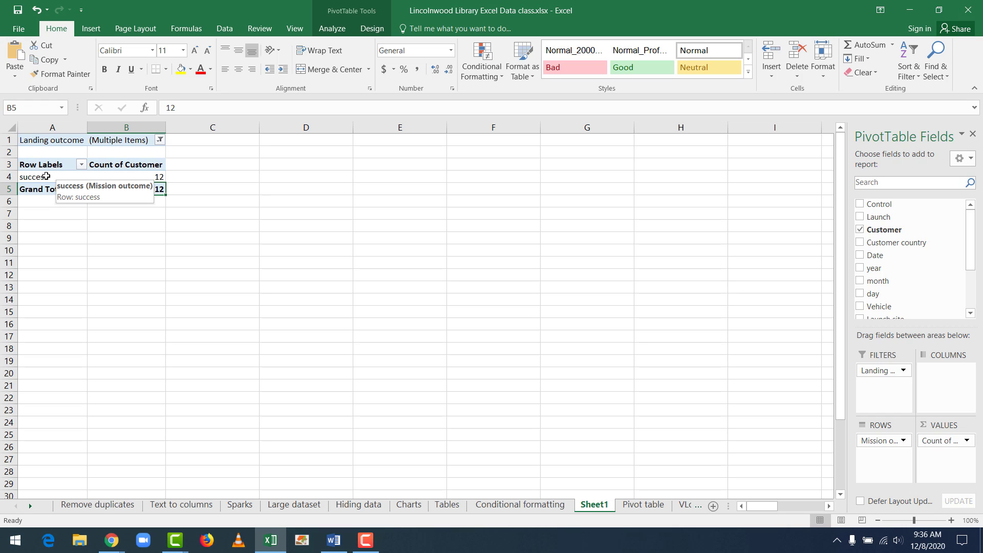
left_click(118, 177)
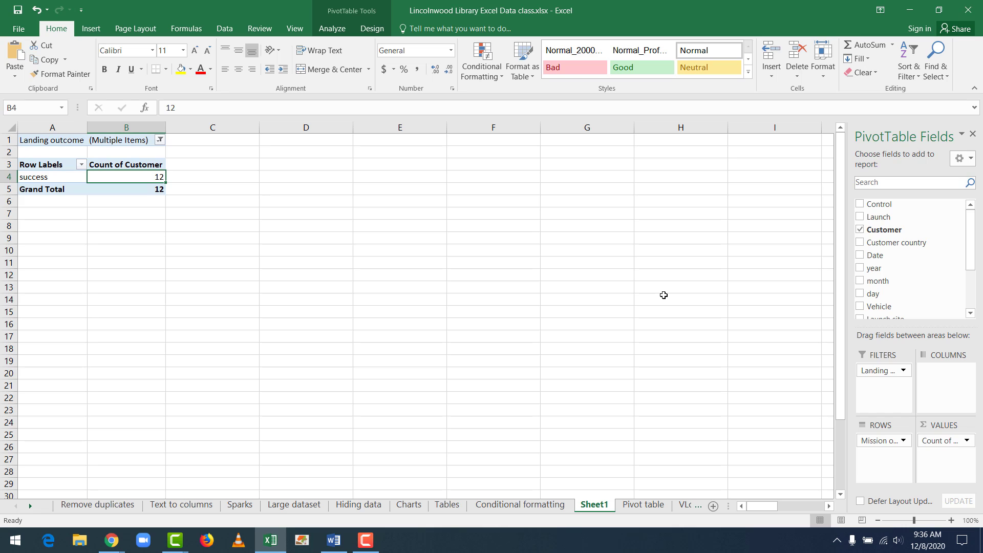
mouse_move(970, 231)
left_mouse_down()
mouse_move(965, 275)
mouse_move(974, 227)
left_mouse_up()
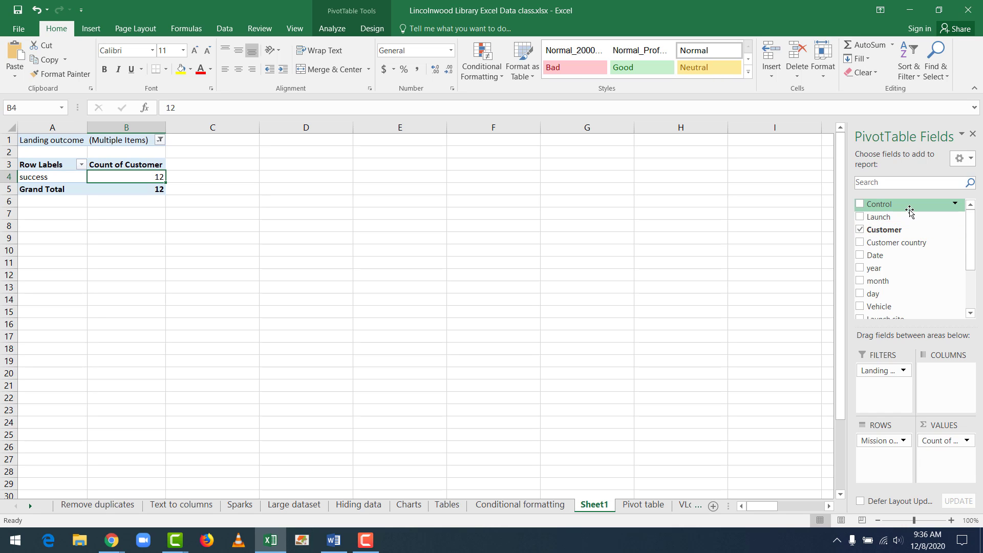
mouse_move(972, 229)
left_mouse_down()
mouse_move(972, 279)
mouse_move(971, 211)
left_mouse_up()
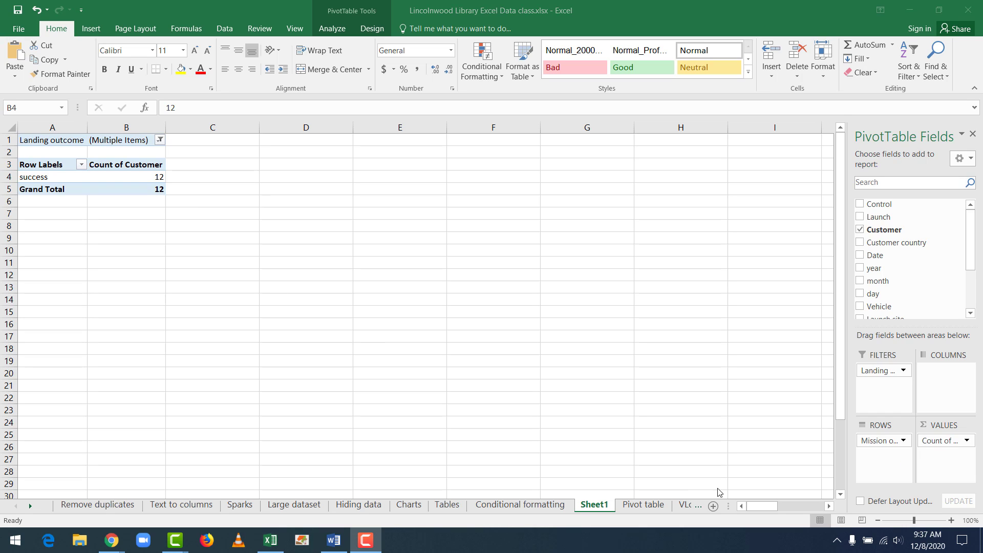
Step: On the VLookup sheet, enter the formula =VLOOKUP(B15,$A$3:$C$8,3) in C15 for the first salesperson's commission rate
left_click(642, 508)
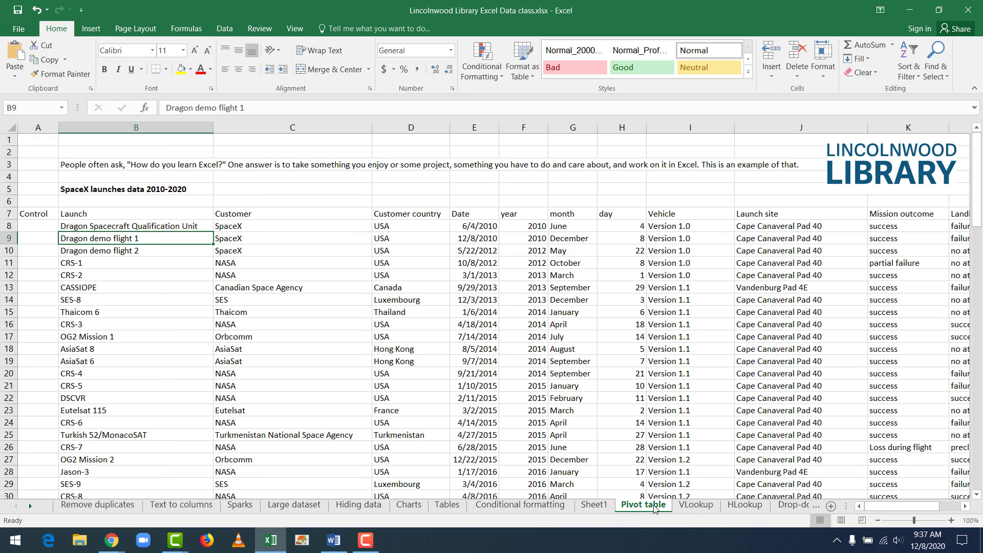
left_click(694, 507)
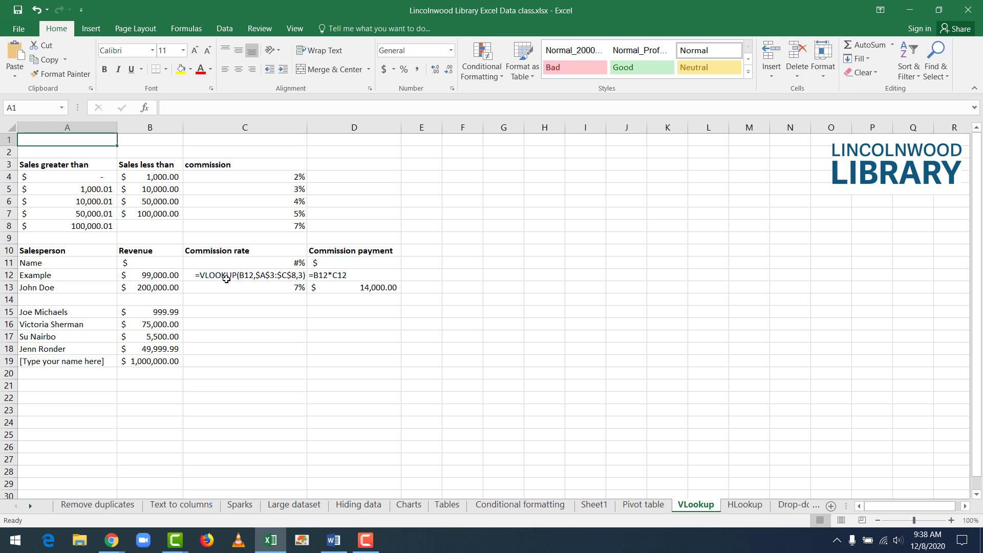
left_click(241, 310)
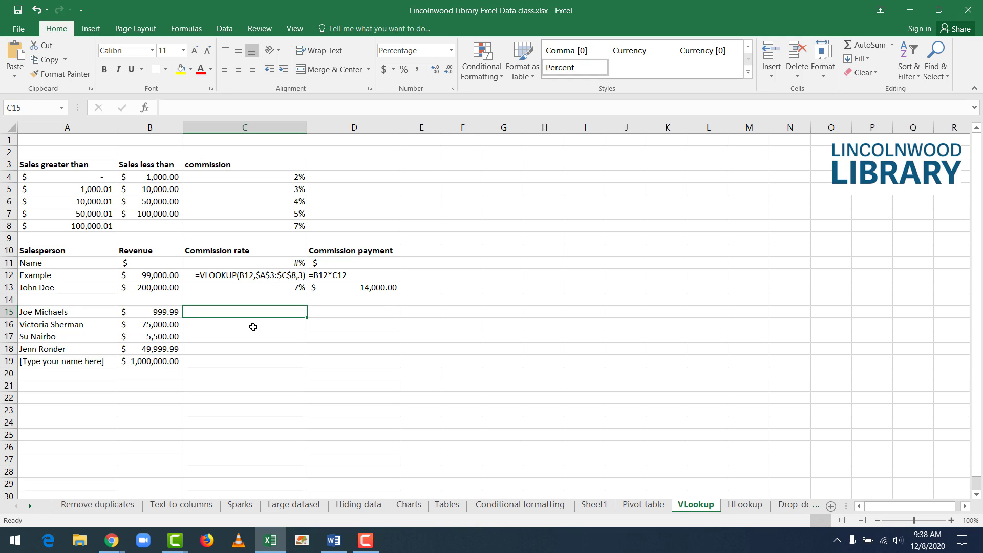
type("=")
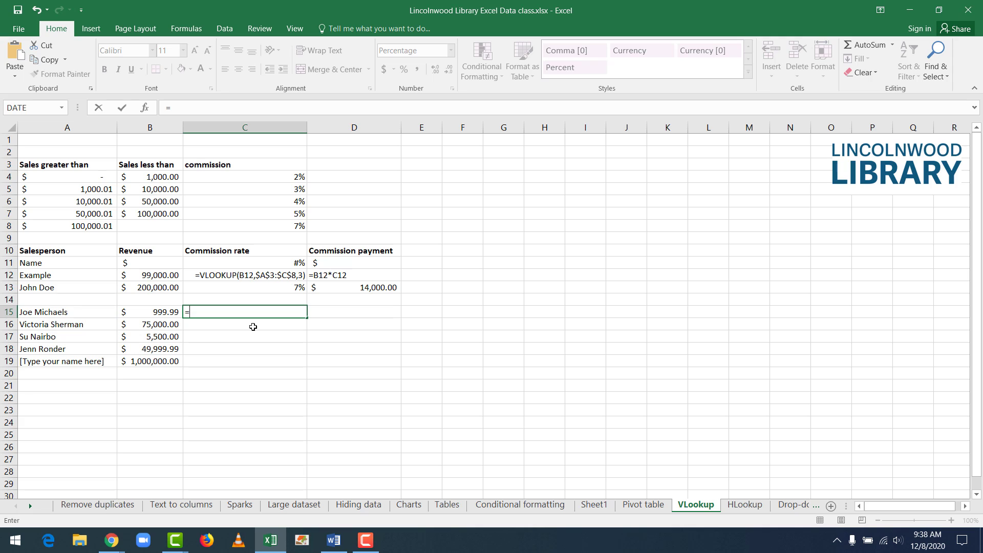
type("vl")
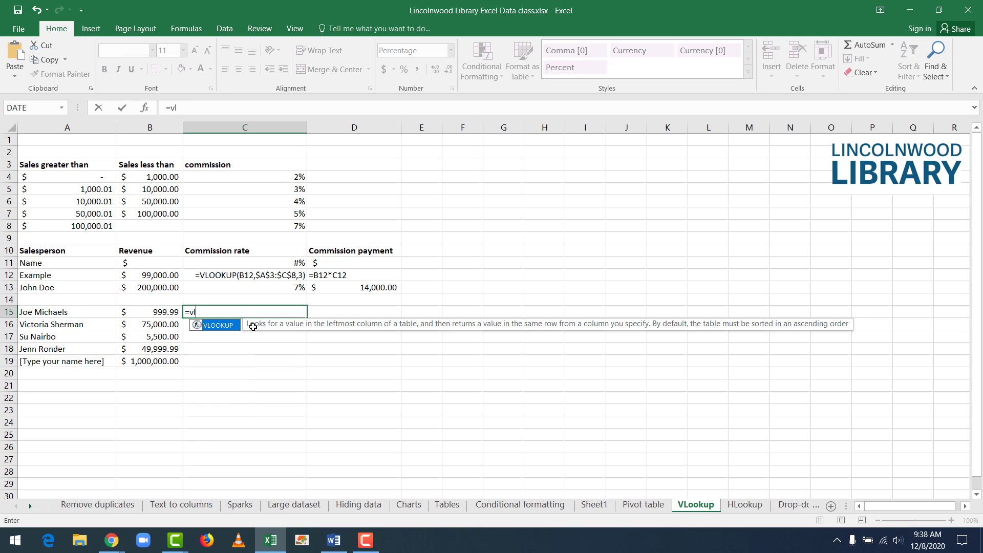
type("ookup(")
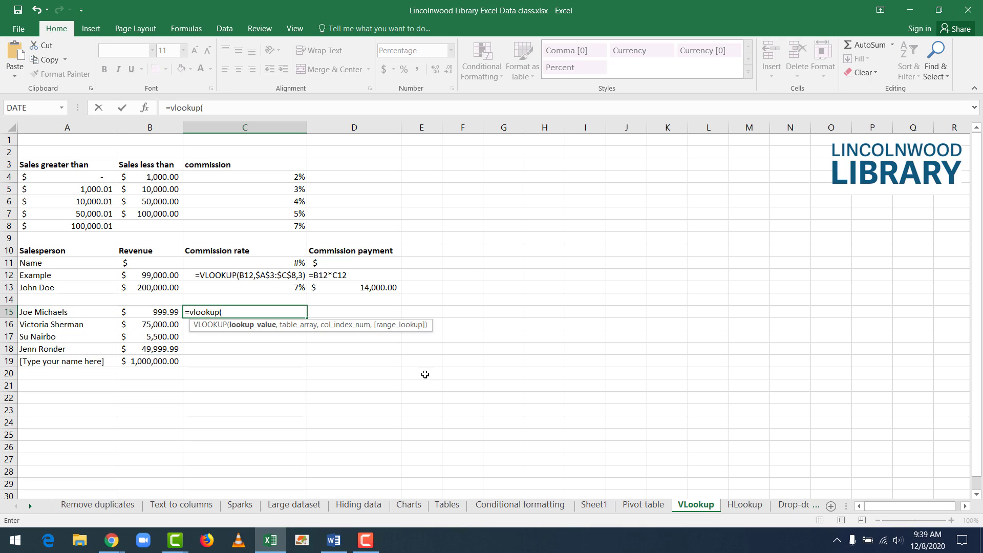
left_click(152, 312)
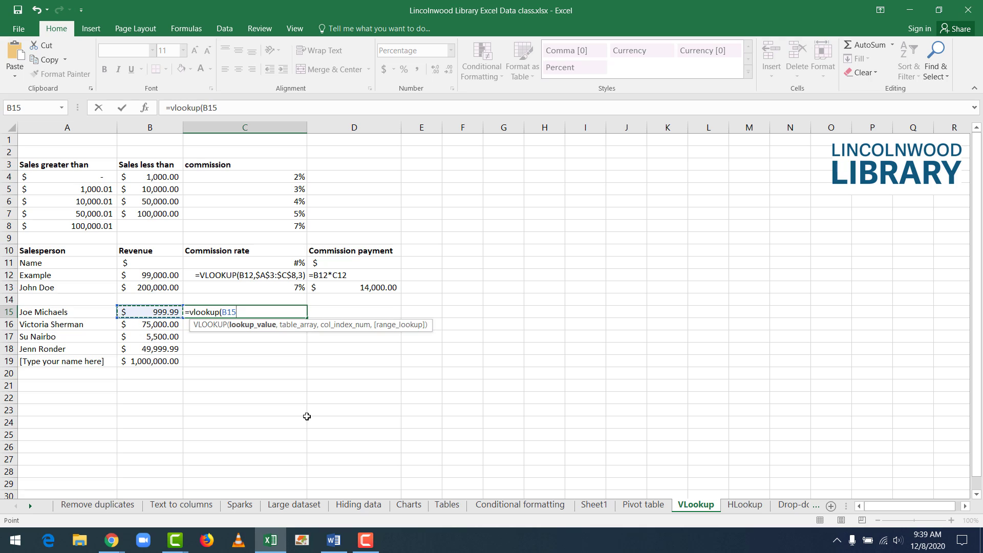
type(",")
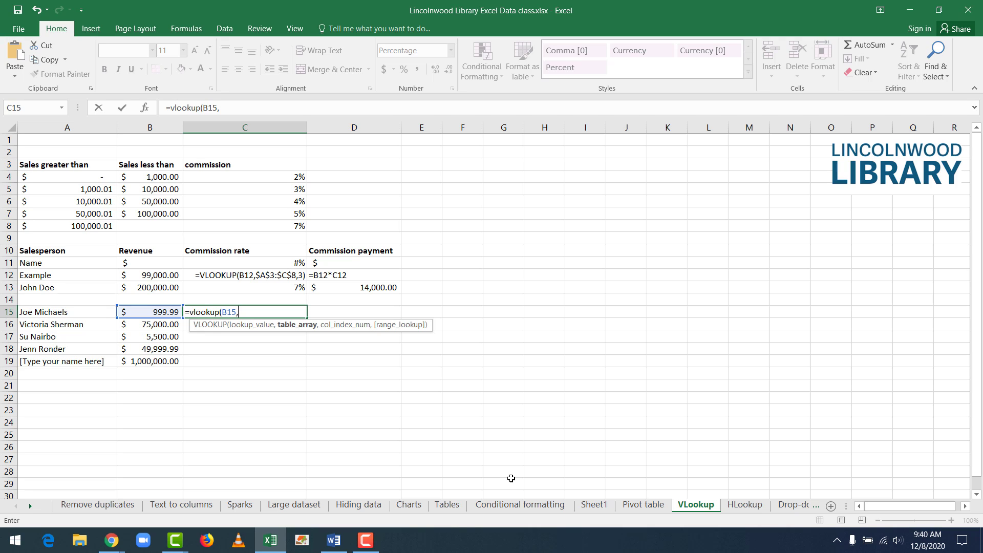
type("$A$3")
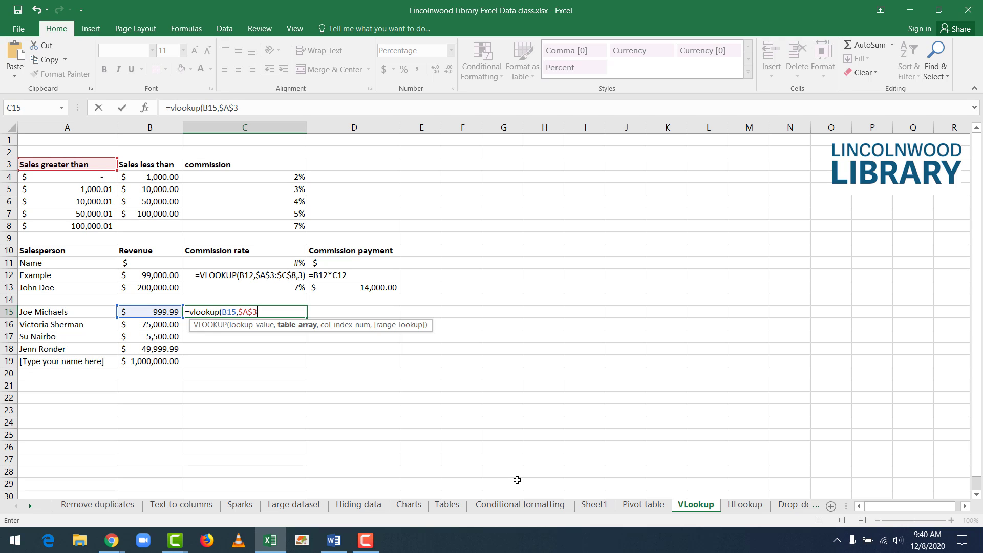
type(":")
type("$C$8")
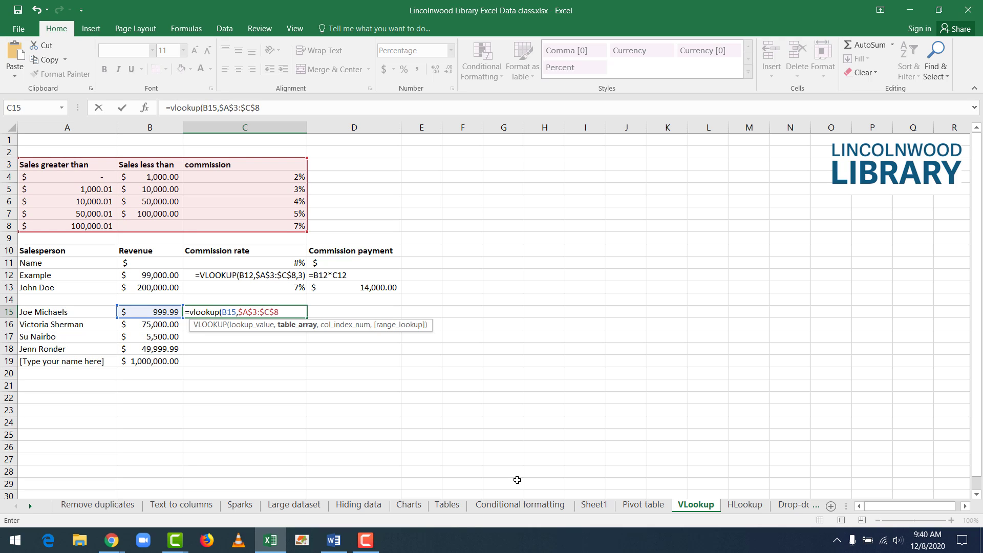
type(",")
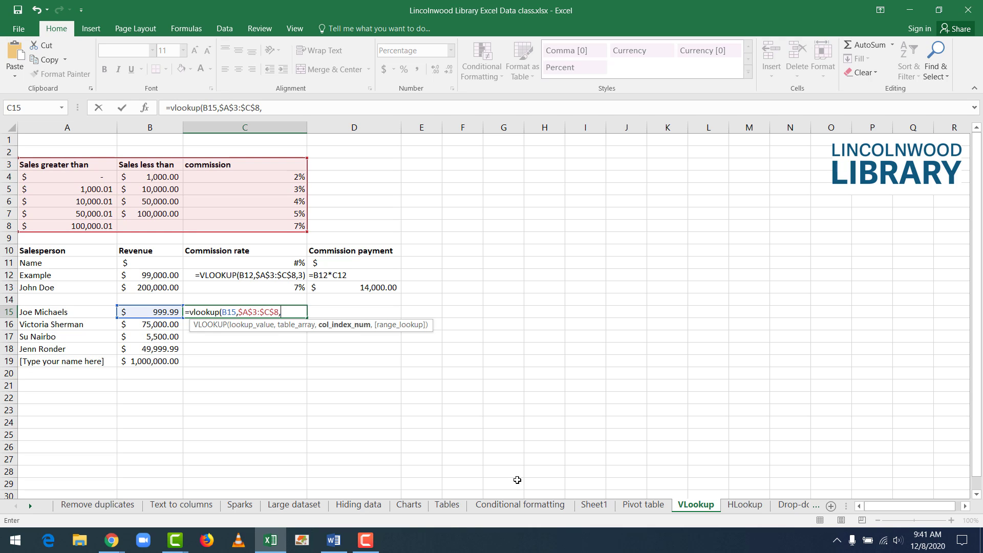
type("3")
type(")")
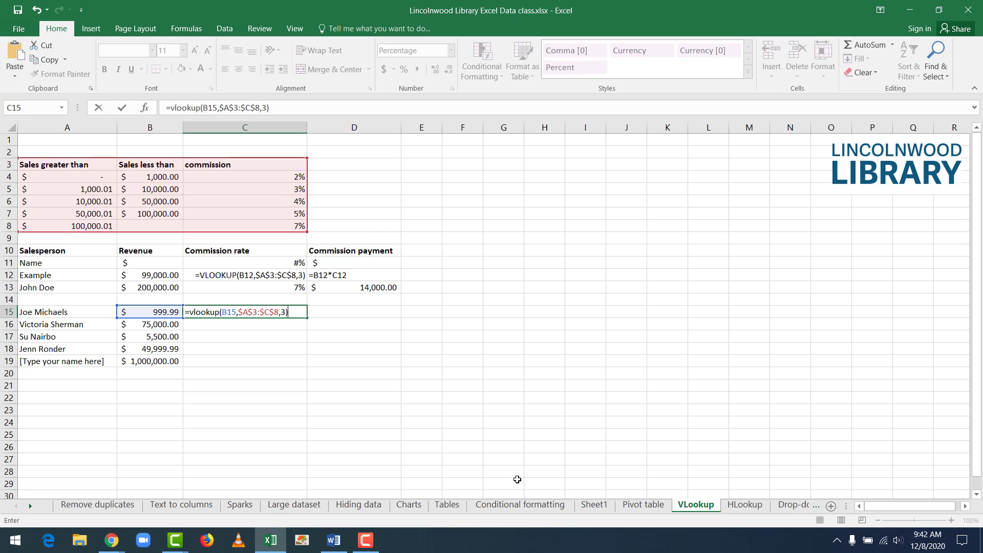
key("Return")
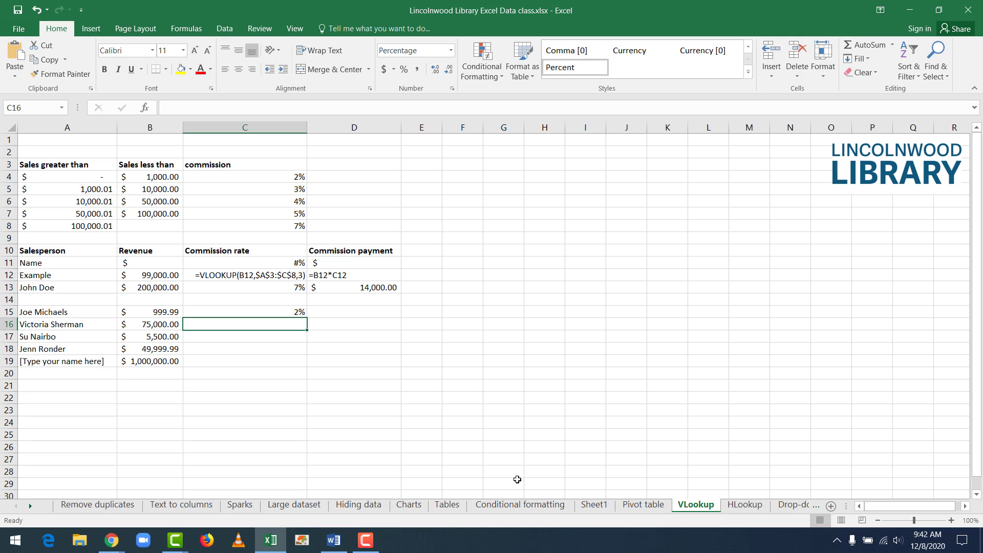
Step: Copy the commission rate formula in C15 down through C19 for the remaining salespeople
key("Up")
key("Left")
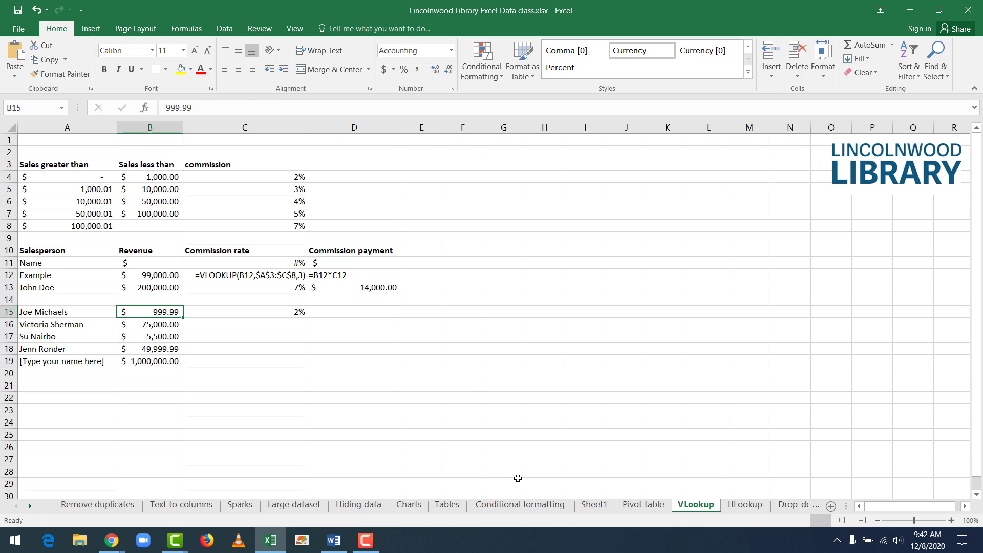
key("Right")
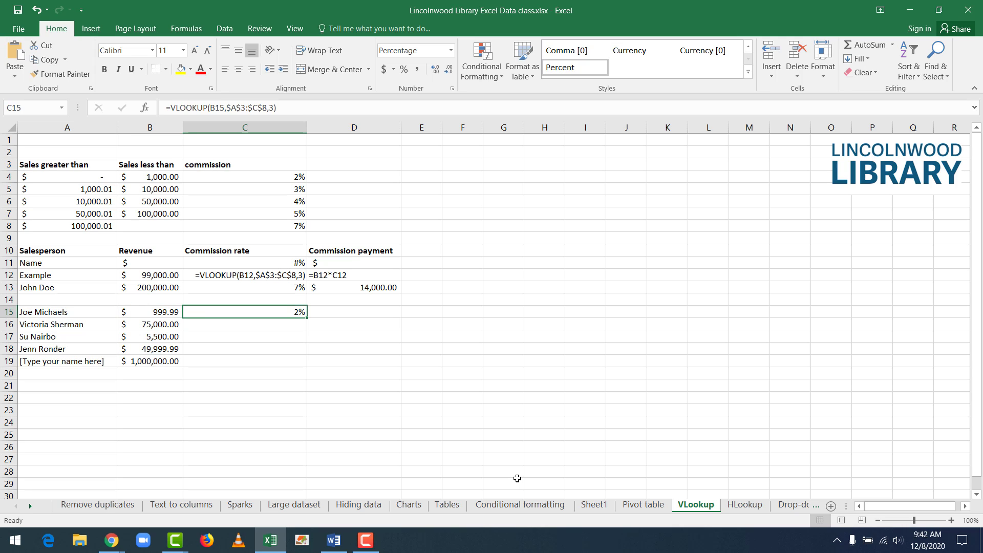
left_click(428, 397)
left_click(298, 310)
left_click_drag(306, 317, 301, 364)
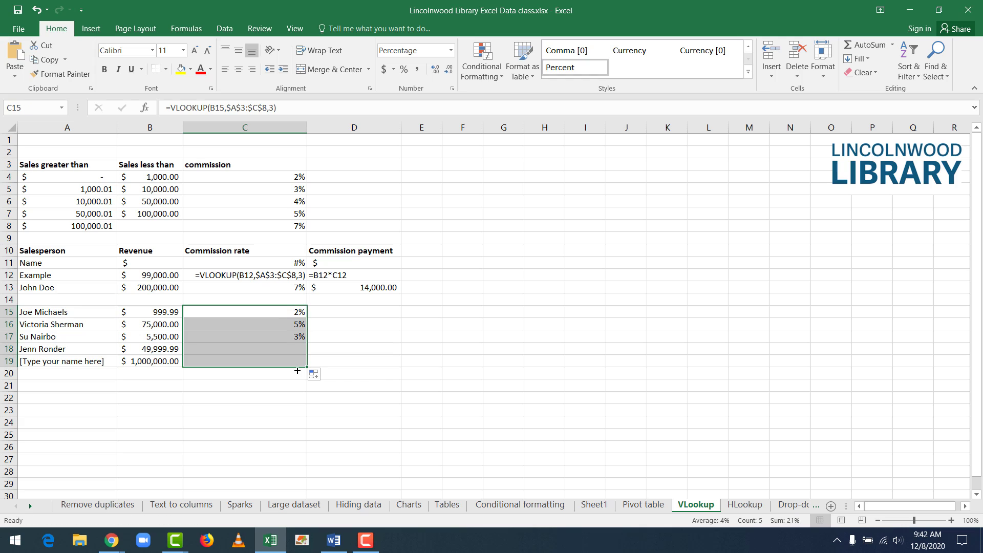
left_click(383, 373)
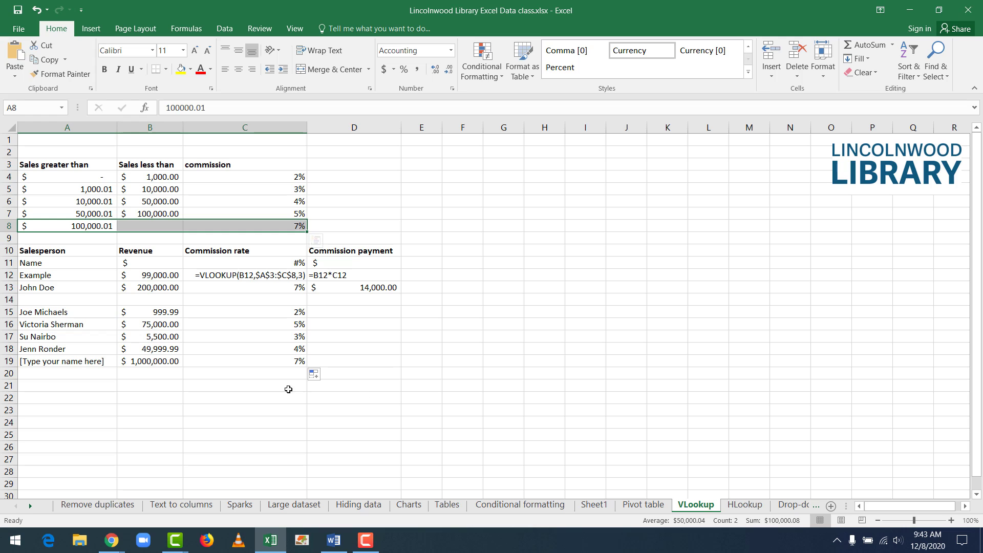
Step: Calculate the first salesperson's commission payment in D15 with the formula =B15*C15
left_click(323, 312)
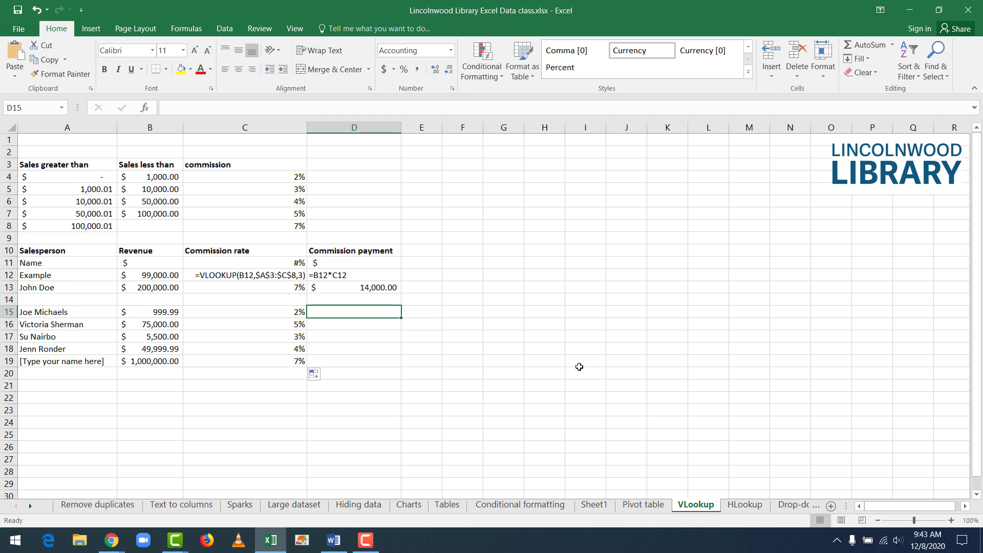
type("=")
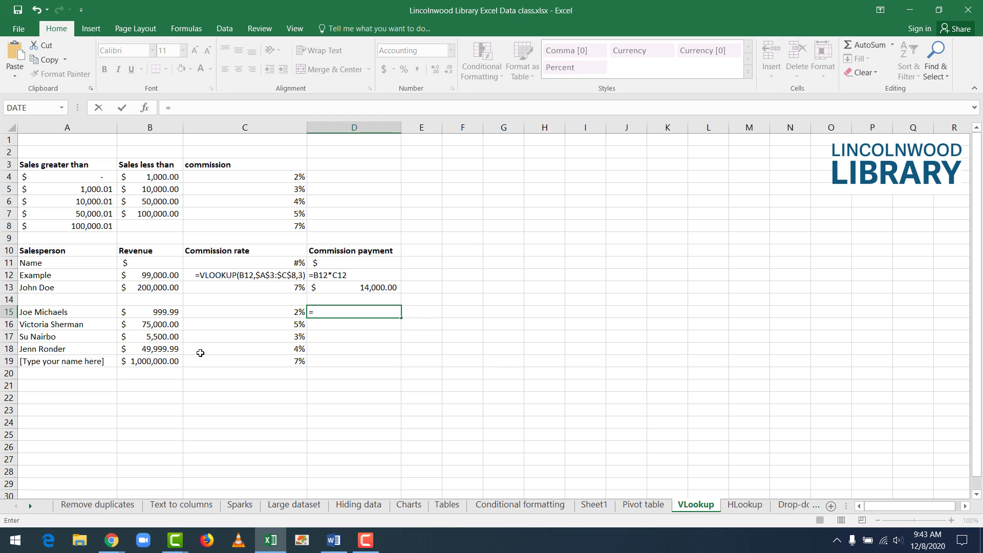
left_click(152, 311)
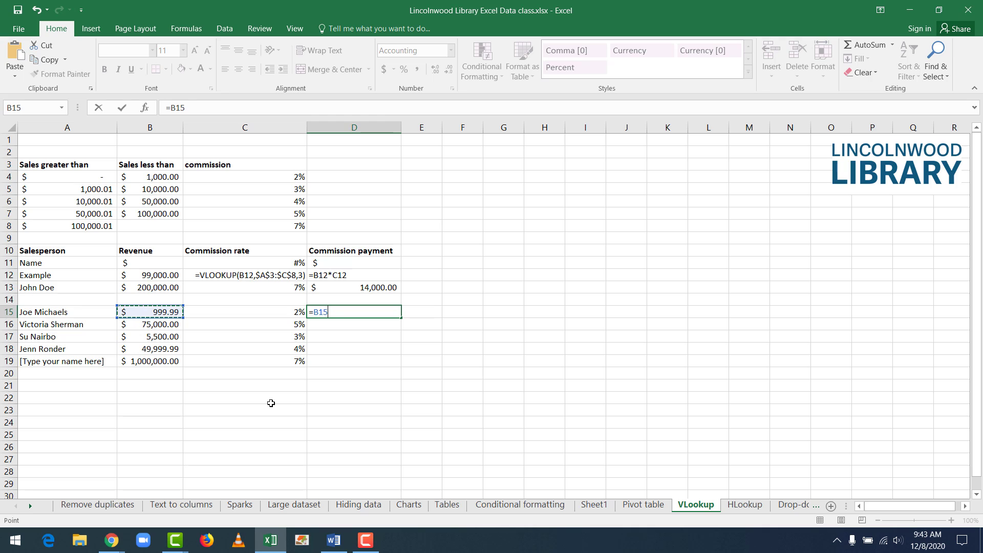
type("*")
left_click(274, 311)
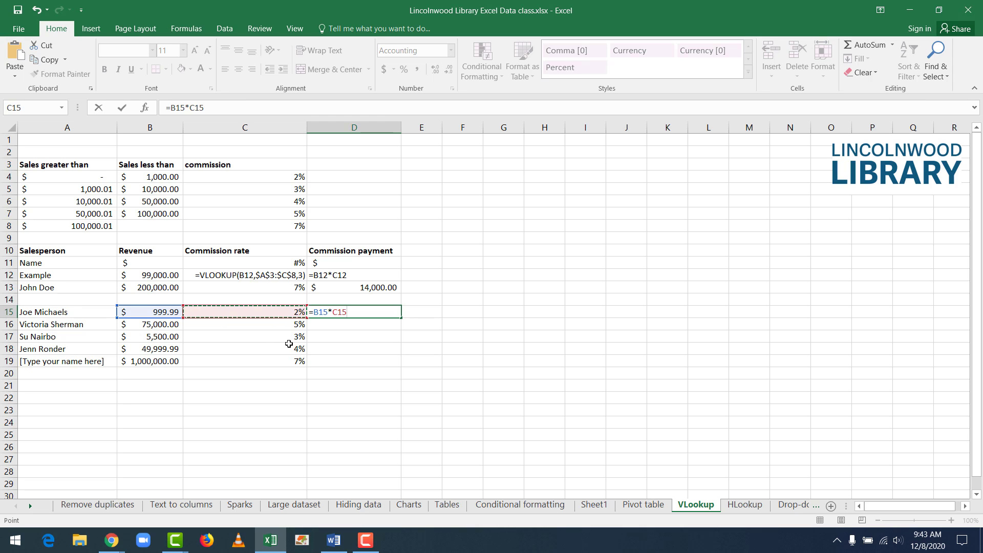
key("Return")
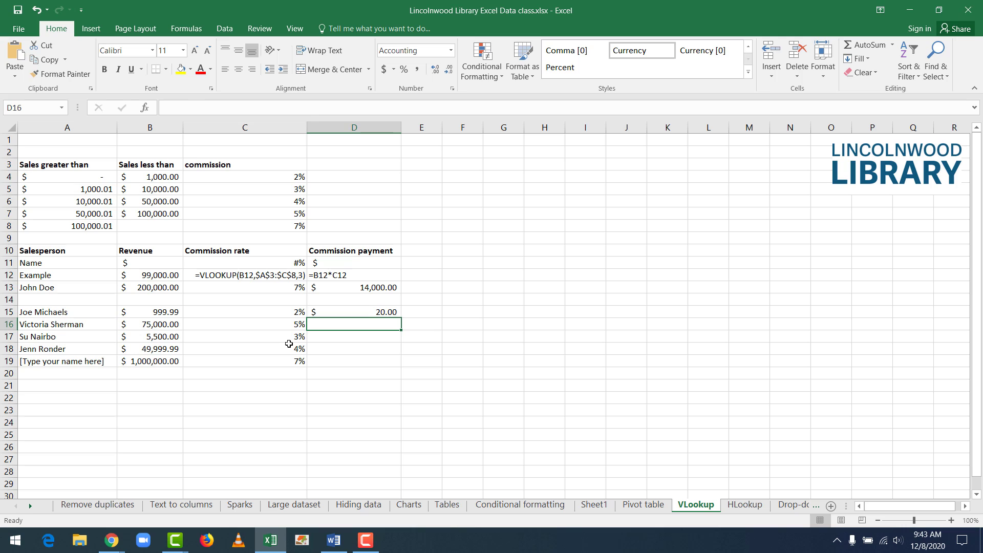
Step: Copy the commission payment formula in D15 down through D19
key("Up")
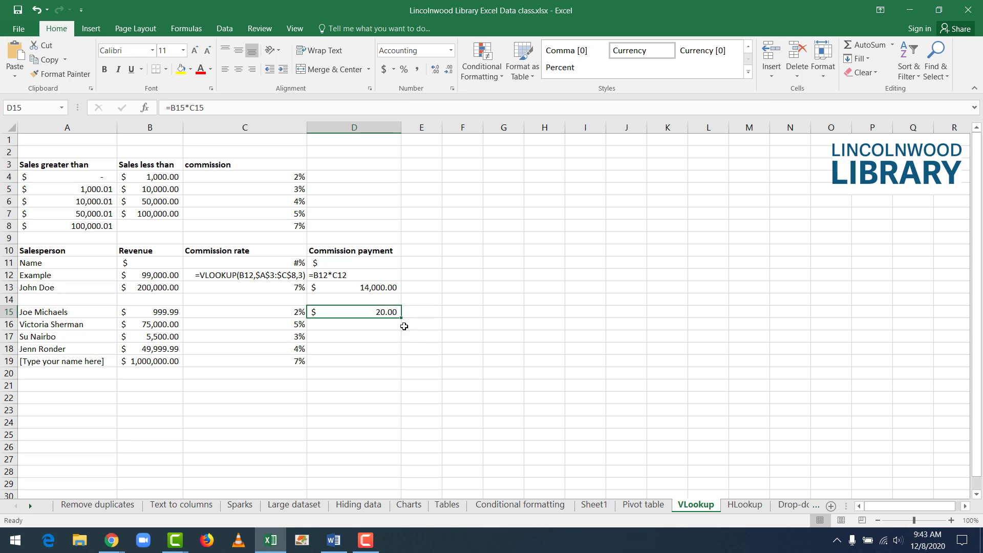
left_click_drag(400, 319, 402, 367)
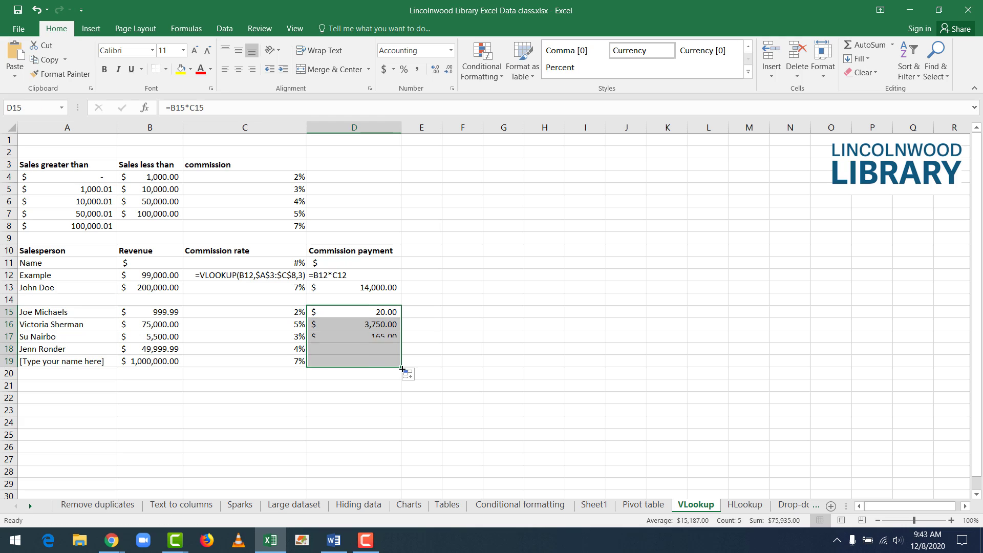
left_click(478, 358)
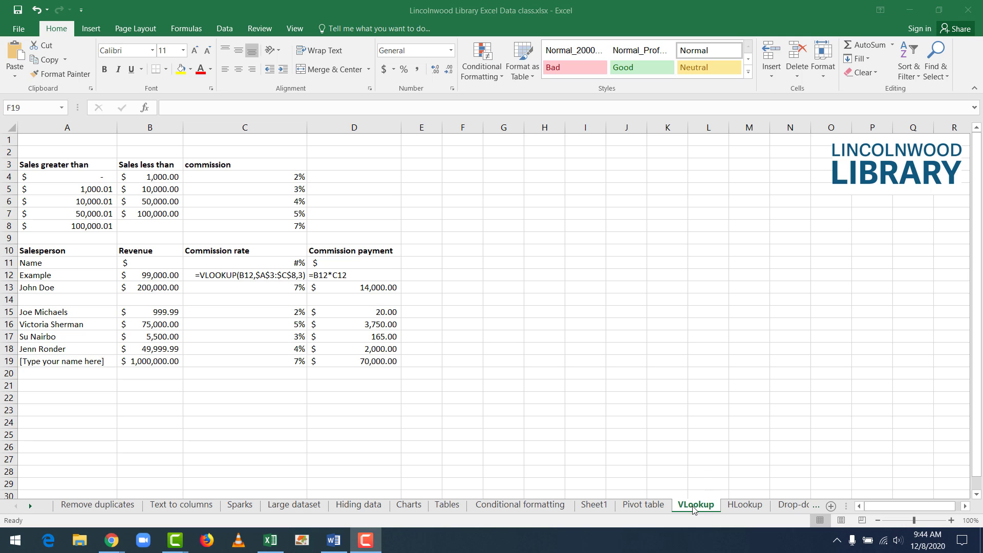
Step: Open the HLookup sheet and look across the order ID columns of the horizontal table
left_click(744, 505)
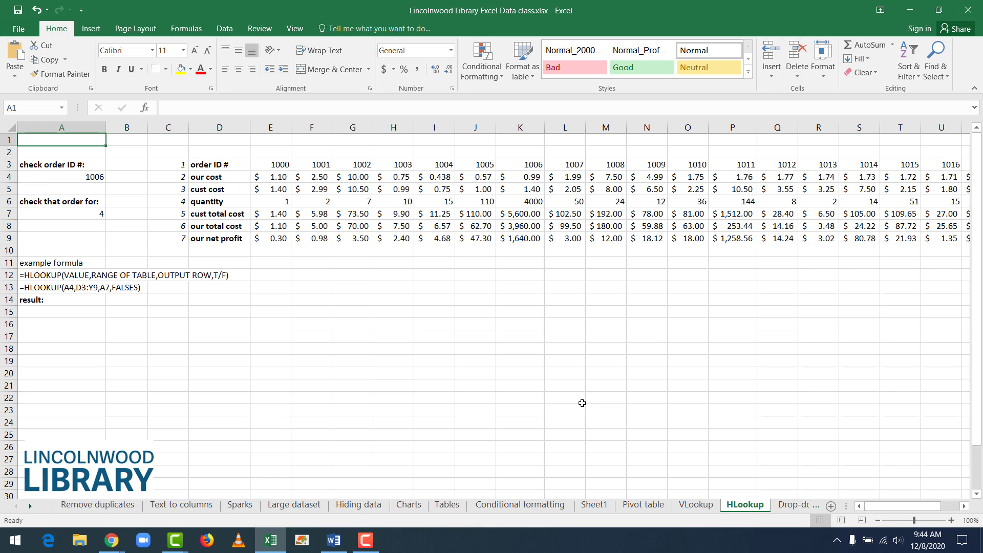
key("Down")
key("Down")
key("Down")
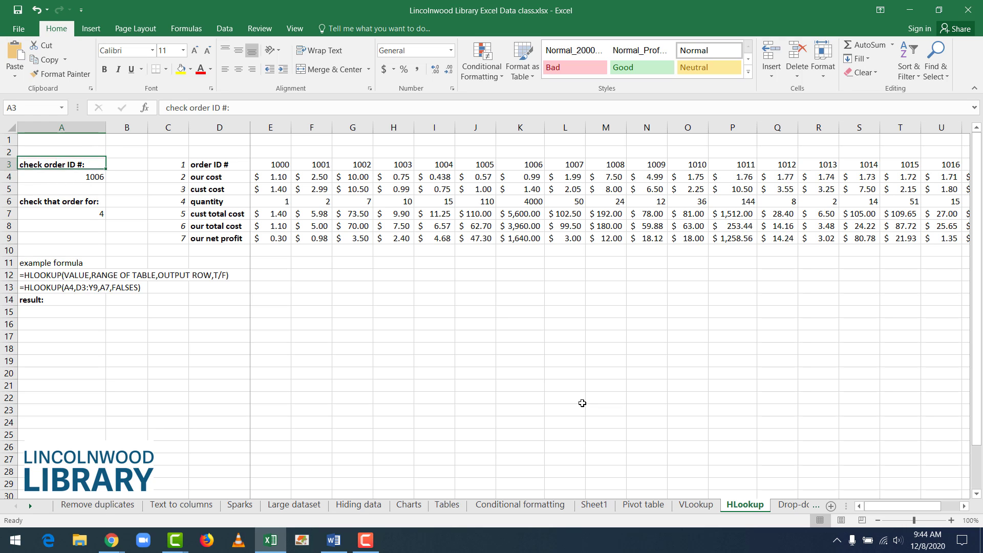
key("Right")
key("Right")
key("Right")
key("Right")
key("Right")
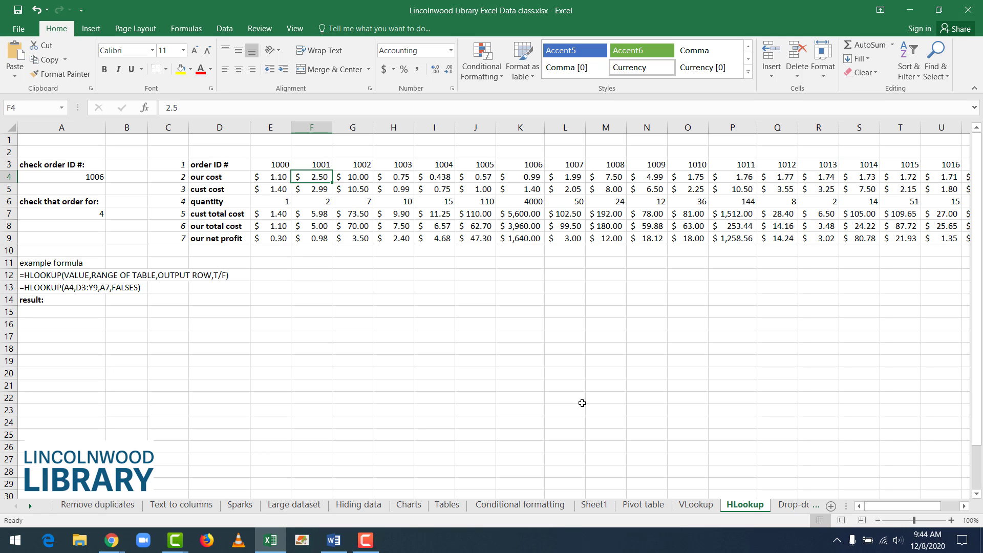
key("Right")
key("Right")
key("Right")
key("Right")
key("Right")
key("Right")
key("Right")
key("Right")
key("Right")
key("Right")
key("Right")
key("Right")
key("Right")
key("Right")
key("Right")
key("Right")
key("Right")
key("Right")
key("Right")
key("Right")
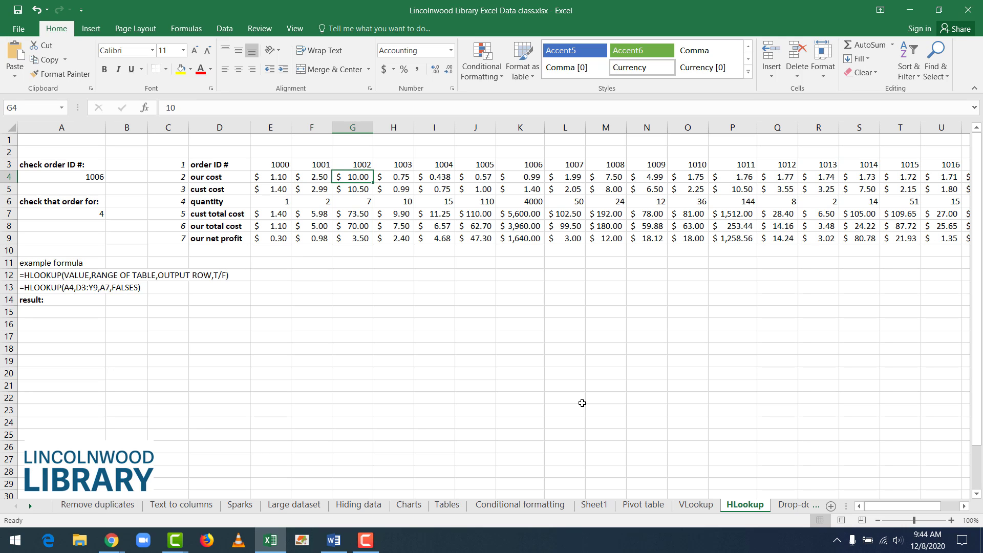
key("Left")
key("Left")
key("Left")
key("Left")
key("Left")
key("Left")
key("Left")
key("Left")
key("Left")
key("Left")
key("Left")
key("Left")
key("Left")
key("Left")
key("Left")
key("Left")
key("Left")
key("Left")
key("Left")
key("Left")
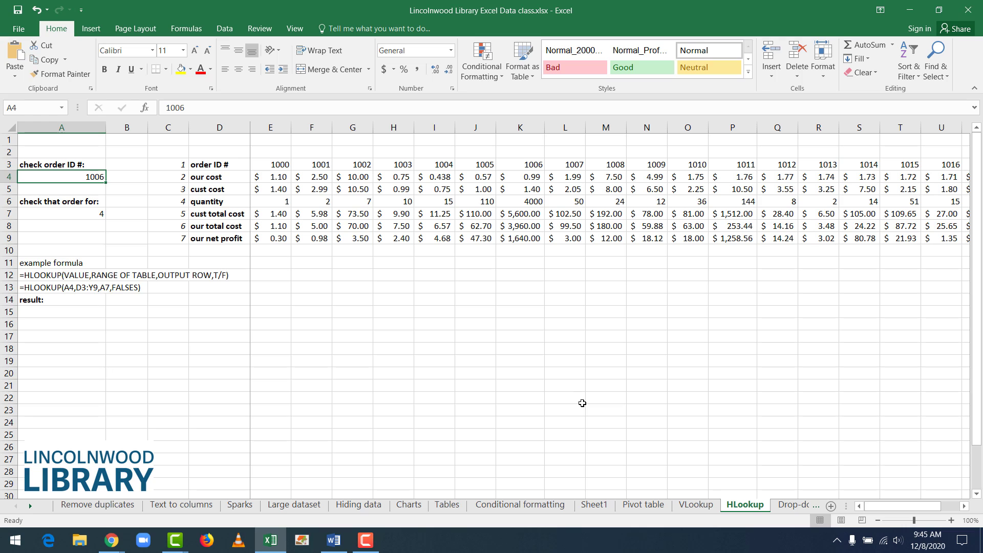
Step: Examine the order ID and check-that-order-for input cells in A4 through A7
key("Down")
key("Down")
key("Down")
key("Down")
key("Up")
key("Up")
key("Up")
key("Up")
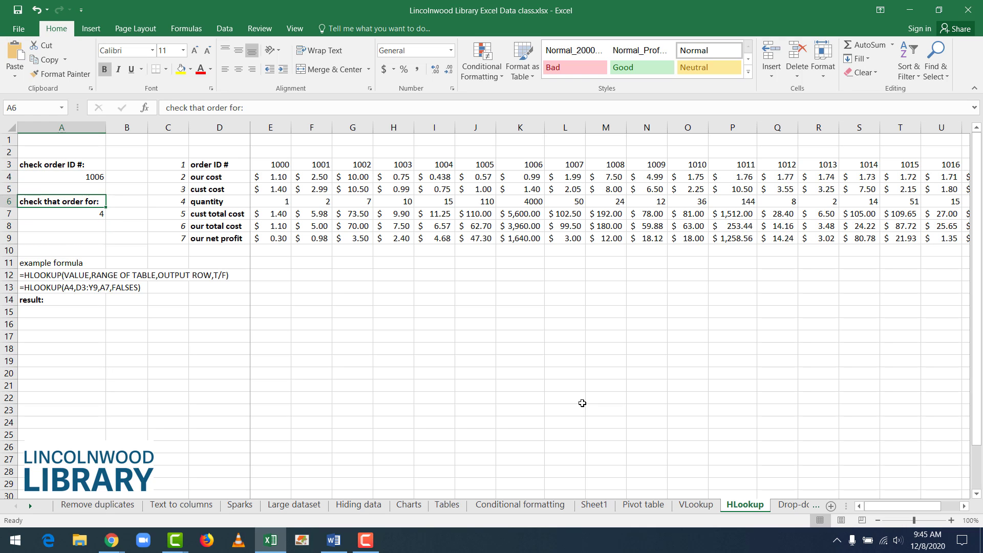
Step: Examine the table's row labels in column D, from our cost down through the cost, quantity and profit rows
key("Right")
key("Right")
key("Right")
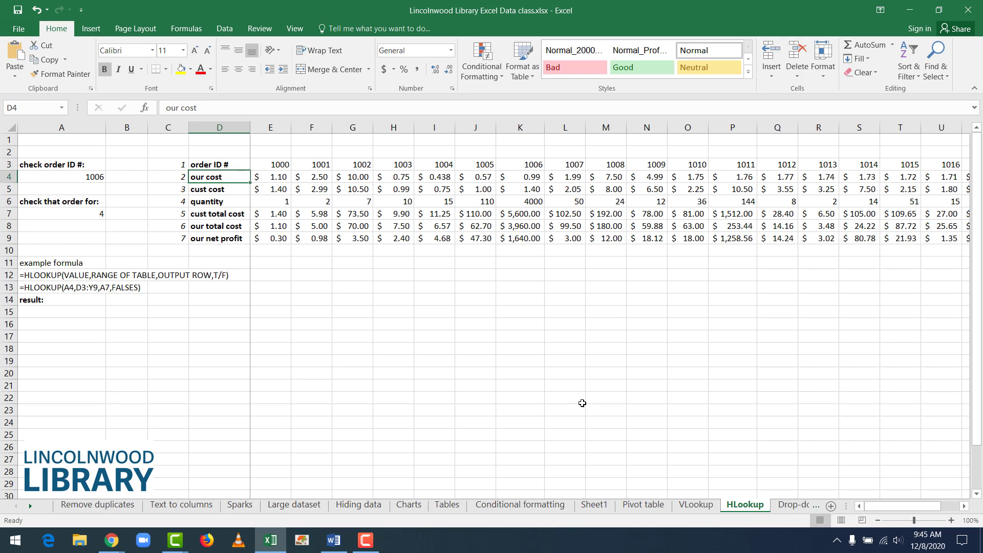
key("Down")
key("Down")
key("Down")
key("Down")
key("Down")
key("Up")
key("Up")
key("Up")
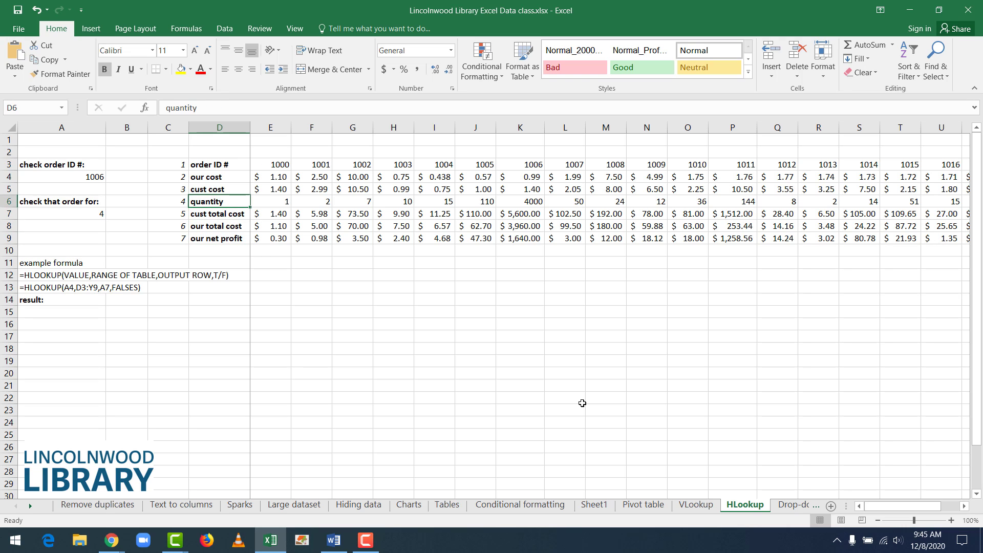
key("Up")
key("Up")
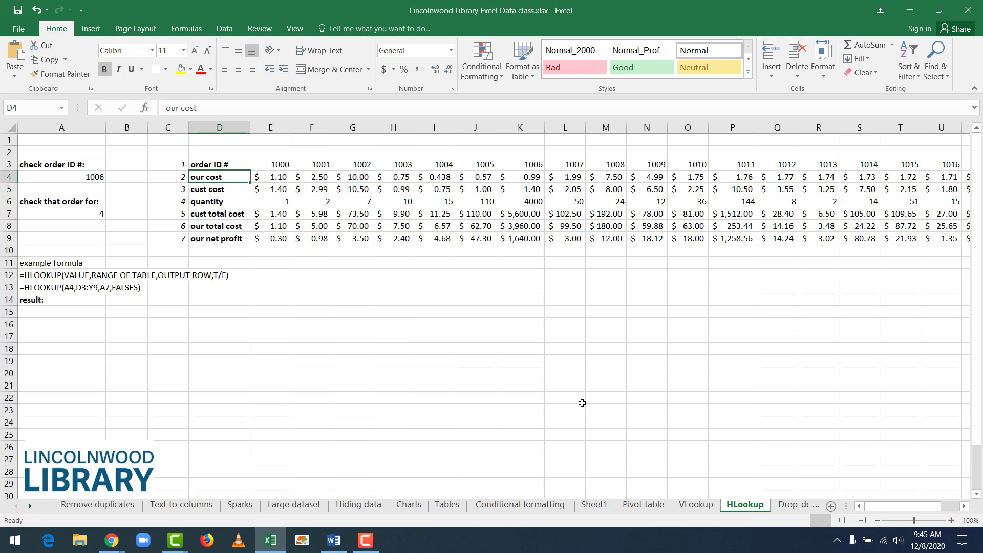
key("Down")
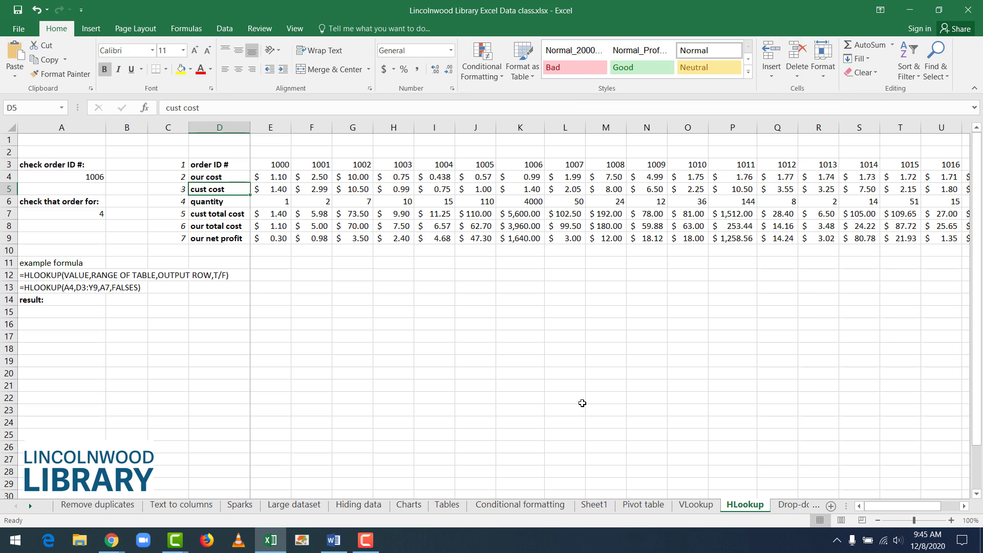
Step: Examine the order ID headers along row 3 and the values beneath them, down to the net profit row for order 1010
key("Right")
key("Right")
key("Right")
key("Right")
key("Right")
key("Up")
key("Up")
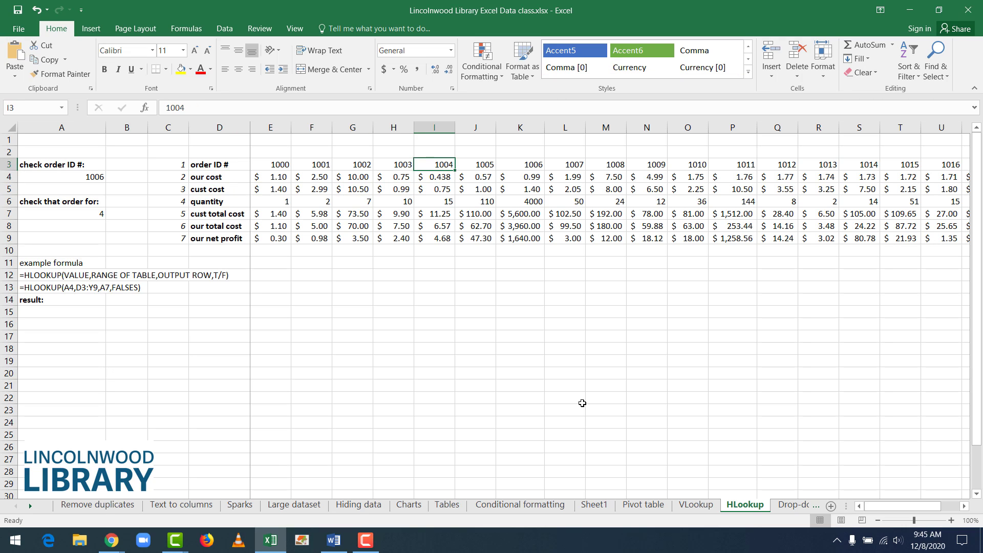
key("Right")
key("Right")
key("Right")
key("Right")
key("Right")
key("Right")
key("Down")
key("Down")
key("Down")
key("Down")
key("Down")
key("Down")
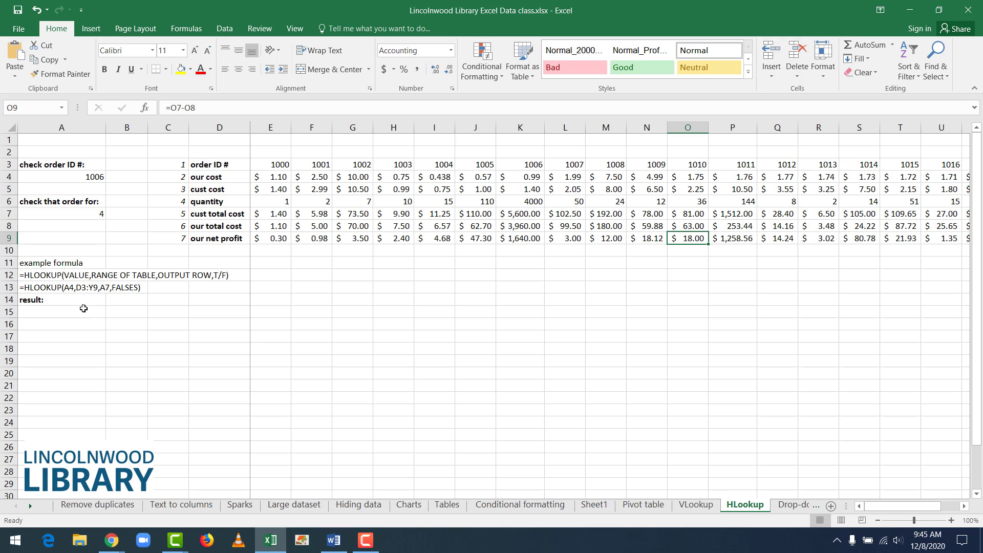
Step: Examine the check-that-order-for cell A7 and the row index numbers in column C beside the table's row labels
left_click(57, 217)
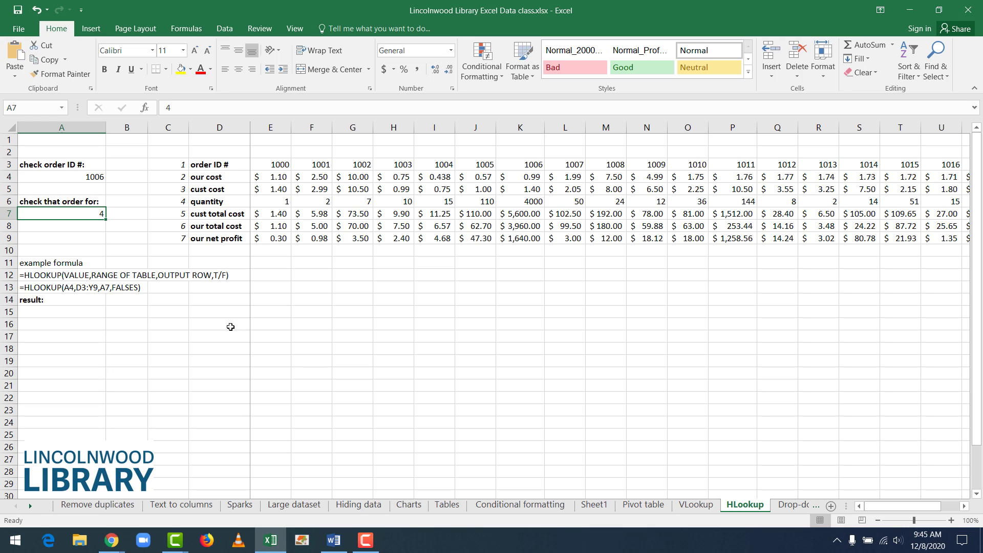
key("Right")
key("Right")
key("Up")
key("Up")
key("Up")
key("Up")
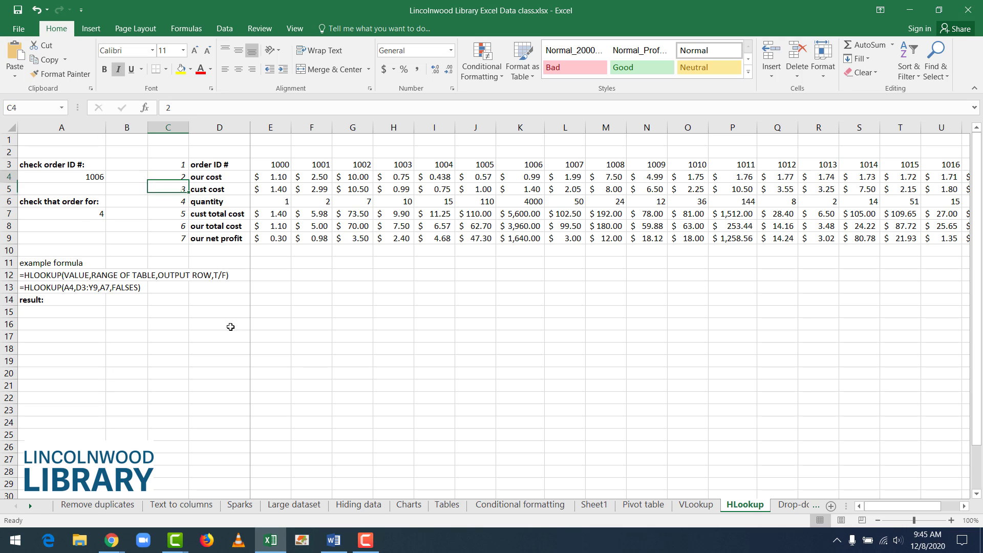
key("Down")
key("Down")
key("Down")
key("Down")
key("Down")
key("Down")
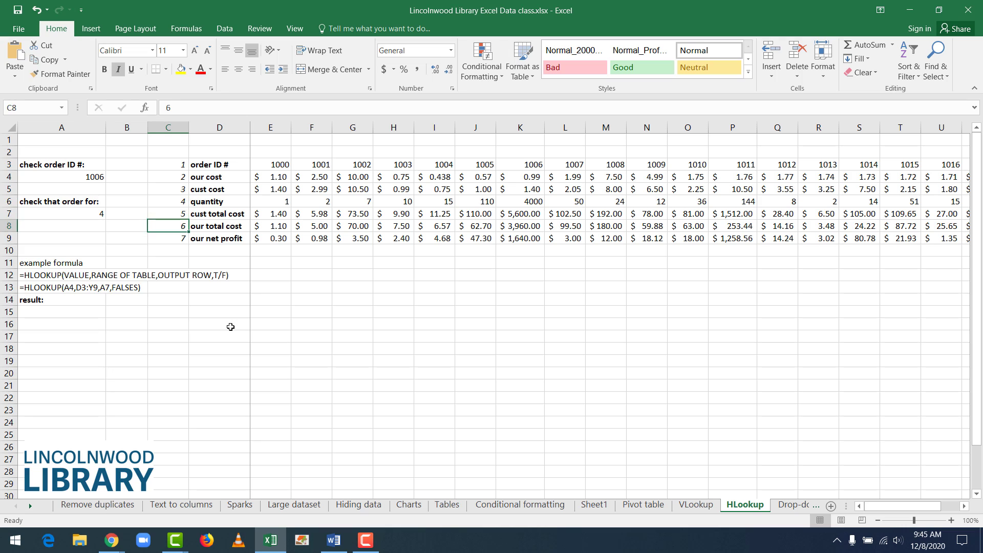
key("Up")
key("Up")
key("Up")
key("Up")
key("Up")
key("Up")
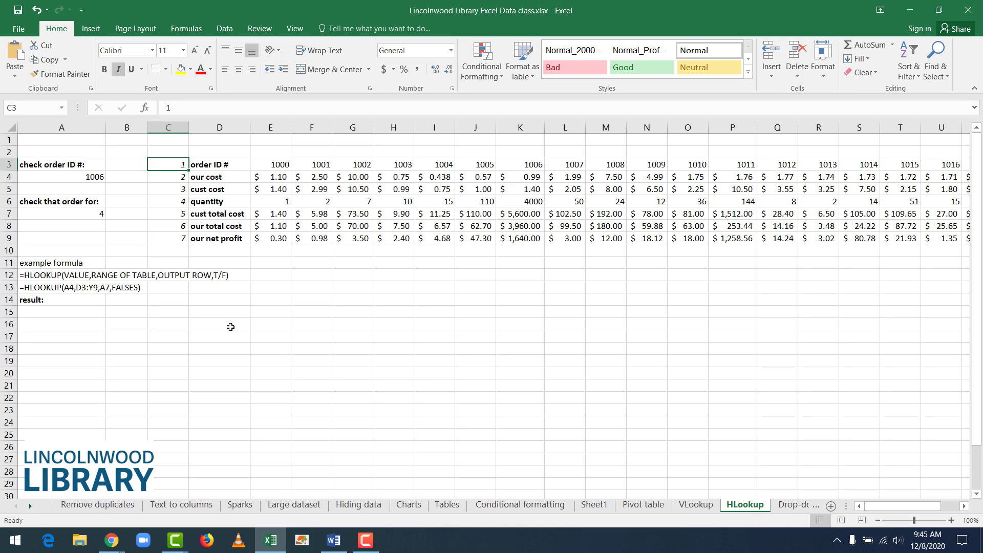
key("Down")
key("Down")
key("Down")
key("Down")
key("Down")
key("Down")
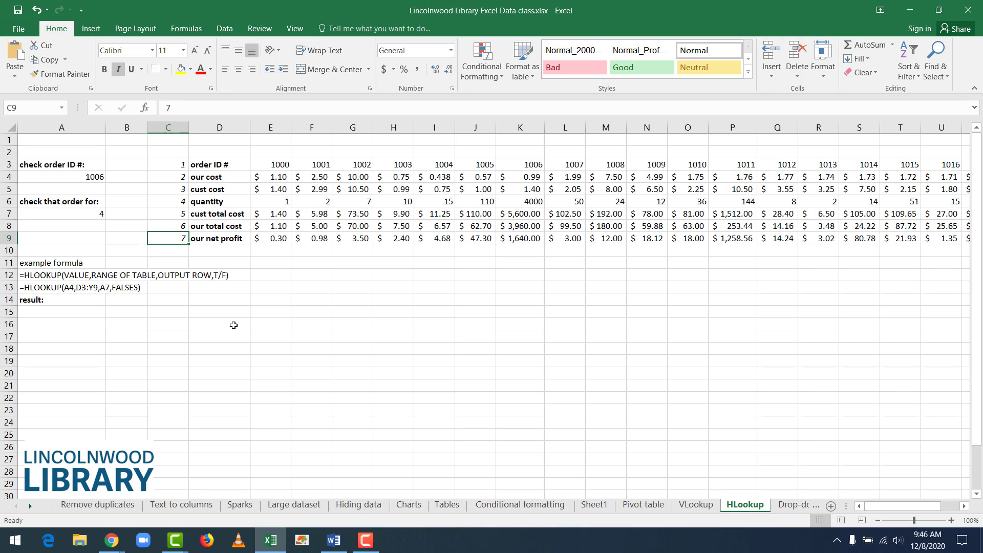
Step: Review the commission column C1:C8 on the VLookup sheet for comparison, and return to the HLookup sheet
left_click(692, 508)
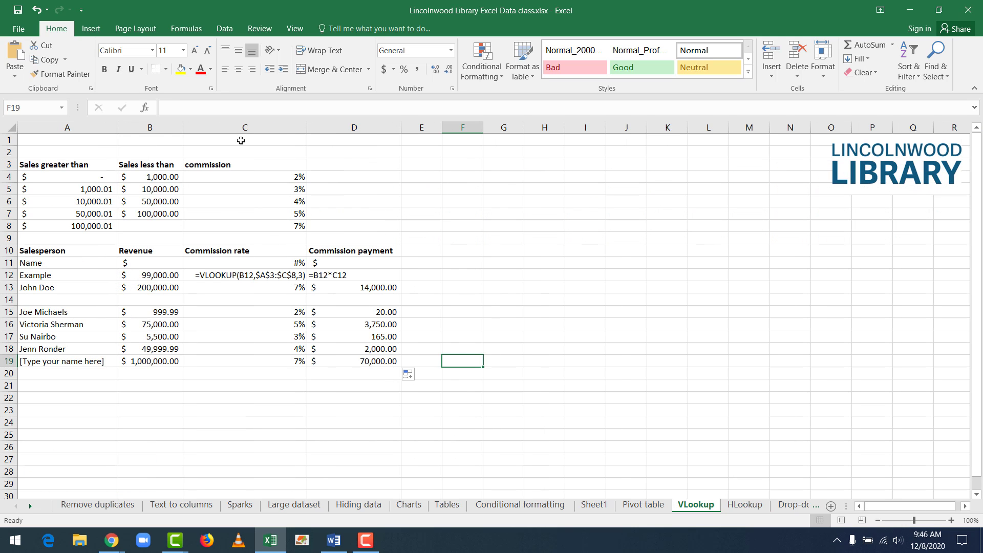
left_click_drag(241, 140, 237, 226)
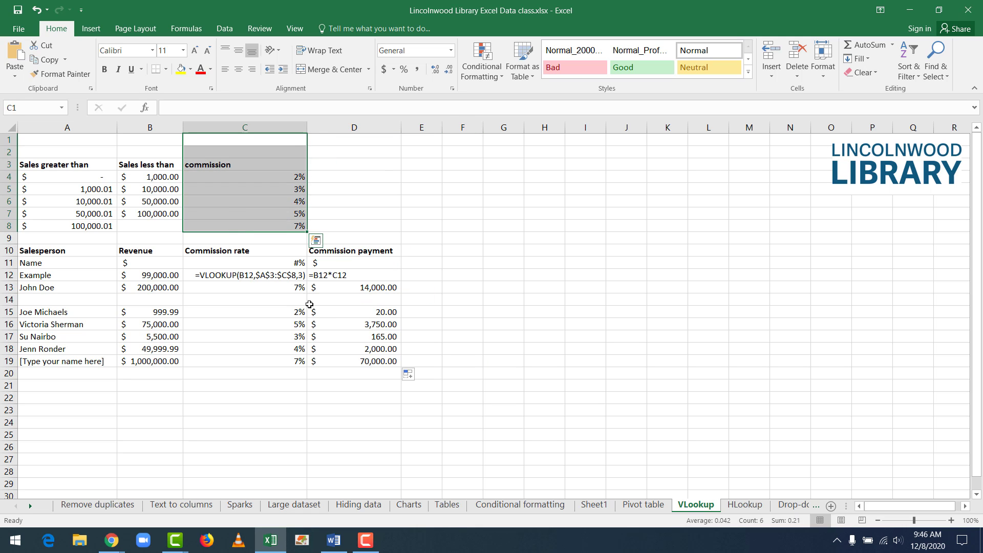
left_click(740, 506)
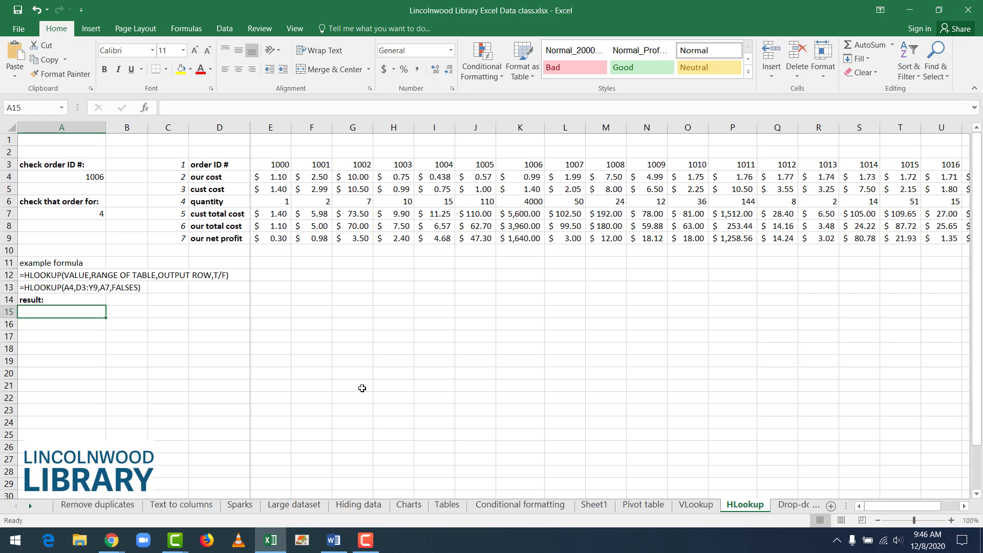
Step: Begin an HLOOKUP formula in result cell A15 with the order ID in A4 as the lookup value
type("=")
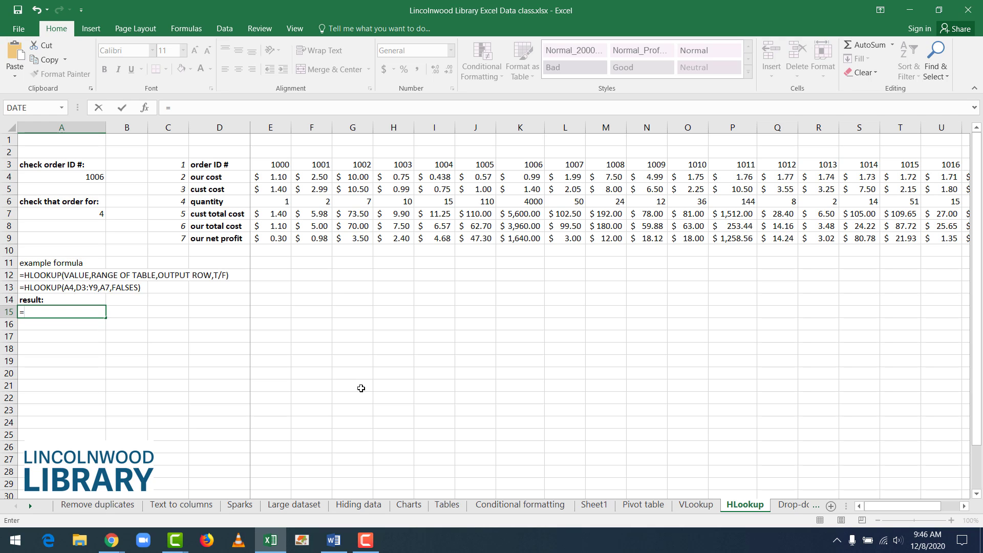
type("hl")
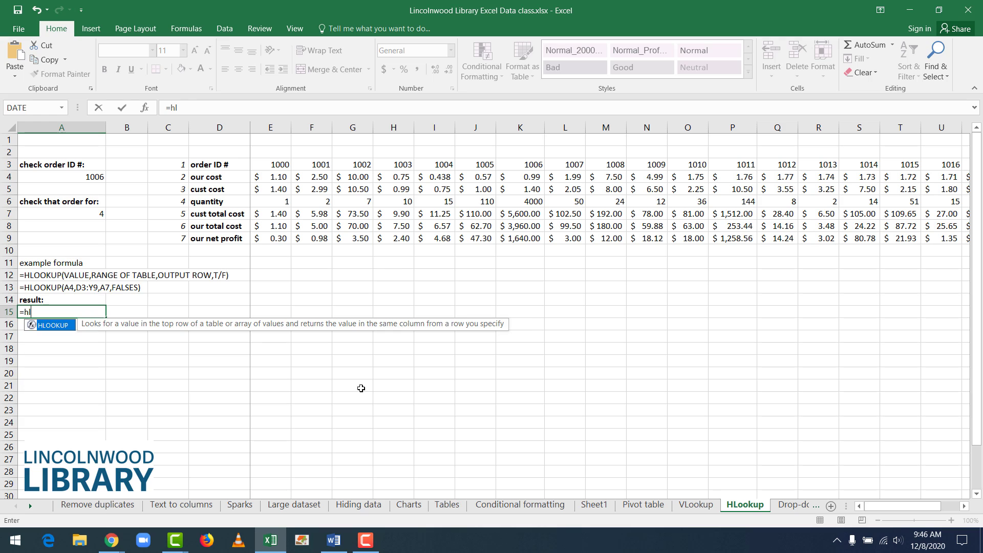
type("ookup(")
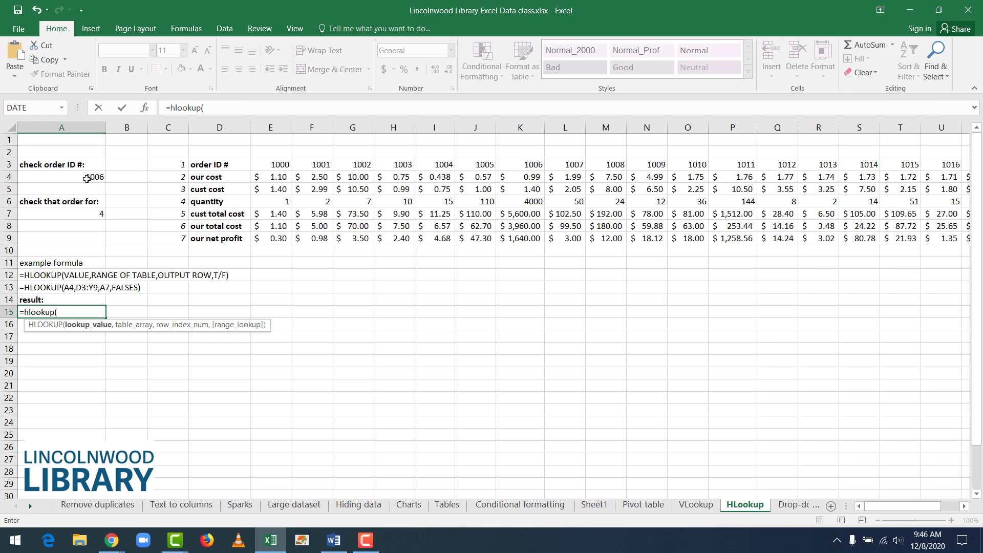
left_click(61, 176)
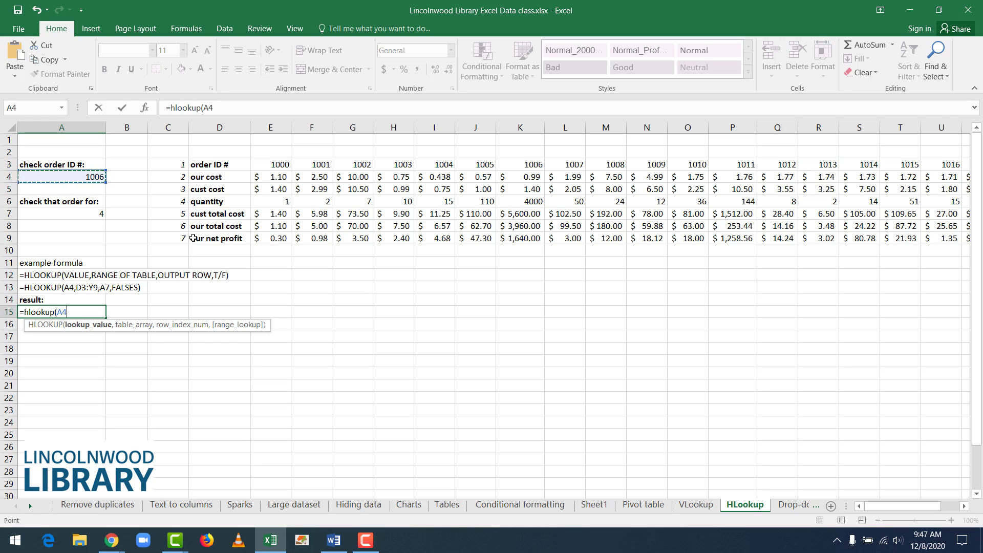
type(",")
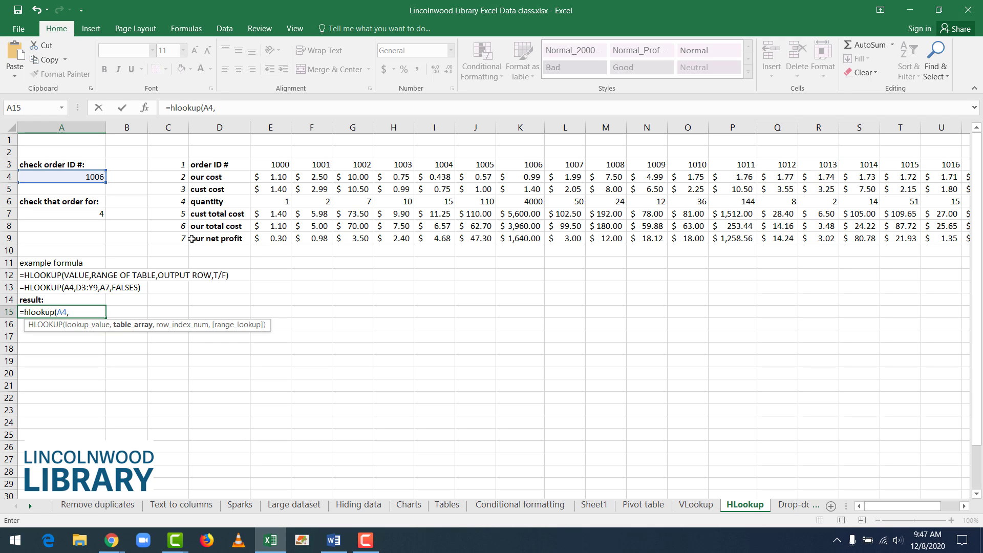
Step: Enter D3:Y9, covering the whole order table, as the formula's table array
type("D")
type("3:")
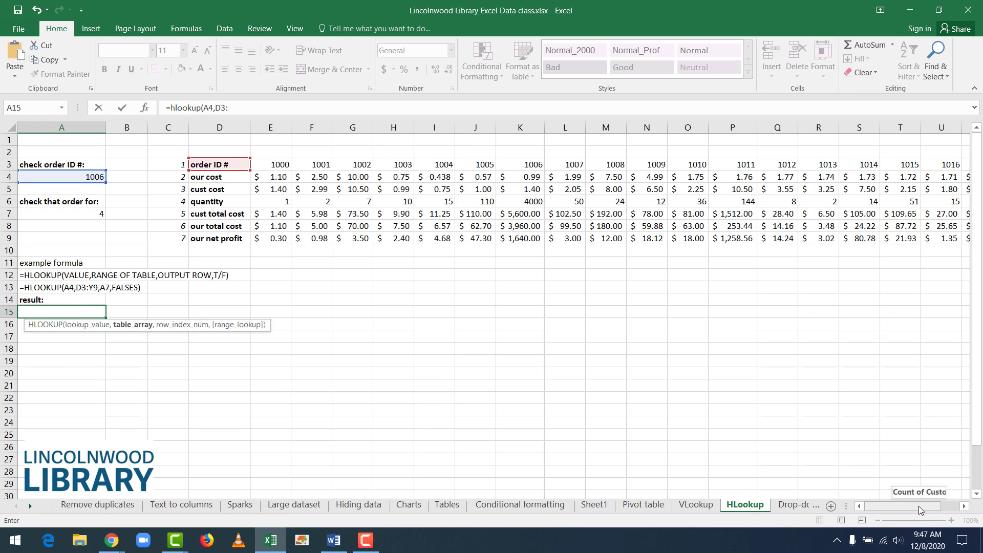
left_click_drag(919, 507, 966, 507)
left_click(964, 506)
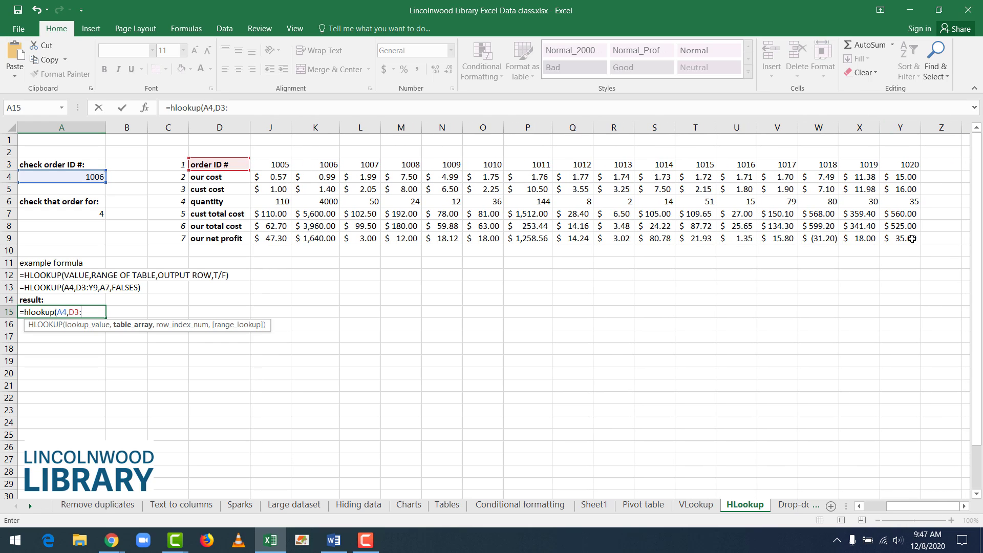
type("Y9")
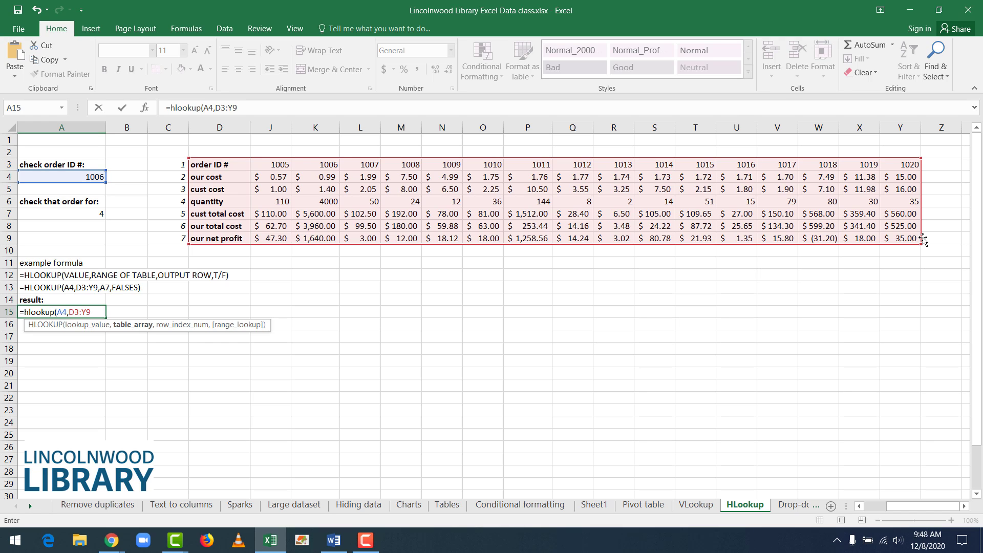
type(",")
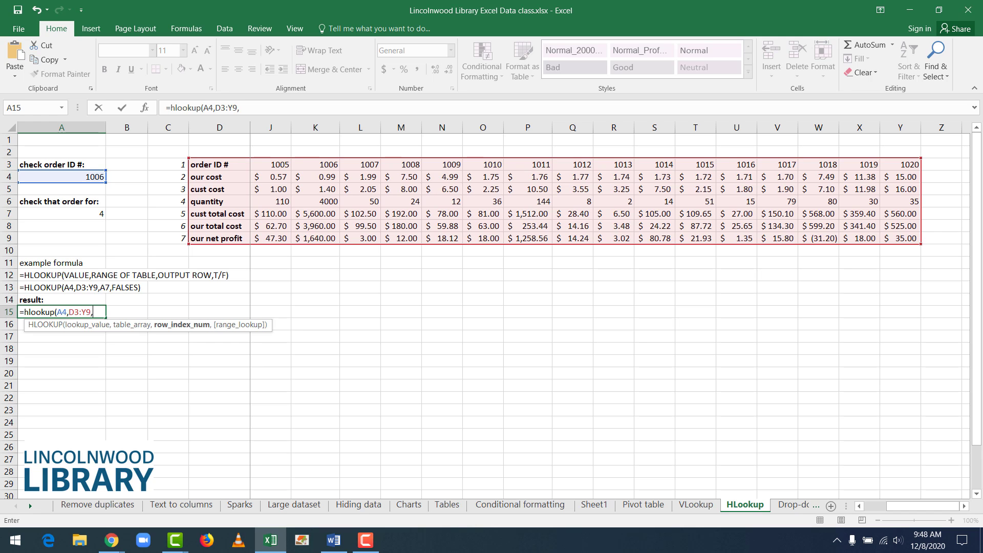
Step: Finish the HLOOKUP formula with A7 as the row index and FALSE for an exact match
left_click_drag(917, 505, 893, 506)
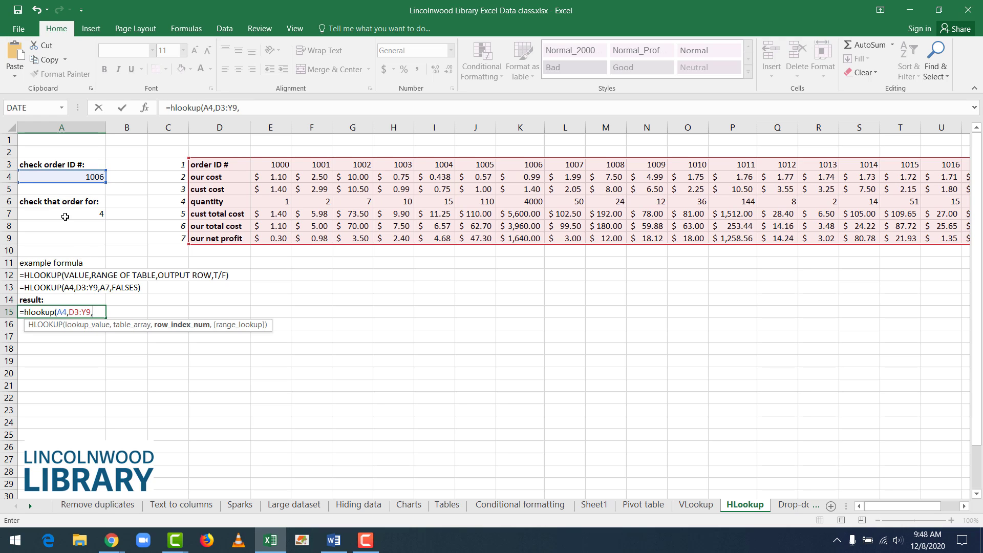
left_click(65, 217)
type(",")
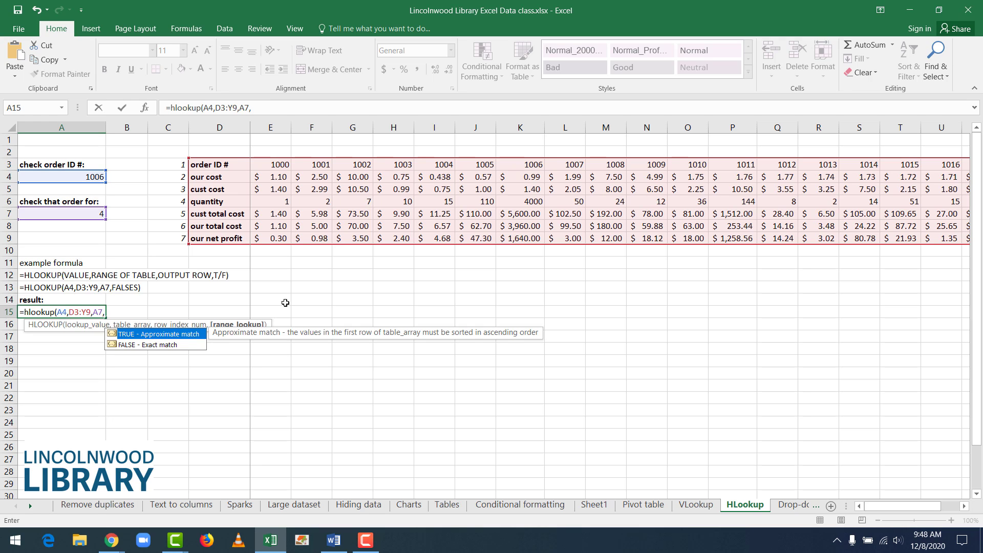
type("FALSE)")
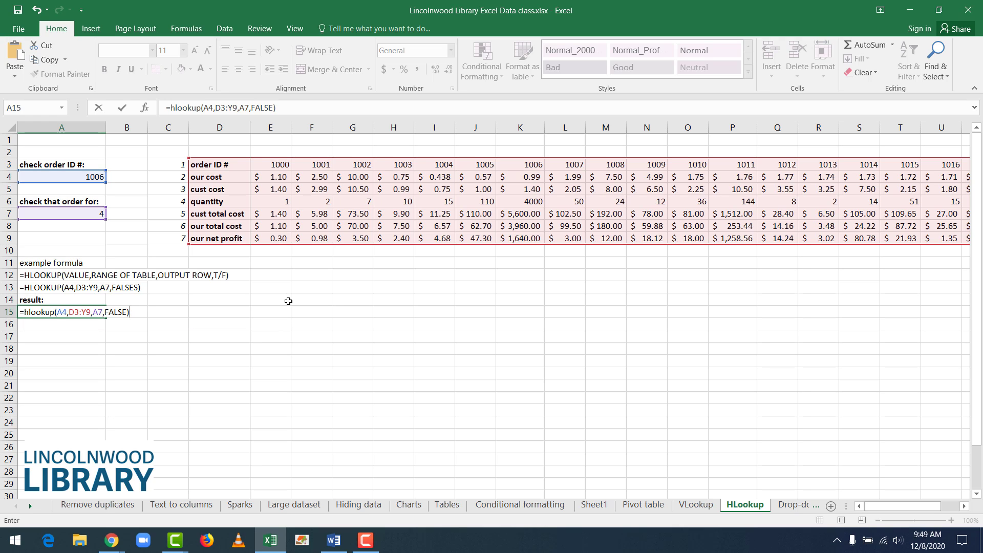
key("Return")
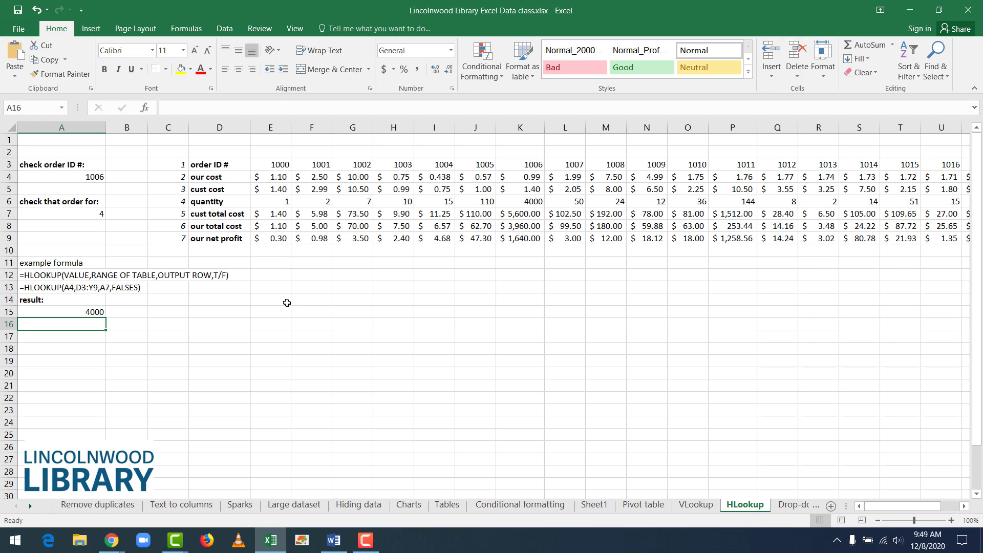
Step: Check the HLOOKUP result in A15 against the quantity of order 1006 in column K
key("Up")
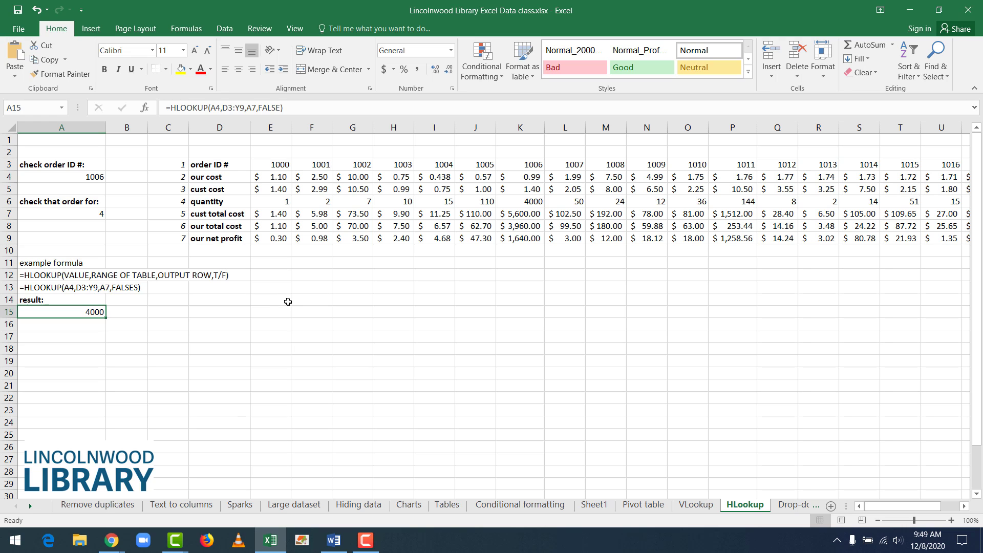
left_click(529, 123)
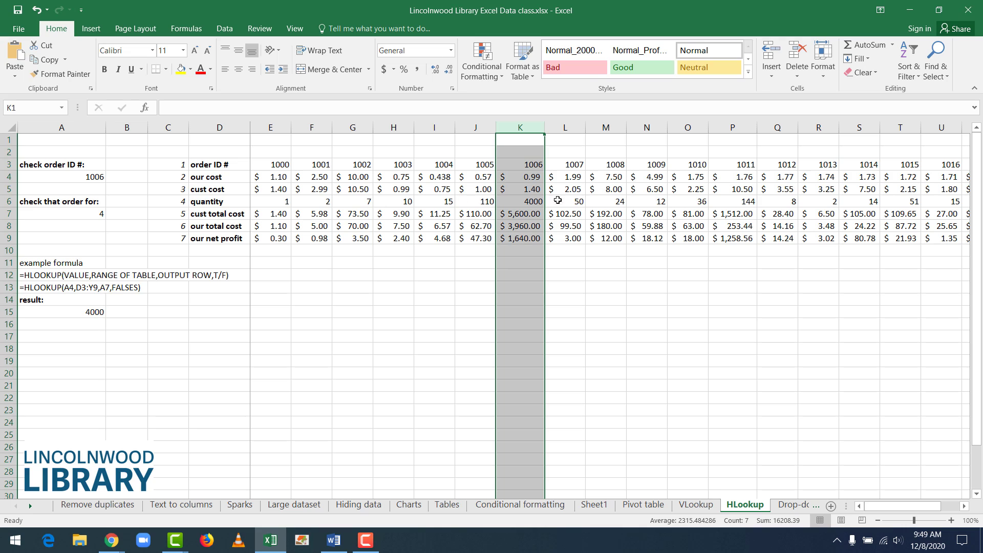
left_click(531, 200)
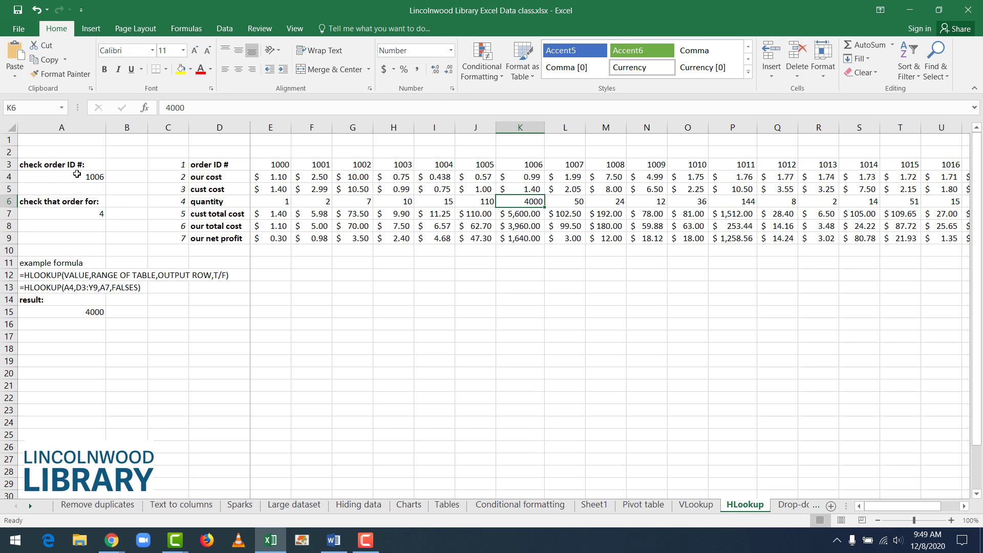
Step: Set the order ID in A4 to 1017 and the check-that-order-for row number in A7 to 2
left_click(76, 174)
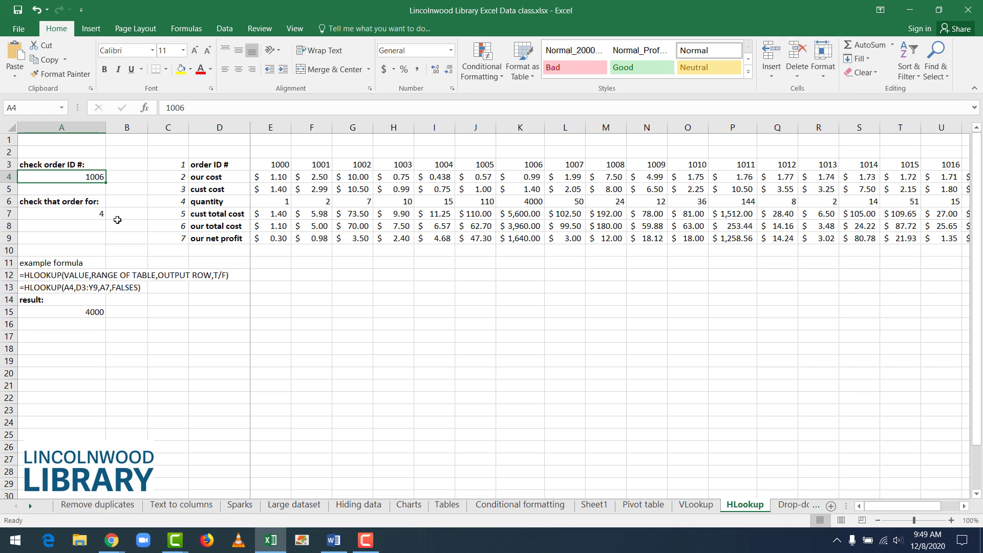
type("1017")
key("Return")
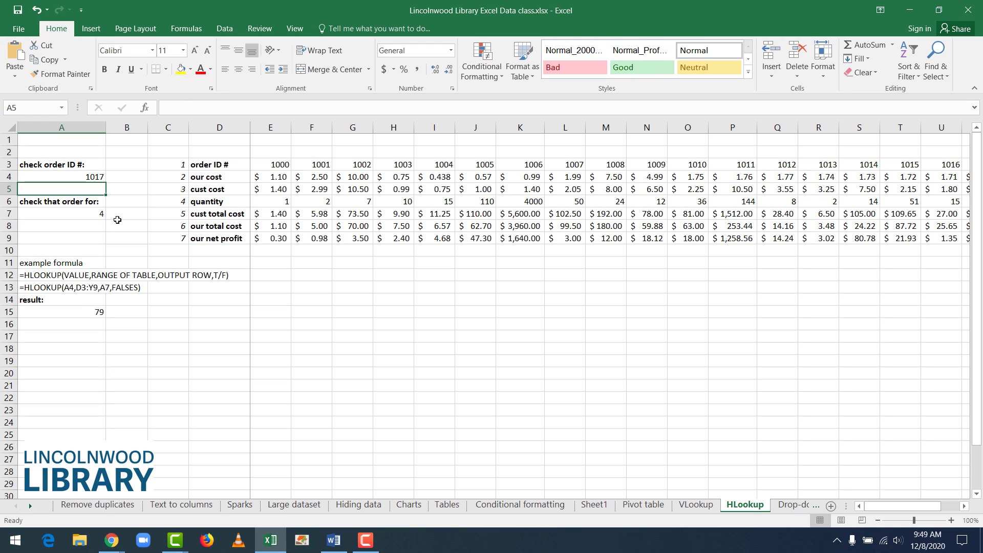
key("Down")
key("Down")
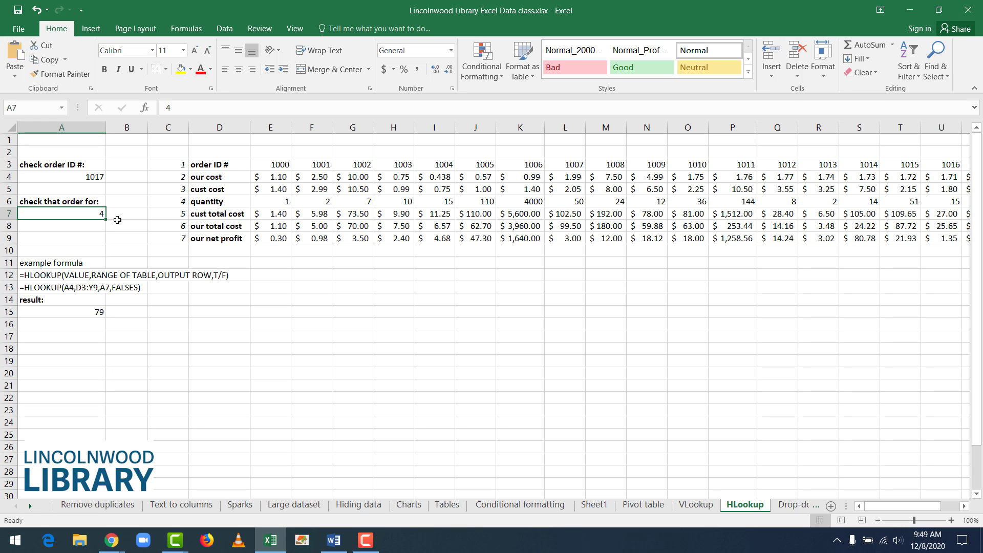
type("2")
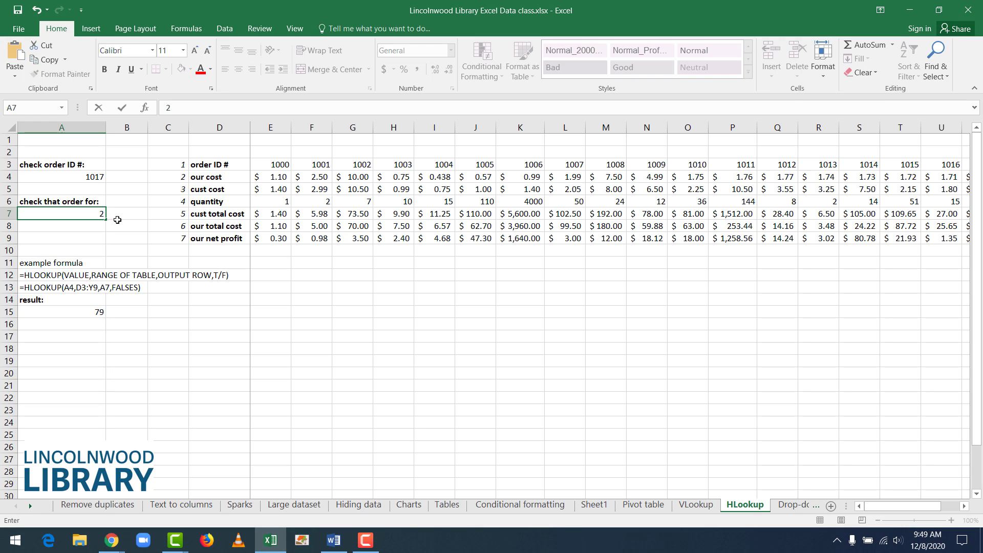
key("Return")
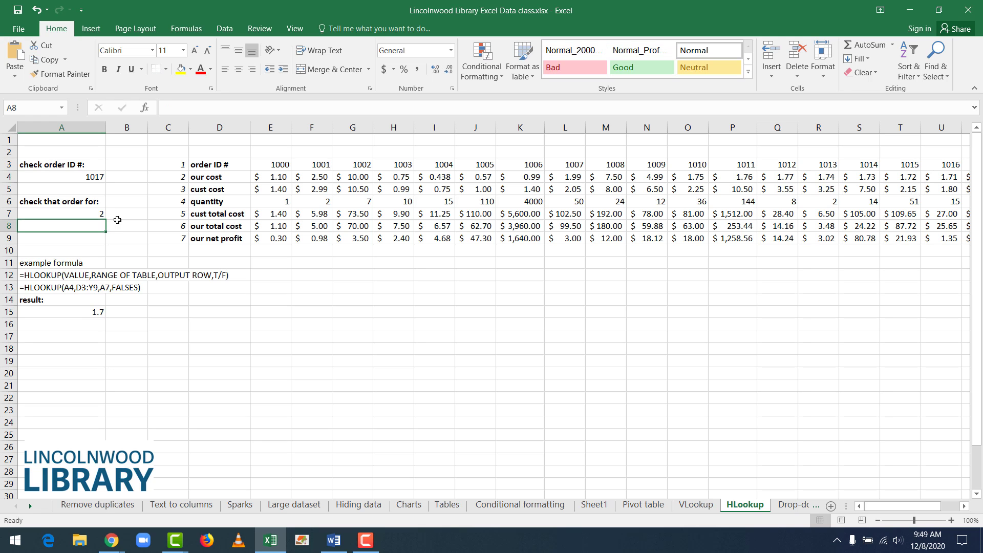
Step: Check the HLOOKUP result against the our cost value of order 1017 in column V
key("Right")
key("Right")
key("Right")
key("Right")
key("Right")
key("Right")
key("Right")
key("Right")
key("Right")
key("Right")
key("Right")
key("Right")
key("Right")
key("Right")
key("Right")
key("Right")
key("Right")
key("Right")
key("Right")
key("Right")
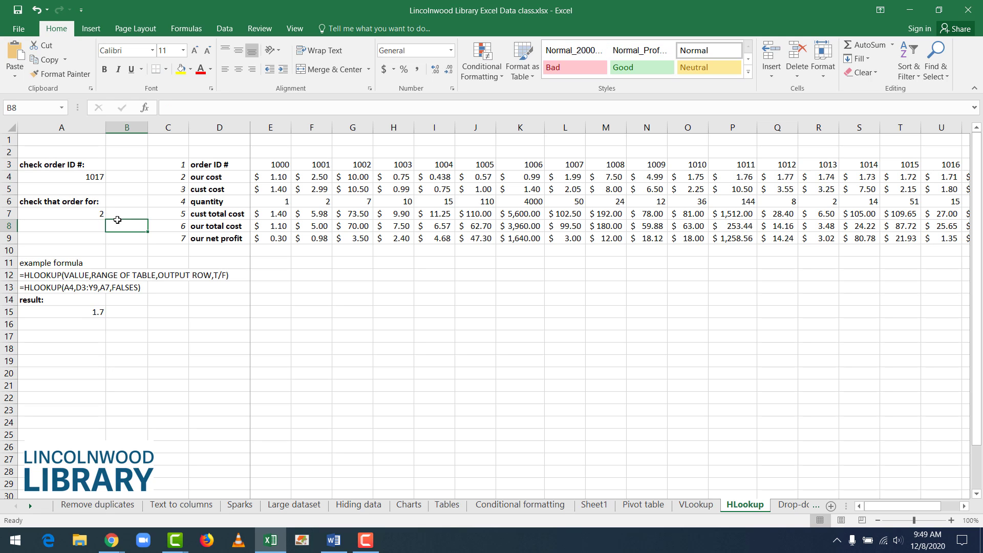
key("Up")
key("Up")
key("Up")
key("Up")
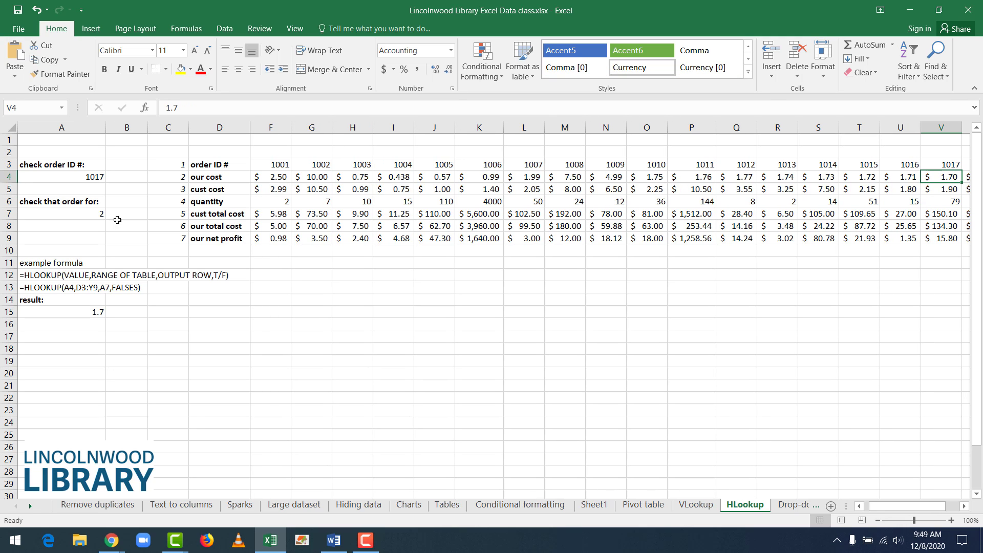
Step: Return to the check-that-order-for number in A7 and look over the cells around it
key("Down")
key("Left")
key("Left")
key("Left")
key("Left")
key("Left")
key("Left")
key("Left")
key("Left")
key("Left")
key("Left")
key("Left")
key("Left")
key("Left")
key("Left")
key("Left")
key("Left")
key("Left")
key("Left")
key("Left")
key("Left")
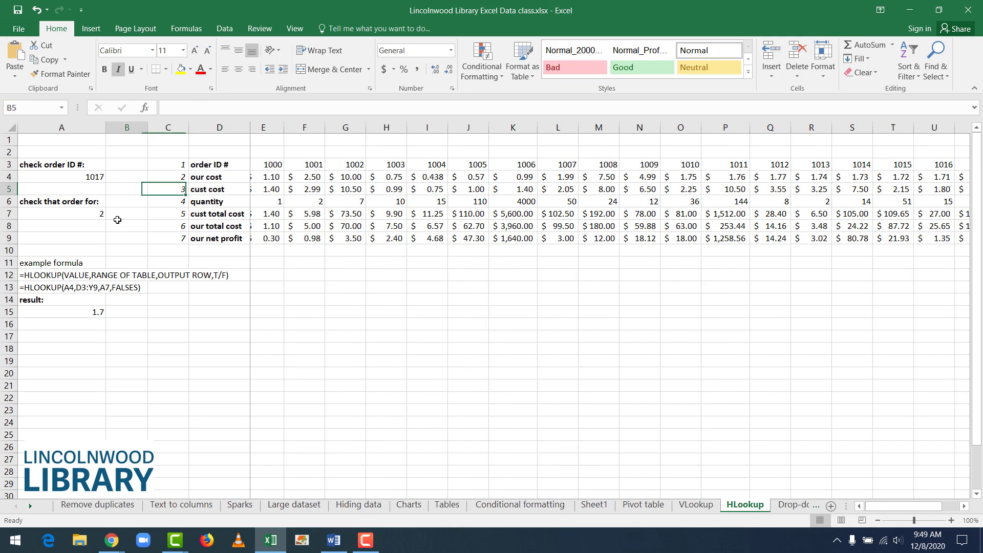
key("Down")
key("Down")
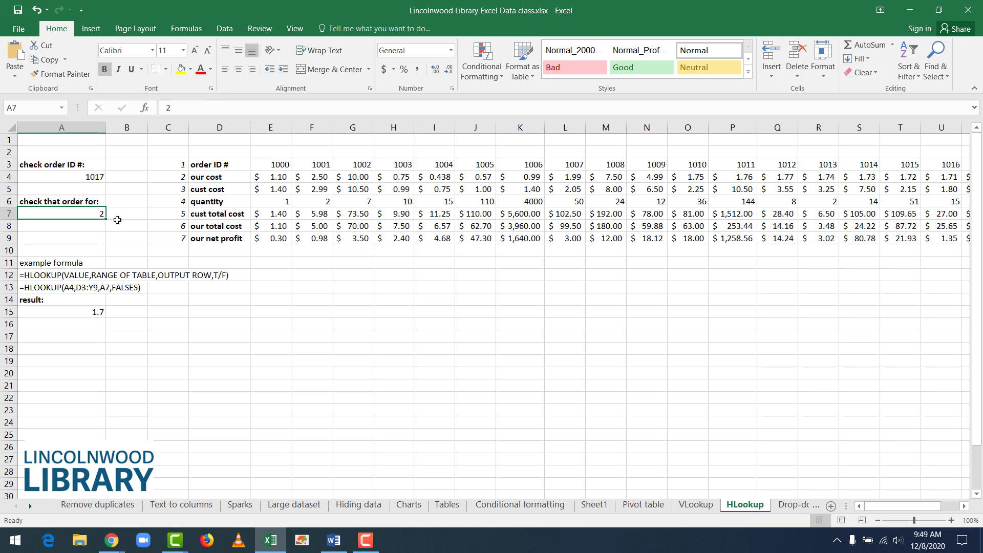
key("Down")
key("Down")
key("Down")
key("Down")
key("Down")
key("Down")
key("Down")
key("Down")
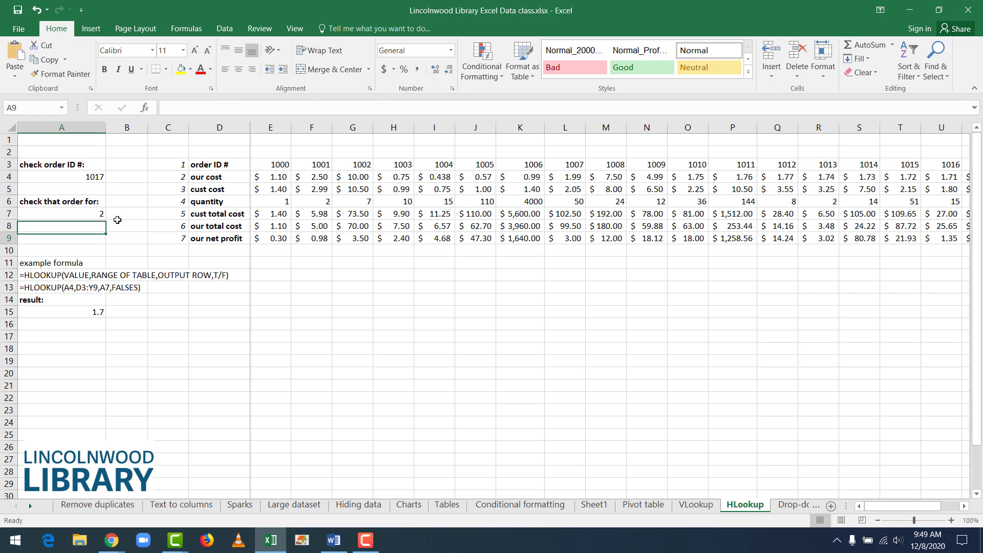
key("Up")
key("Up")
key("Up")
key("Up")
key("Up")
key("Up")
key("Up")
key("Up")
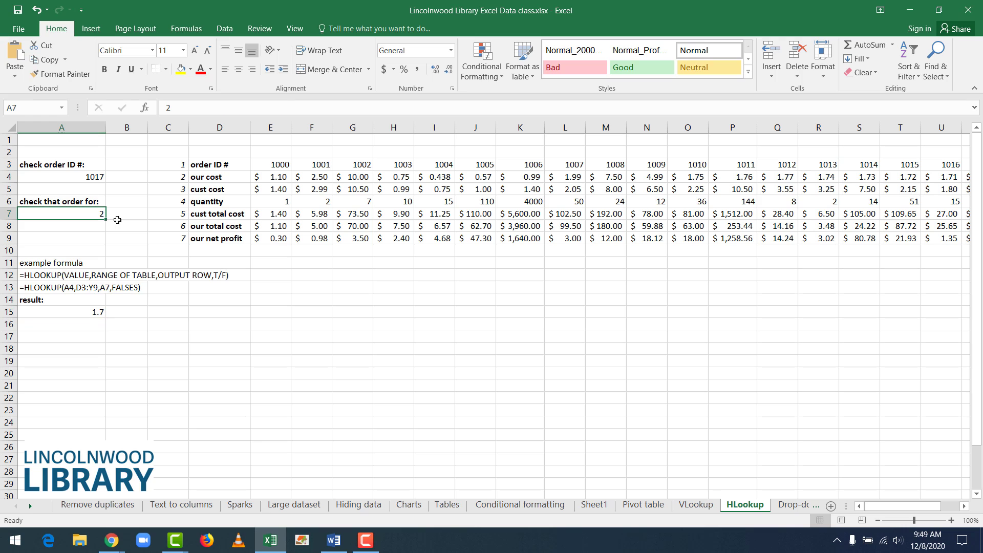
Step: Examine the row index numbers in column C beside the order table's labels, down to our net profit
key("Right")
key("Right")
key("Up")
key("Up")
key("Up")
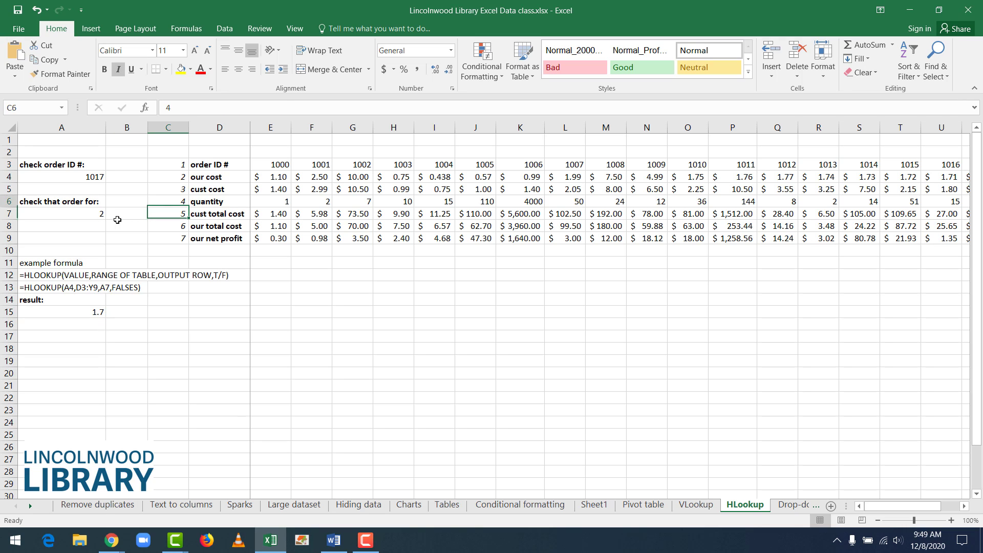
key("Down")
key("Down")
key("Down")
key("Down")
key("Down")
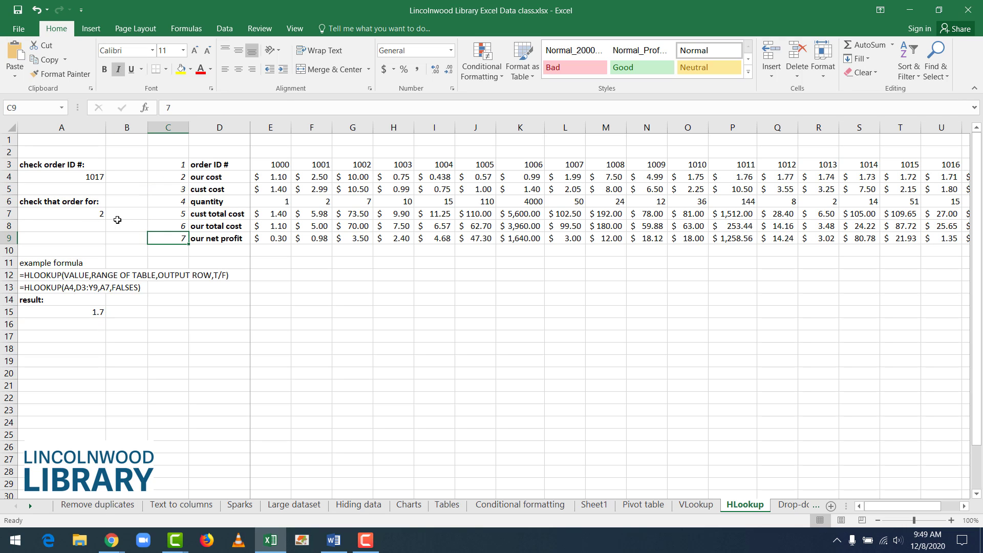
Step: Set the order ID in A4 to 1007 and the check-that-order-for row number in A7 to 7
key("Left")
key("Left")
key("Up")
key("Up")
key("Up")
key("Up")
key("Up")
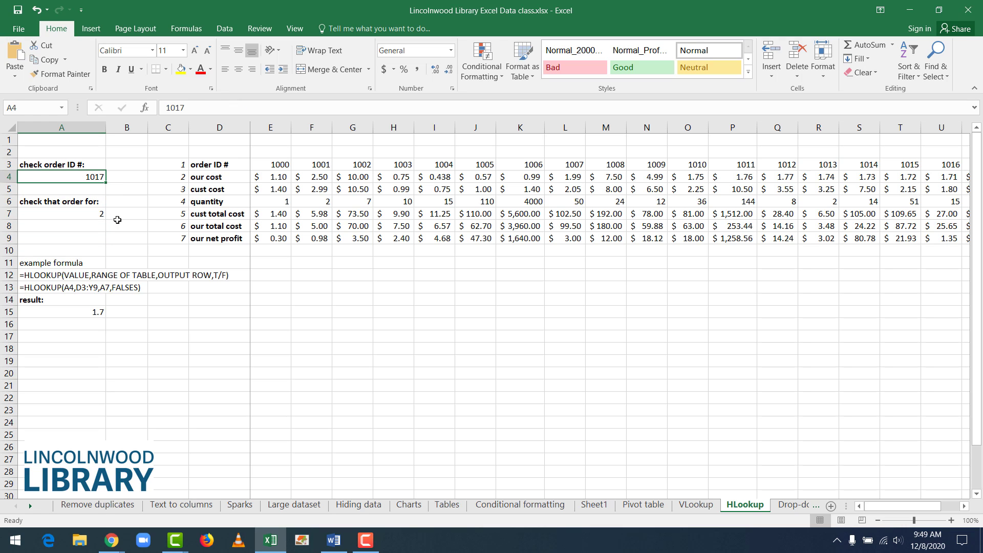
type("1007")
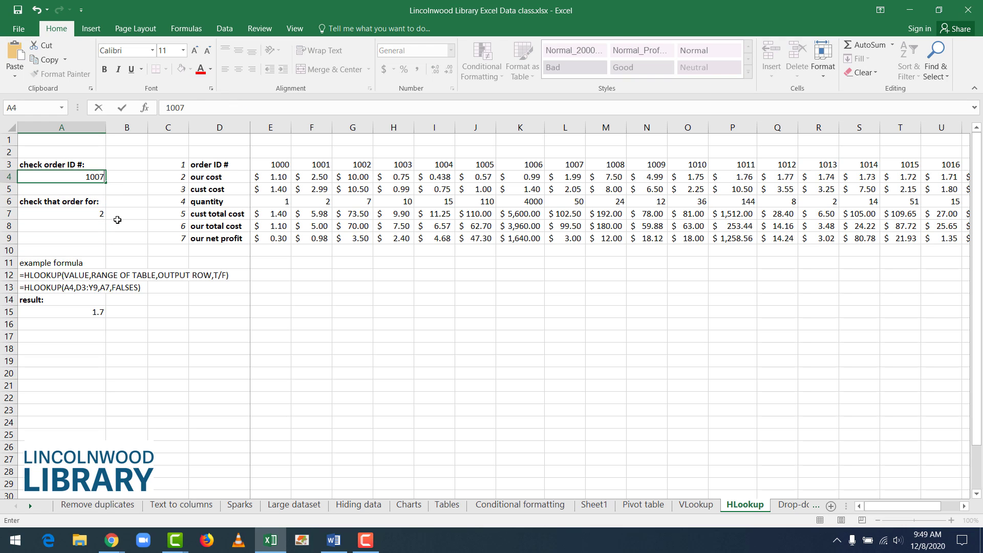
key("Down")
key("Down")
key("Down")
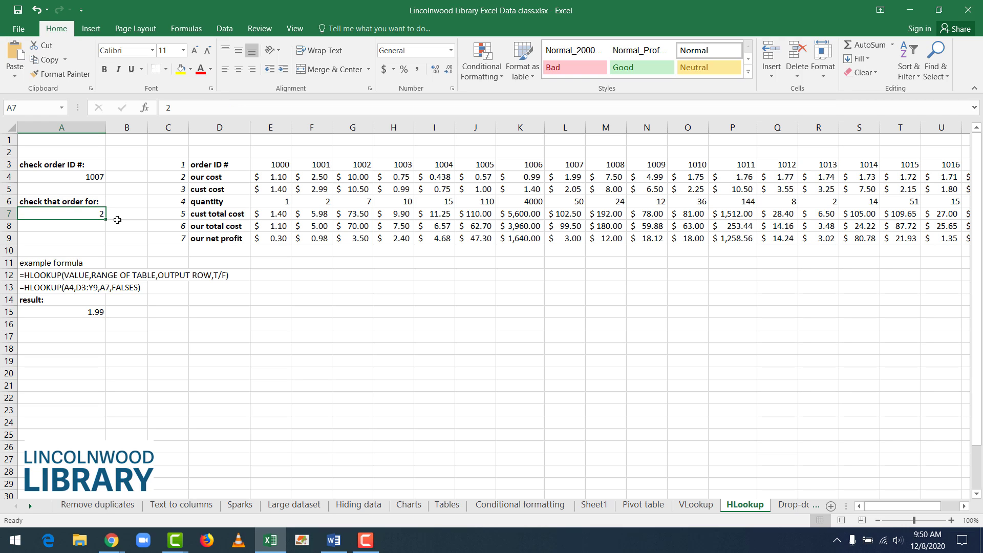
type("6")
key("BackSpace")
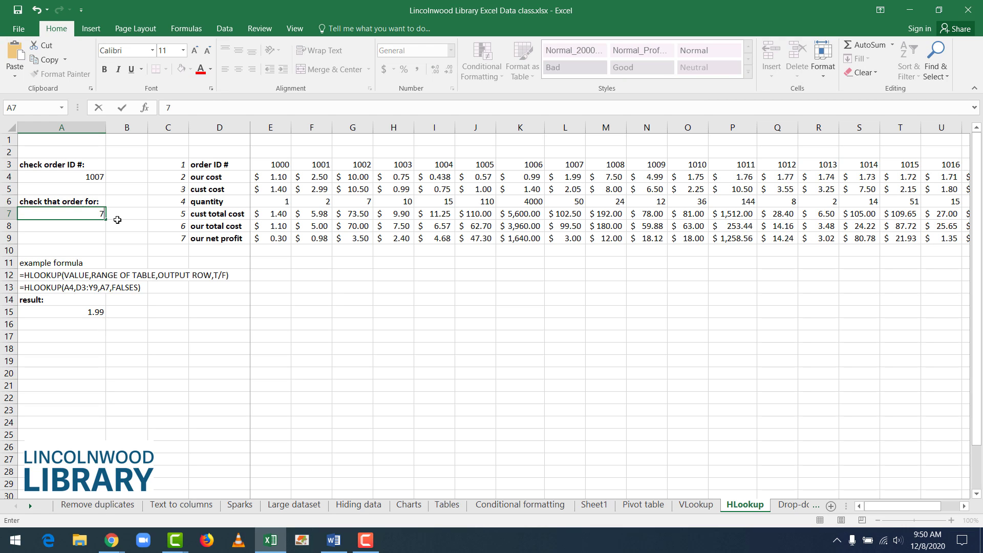
key("Return")
Step: Check the HLOOKUP result against the our net profit value of order 1007 in column L
key("Right")
key("Right")
key("Right")
key("Right")
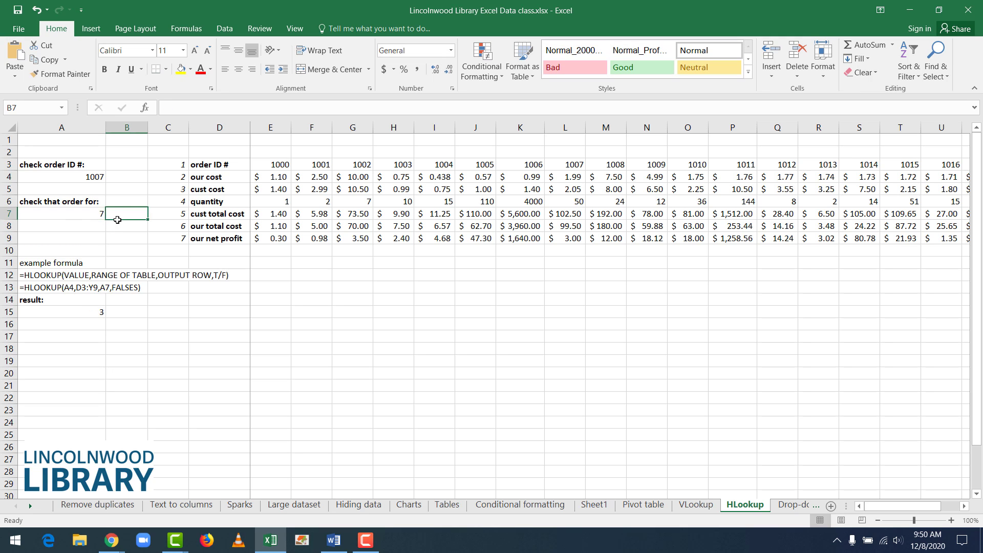
key("Right")
key("Right")
key("Right")
key("Right")
key("Right")
key("Right")
key("Right")
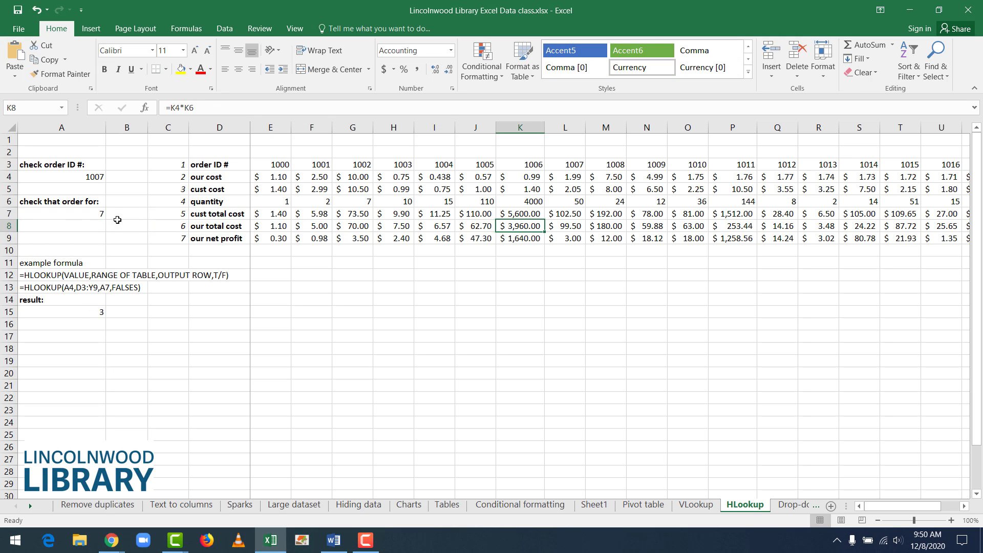
key("Down")
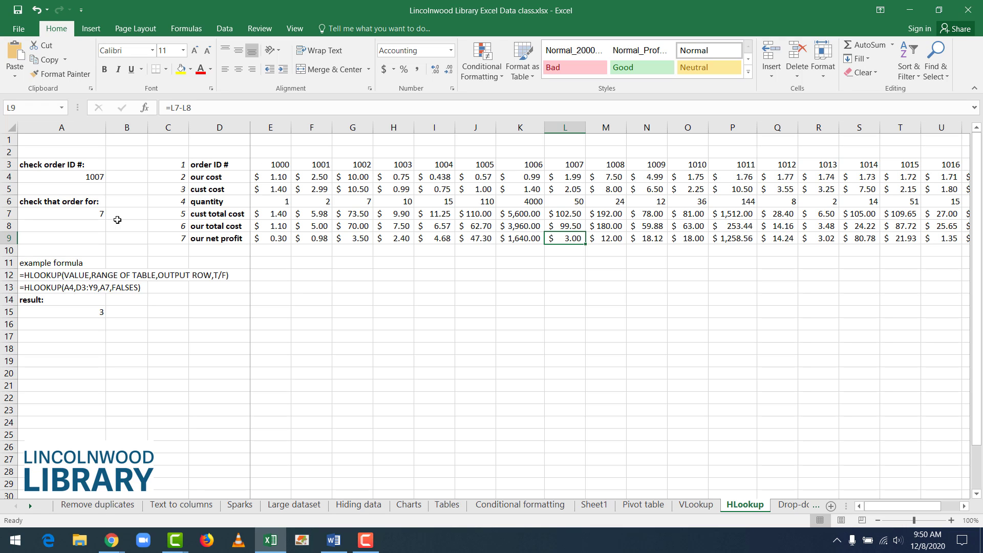
left_click(316, 311)
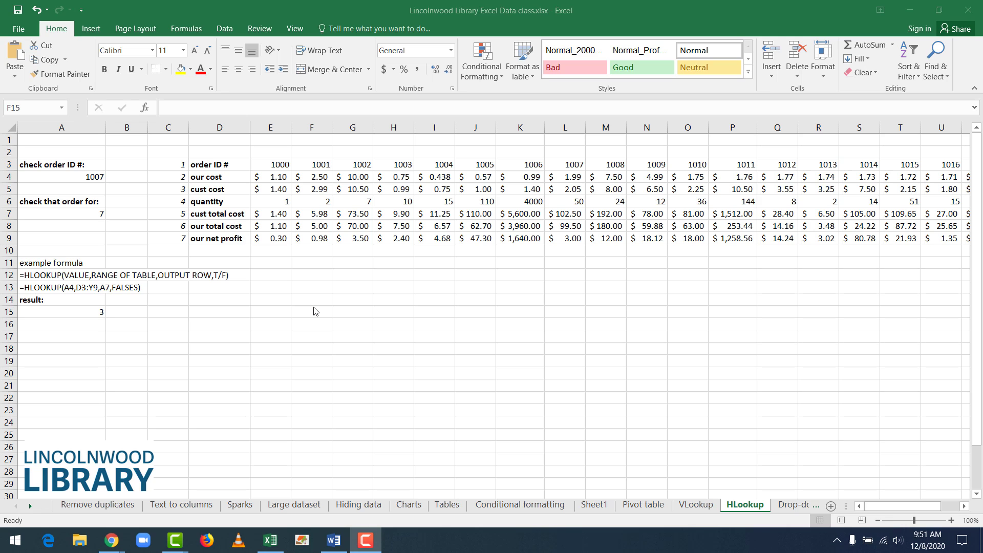
left_click(315, 312)
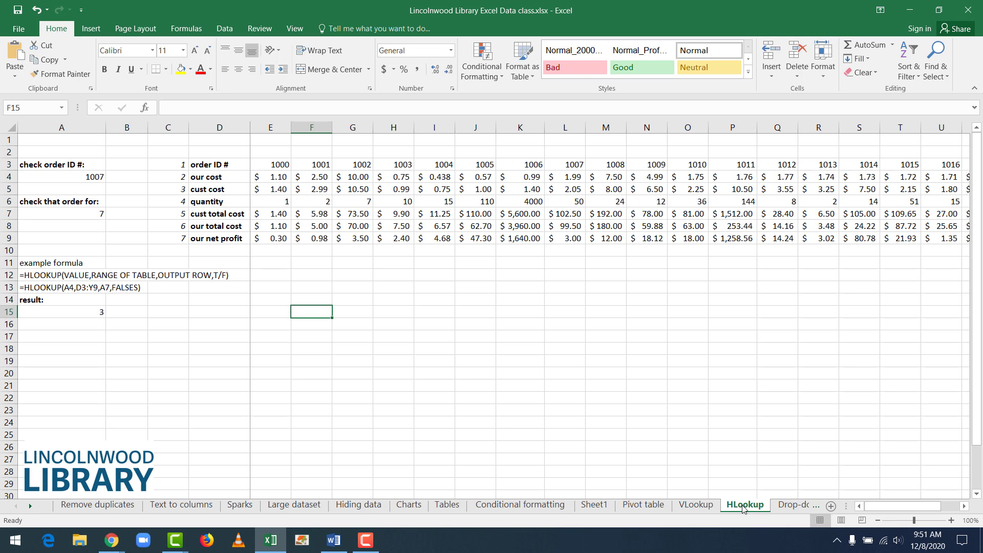
Step: Go to the Drop-down lists sheet and add a Category column to the transaction table with a header in E3
left_click(793, 505)
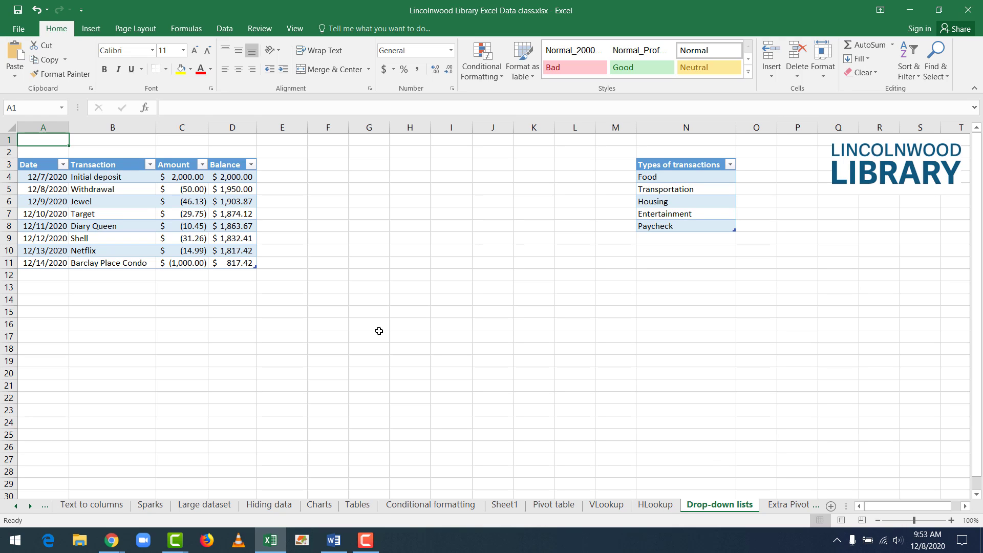
left_click(299, 325)
left_click(285, 164)
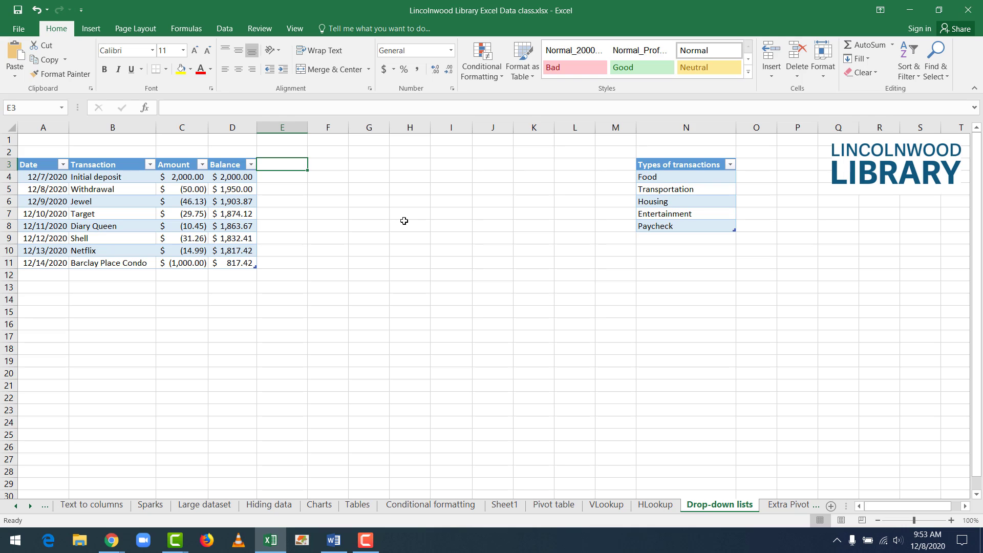
type("Category")
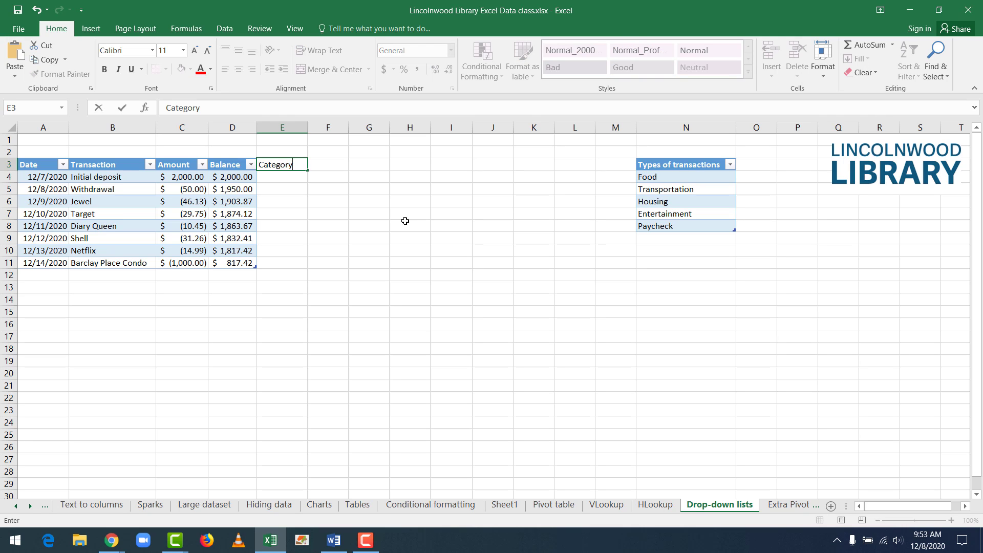
key("Return")
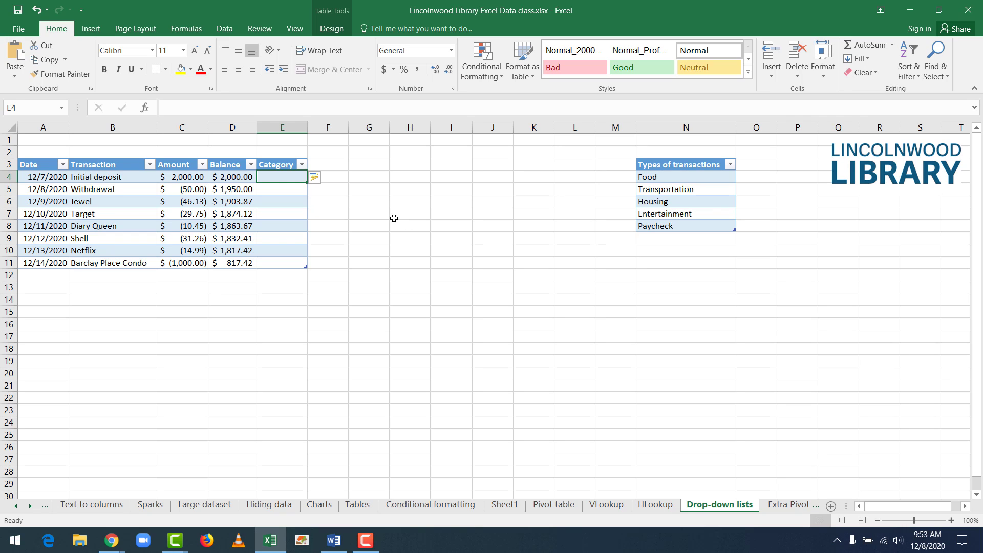
Step: Look over the empty Category cells beside the transactions and the types of transactions listed in column N
left_click(370, 175)
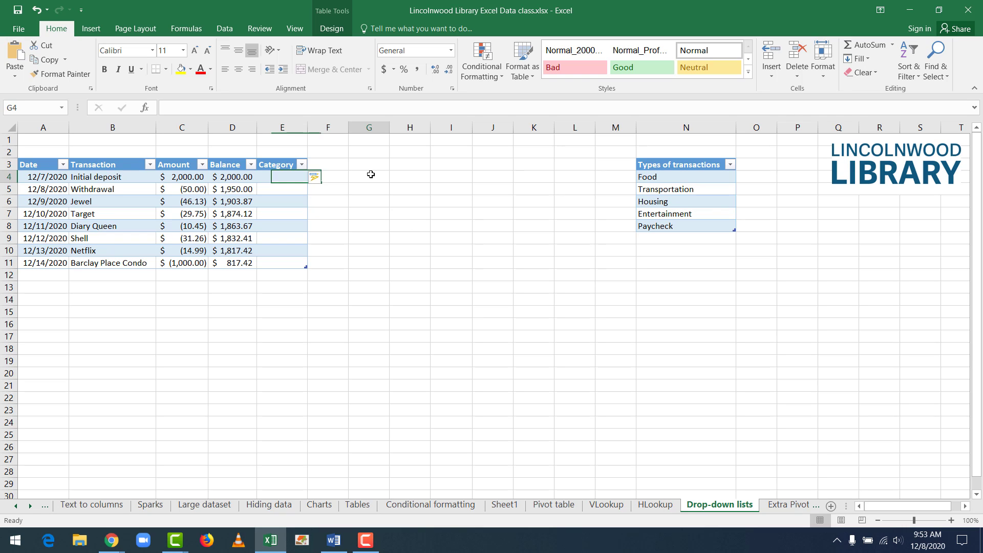
left_click(279, 179)
key("Down")
key("Down")
key("Down")
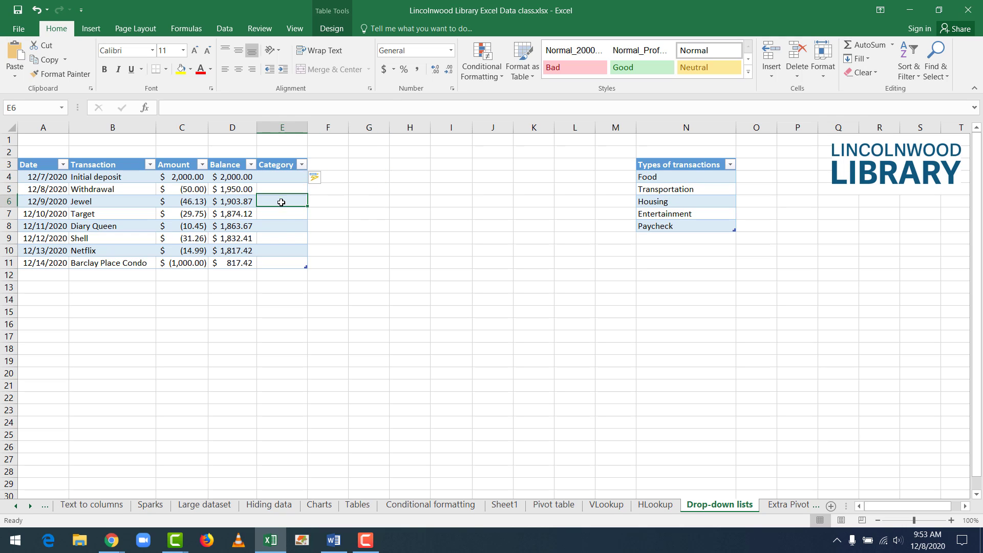
key("Down")
key("Down")
key("Down")
key("Down")
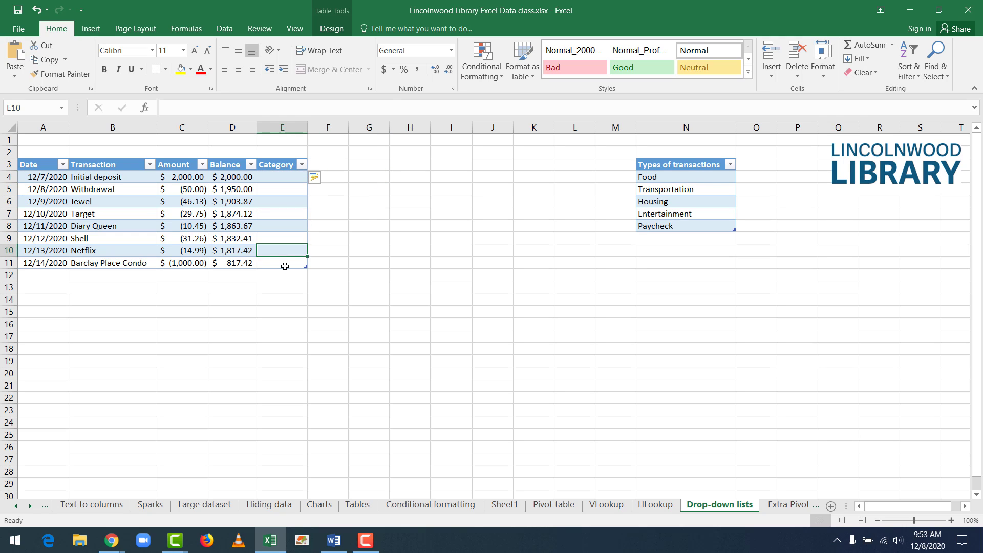
left_click(273, 178)
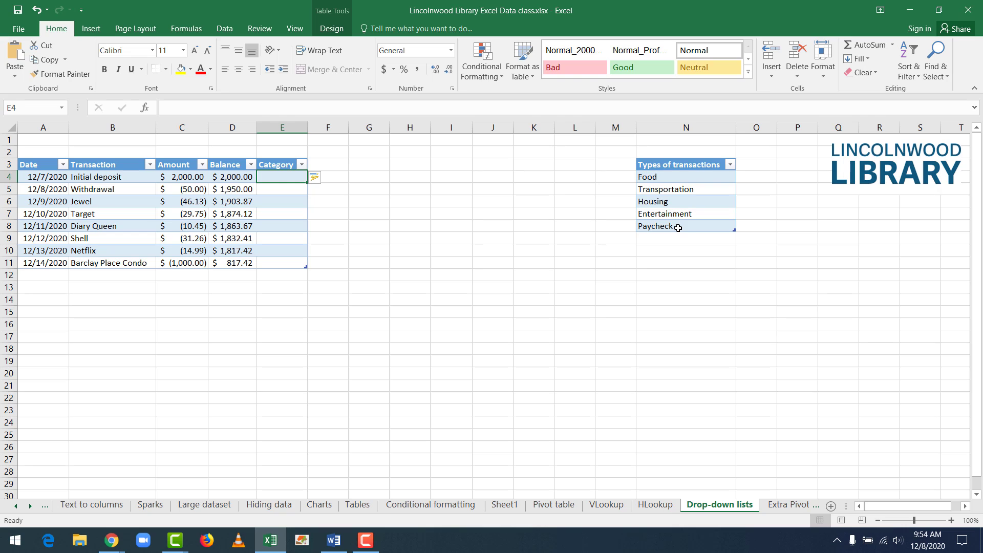
left_click(490, 221)
left_click(274, 178)
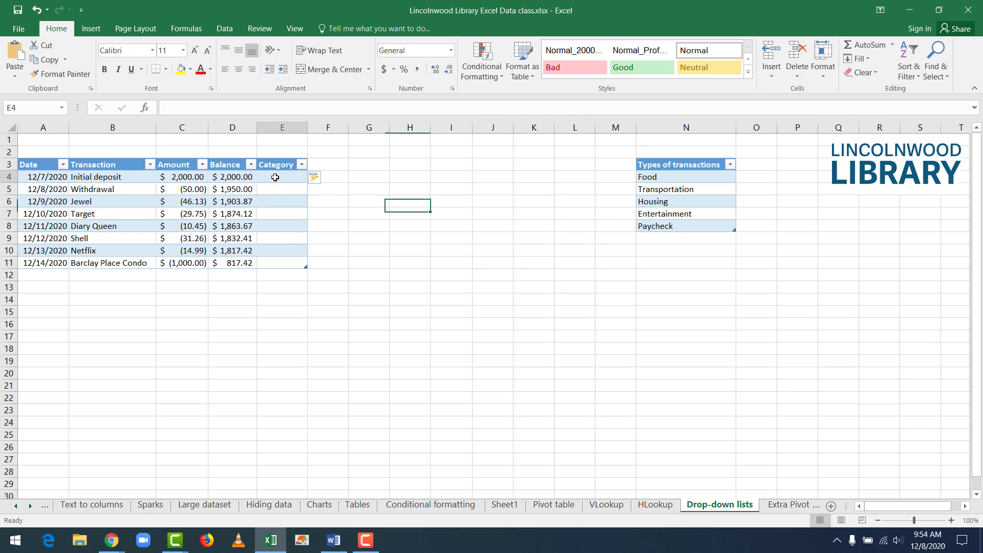
Step: Set up Data Validation for the Category cells E4:E11, allowing a List with the in-cell dropdown enabled
left_click_drag(275, 177, 281, 261)
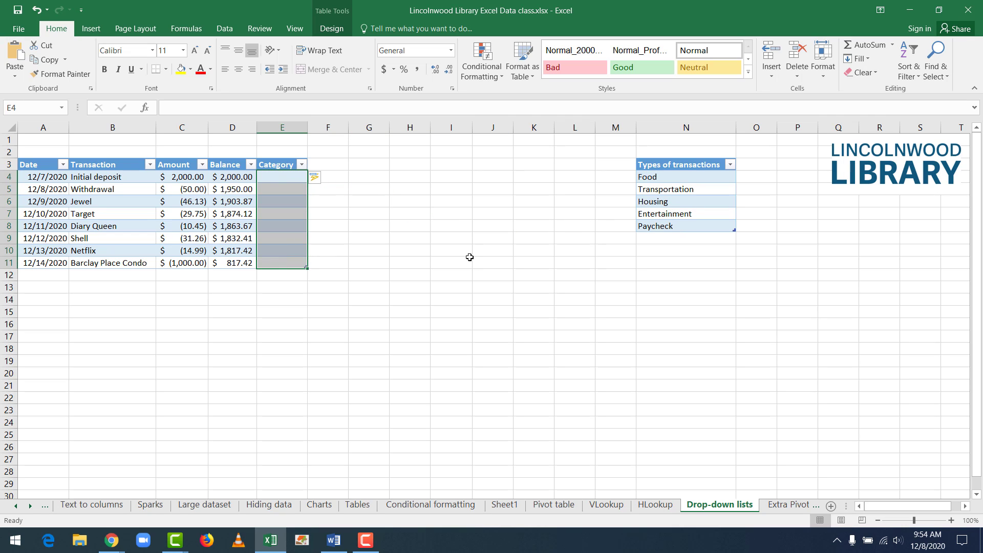
left_click(225, 28)
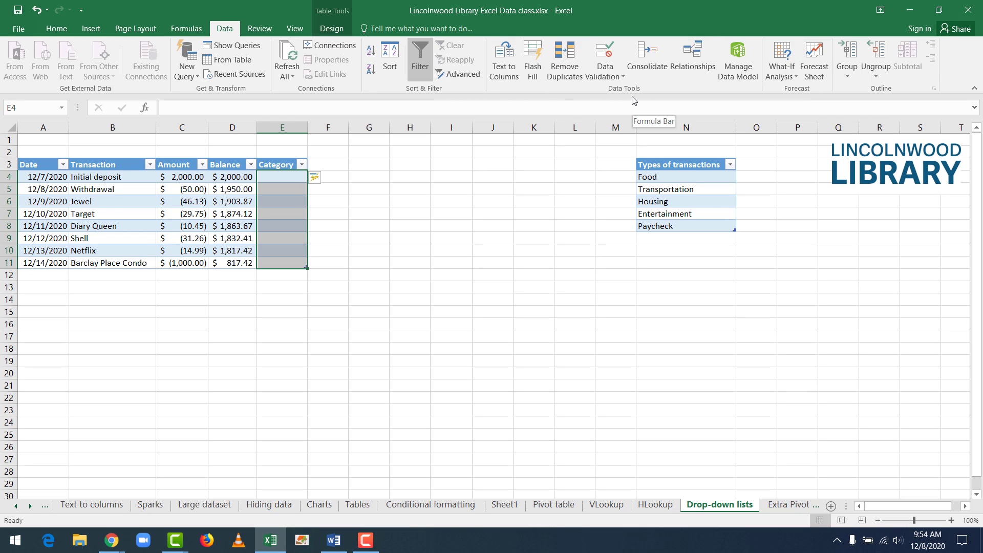
left_click(617, 75)
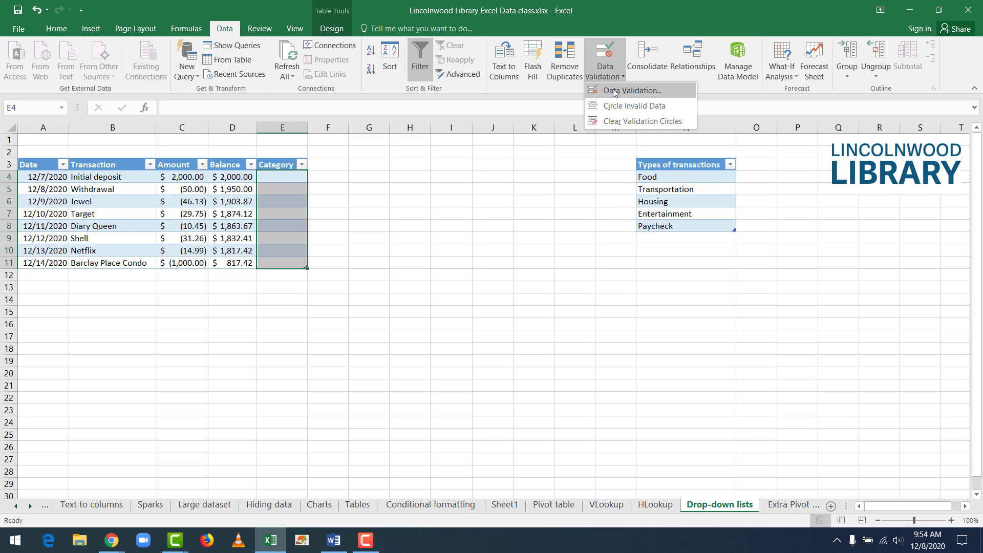
left_click(645, 91)
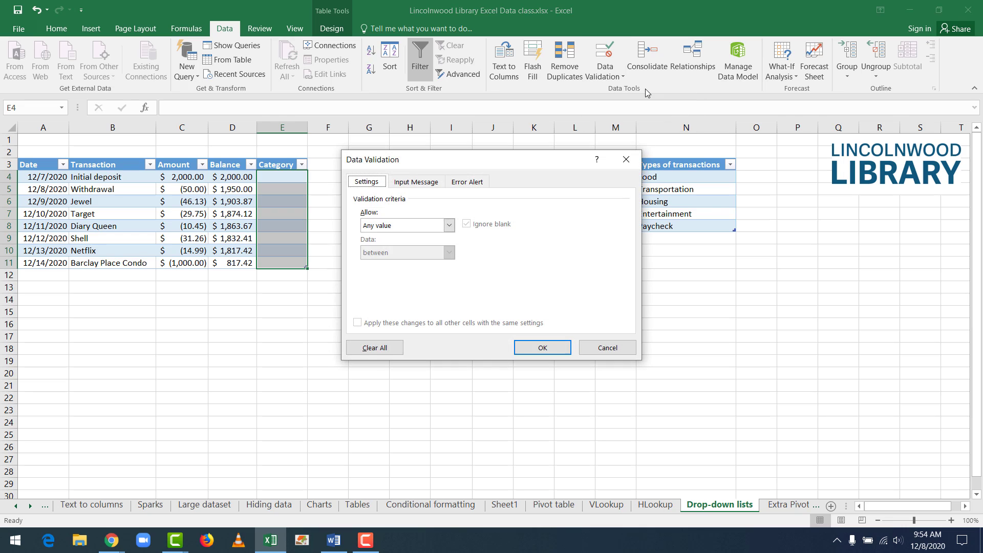
left_click_drag(501, 160, 477, 173)
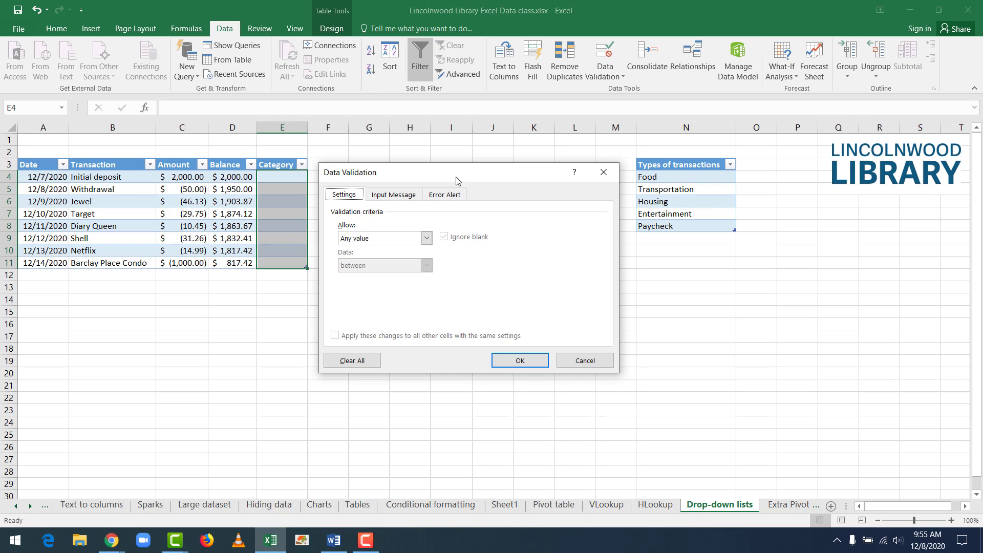
left_click(427, 239)
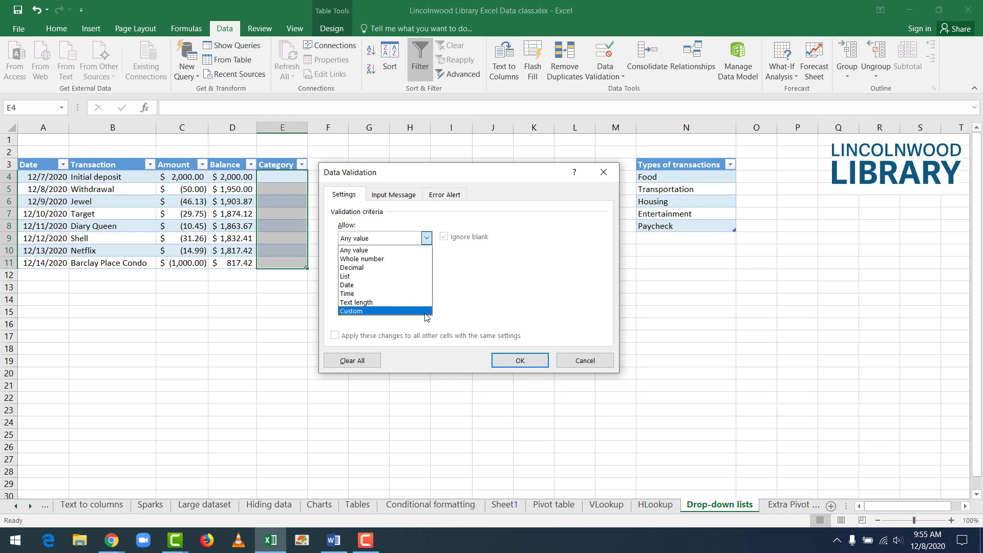
left_click(409, 279)
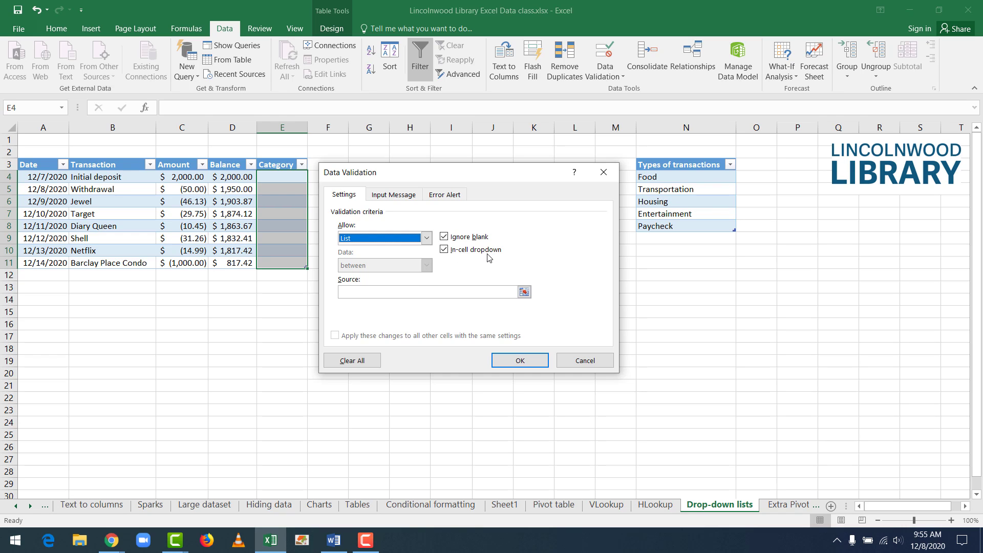
left_click(444, 251)
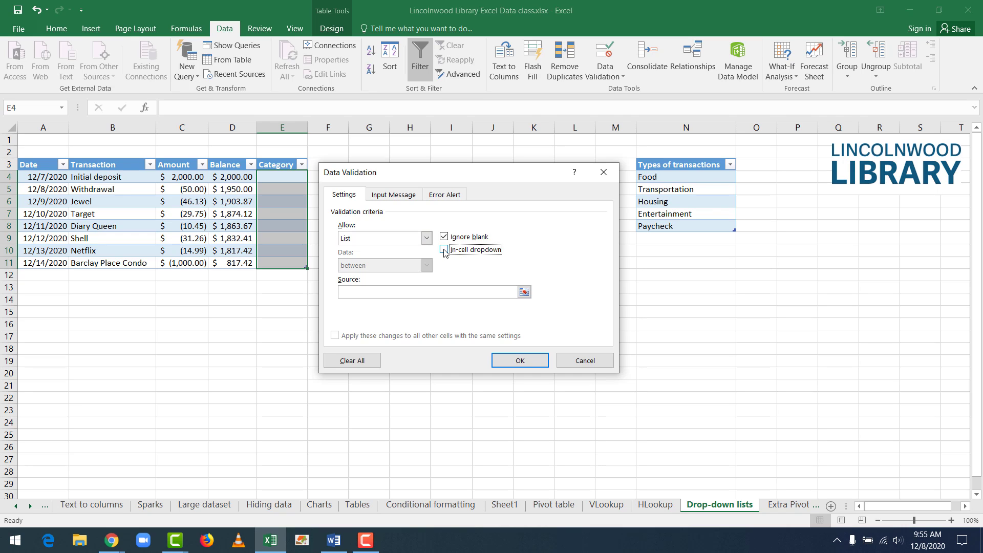
left_click(487, 251)
Step: Use the transaction types in N4:N8 as the validation list source for the Category cells and apply the rule
left_click(350, 292)
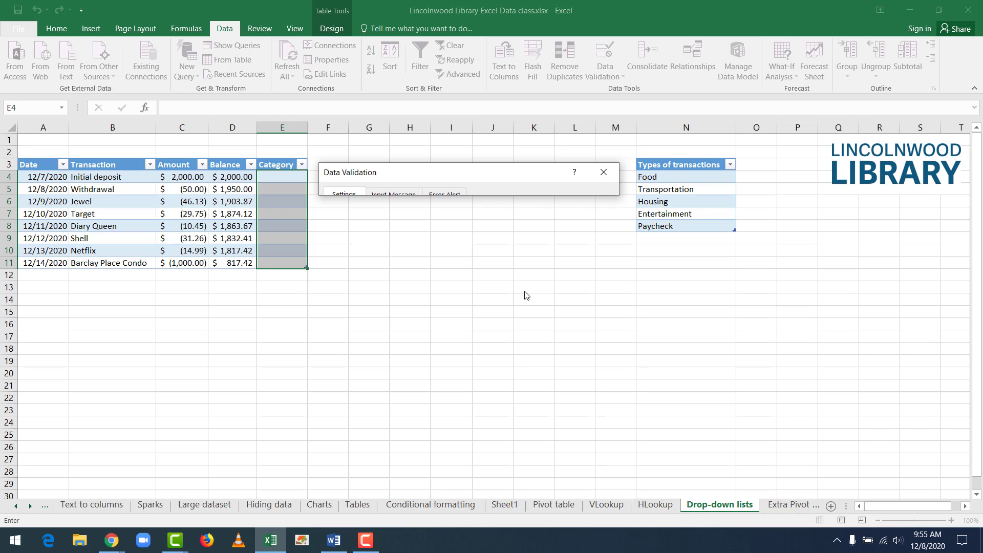
left_click(525, 292)
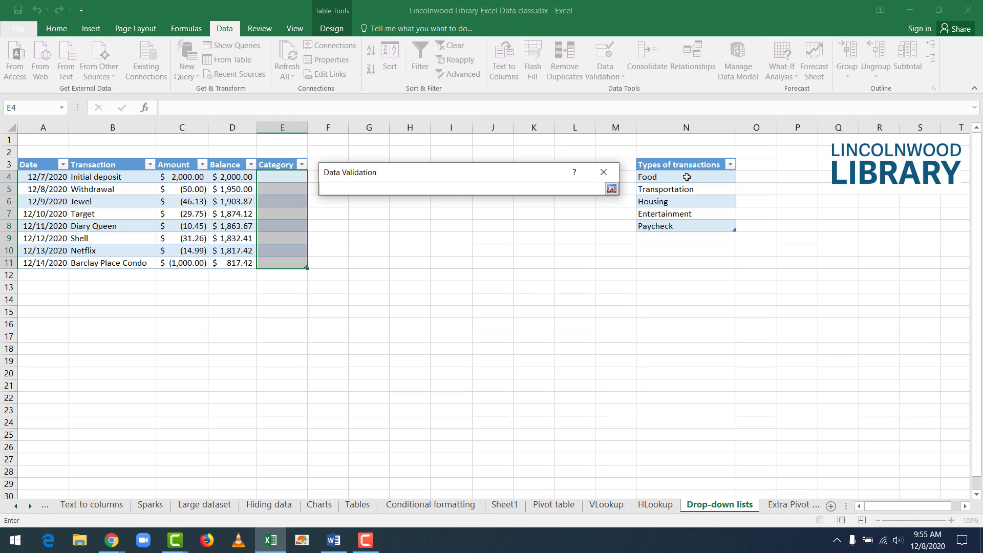
left_click_drag(686, 176, 681, 226)
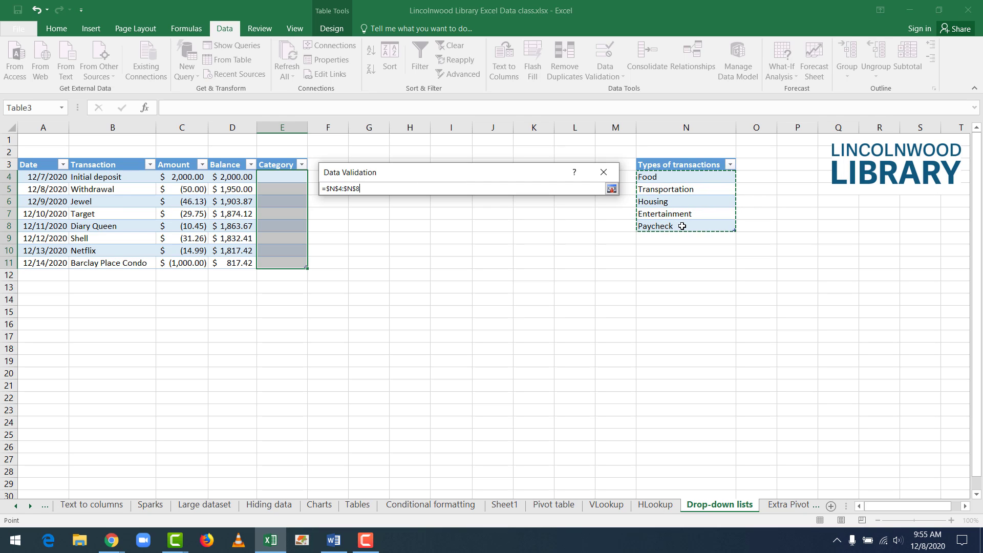
left_click(612, 189)
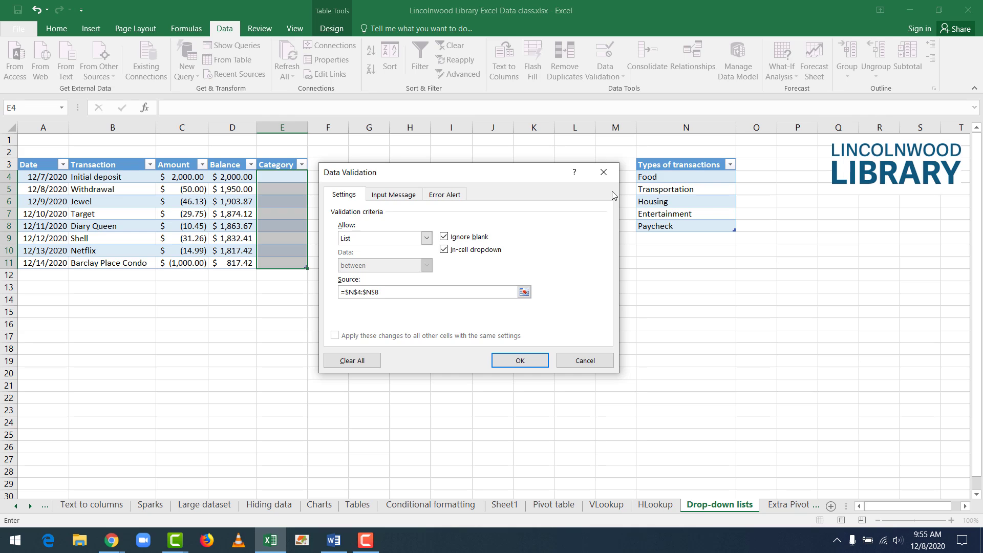
left_click(528, 363)
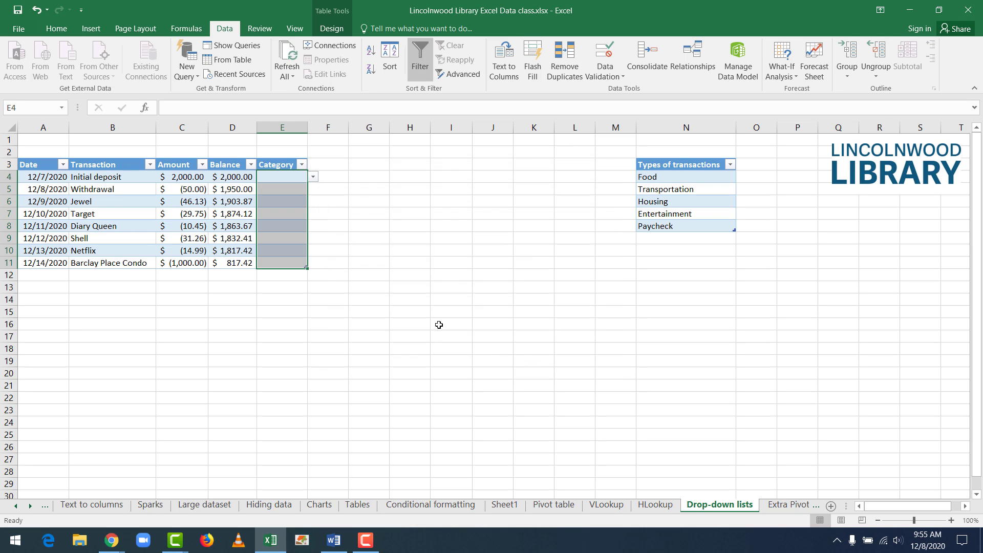
left_click(438, 324)
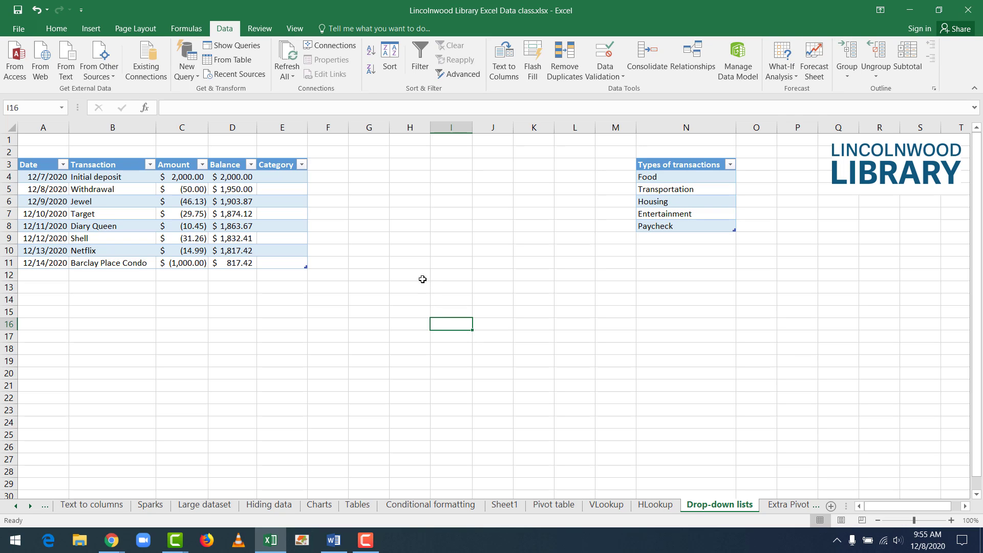
Step: From the in-cell lists, assign Paycheck to the Initial deposit and Entertainment to the Withdrawal
left_click(280, 176)
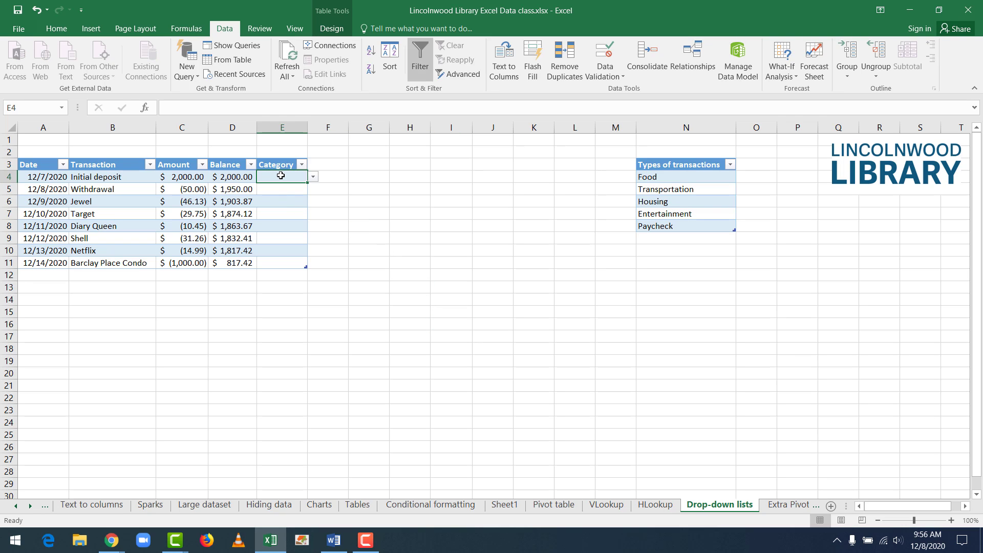
left_click(314, 178)
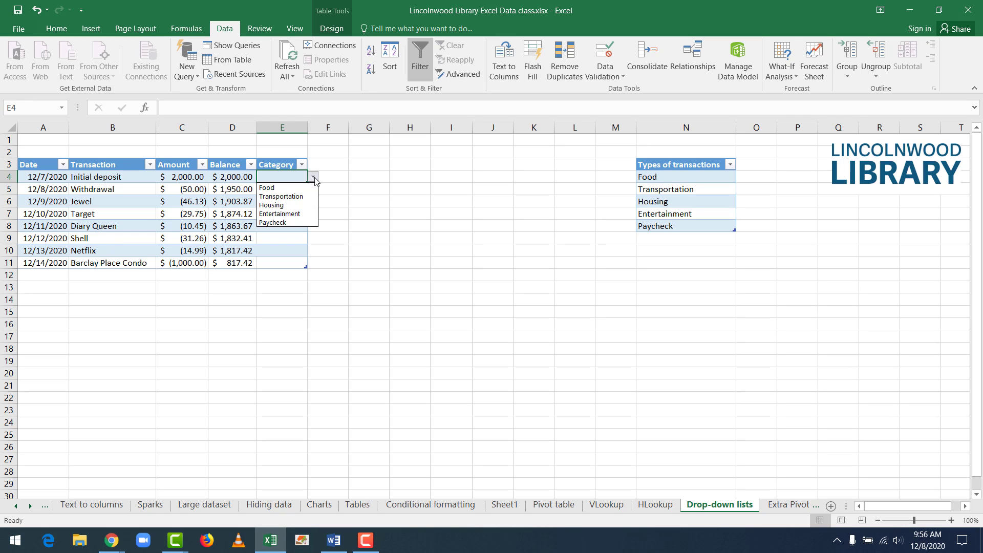
left_click(306, 222)
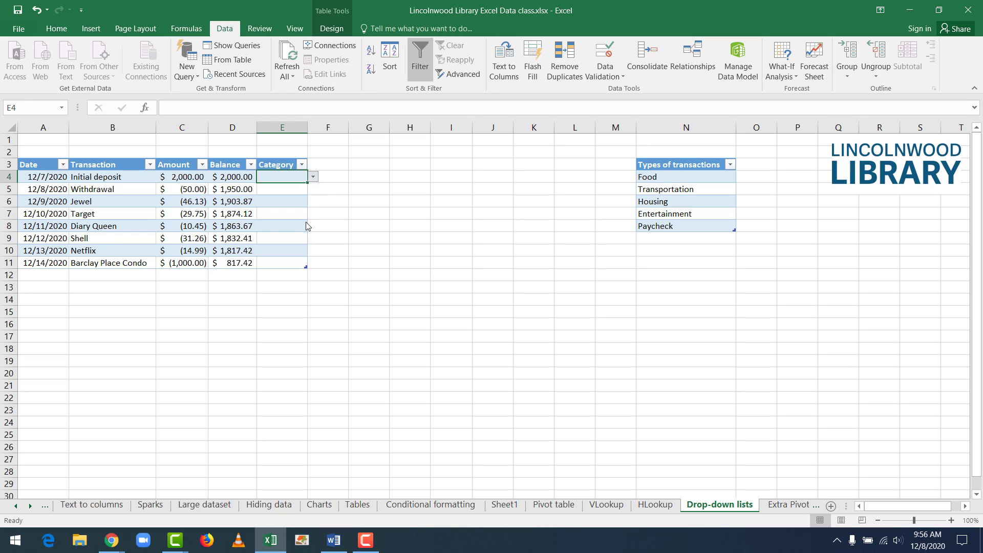
left_click(291, 189)
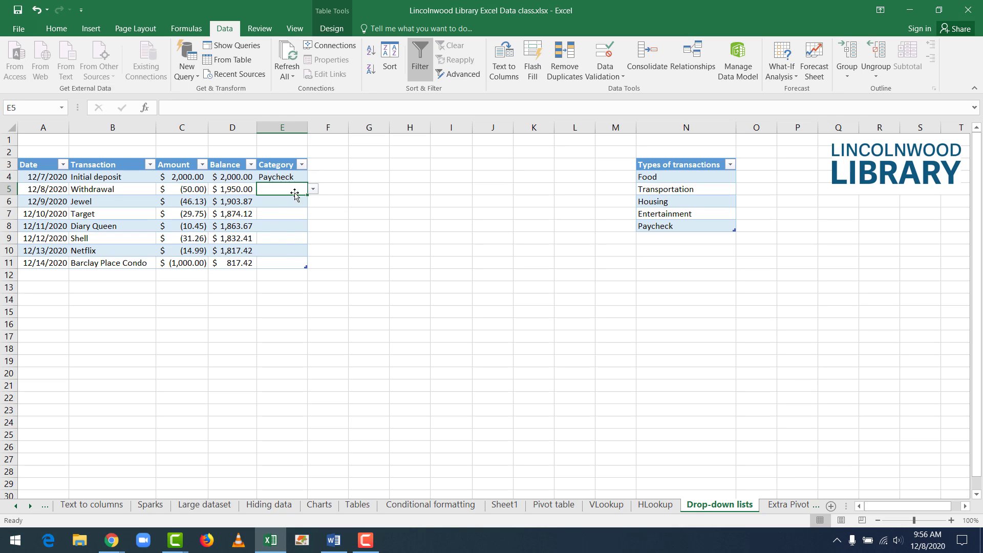
left_click(313, 190)
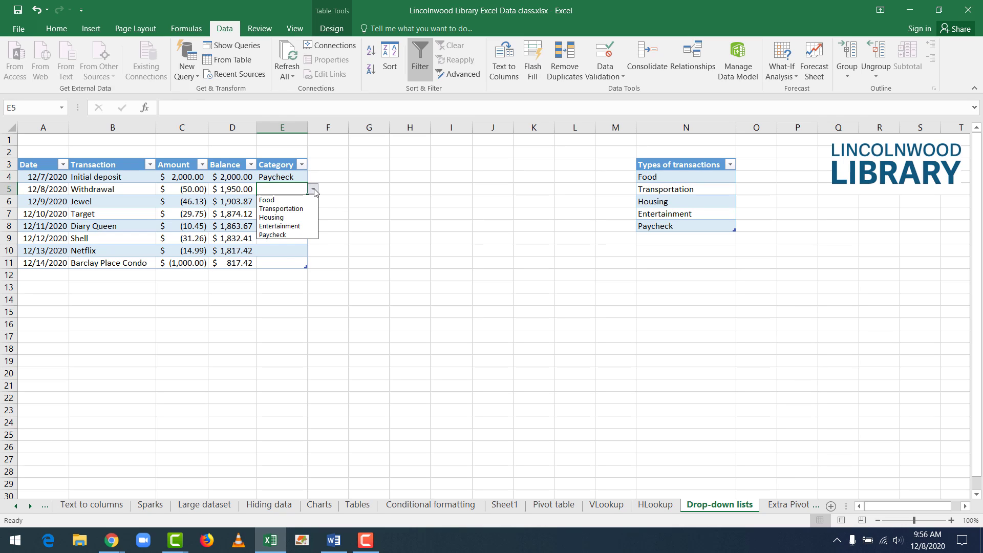
left_click(302, 227)
Step: Categorize the Jewel transaction as Food and the Target transaction as Housing
left_click(287, 202)
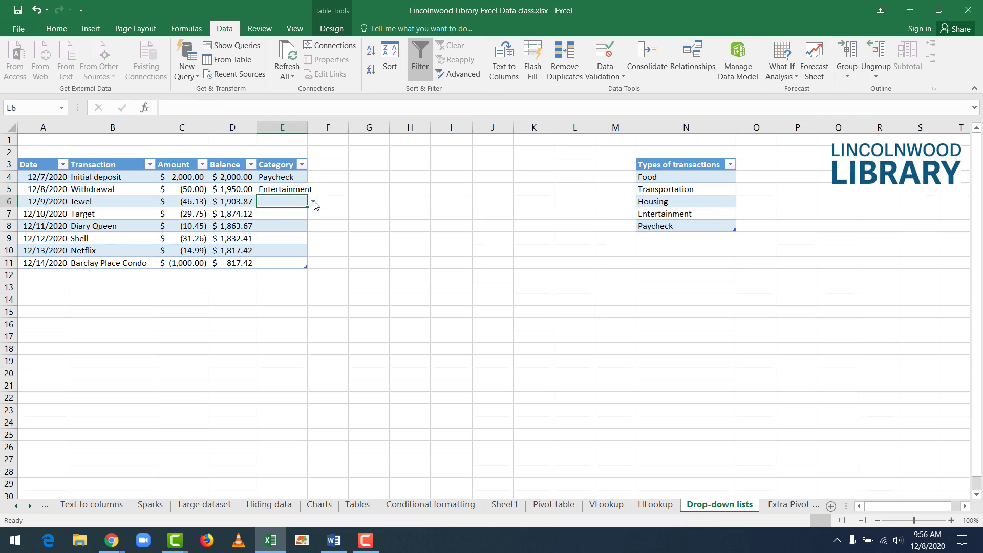
left_click(313, 201)
left_click(287, 212)
left_click(287, 214)
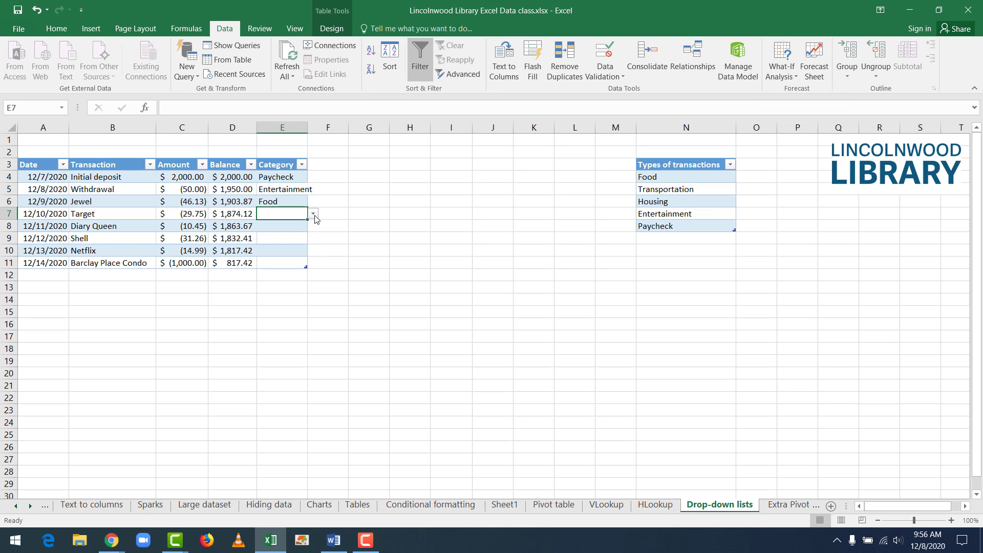
left_click(313, 213)
left_click(281, 241)
Step: Set the category of Diary Queen to Food and of Shell to Transportation
left_click(292, 226)
left_click(314, 226)
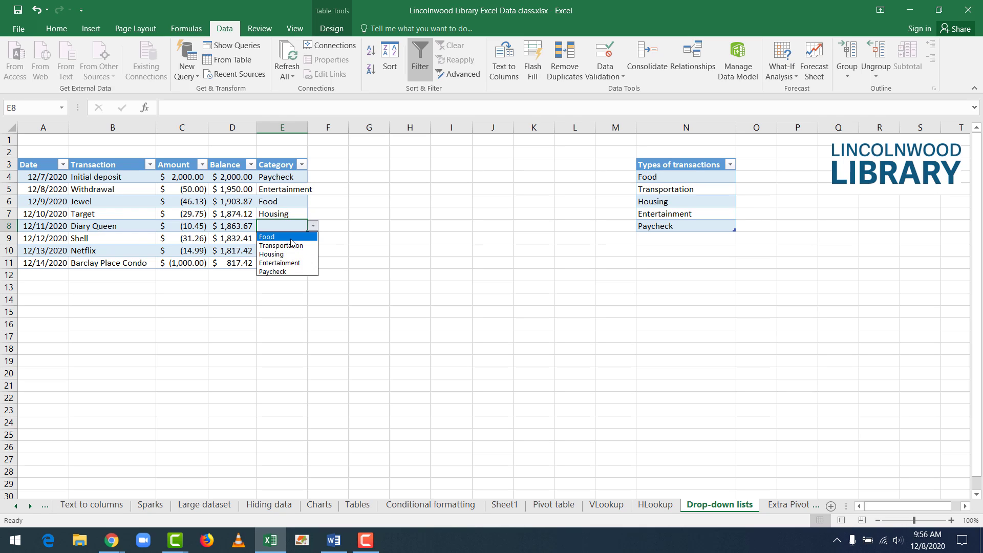
left_click(287, 237)
left_click(287, 241)
left_click(313, 239)
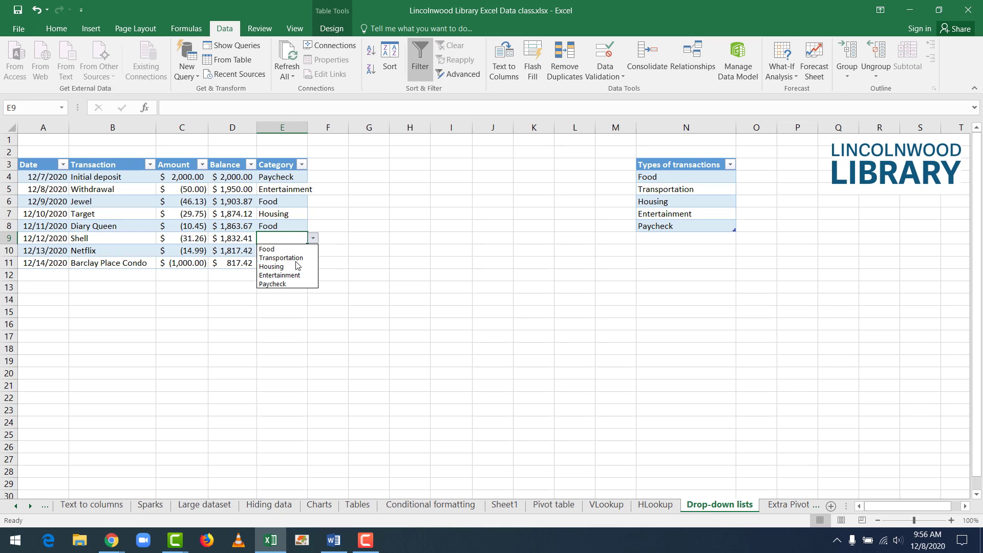
left_click(296, 260)
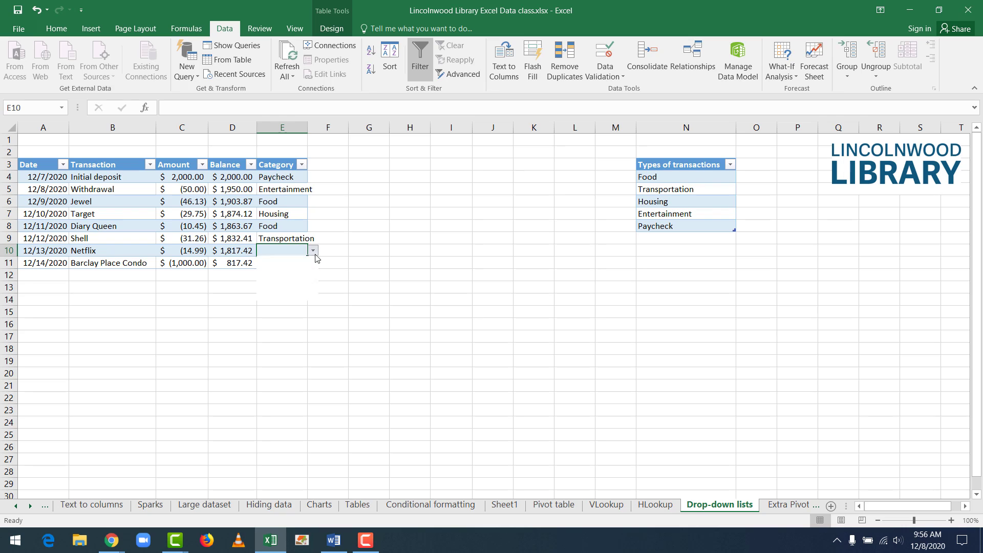
Step: Set the category of Netflix to Entertainment and of Barclay Place Condo to Housing
left_click(313, 250)
left_click(294, 288)
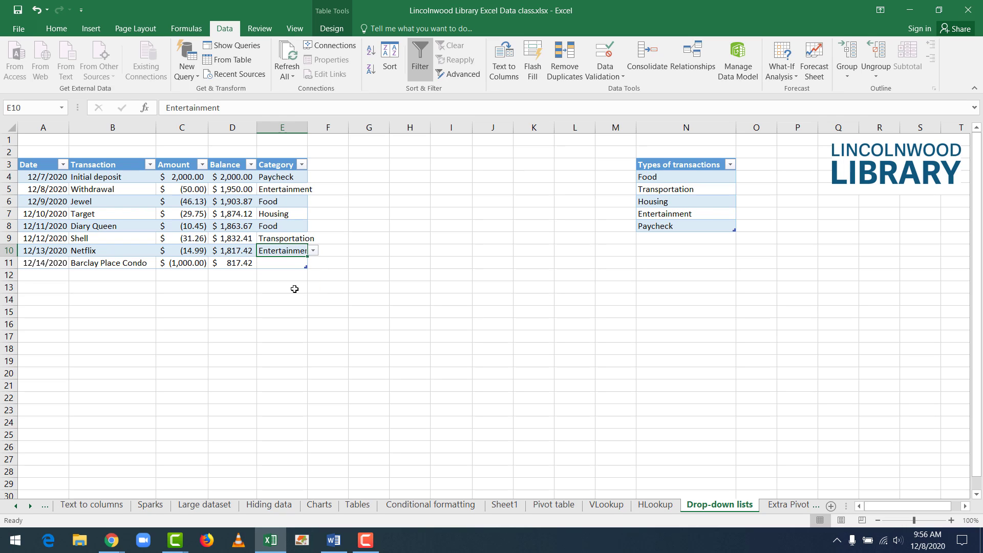
left_click(280, 265)
left_click(313, 262)
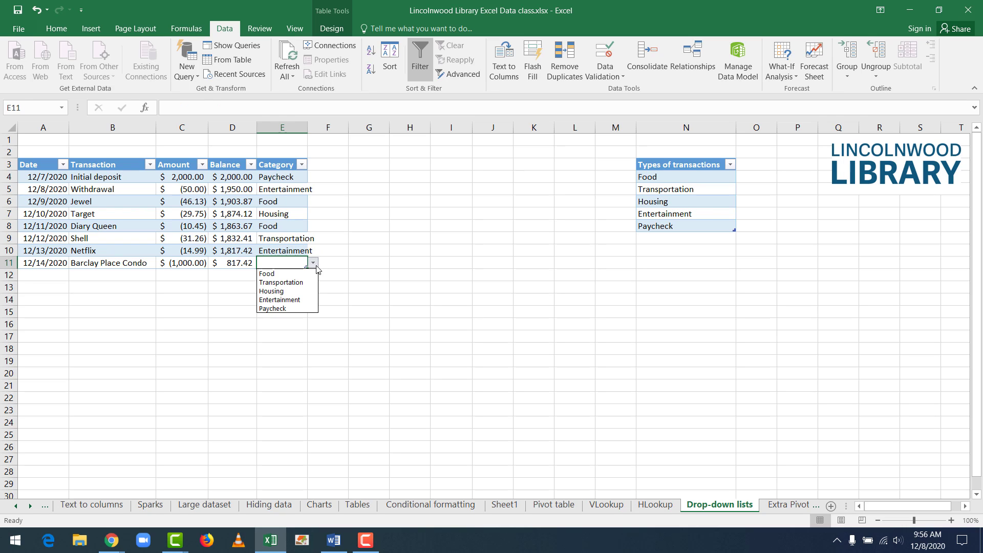
left_click(305, 292)
left_click(303, 297)
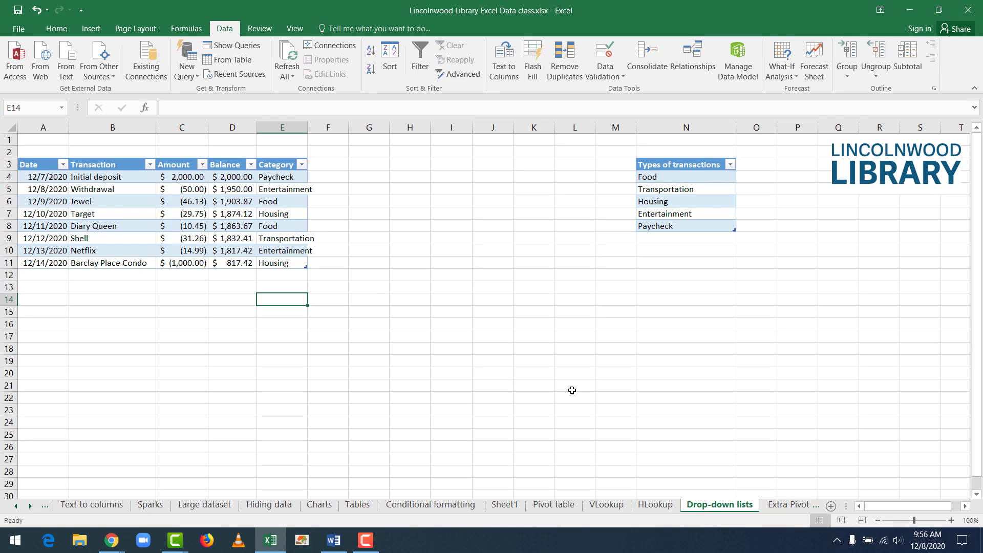
Step: Go to the Extra PivotTable practice sheet and look through its shipment records
left_click(773, 507)
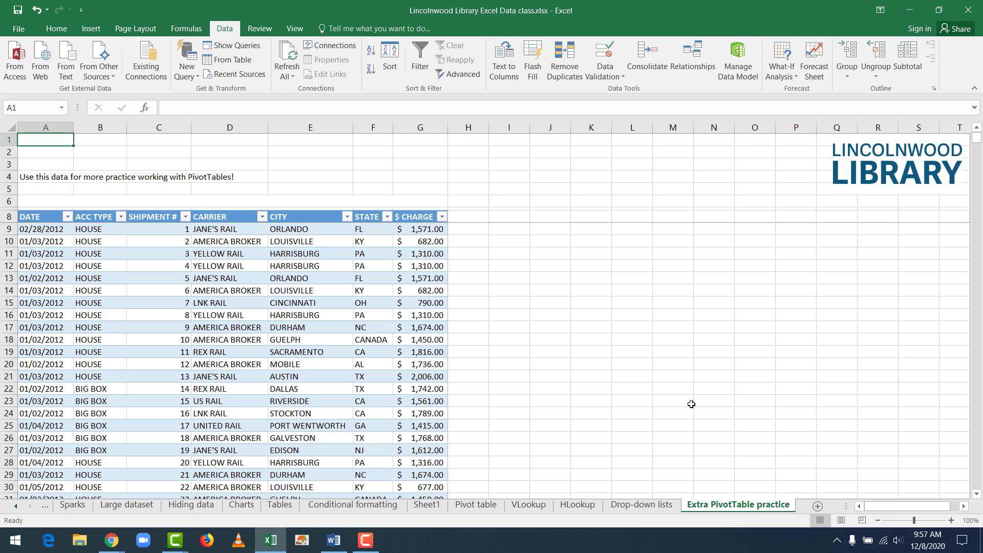
scroll(225, 319, "down", 20)
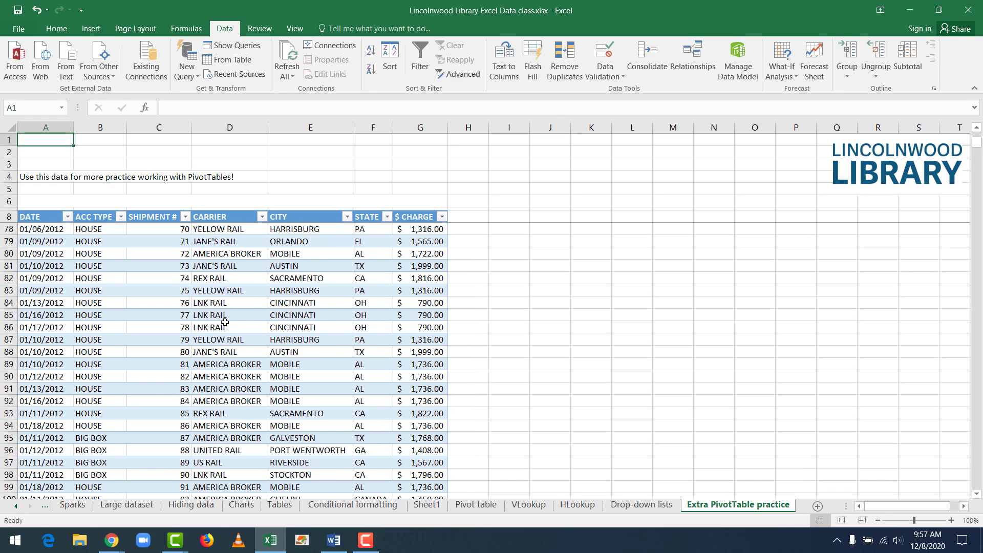
scroll(225, 319, "down", 9)
left_click_drag(978, 153, 941, 136)
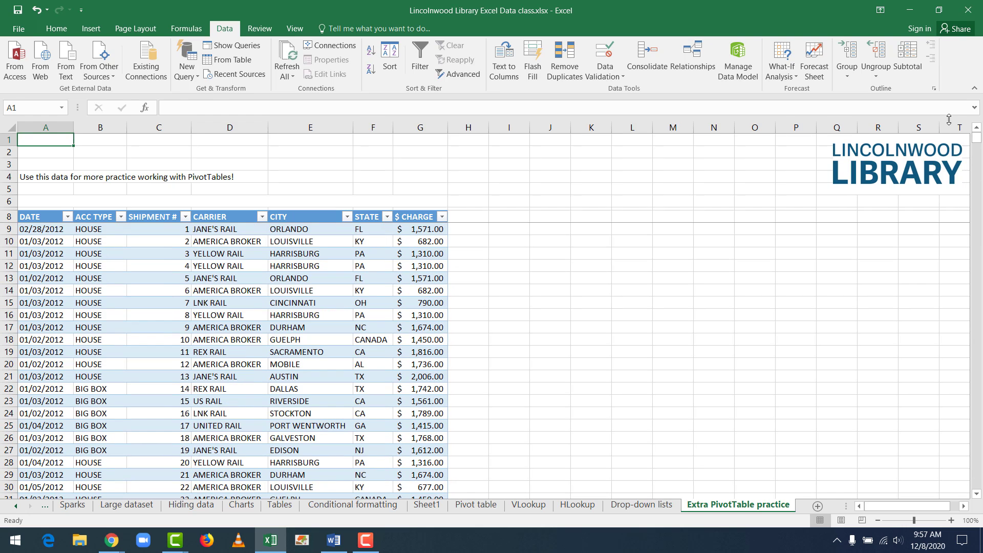
Step: Insert a PivotTable based on the shipment table on a new worksheet
left_click(227, 291)
left_click(91, 28)
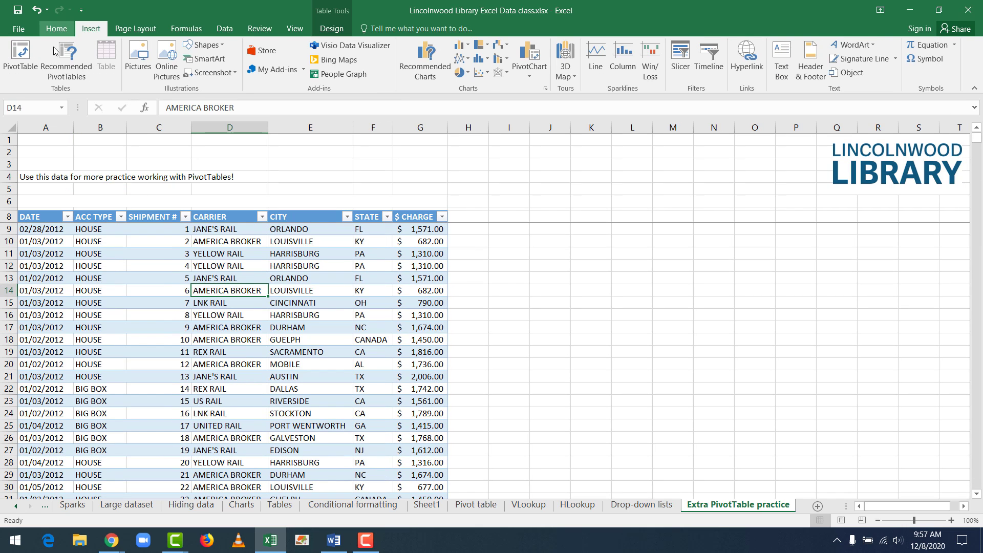
left_click(21, 56)
left_click(531, 373)
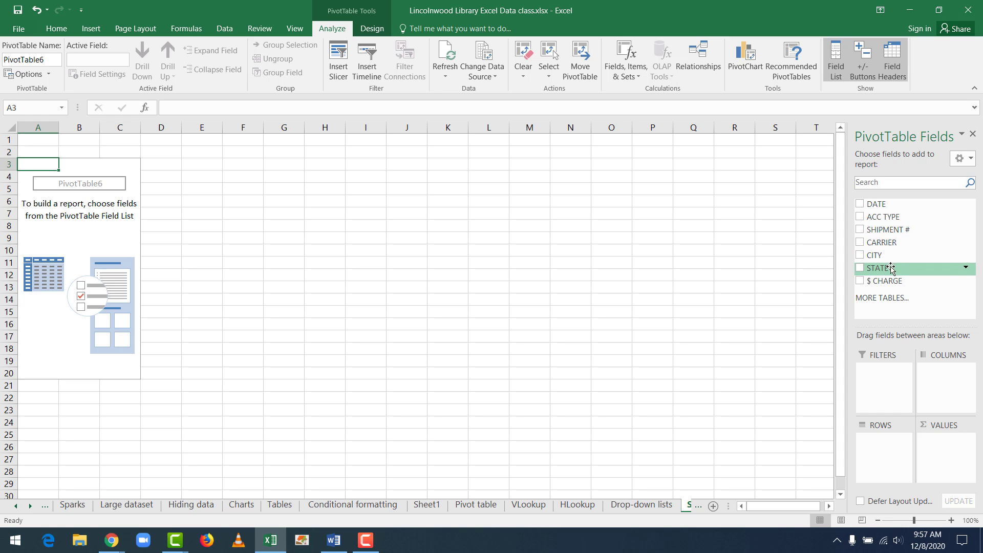
Step: Summarize $ CHARGE as the values, with DATE as rows and CARRIER as columns, and look over the resulting report
left_click_drag(890, 280, 948, 459)
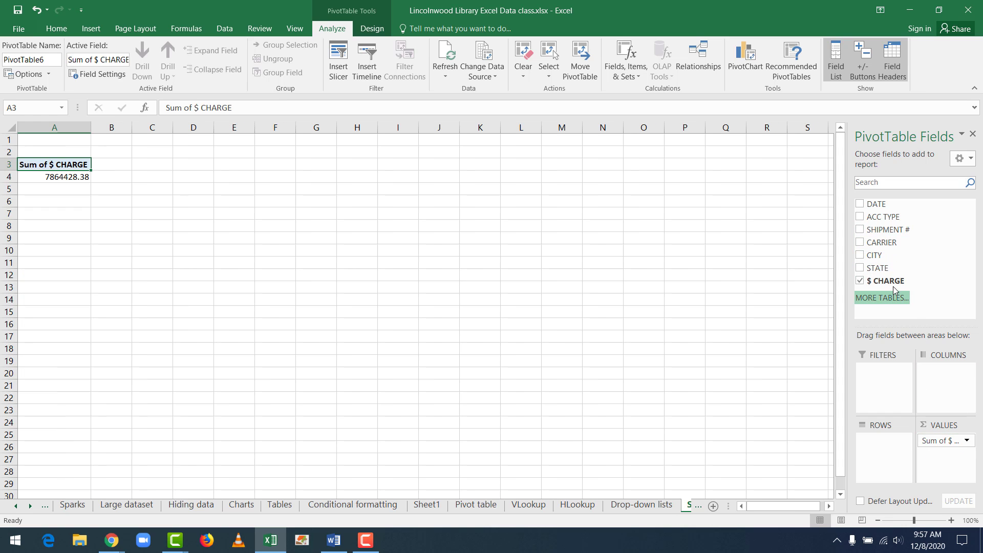
left_click_drag(875, 204, 897, 459)
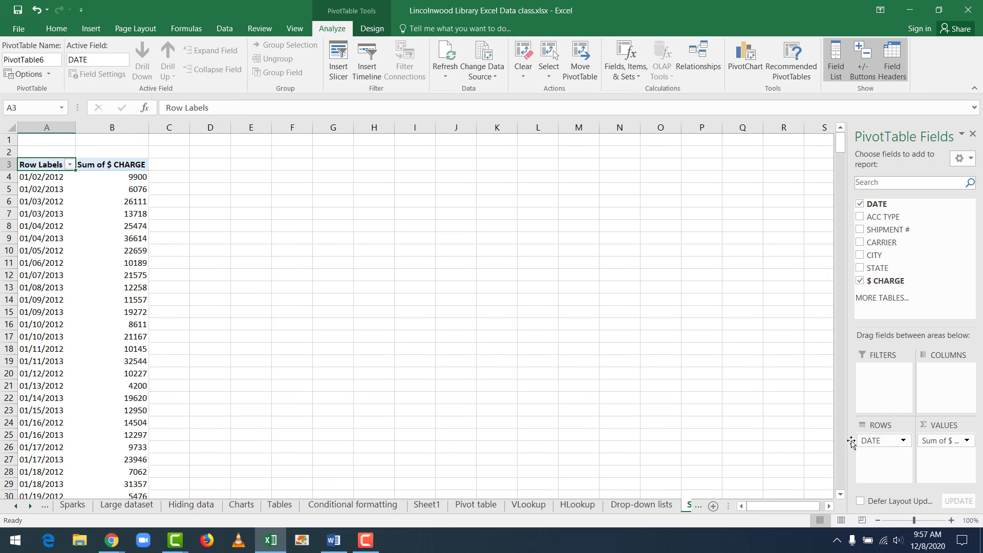
left_click_drag(899, 251, 941, 384)
scroll(338, 239, "down", 5)
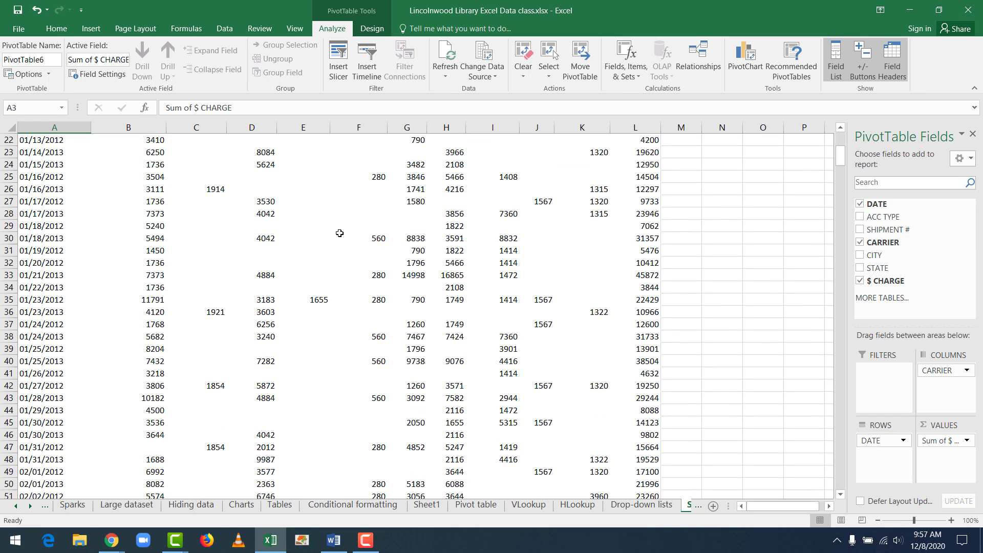
scroll(323, 226, "up", 5)
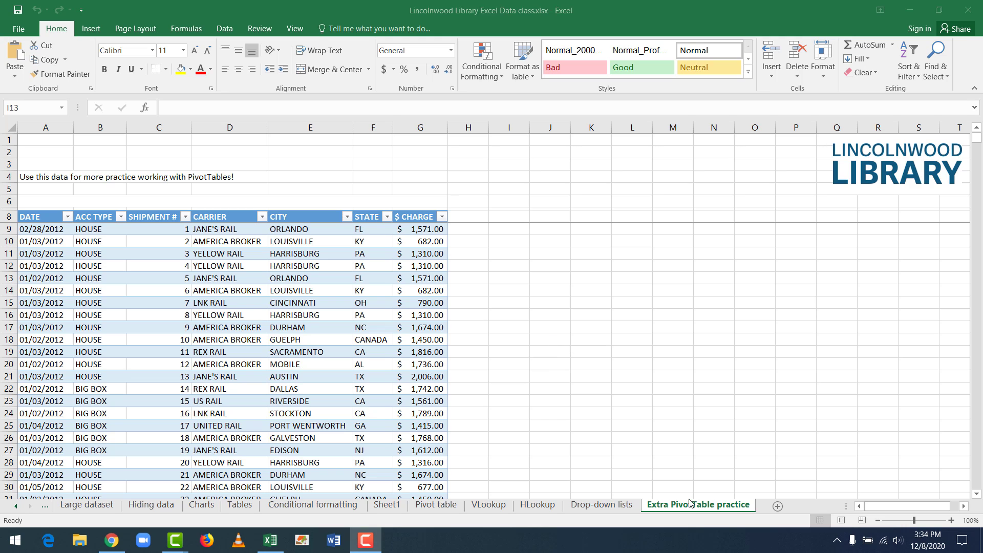
Step: Create a PivotTable from Table1 on the Extra PivotTable practice sheet, placing it on a new worksheet
left_click(342, 339)
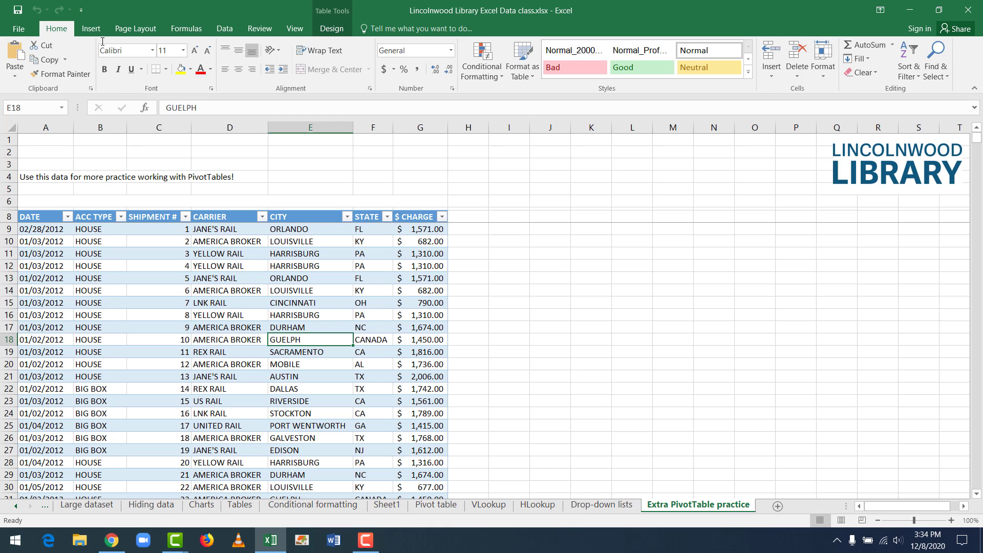
left_click(204, 313)
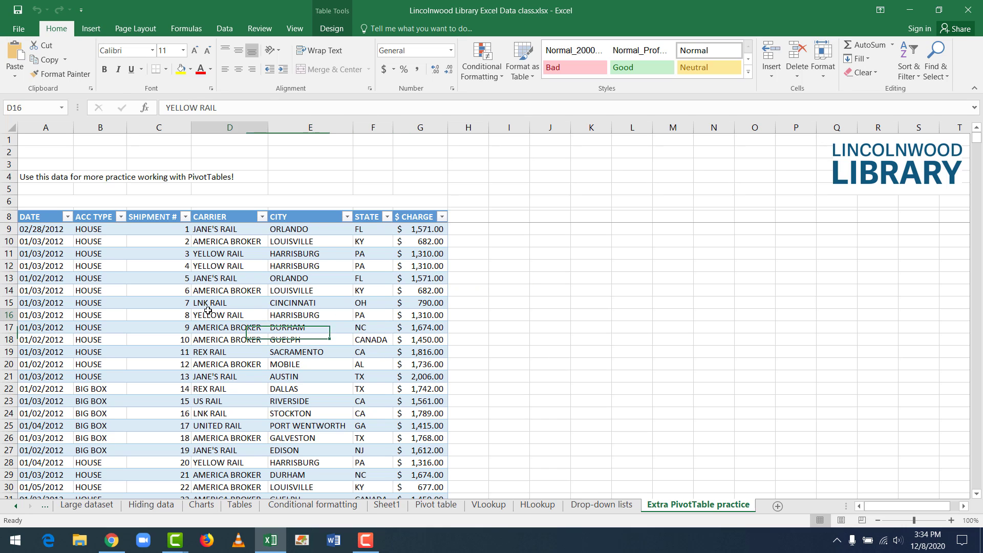
left_click(90, 26)
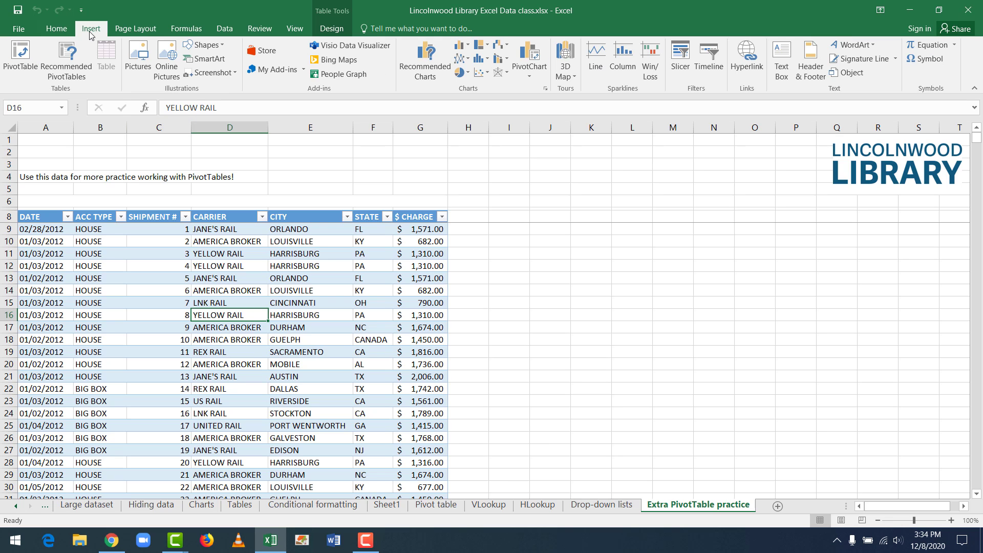
left_click(30, 60)
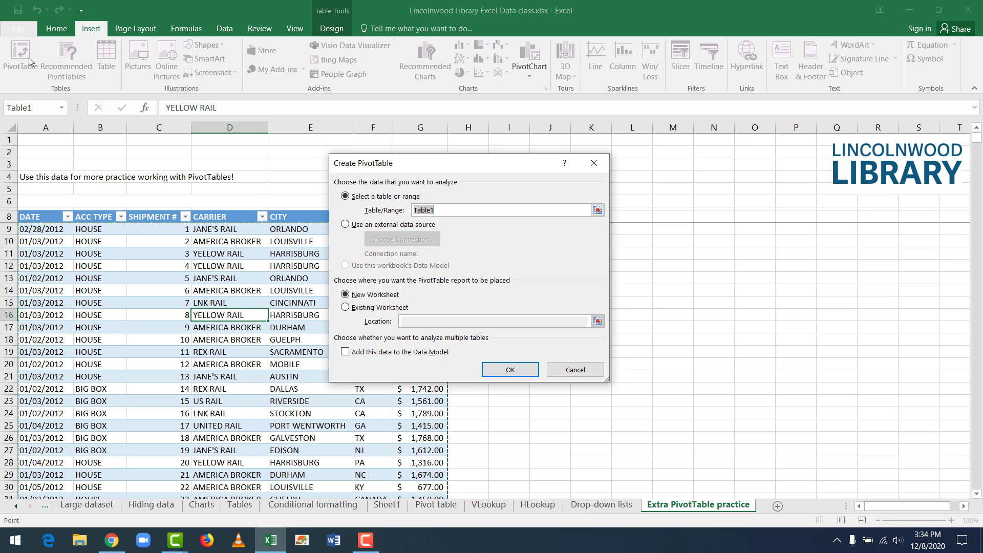
left_click(504, 374)
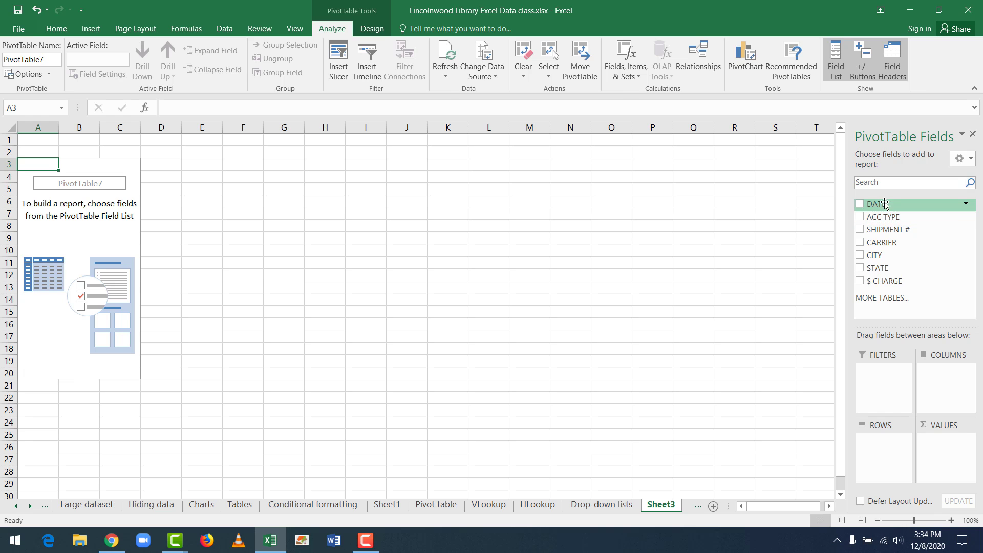
Step: Lay out the PivotTable with DATE in the rows, CARRIER in the columns and the sum of $ CHARGE as values
left_click_drag(885, 205, 893, 476)
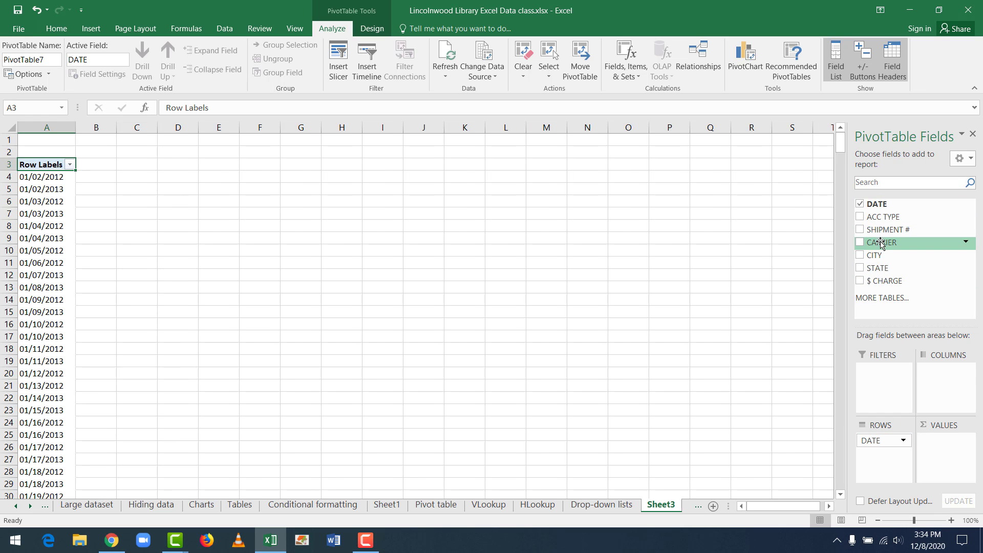
left_click_drag(881, 244, 931, 399)
left_click_drag(893, 281, 949, 448)
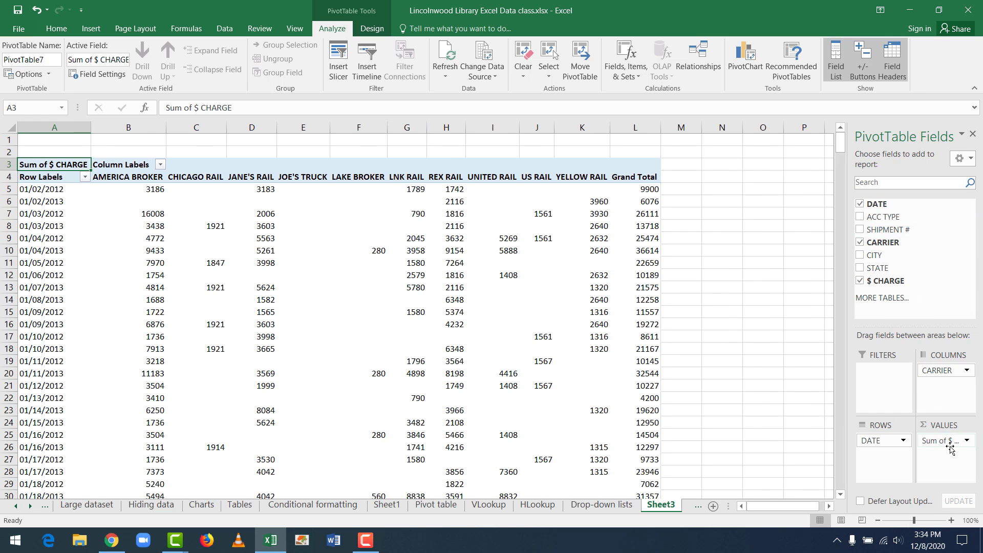
Step: Go back to the start of the workbook and review the Remove duplicates and Text to columns sheets
left_click(16, 507)
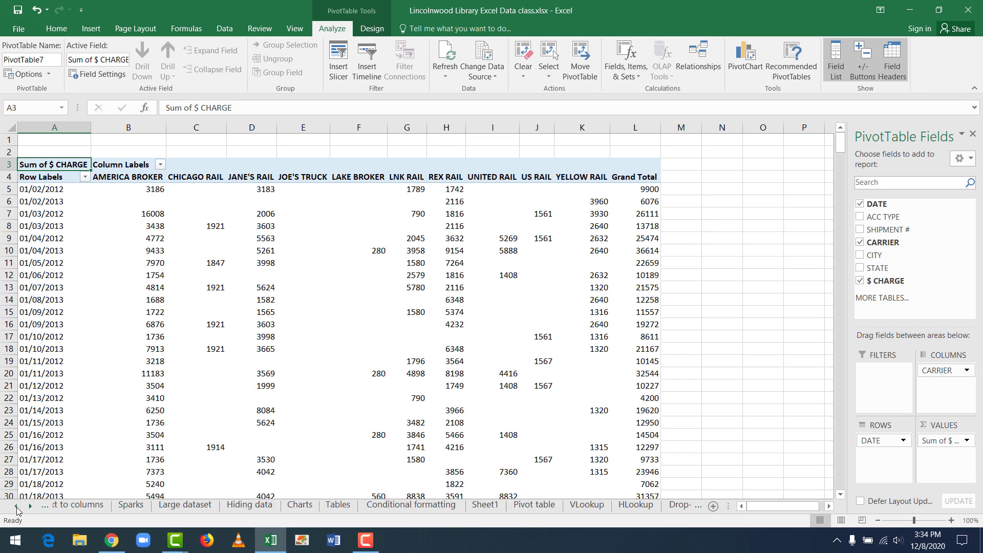
left_click(17, 507)
left_click(94, 510)
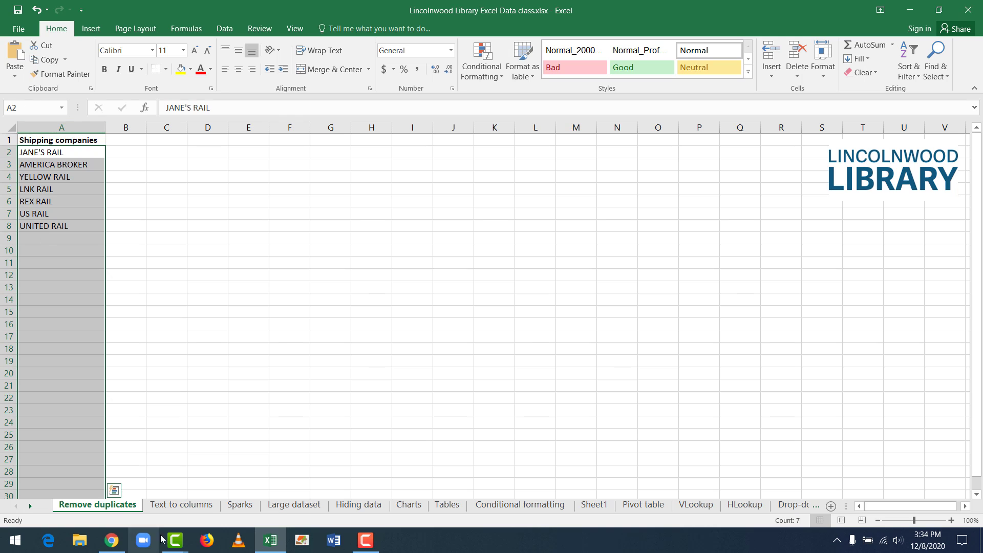
left_click(181, 504)
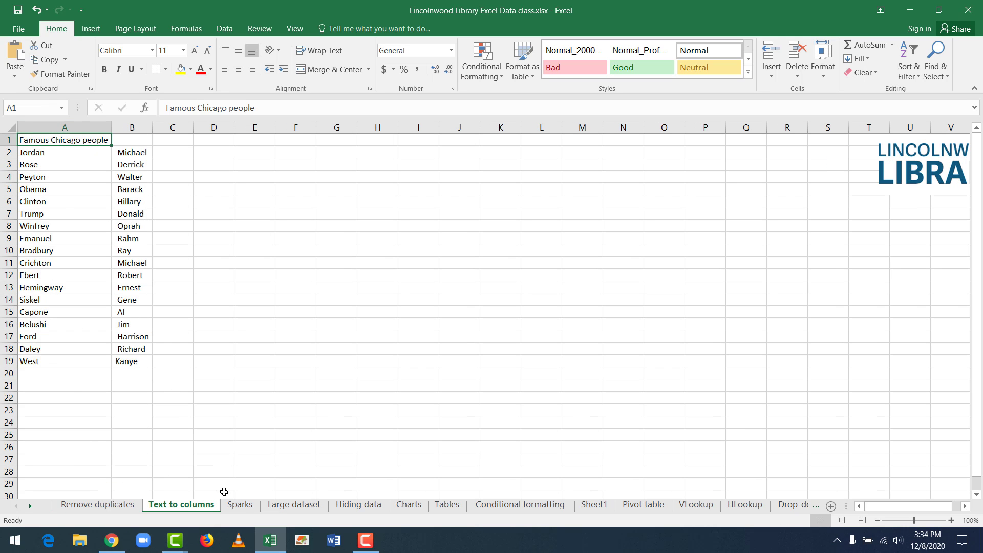
Step: On the Sparks sheet, insert a line sparkline in cell H4 from the Lincolnwood01 data in B4:G4
left_click(245, 507)
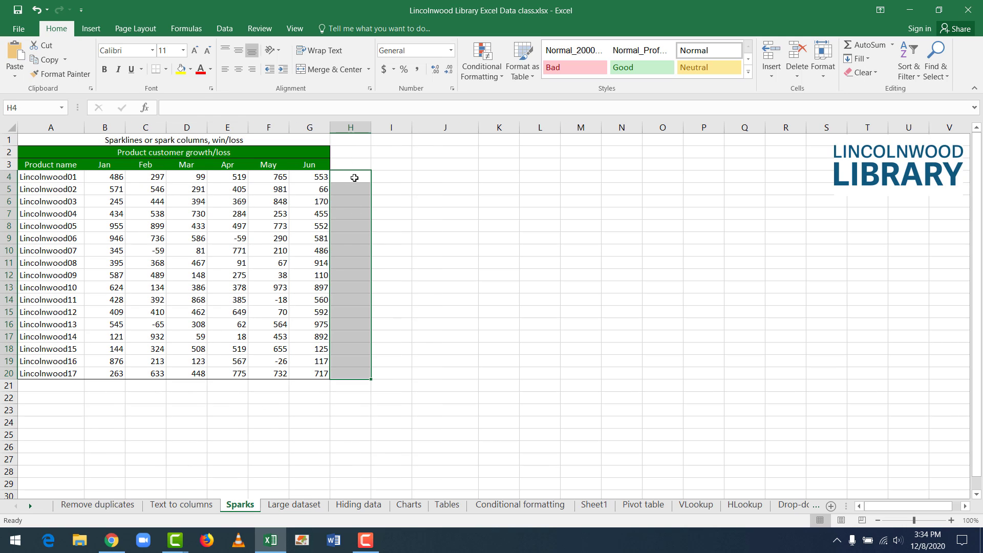
left_click_drag(354, 178, 355, 184)
left_click_drag(111, 176, 327, 177)
left_click(91, 29)
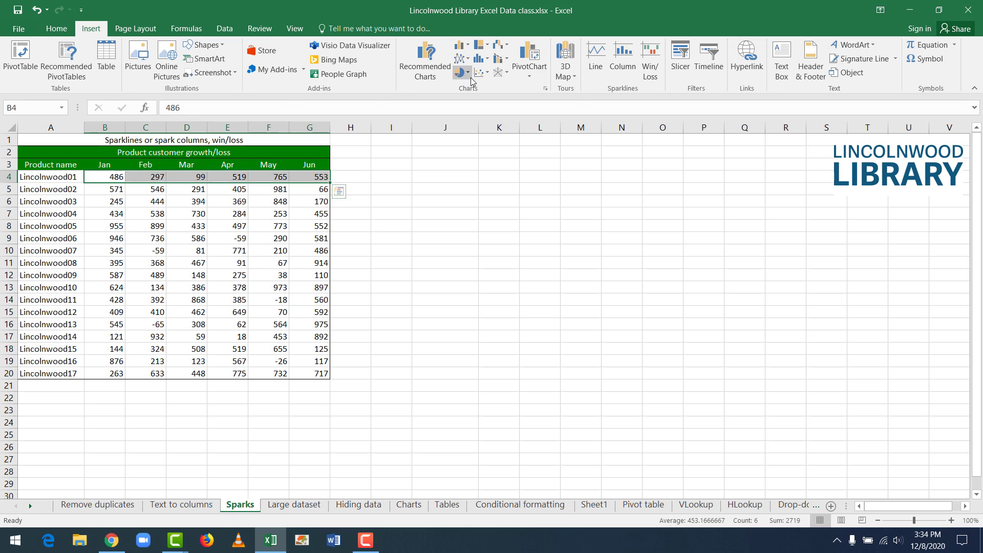
left_click(622, 59)
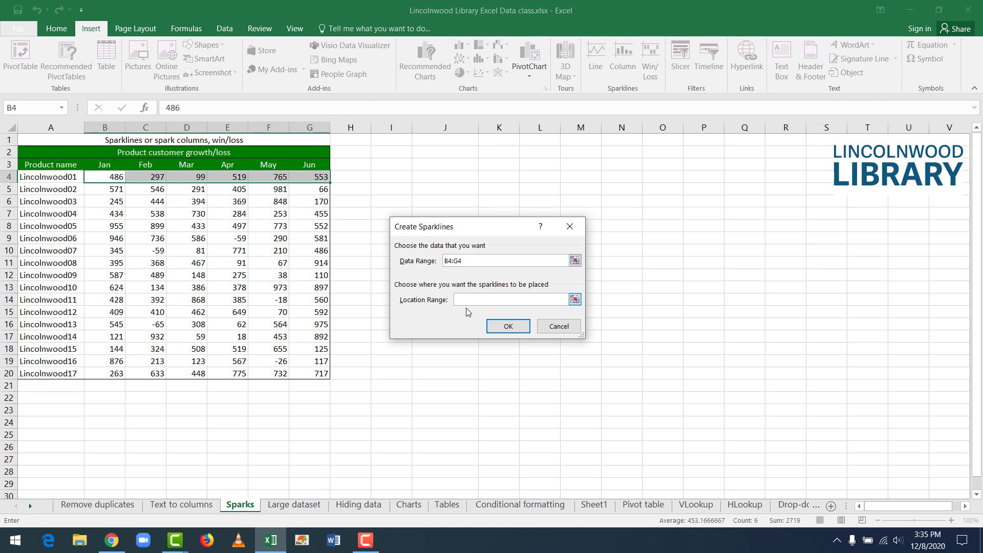
left_click(366, 182)
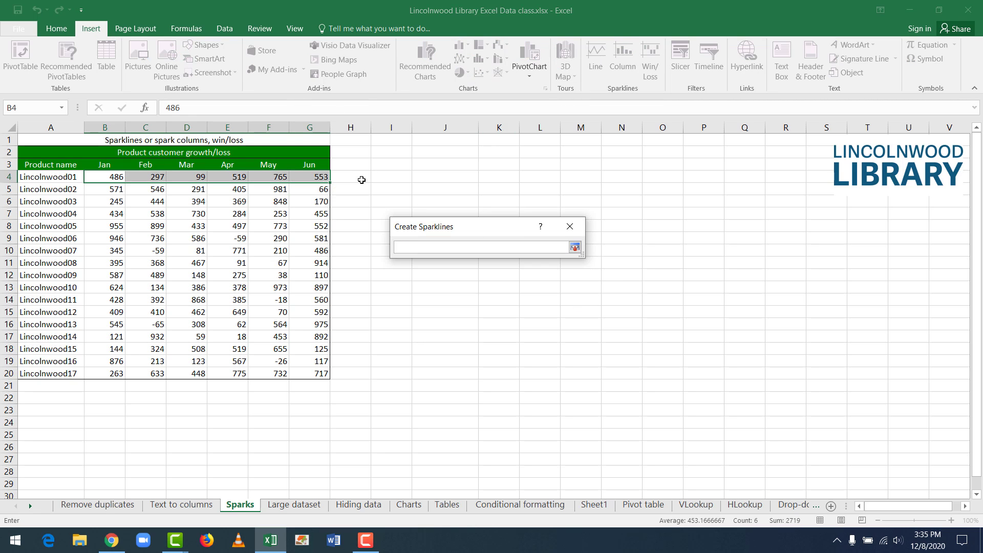
left_click(574, 247)
left_click(509, 330)
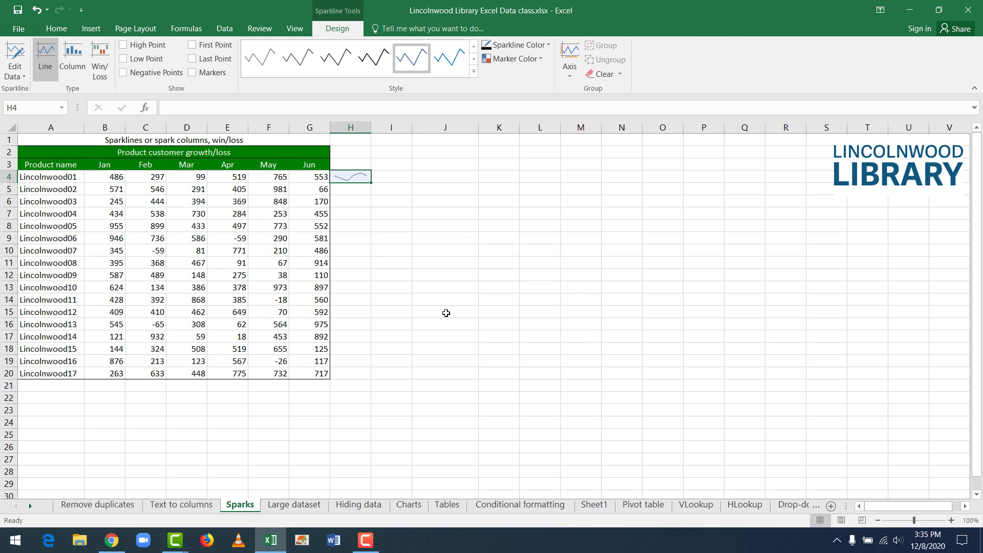
Step: Review the Large dataset, Hiding data, Charts, Tables and Conditional formatting sheets in order
left_click(297, 505)
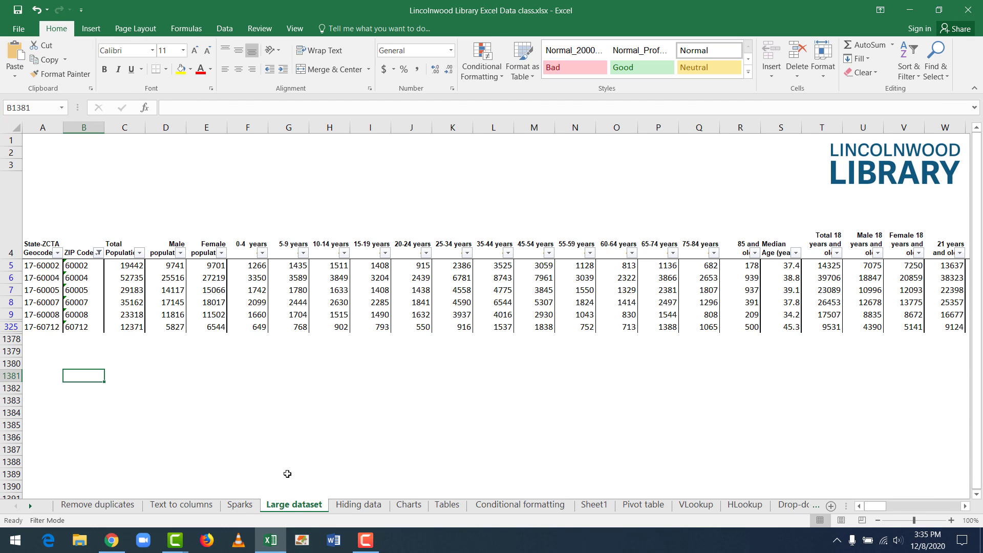
left_click(375, 507)
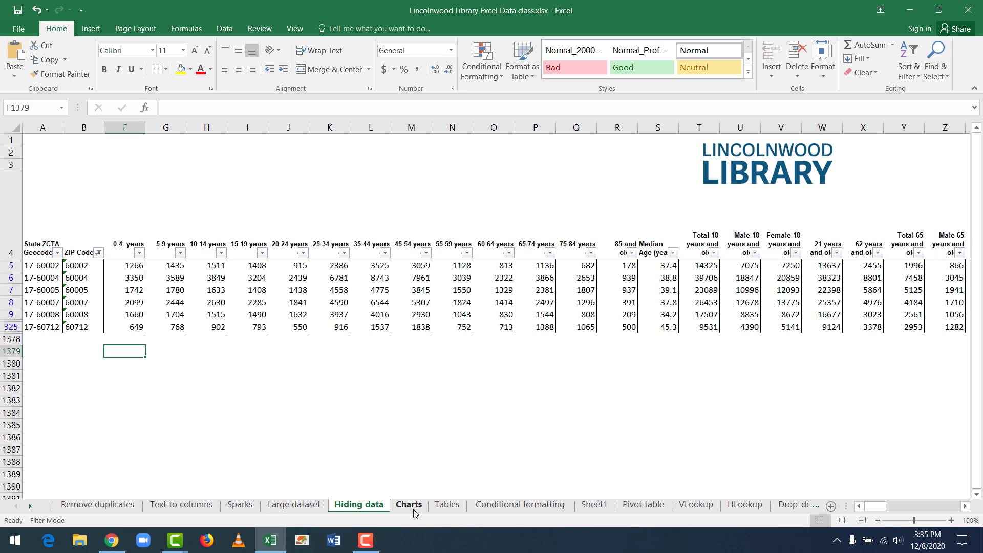
left_click(413, 509)
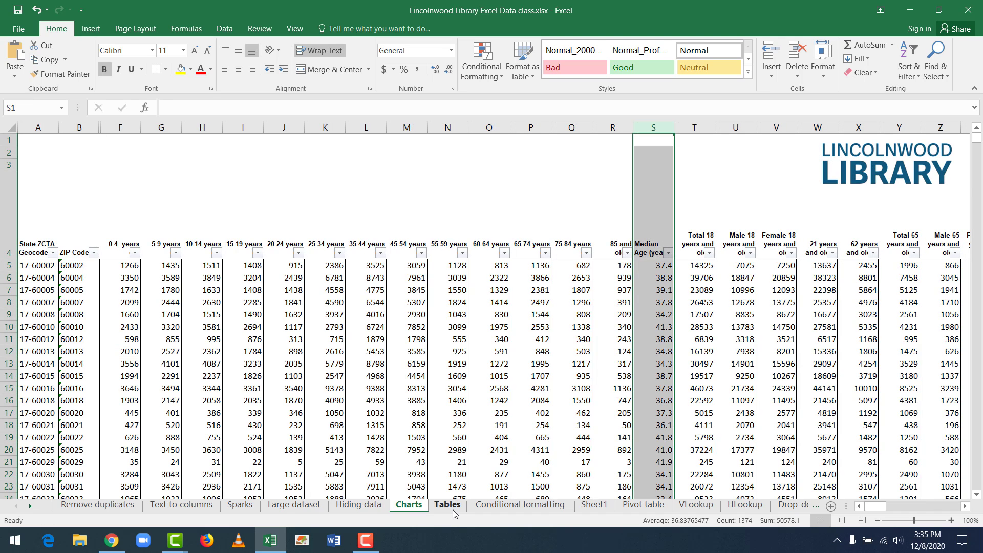
left_click(454, 513)
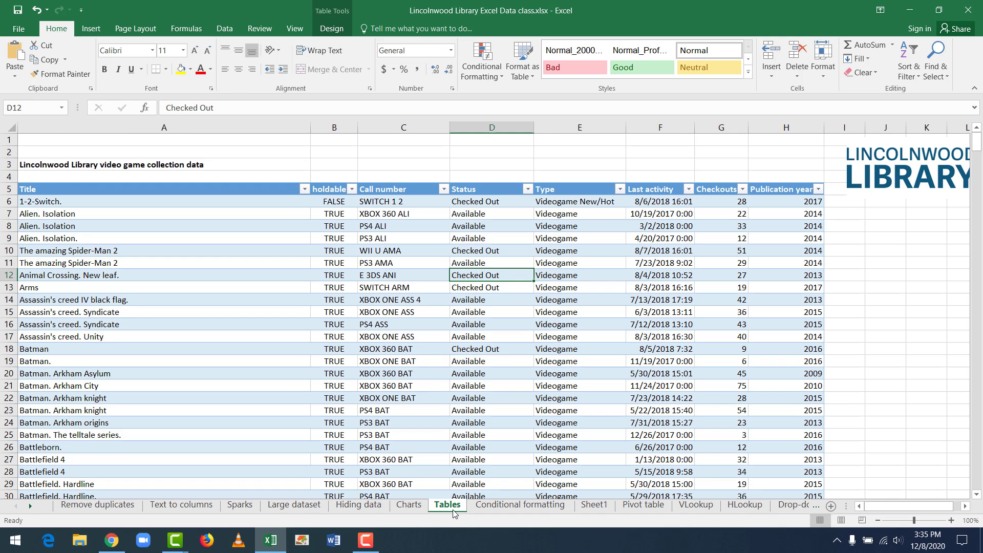
left_click(512, 511)
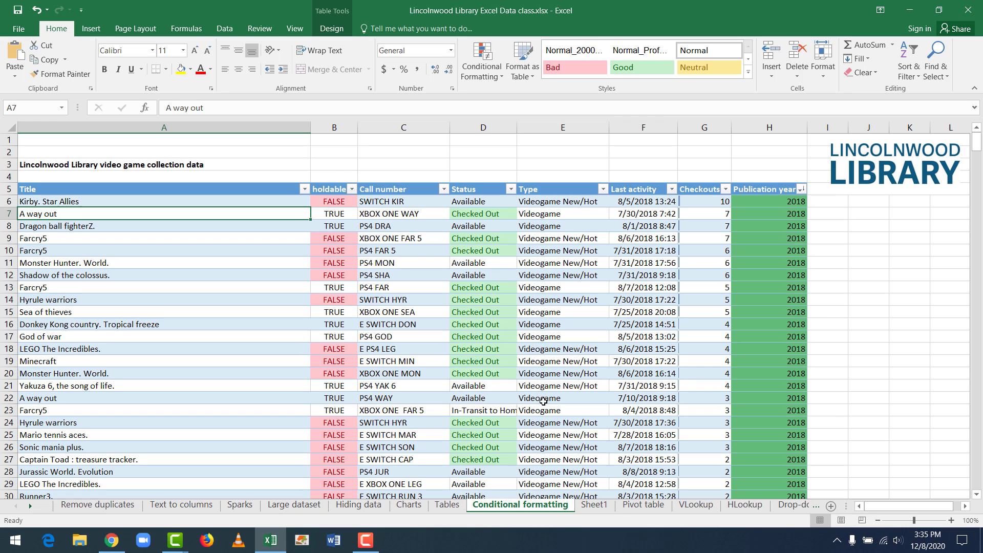
Step: Add the year field to the rows of the Sheet1 PivotTable, beneath Mission outcome
left_click(637, 509)
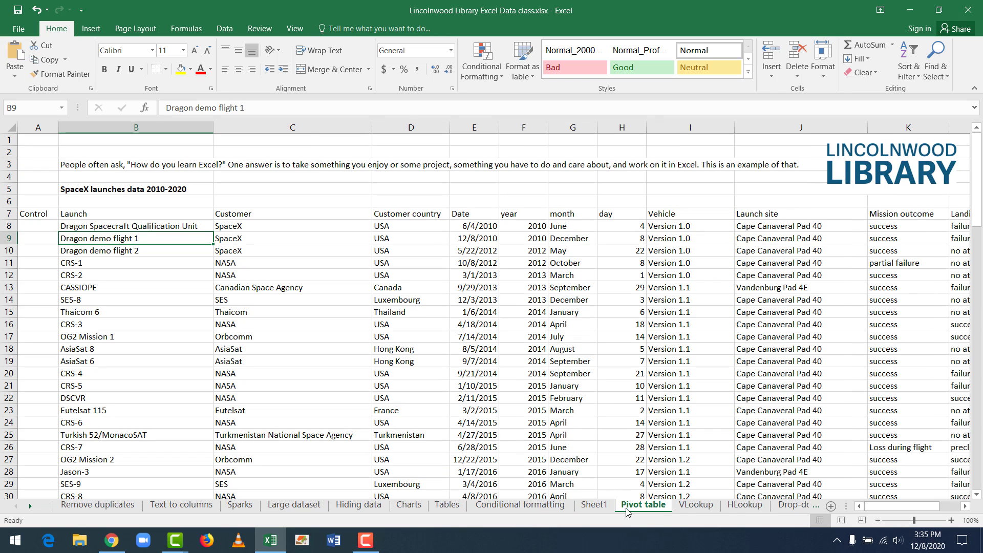
left_click(597, 506)
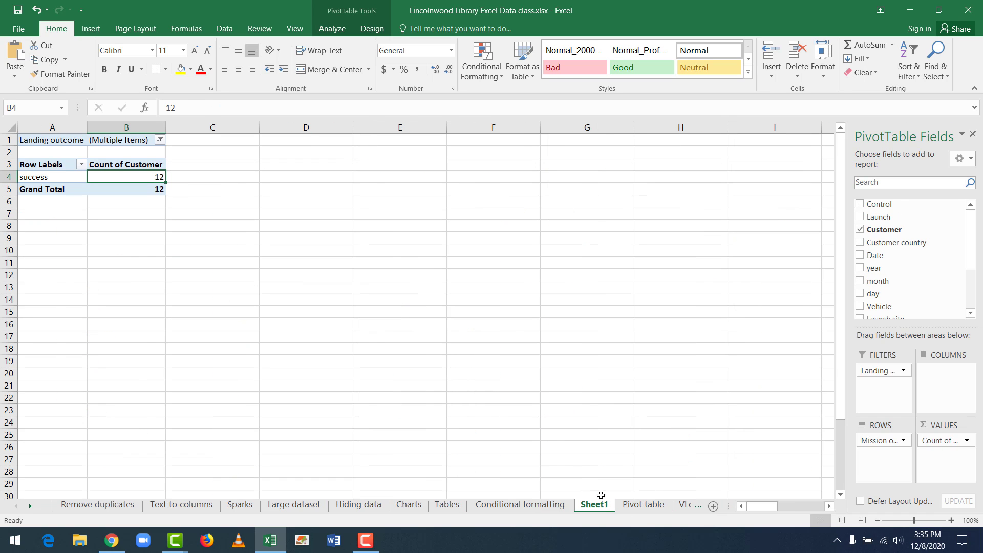
left_click_drag(889, 267, 890, 458)
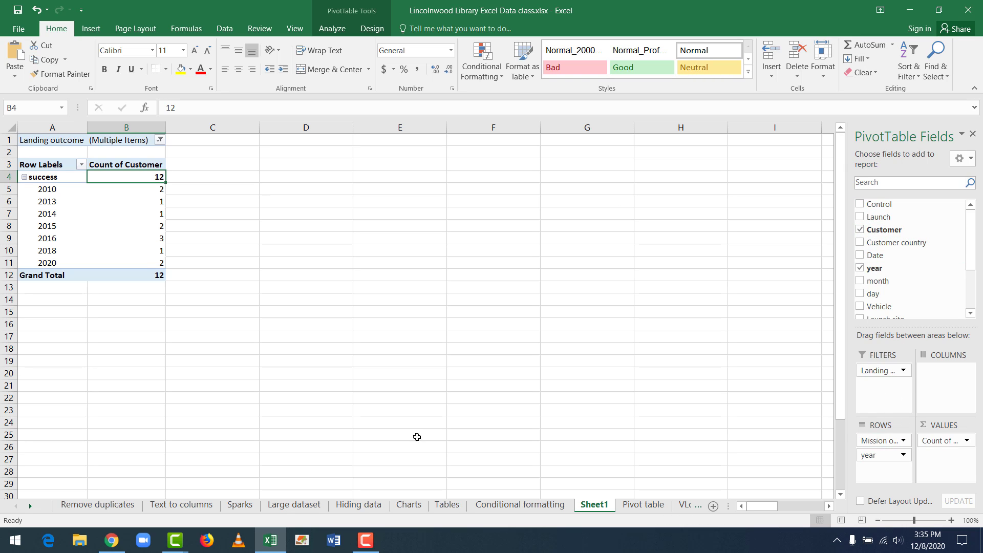
Step: Review the Pivot table, VLookup and HLookup sheets
left_click(641, 506)
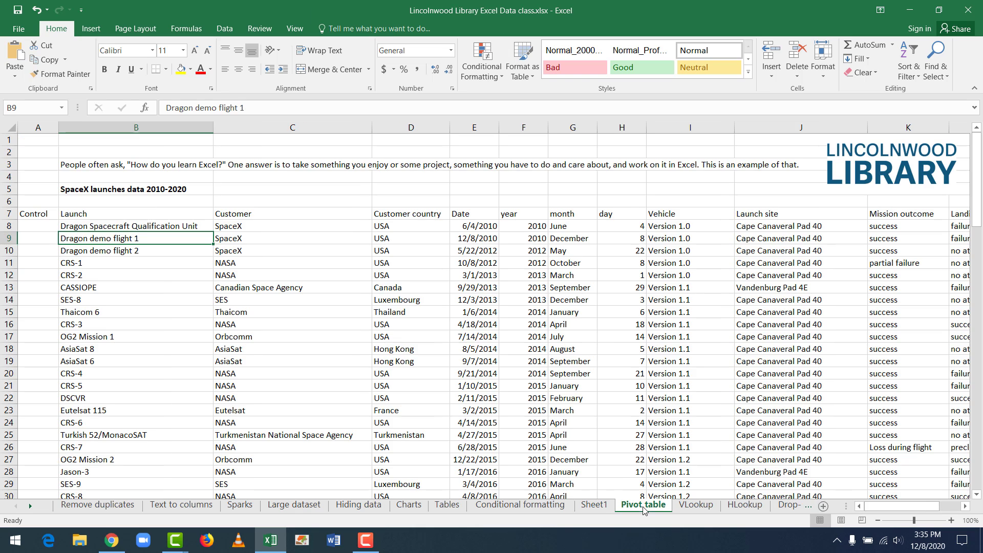
left_click(692, 506)
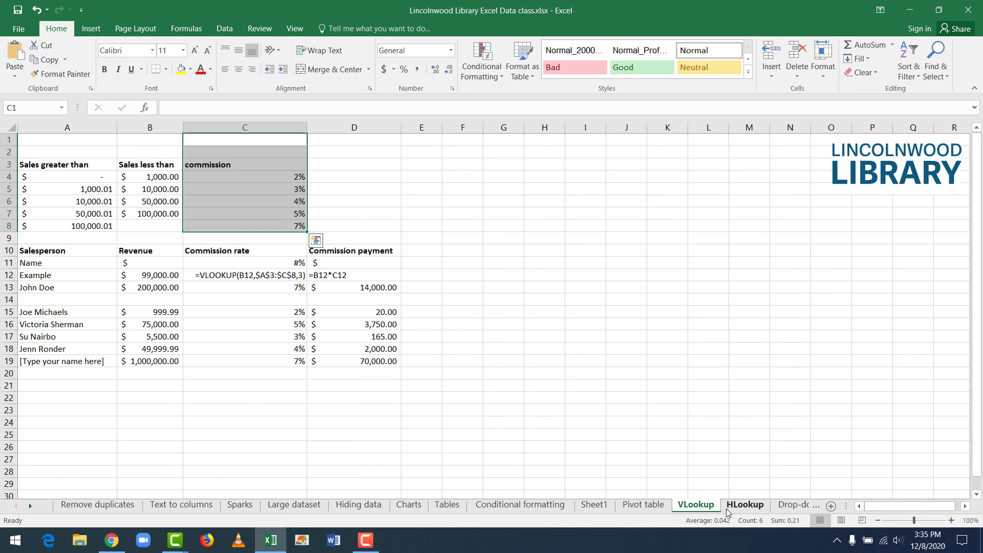
left_click(745, 505)
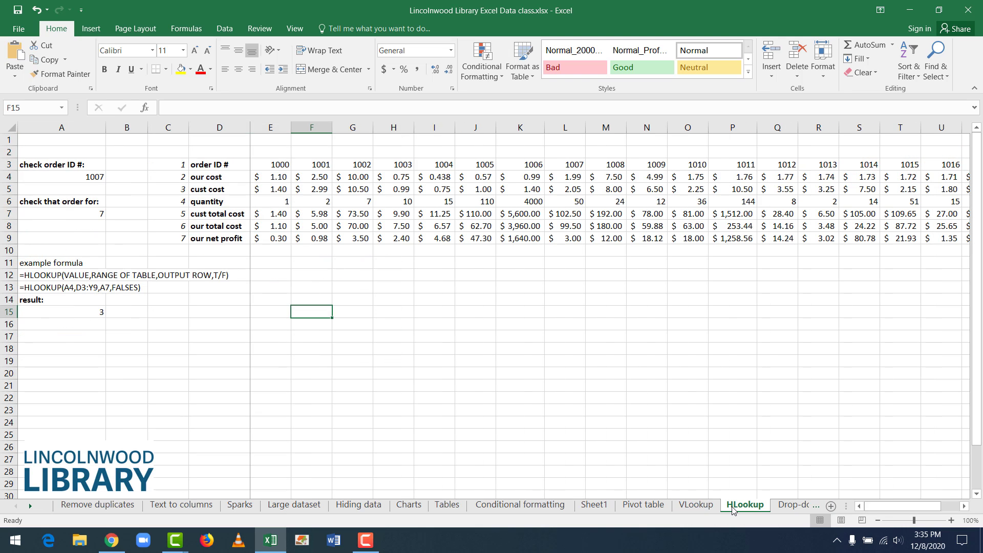
Step: Switch to the Lincolnwood Library website in Chrome and look over its Events and Technology Training pages
left_click(908, 11)
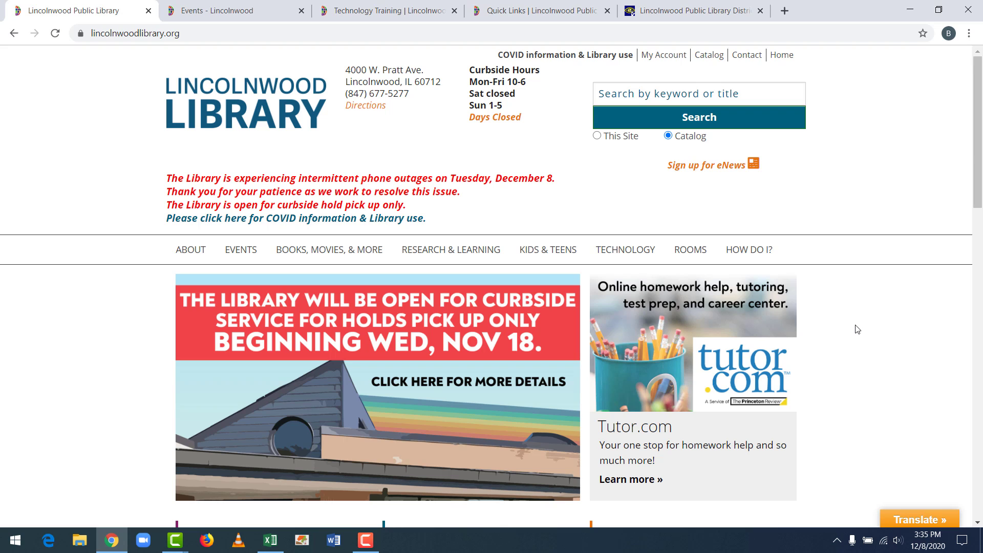
left_click(206, 6)
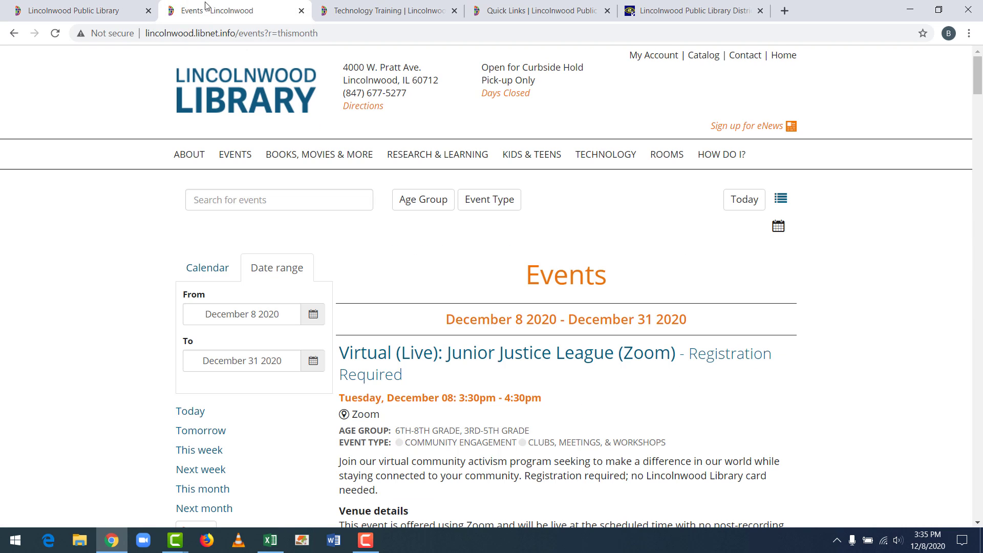
scroll(109, 264, "down", 3)
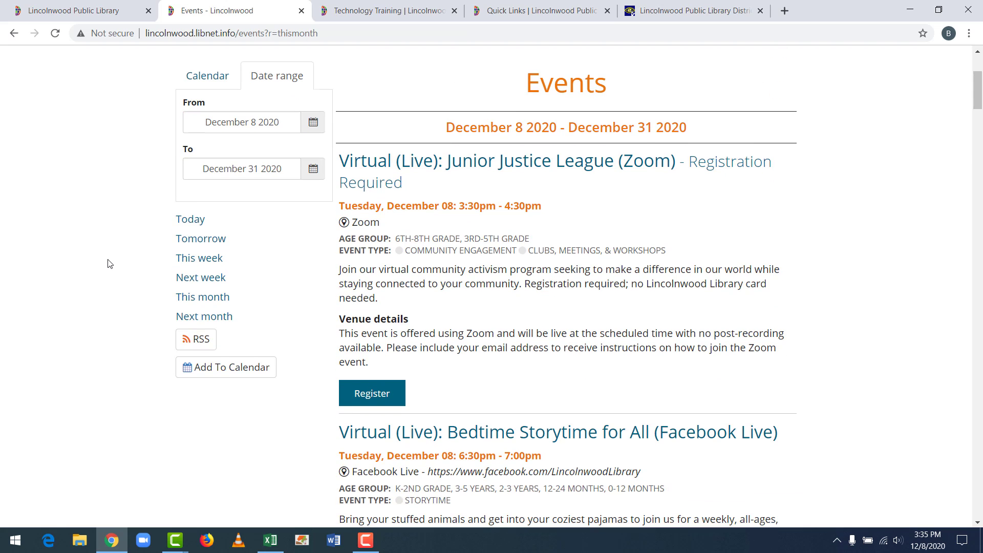
left_click(374, 16)
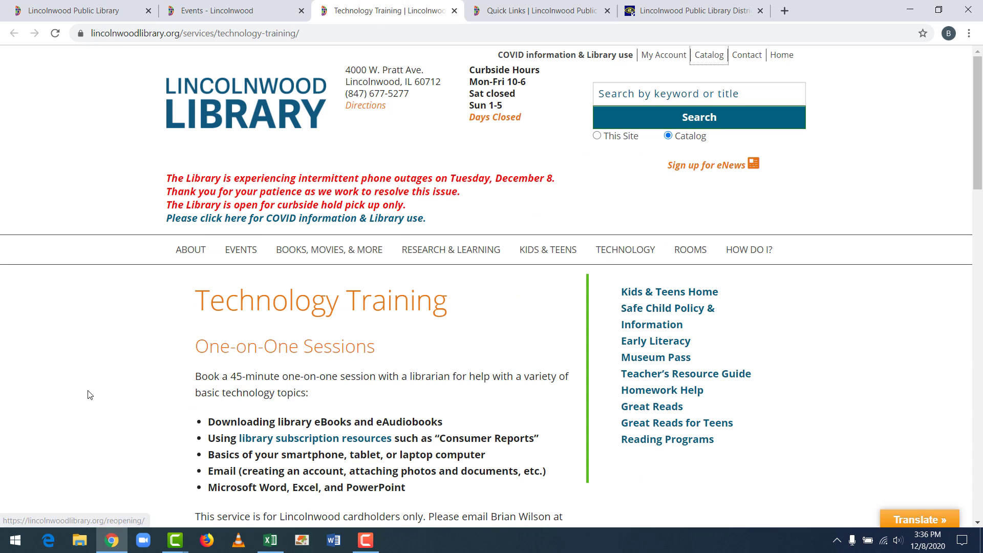
scroll(89, 395, "down", 2)
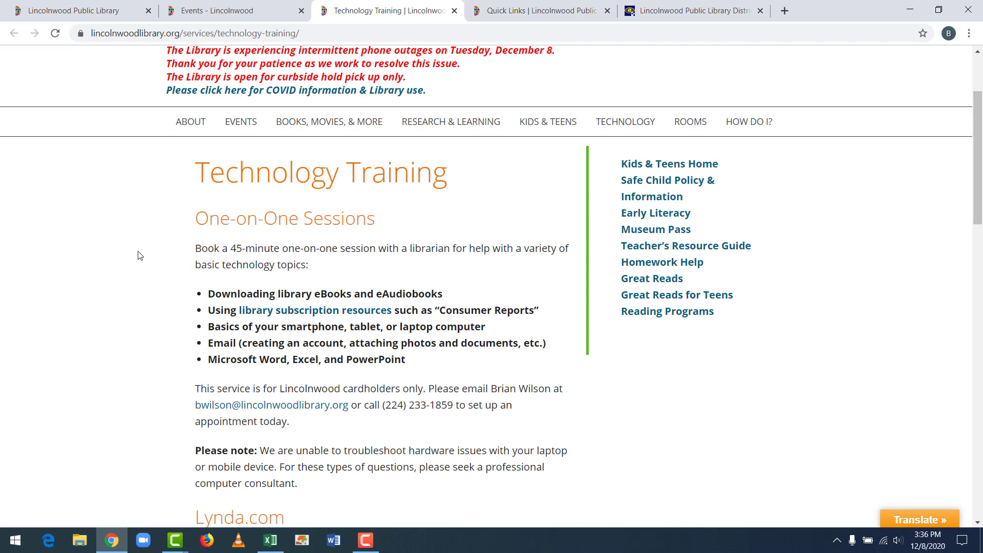
Step: Look through the library's Quick Links page and its list of online resources
left_click(550, 7)
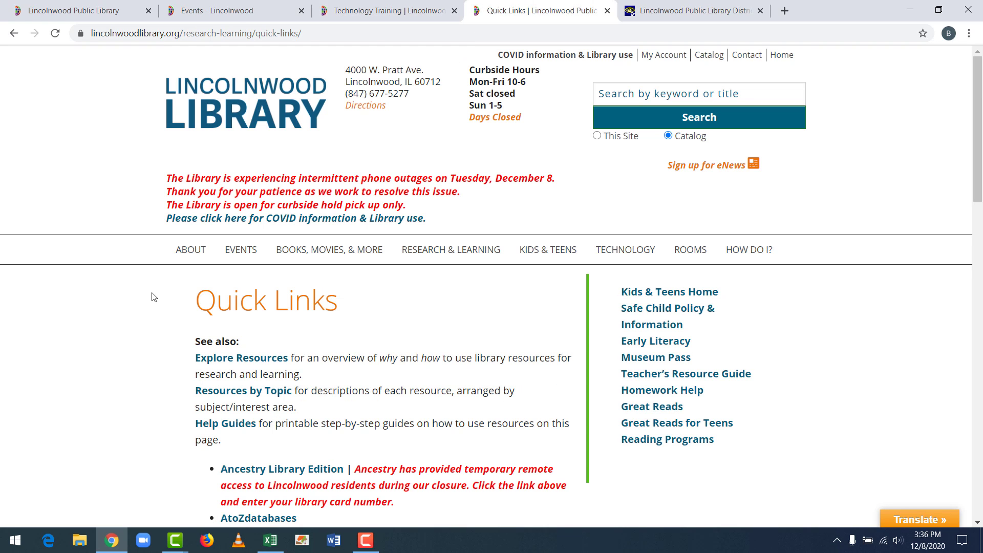
mouse_move(435, 253)
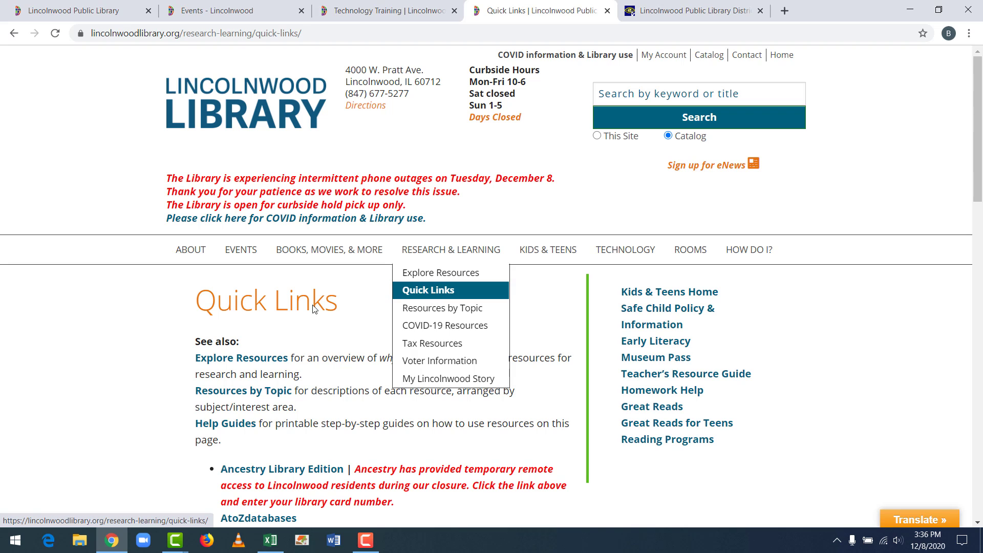
scroll(124, 343, "down", 4)
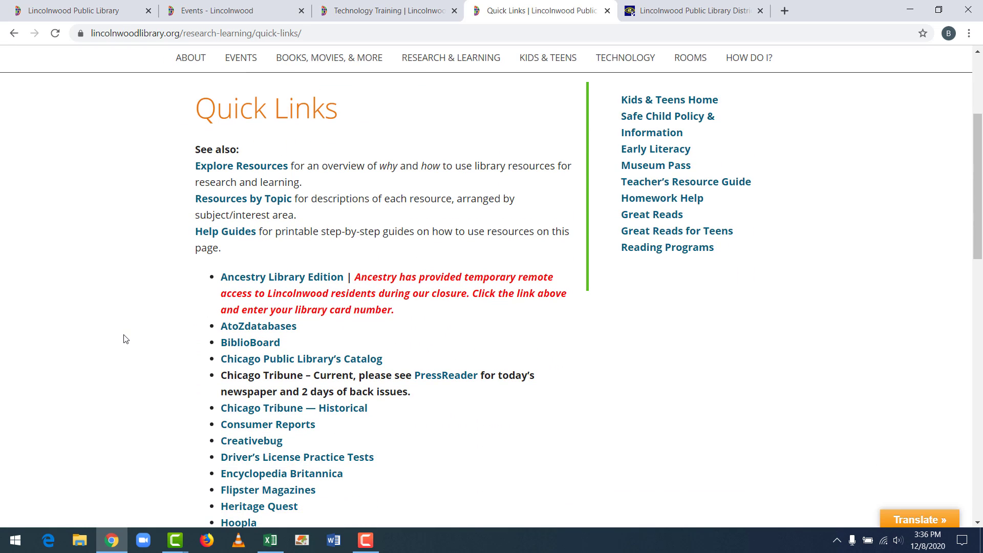
scroll(124, 336, "down", 4)
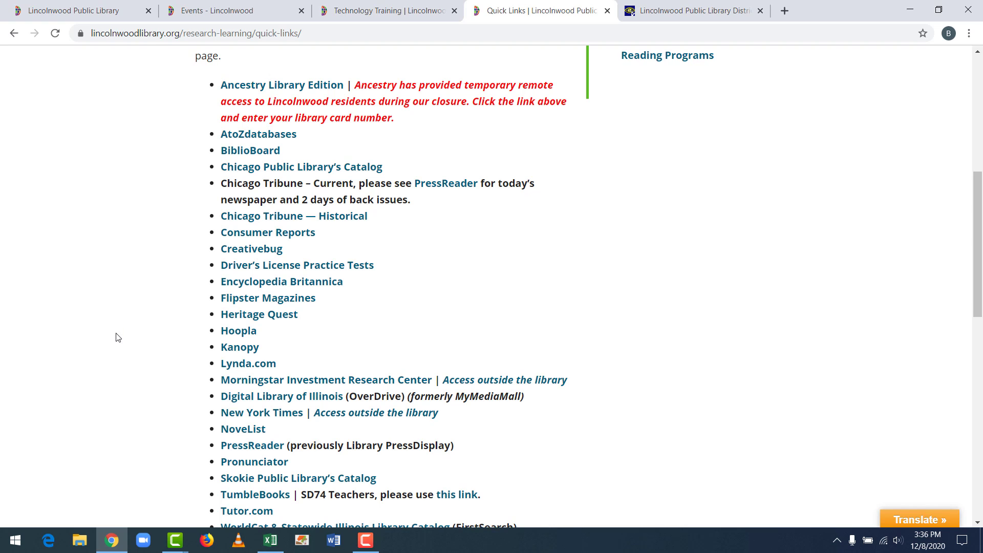
Step: Open Lynda.com from the library's resource list and search it for "microsoft excel"
left_click(258, 365)
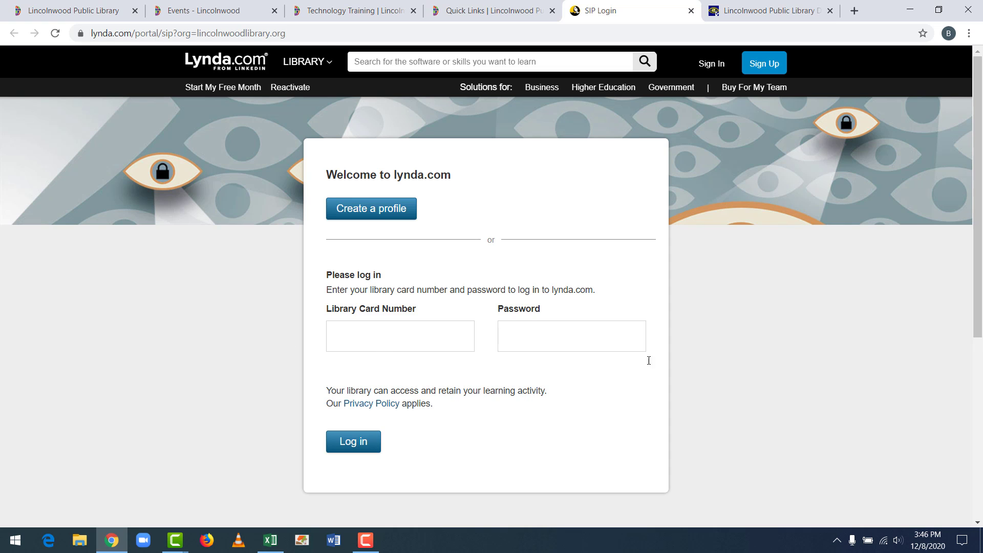
left_click(453, 62)
type("micros")
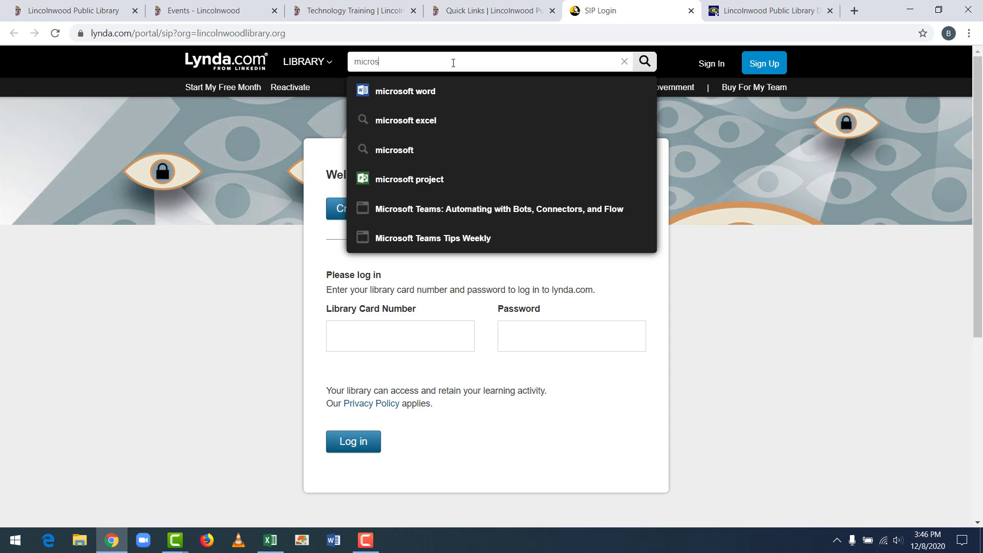
left_click(407, 123)
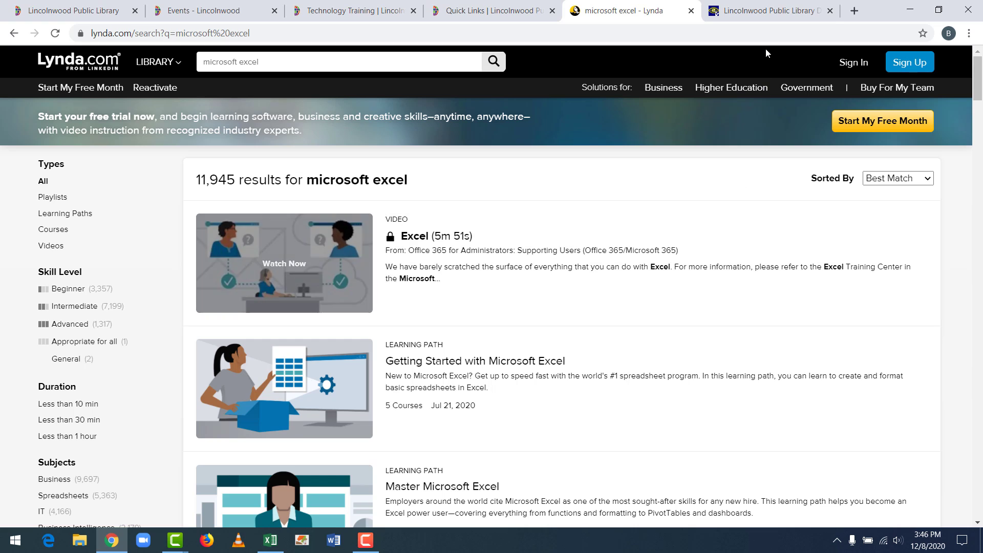
Step: Search the Lincolnwood Library catalog for "microsoft excel" and look over the matching titles
left_click(760, 18)
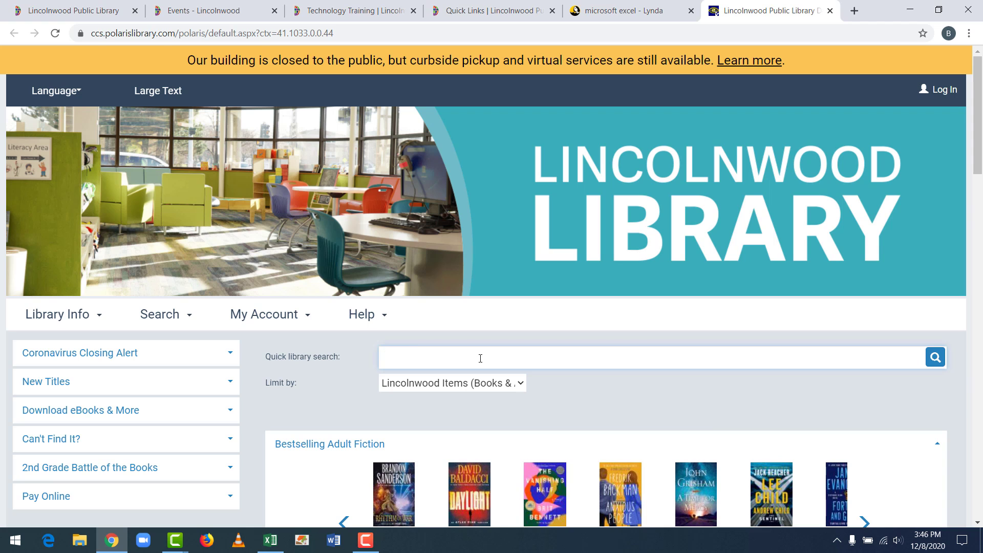
type("microsoft ex")
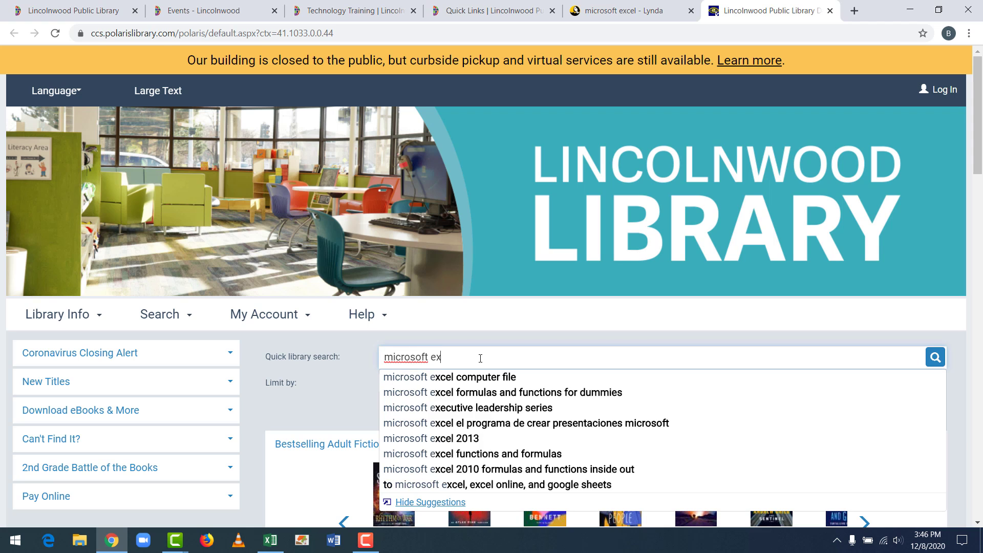
type("cel")
key("Return")
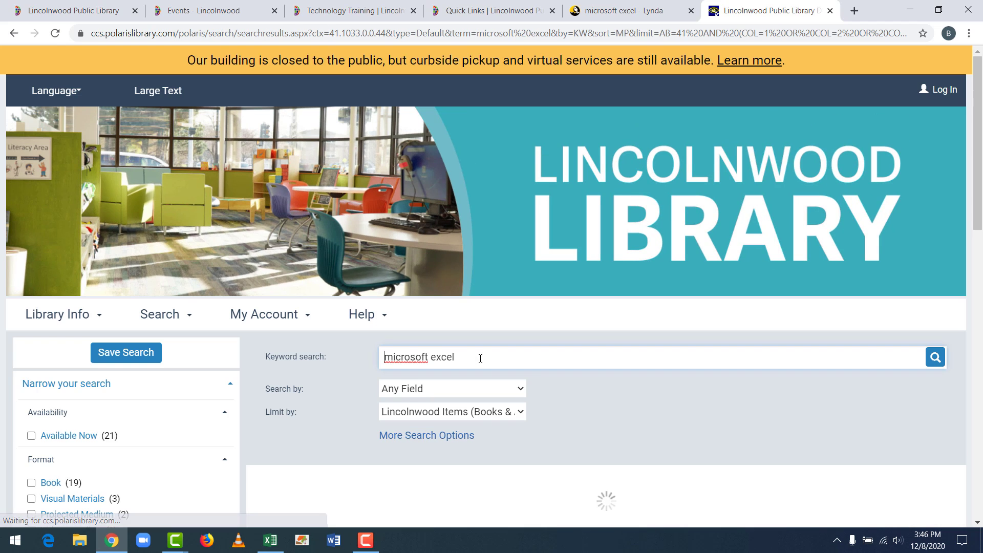
scroll(609, 274, "down", 4)
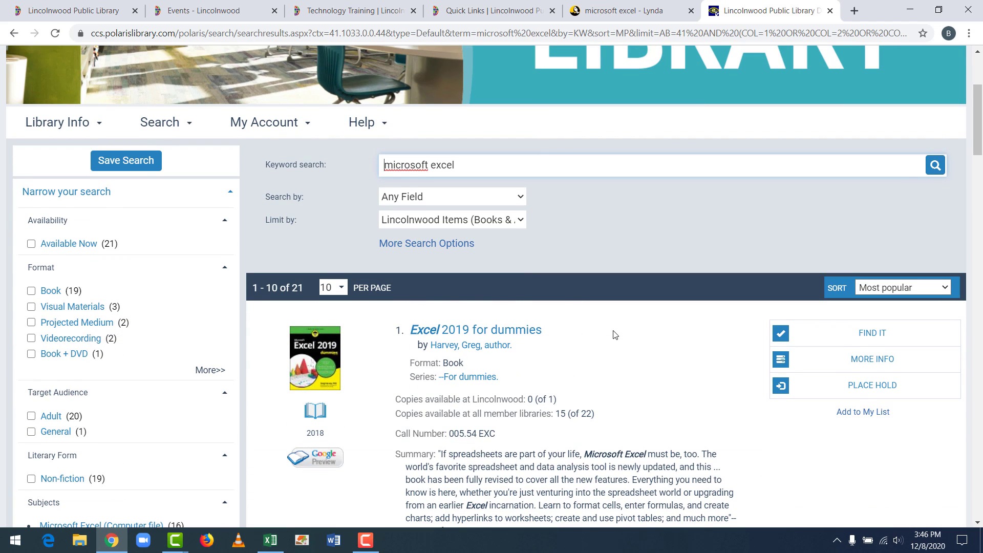
scroll(615, 335, "down", 2)
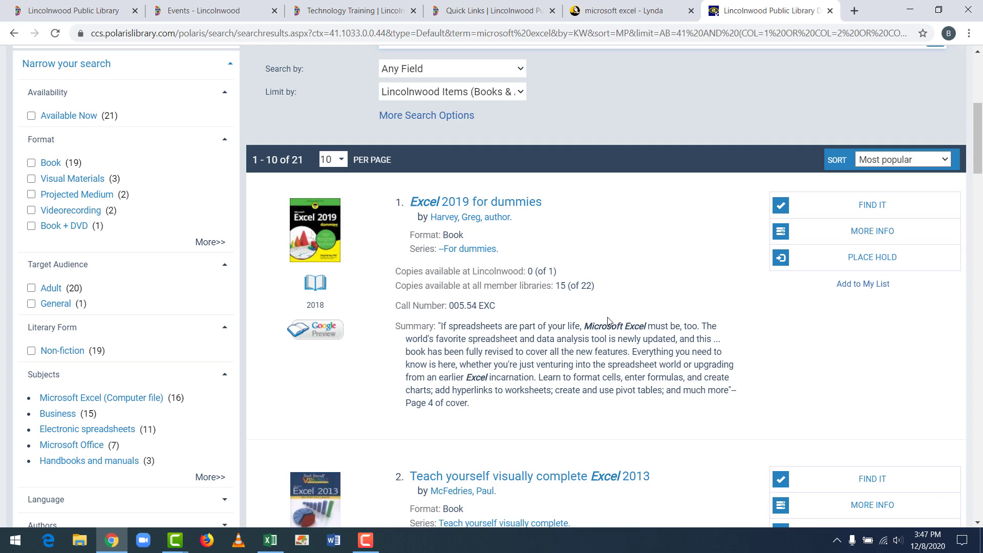